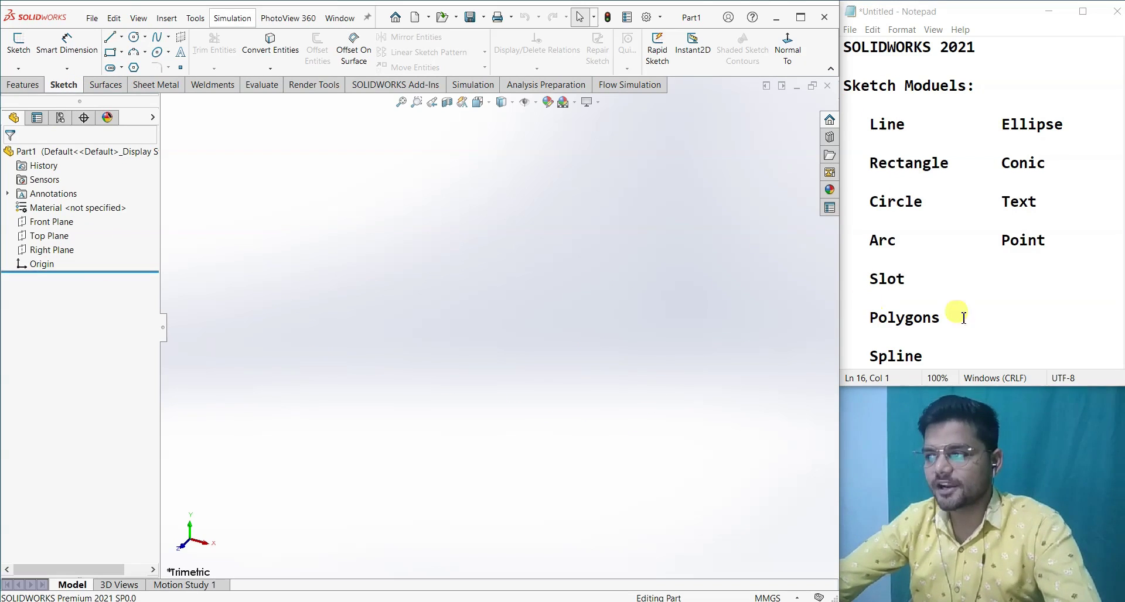
pyautogui.moveTo(867, 124); pyautogui.dragTo(896, 294)
pyautogui.click(897, 299)
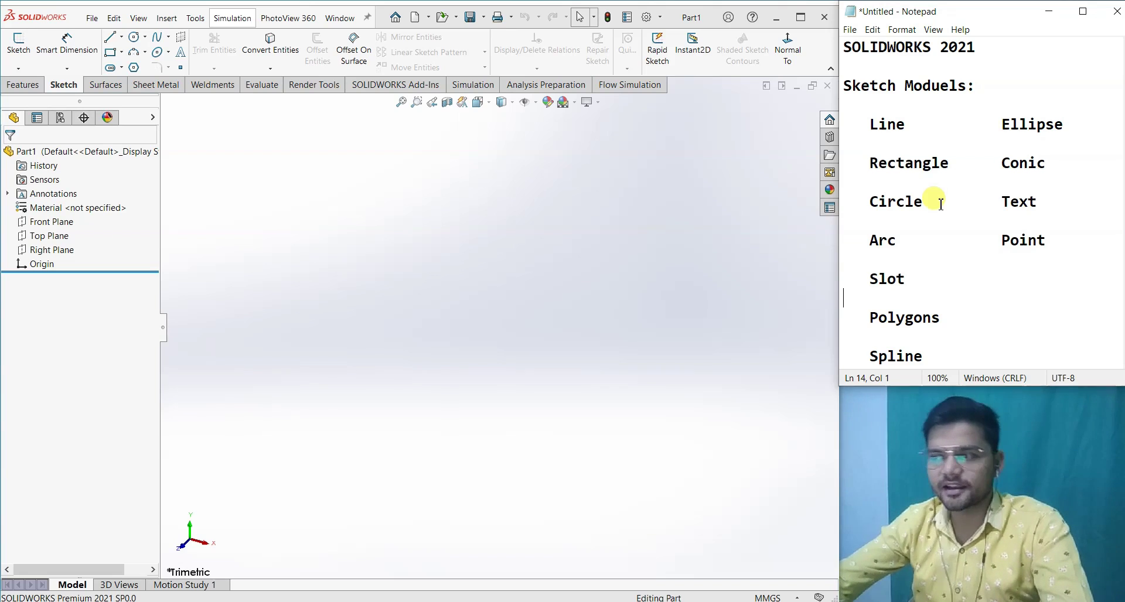
pyautogui.click(622, 275)
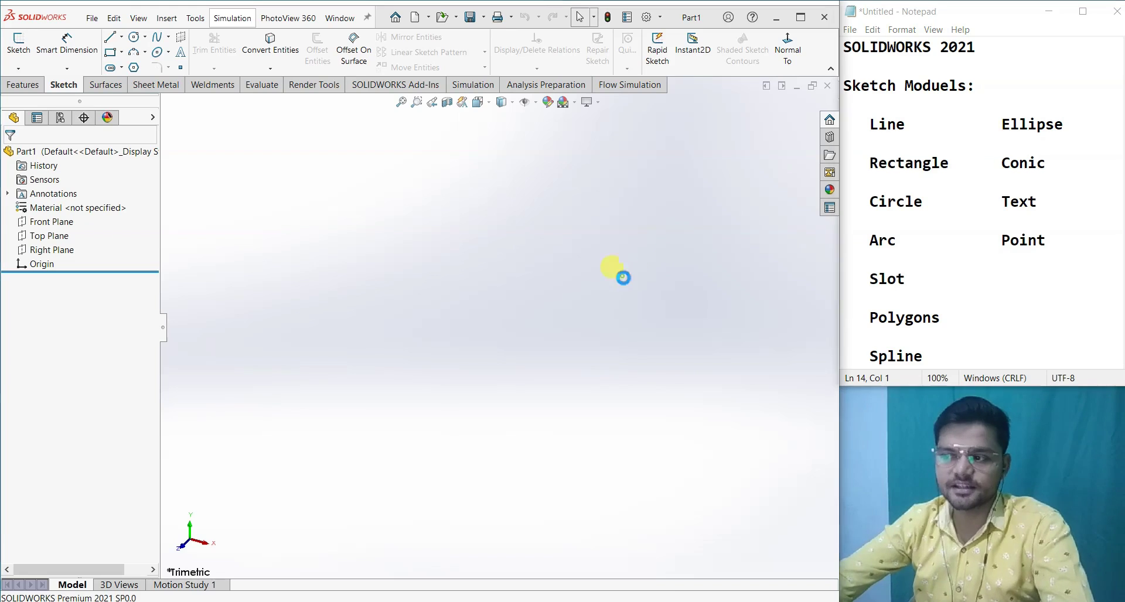
# Close the open part and create a new part document.
pyautogui.click(829, 86)
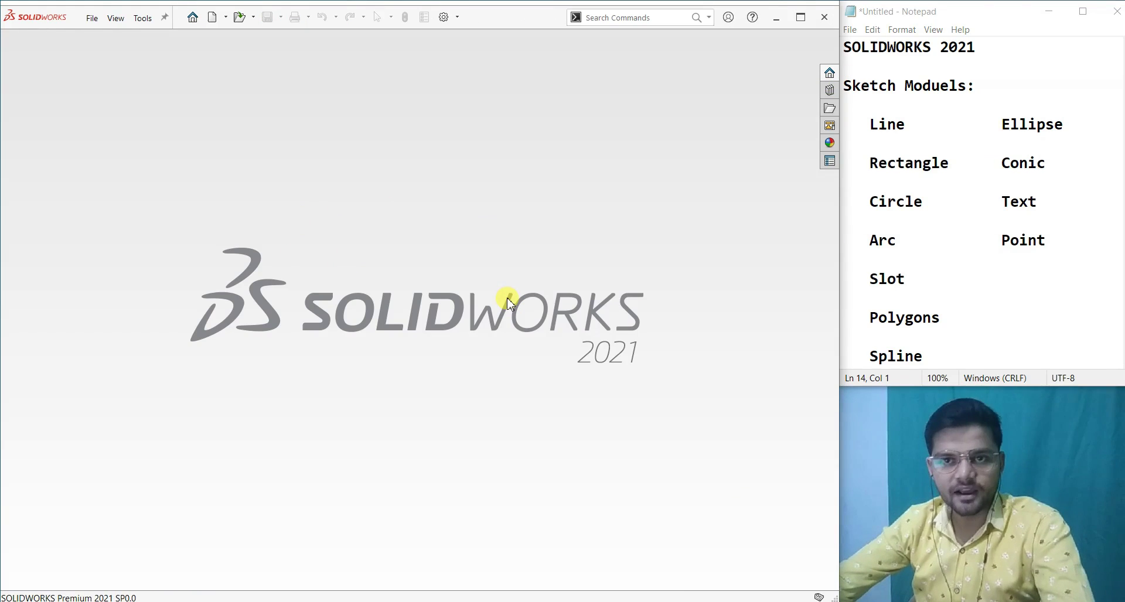
pyautogui.click(98, 23)
pyautogui.click(101, 37)
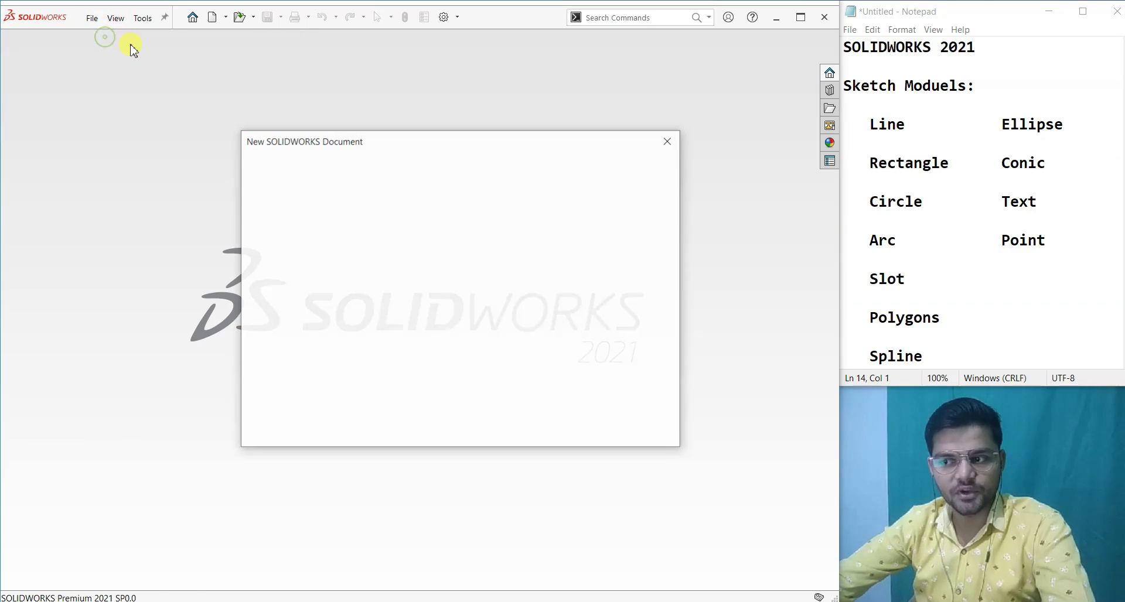
pyautogui.click(513, 422)
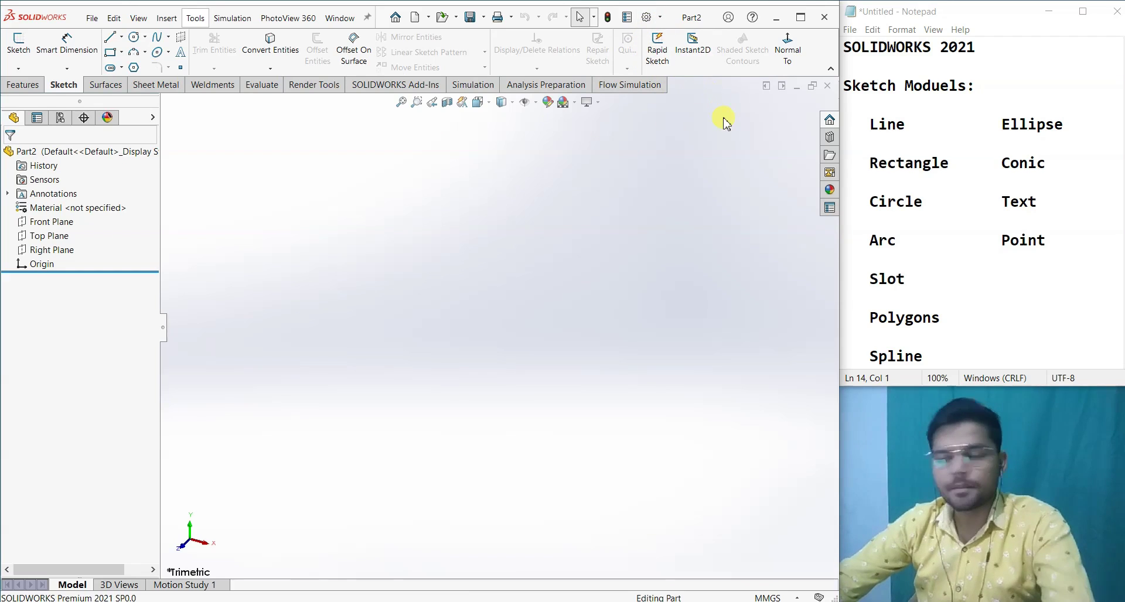
pyautogui.click(726, 248)
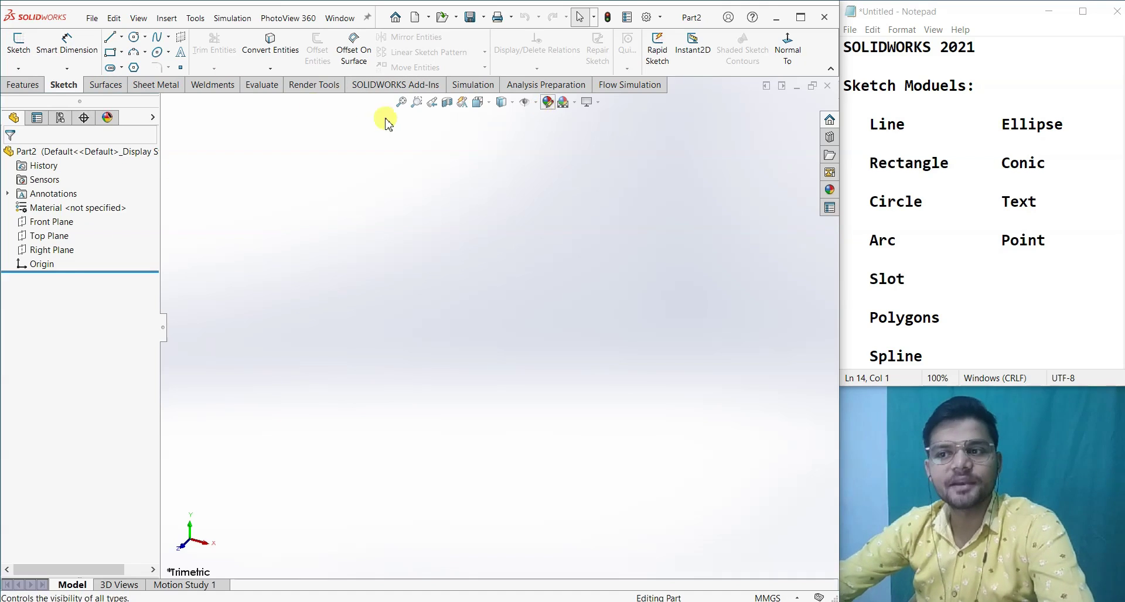
# Open a sketch on the Front Plane and exit it without drawing anything.
pyautogui.click(21, 50)
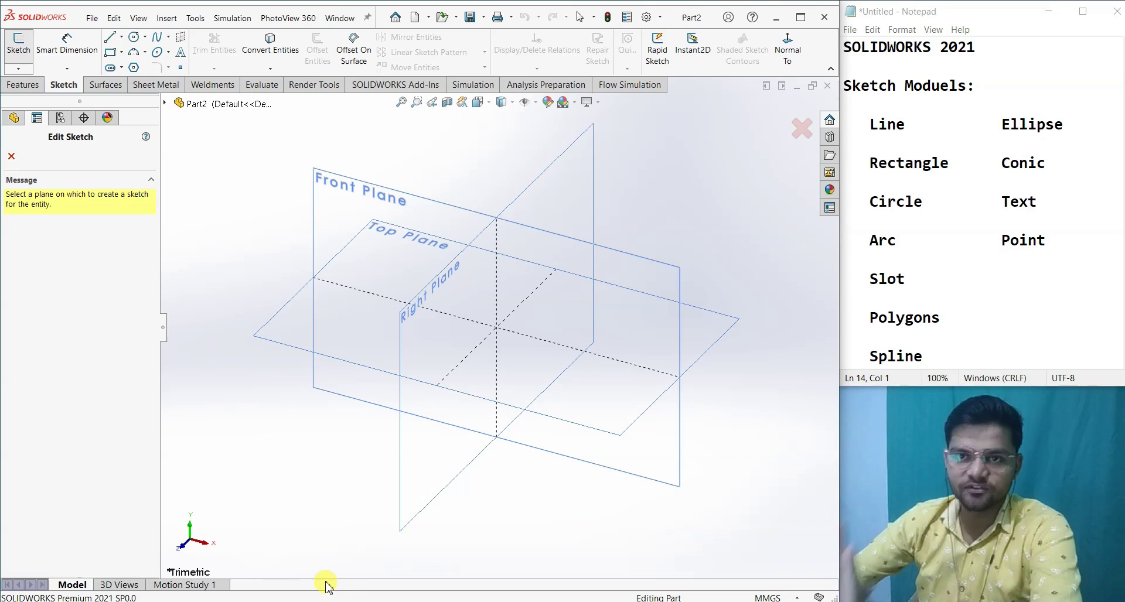
pyautogui.click(324, 209)
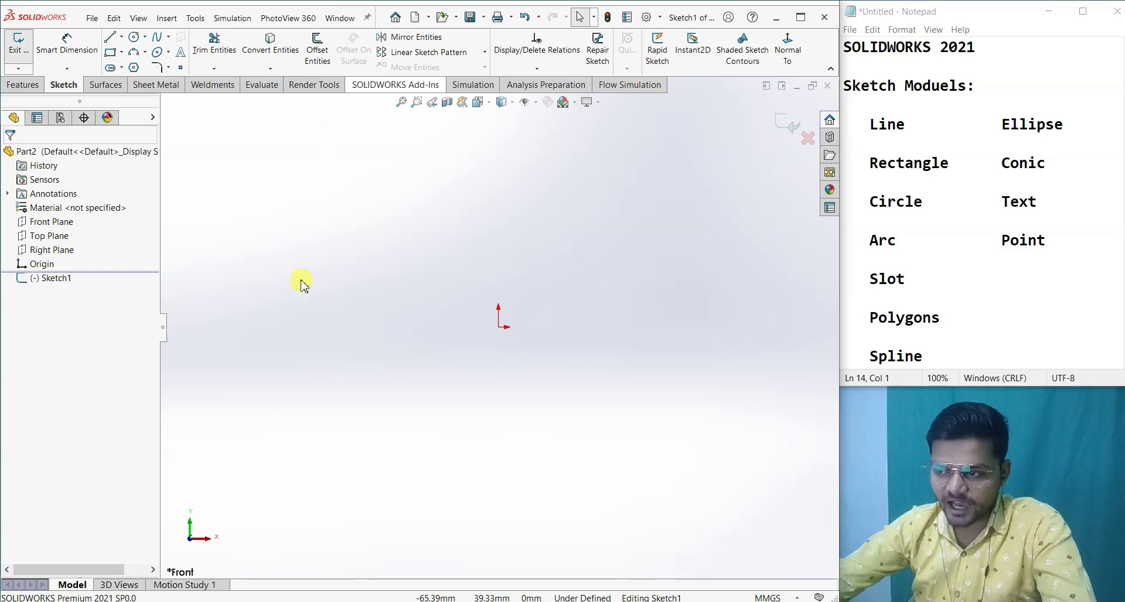
pyautogui.moveTo(537, 360); pyautogui.dragTo(462, 262)
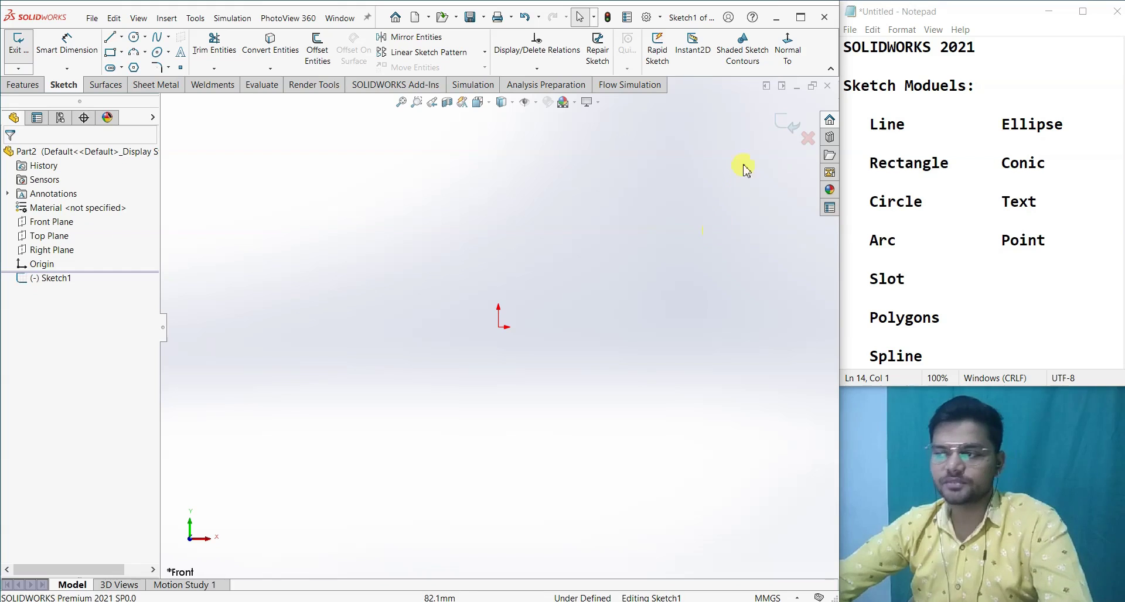
pyautogui.click(787, 125)
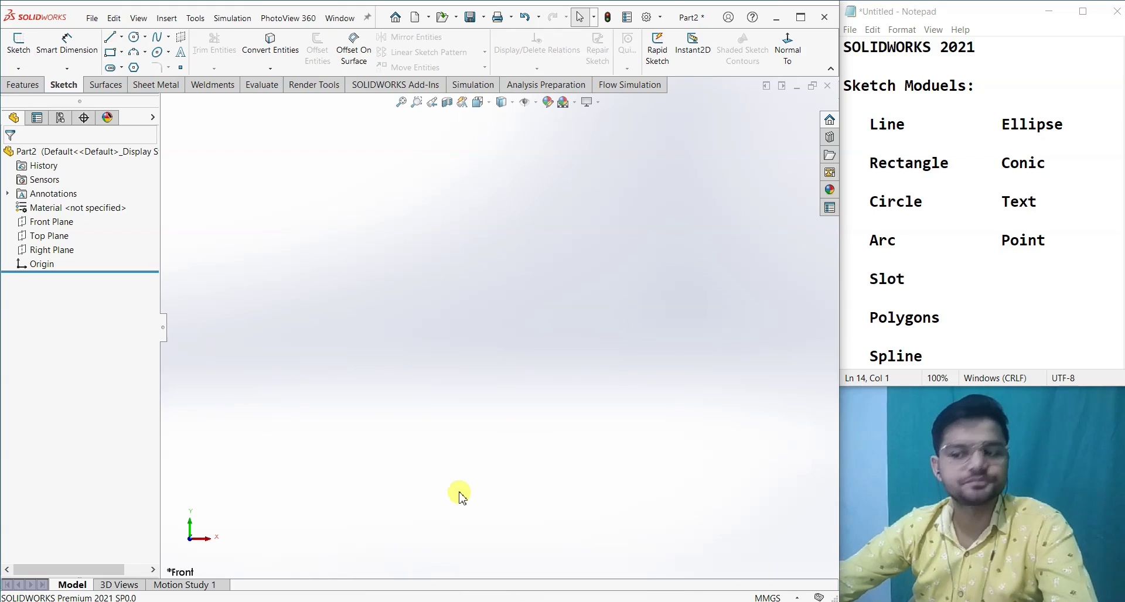
pyautogui.moveTo(512, 394); pyautogui.dragTo(245, 521, button='middle')
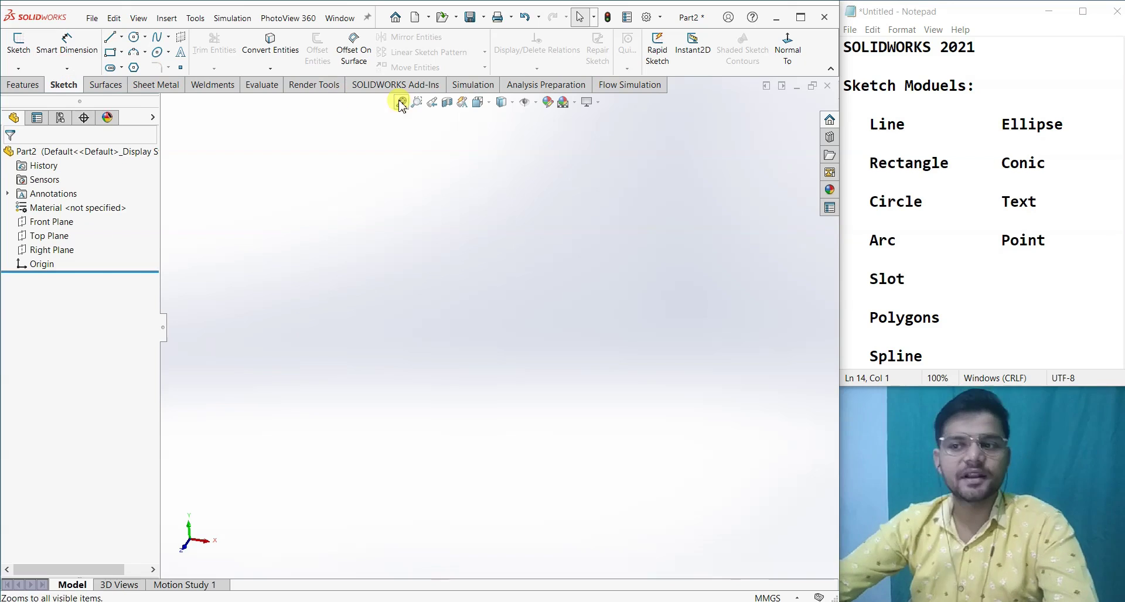
pyautogui.click(19, 46)
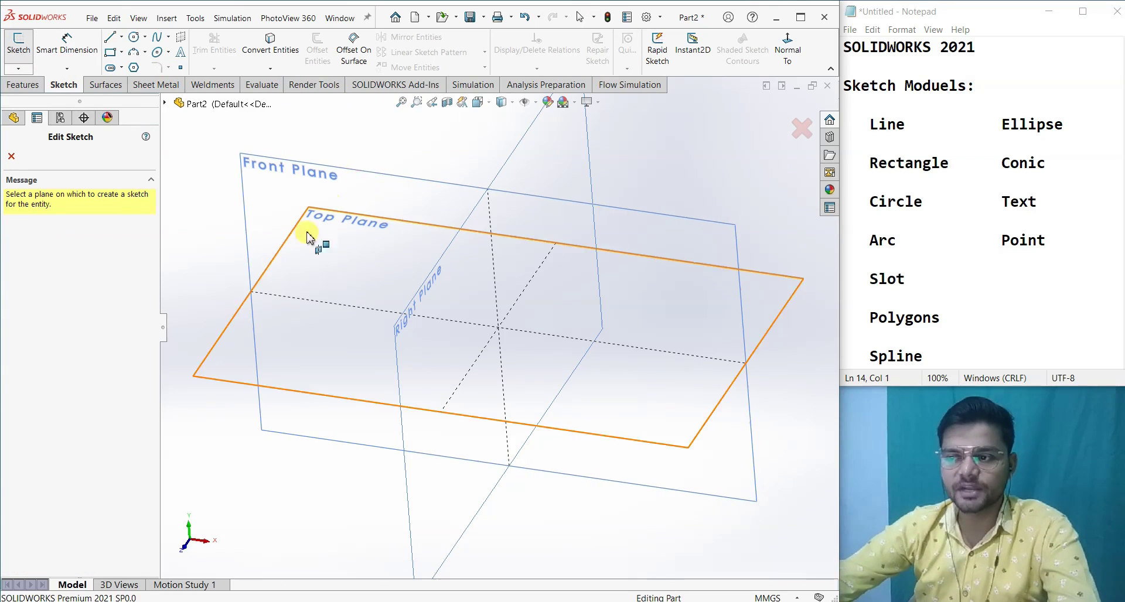
pyautogui.click(11, 156)
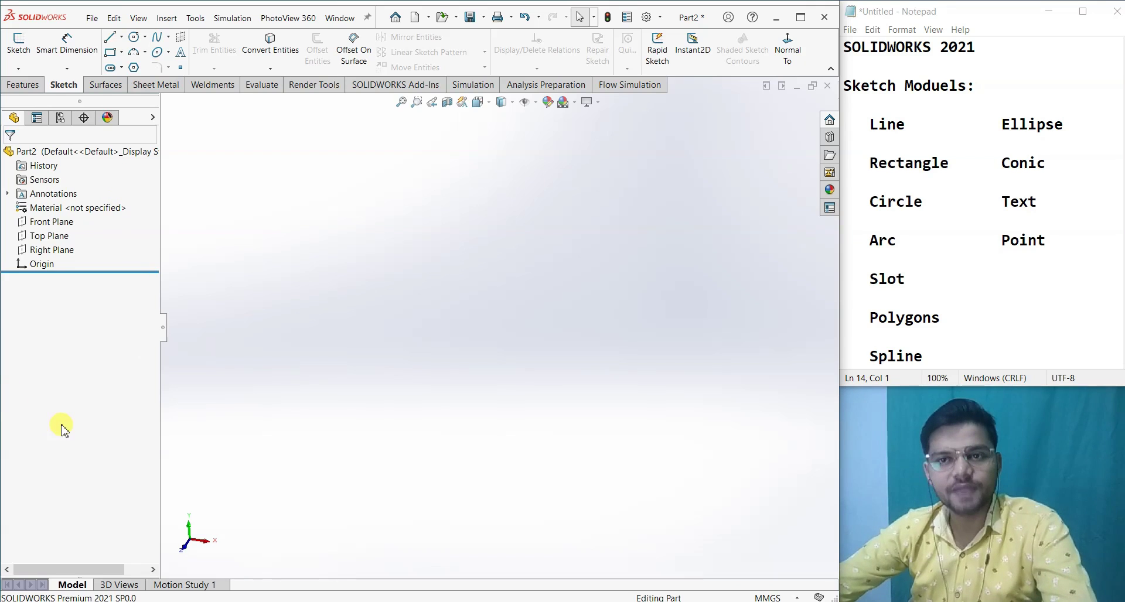
# Highlight the Front, Top and Right planes one after another to examine their orientation, then clear the selection.
pyautogui.click(59, 223)
pyautogui.click(50, 236)
pyautogui.click(57, 250)
pyautogui.click(227, 346)
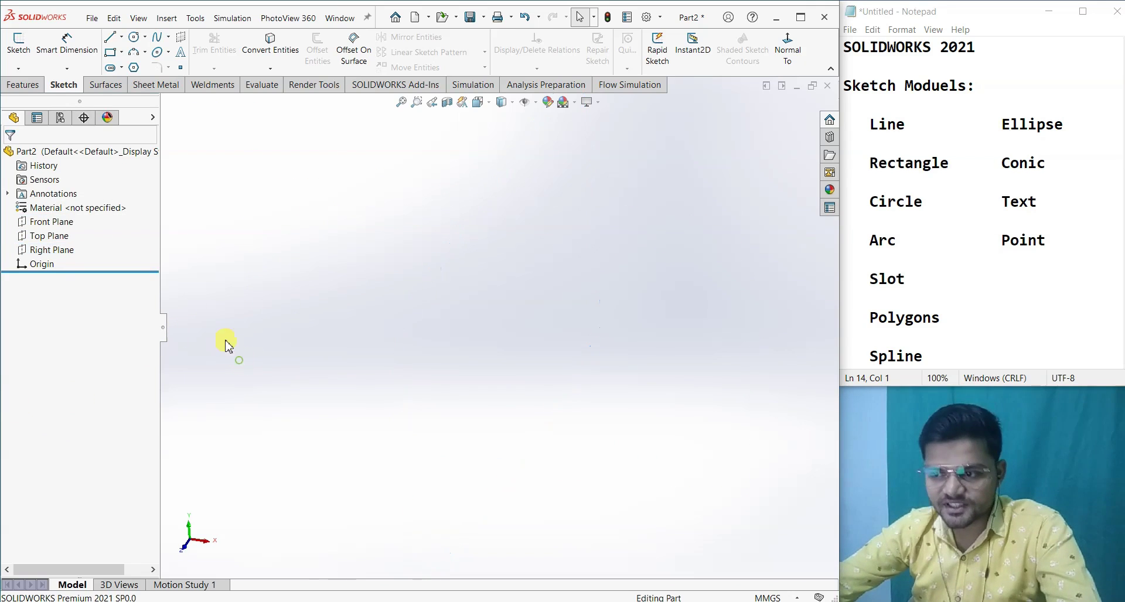
pyautogui.click(47, 224)
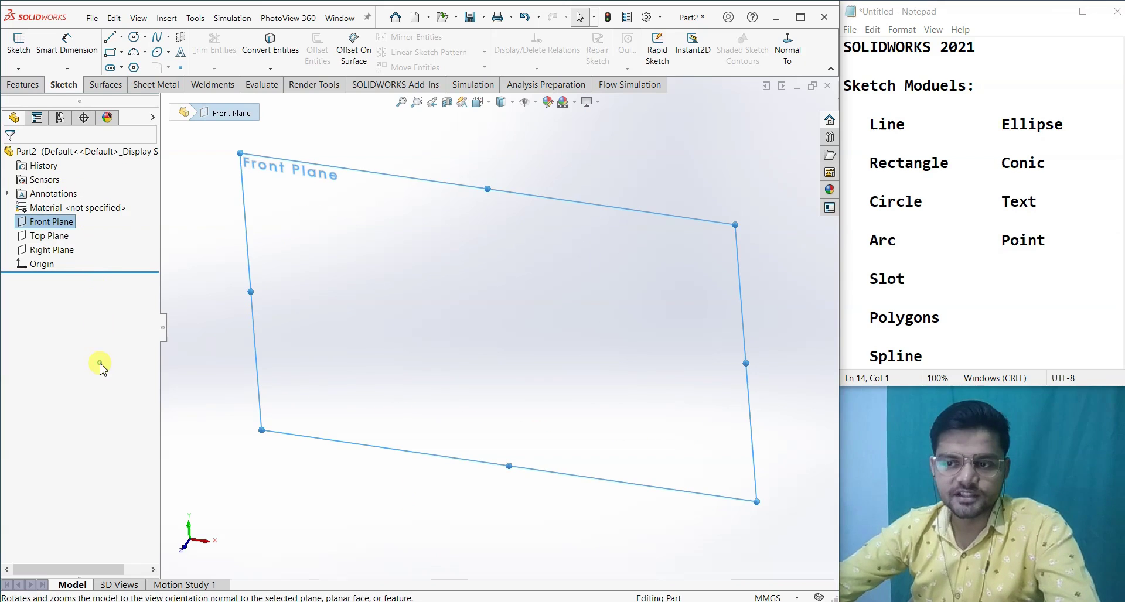
pyautogui.click(58, 254)
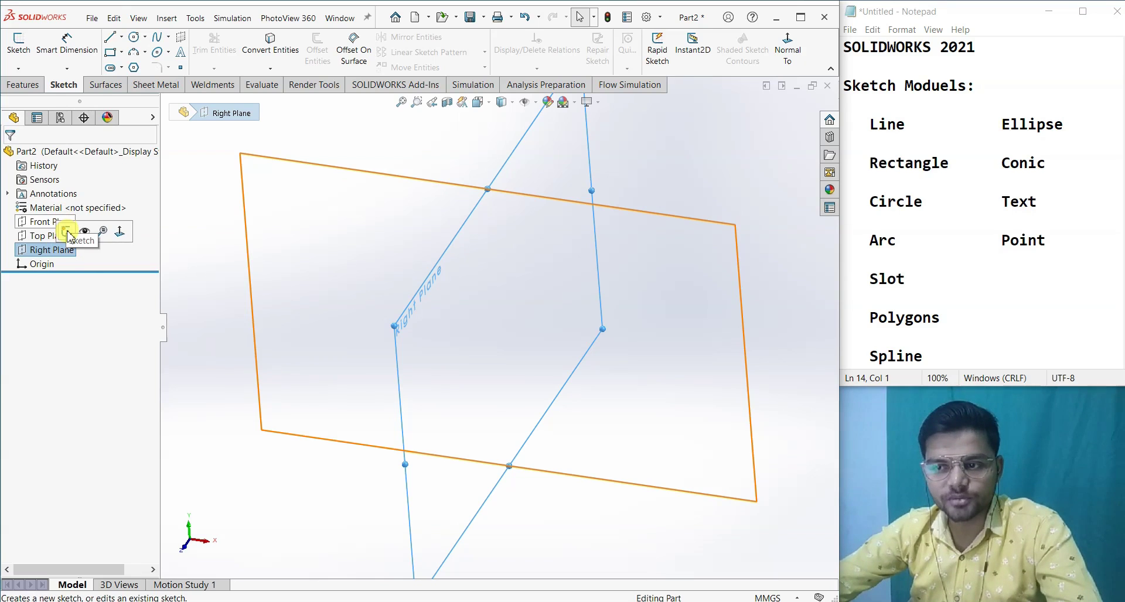
pyautogui.click(183, 289)
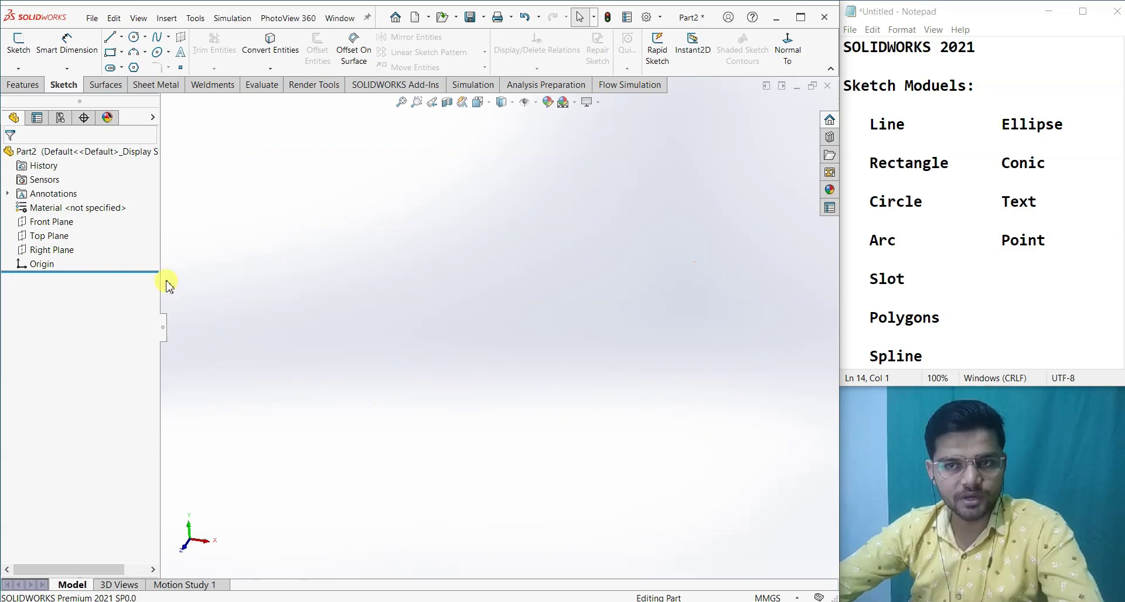
# Open a sketch on the Top Plane and exit it while it is still empty.
pyautogui.click(52, 236)
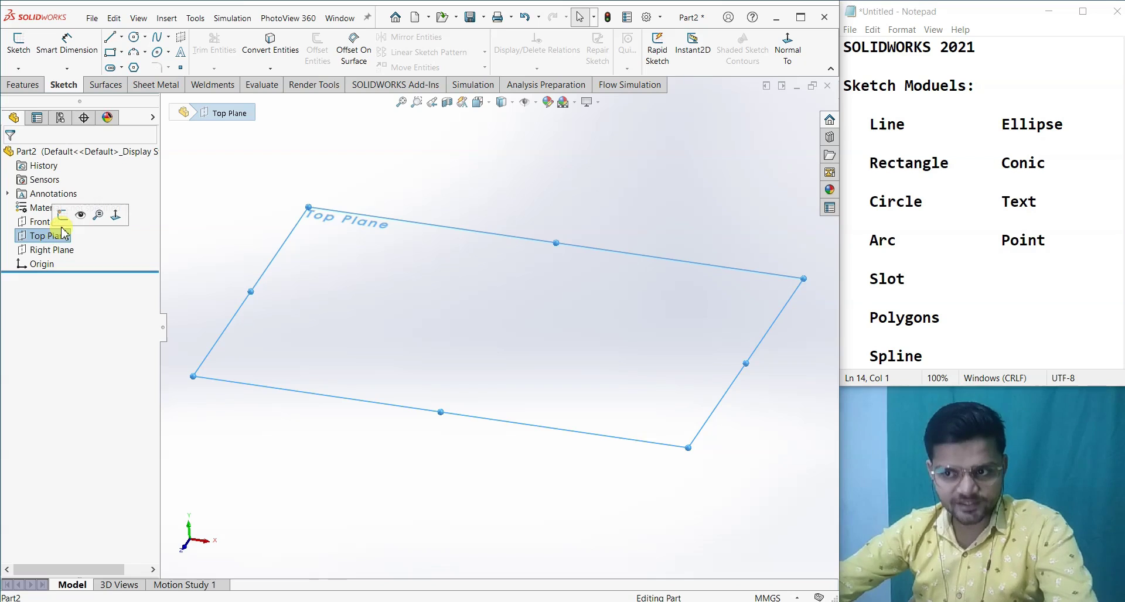
pyautogui.click(63, 217)
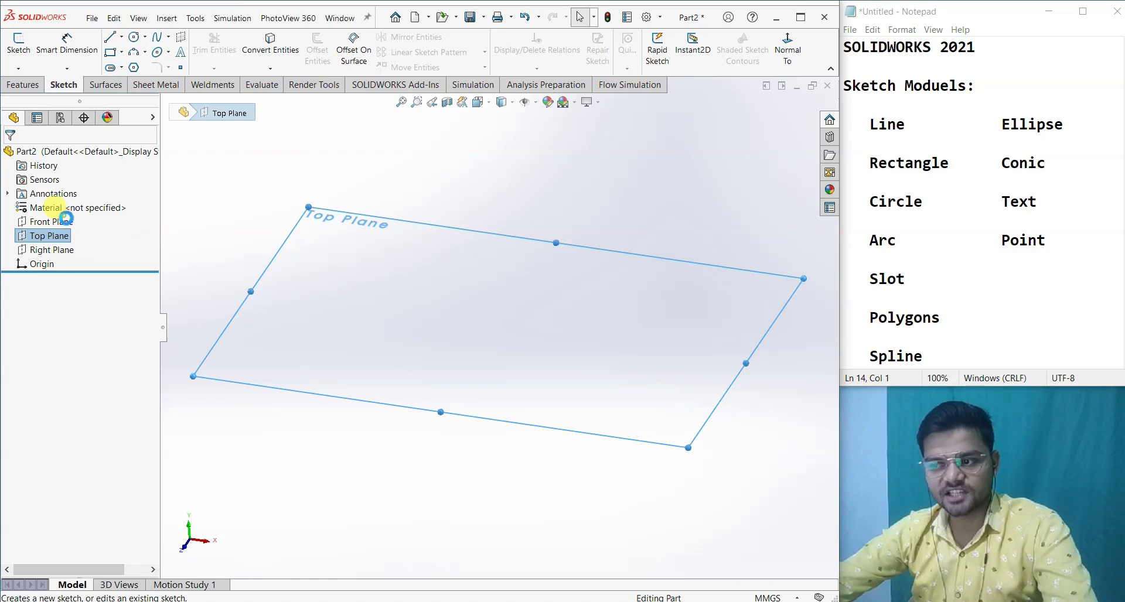
pyautogui.click(216, 459)
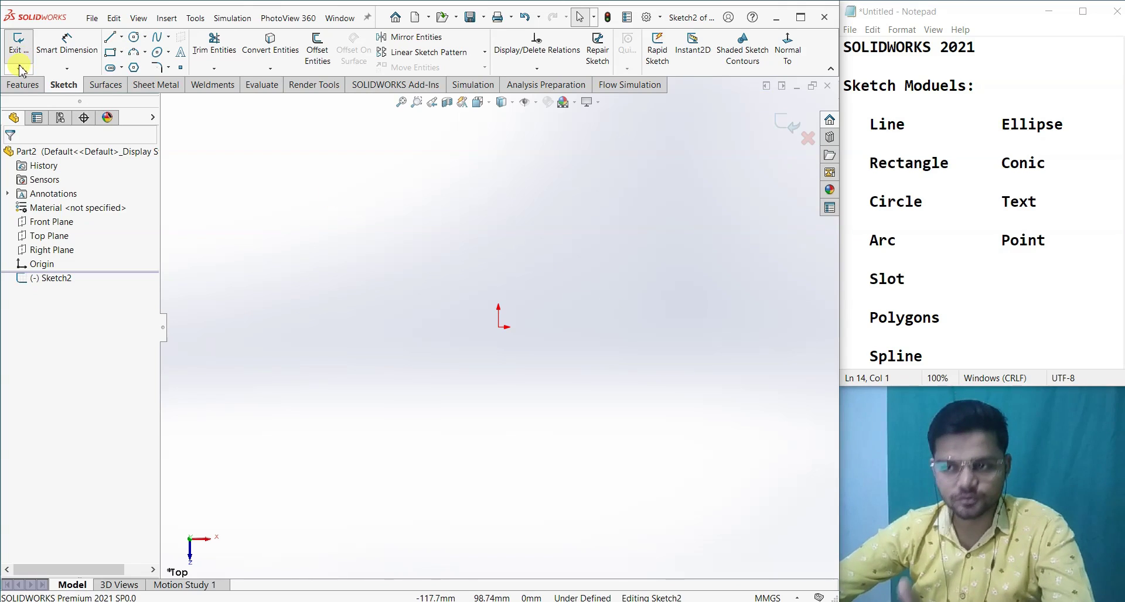
pyautogui.click(18, 46)
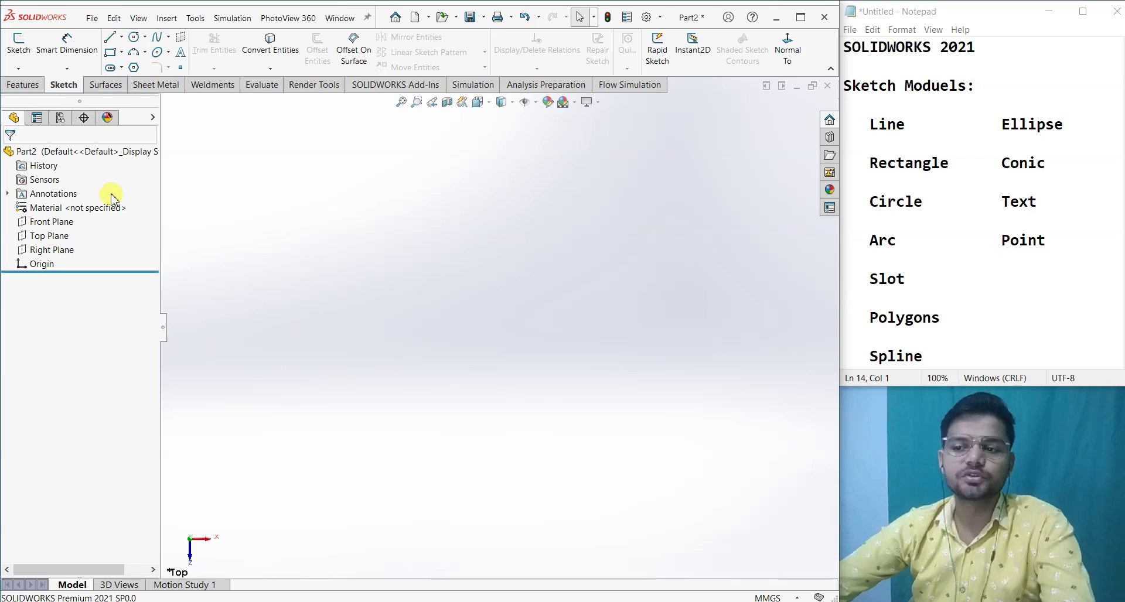
# Start a sketch on the Top Plane and draw a connected open chain of seven horizontal and vertical lines, ending in a horizontal line about 22 mm long.
pyautogui.click(49, 235)
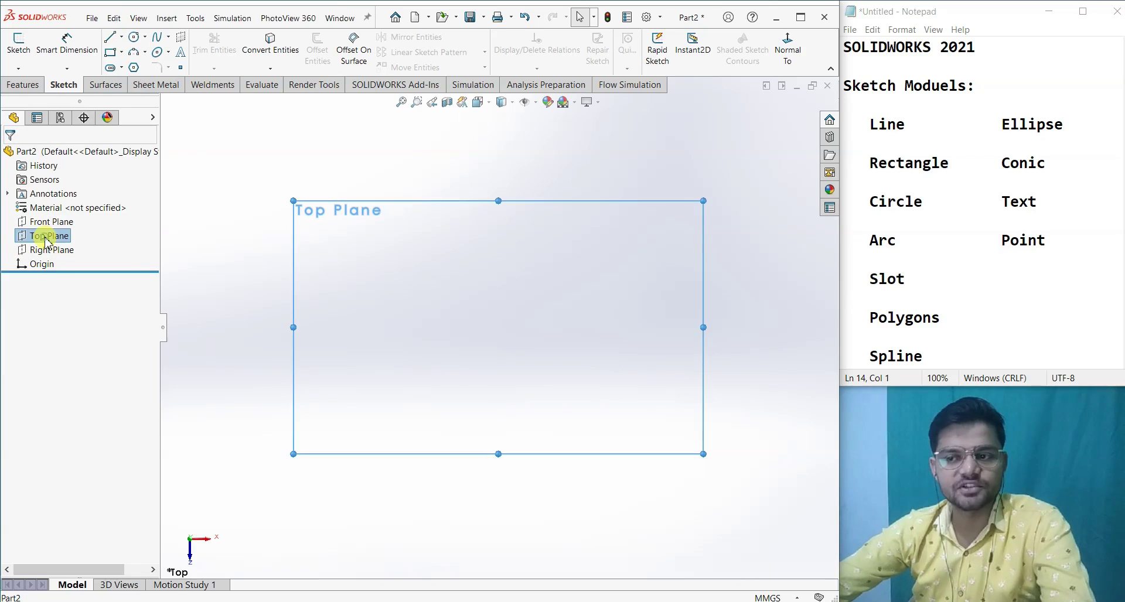
pyautogui.click(55, 221)
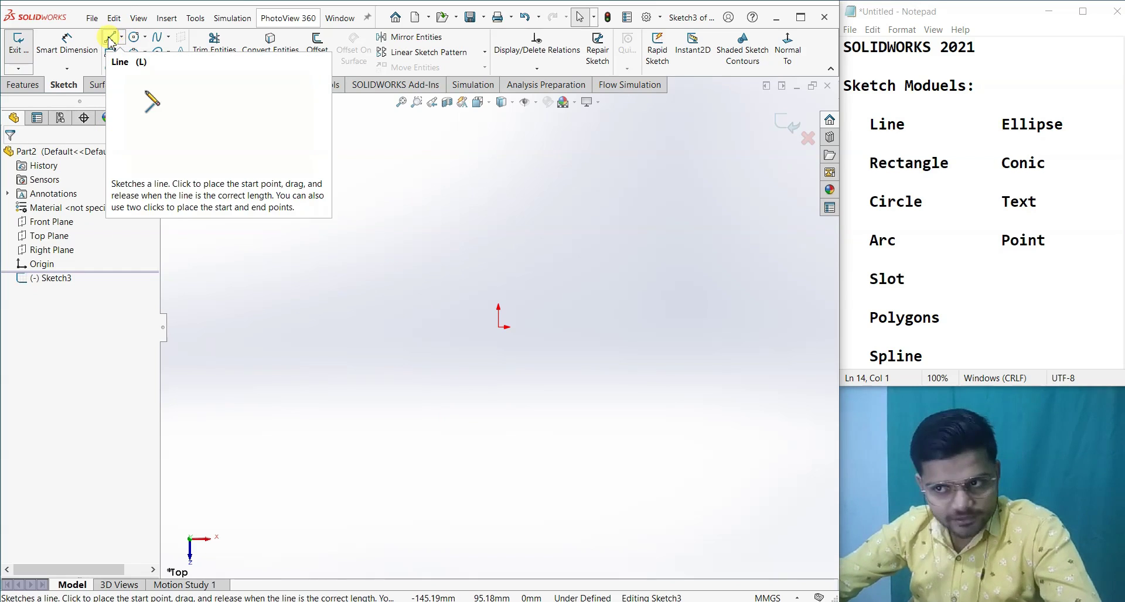
pyautogui.click(109, 40)
pyautogui.click(281, 221)
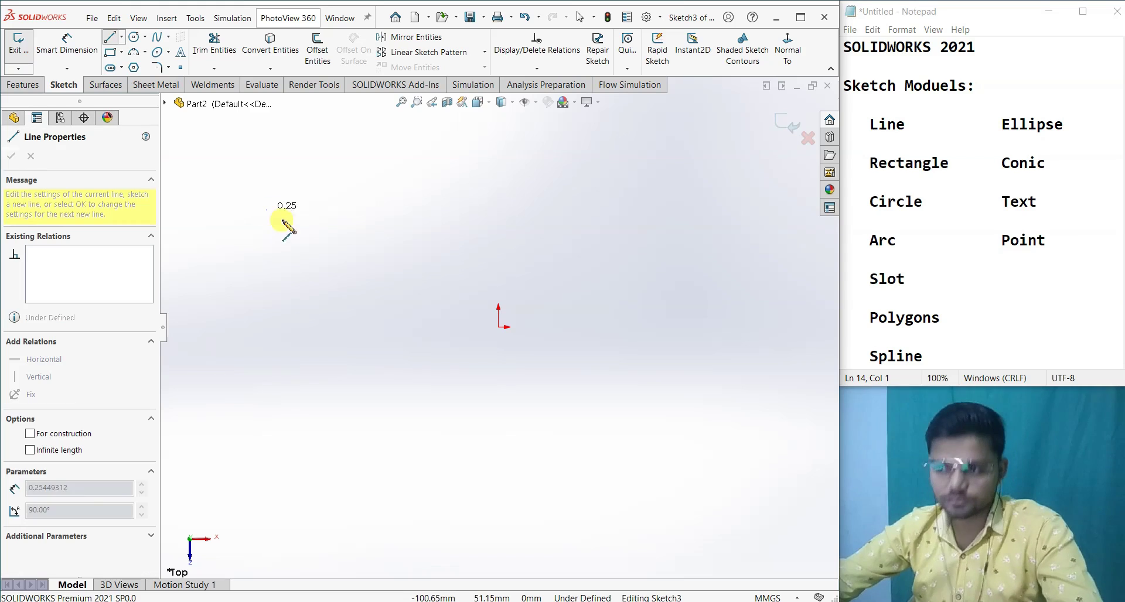
pyautogui.click(563, 210)
pyautogui.click(563, 378)
pyautogui.click(373, 379)
pyautogui.click(373, 472)
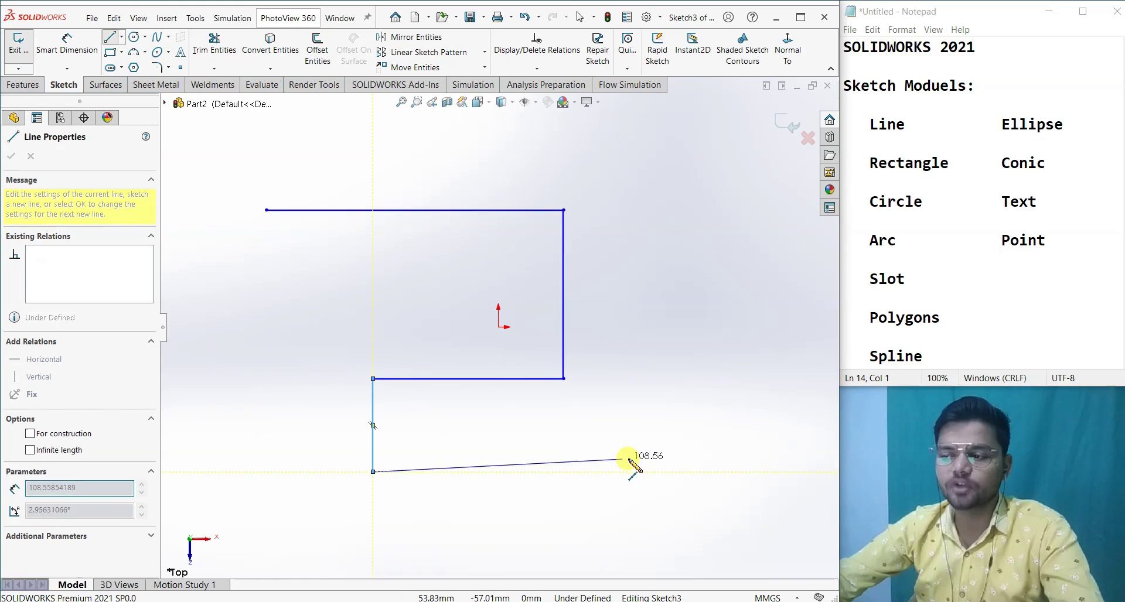
pyautogui.click(649, 472)
pyautogui.click(649, 258)
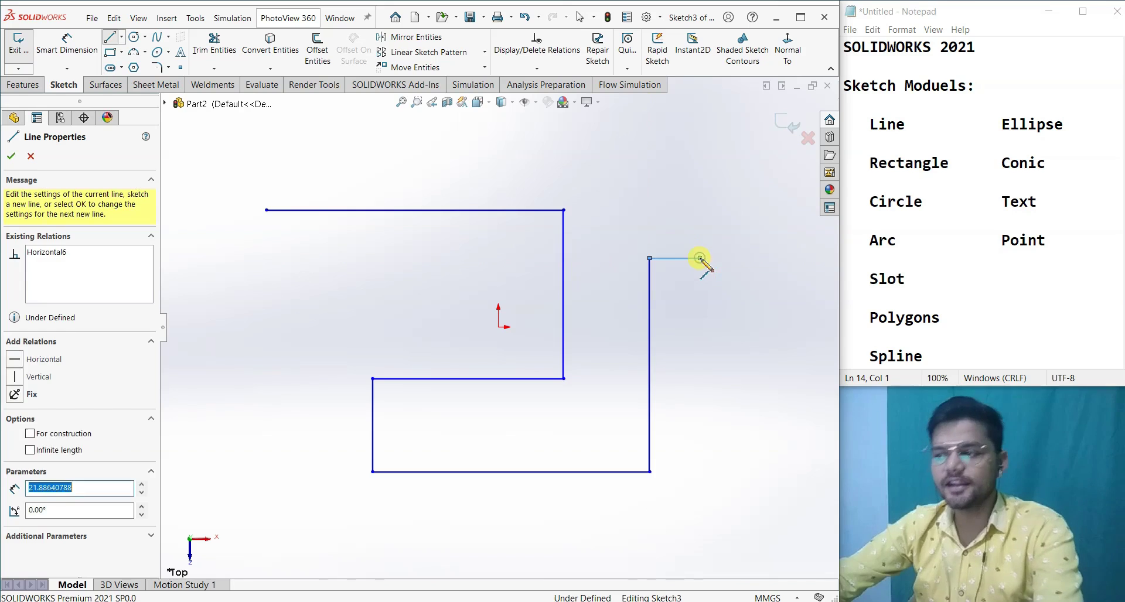
pyautogui.doubleClick(700, 258)
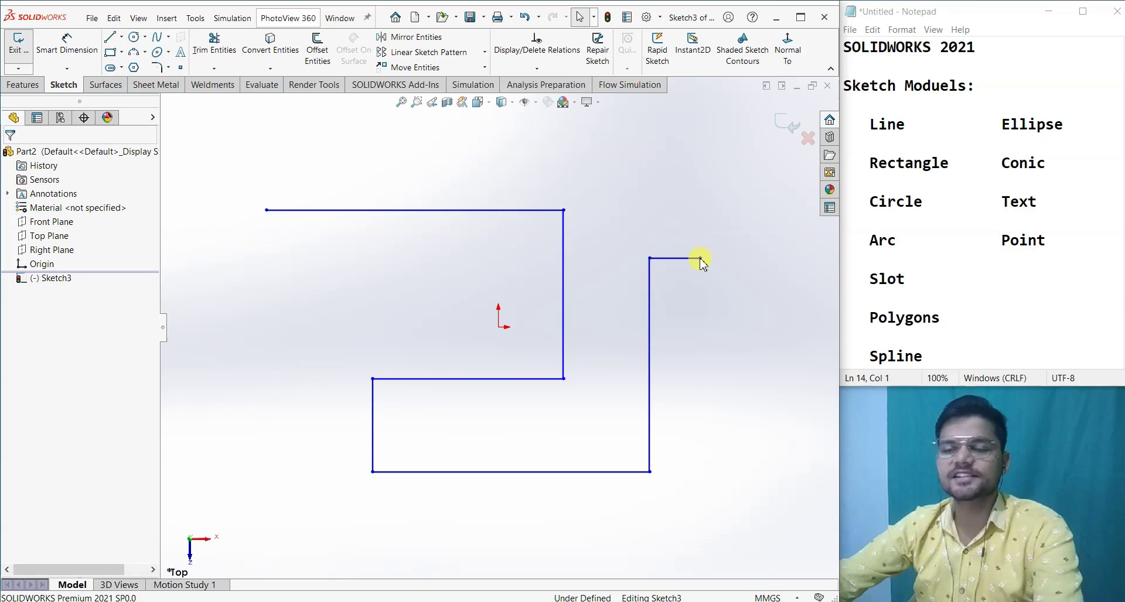
# Draw a horizontal line about 145 mm long above the chain, continued by a short line sloping down to the right.
pyautogui.click(109, 38)
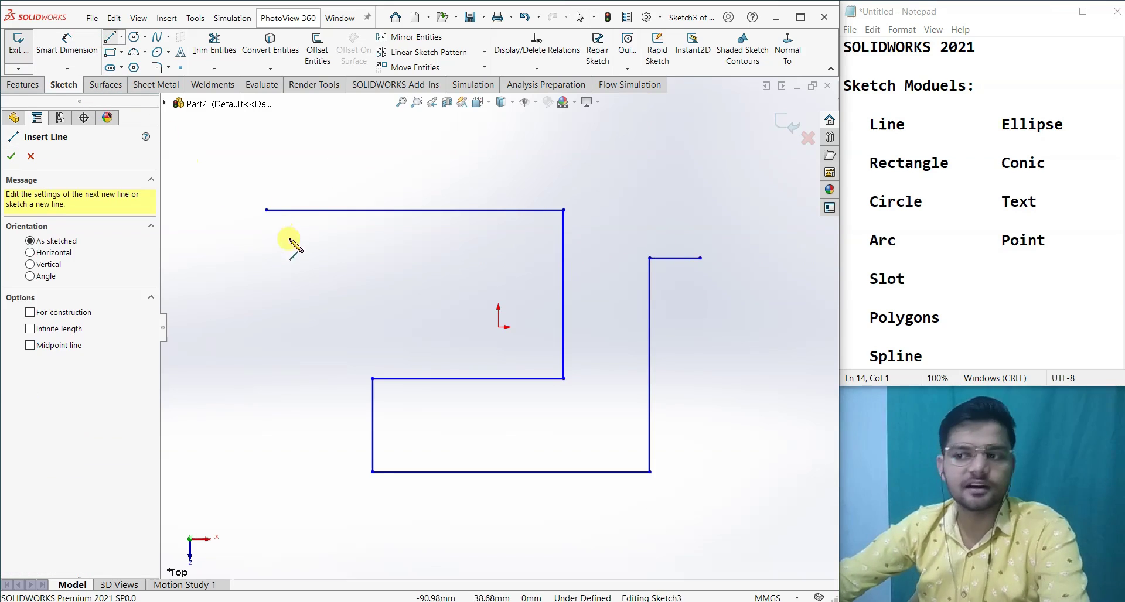
pyautogui.click(258, 168)
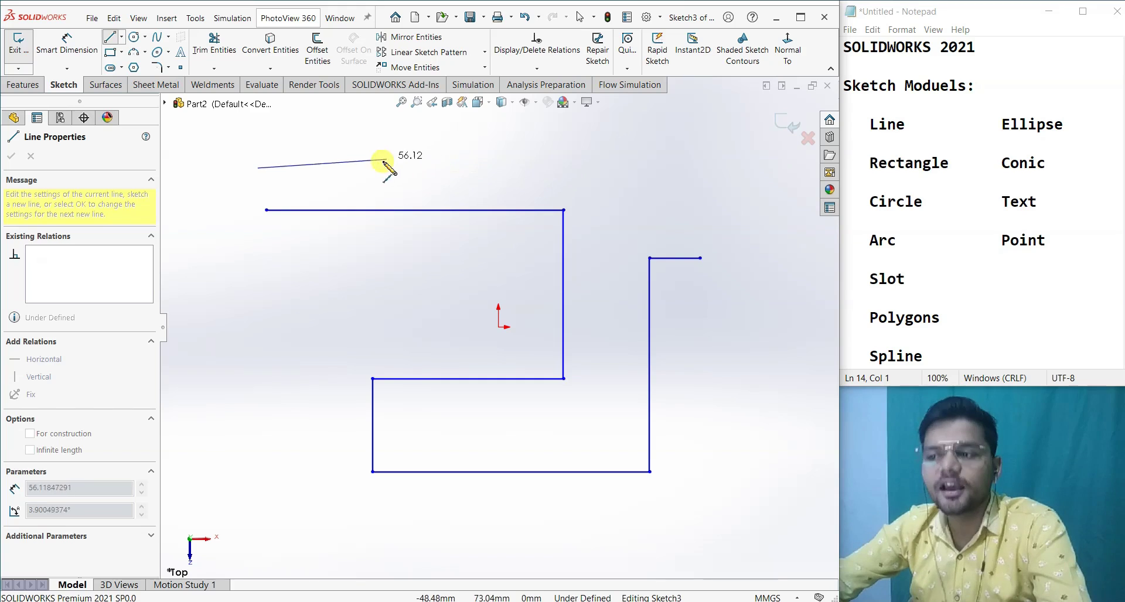
pyautogui.click(592, 168)
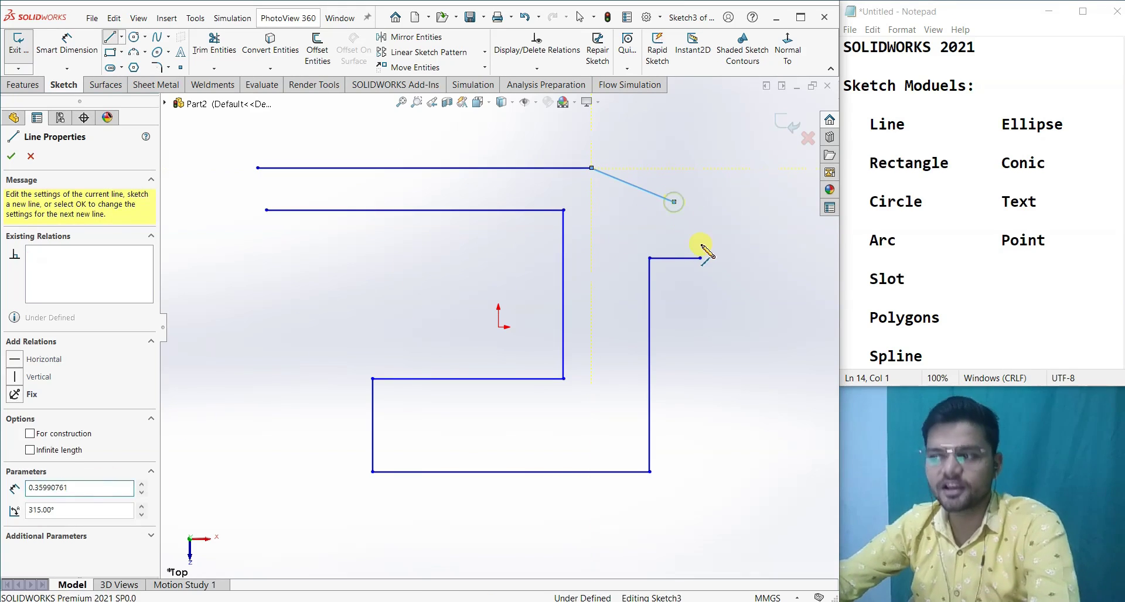
pyautogui.click(675, 202)
pyautogui.press('Escape')
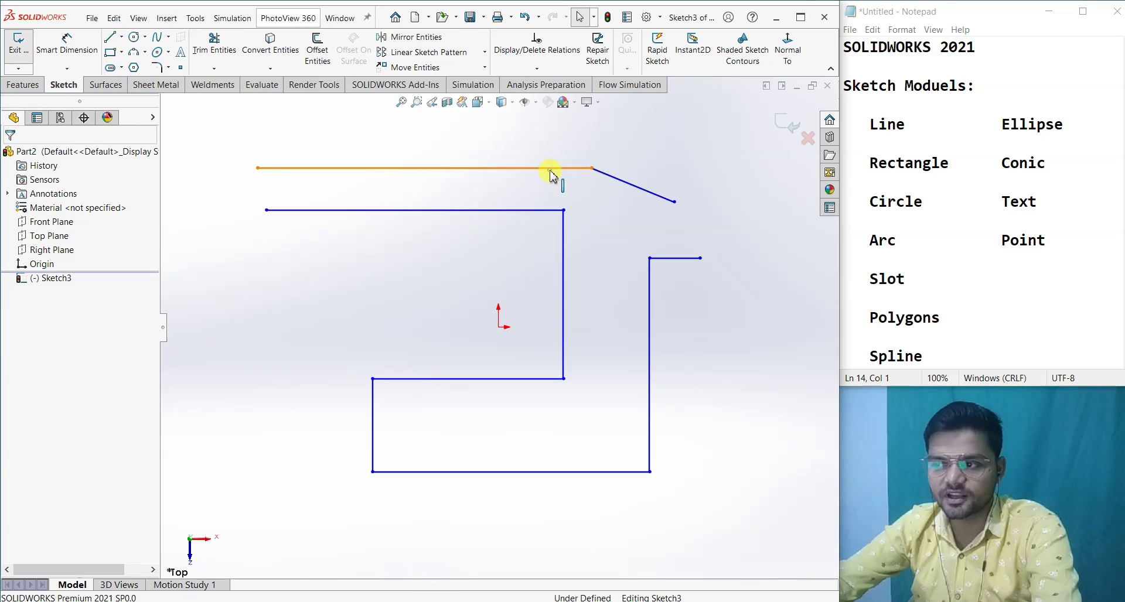
# Dimension the length of the topmost horizontal line with Smart Dimension, accepting the drawn value.
pyautogui.click(547, 169)
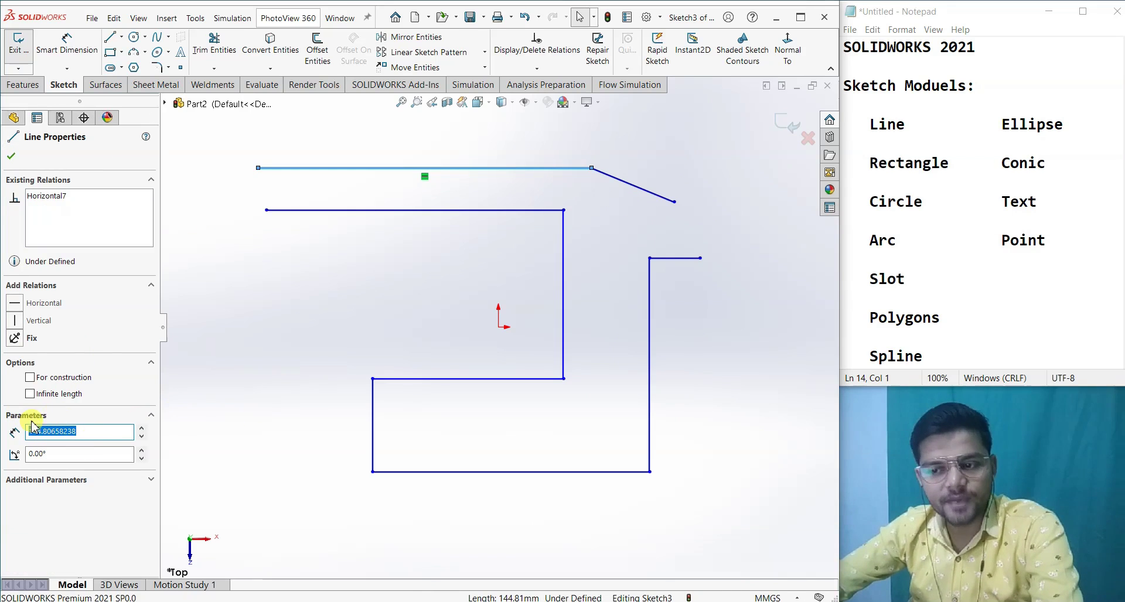
pyautogui.click(286, 458)
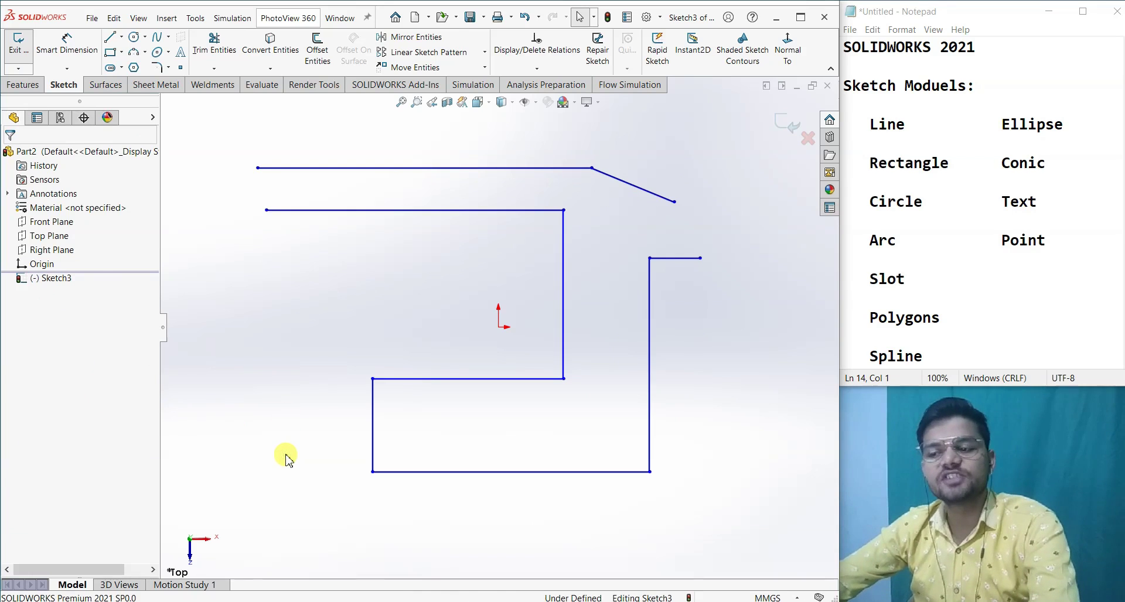
pyautogui.click(76, 42)
pyautogui.click(421, 169)
pyautogui.click(421, 146)
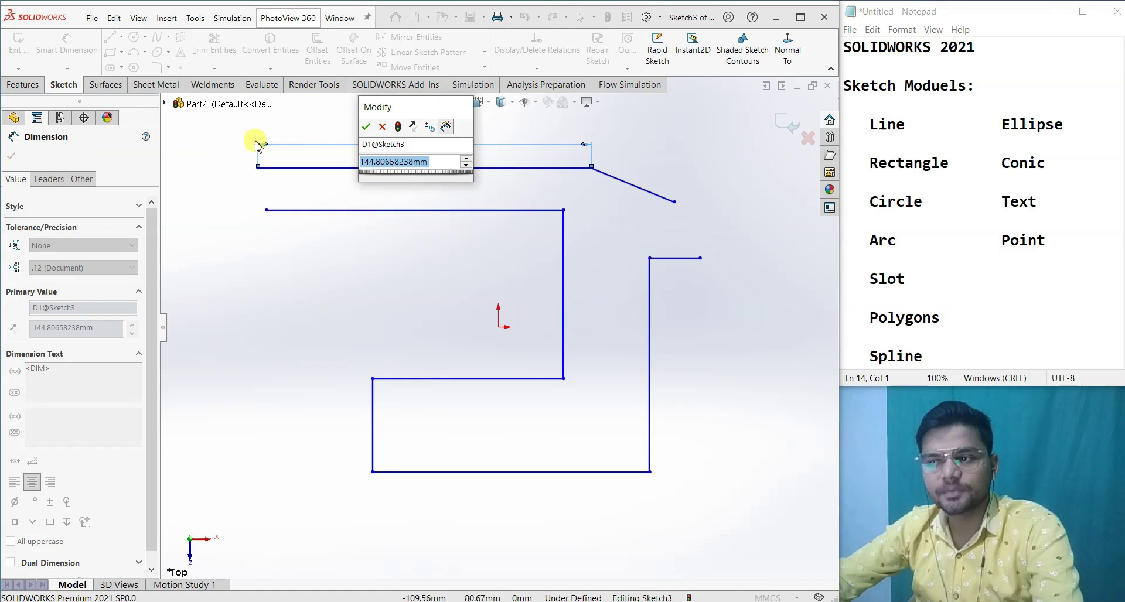
pyautogui.click(366, 126)
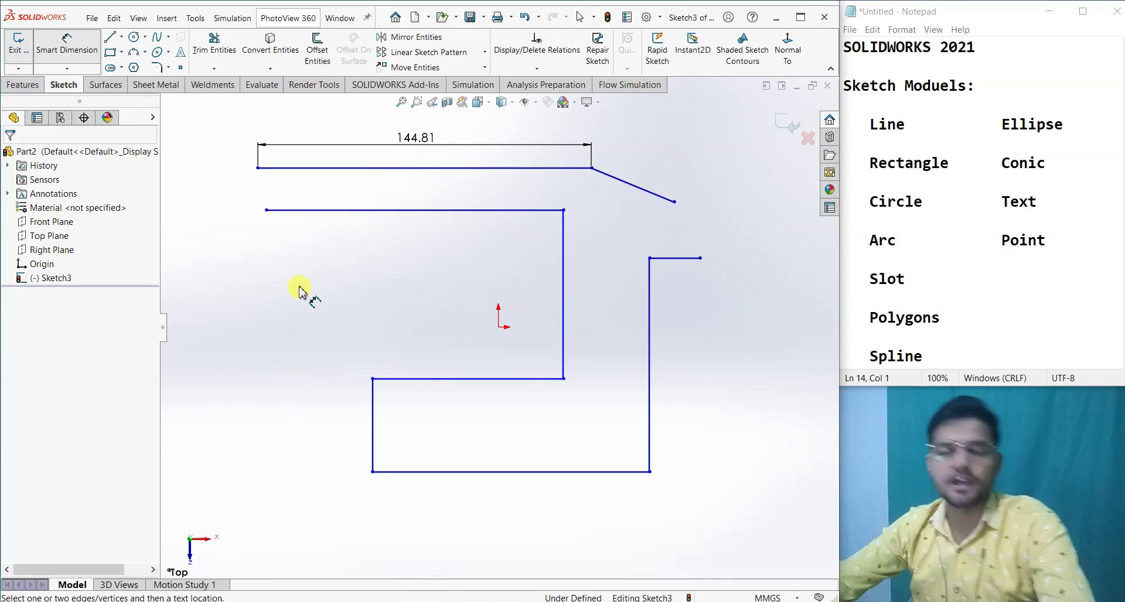
pyautogui.click(249, 416)
pyautogui.press('Escape')
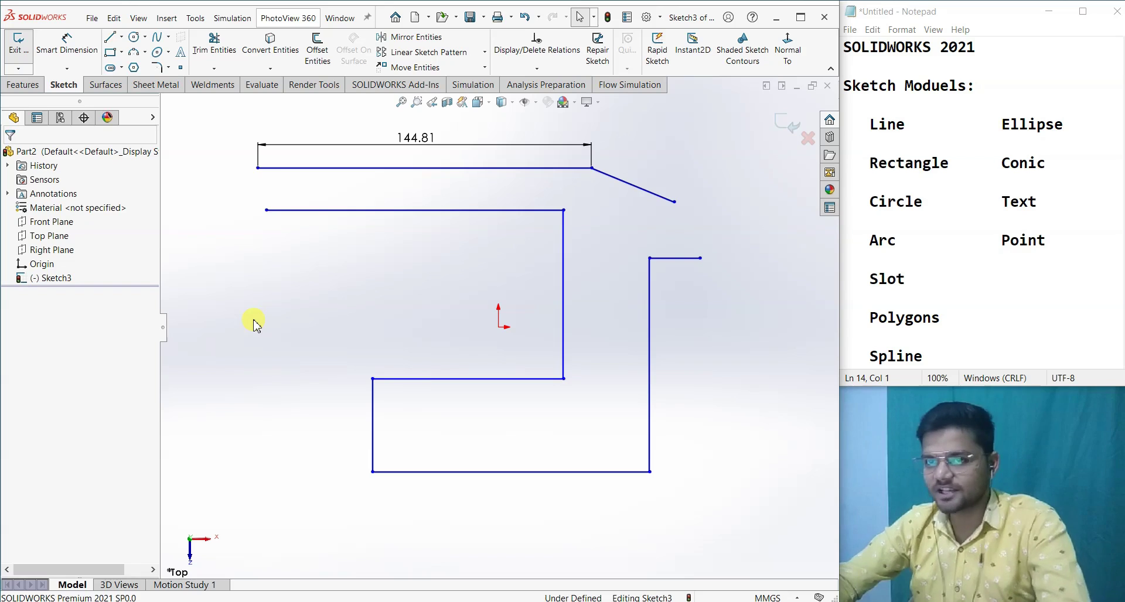
pyautogui.click(110, 37)
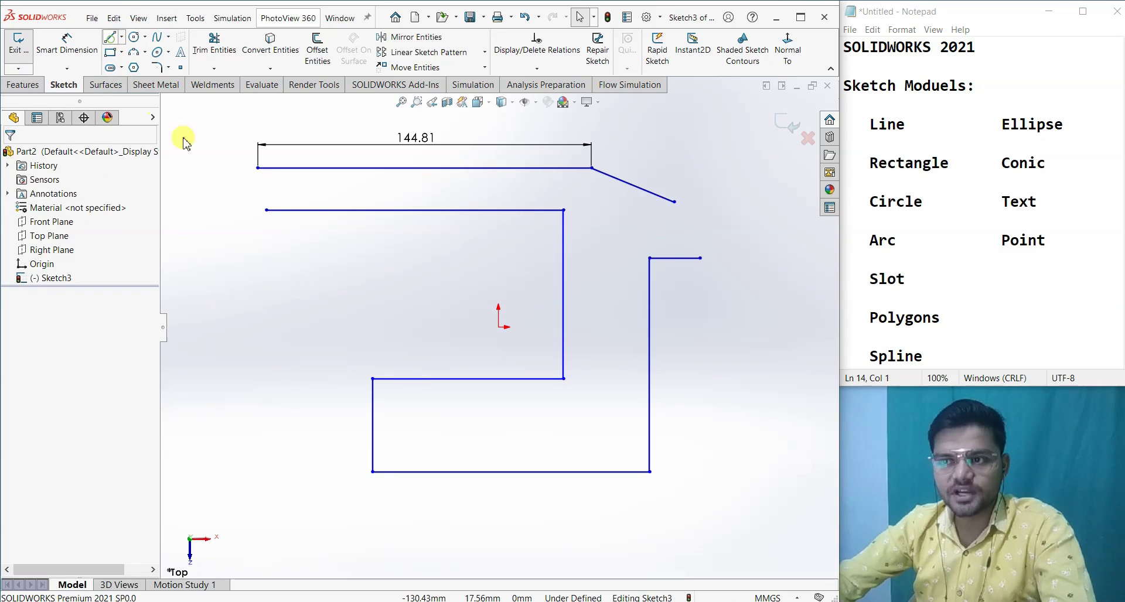
pyautogui.click(212, 378)
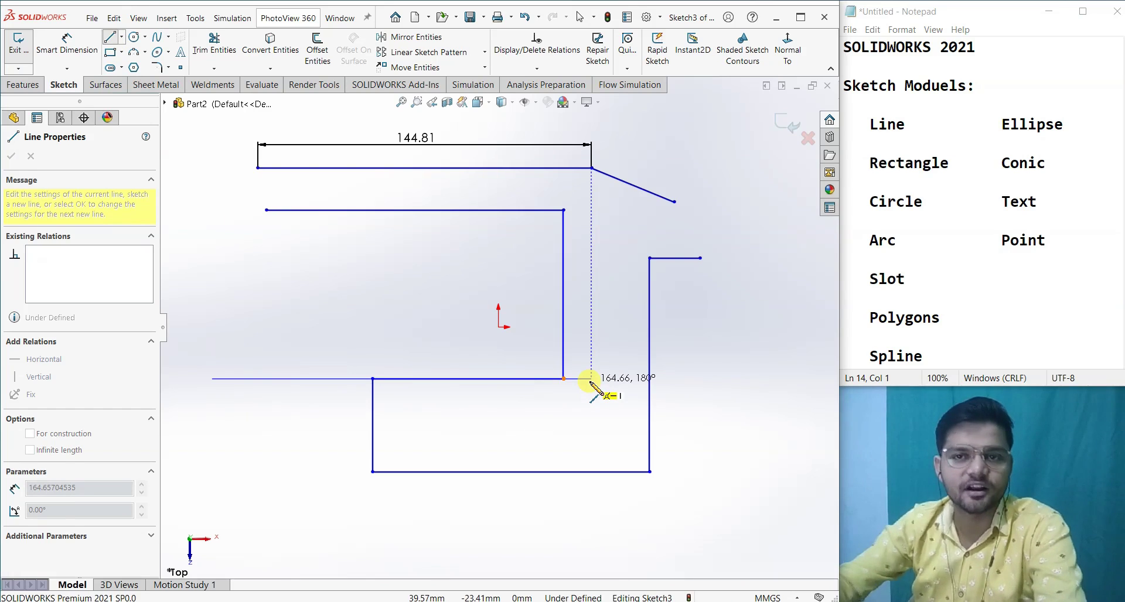
pyautogui.press('Escape')
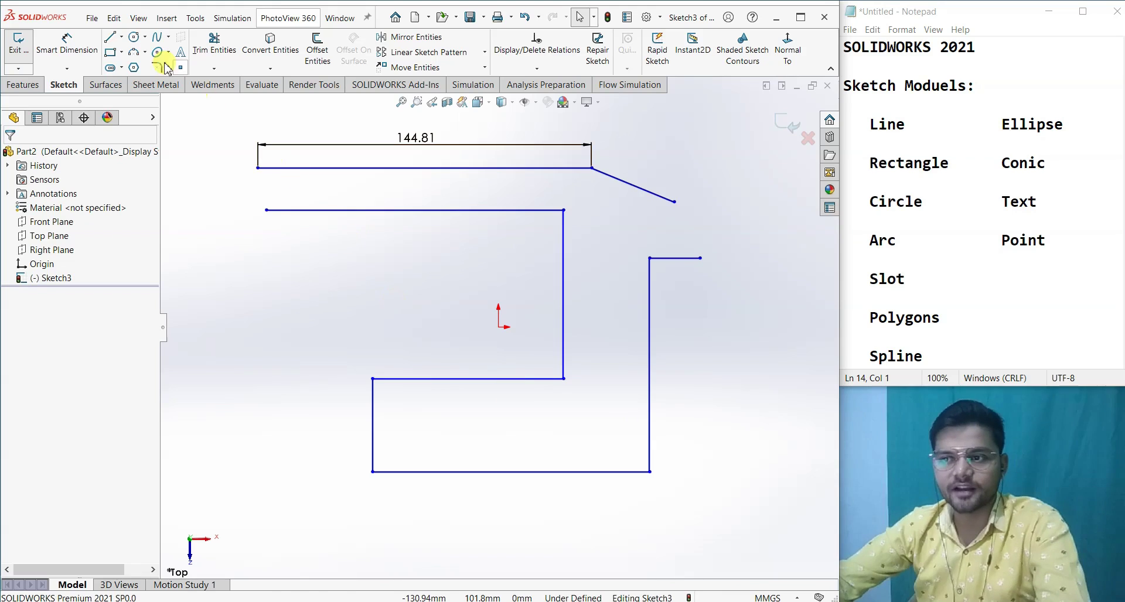
# Draw two separate horizontal lines below the existing ones, the upper one about 99 mm long.
pyautogui.click(109, 38)
pyautogui.click(238, 303)
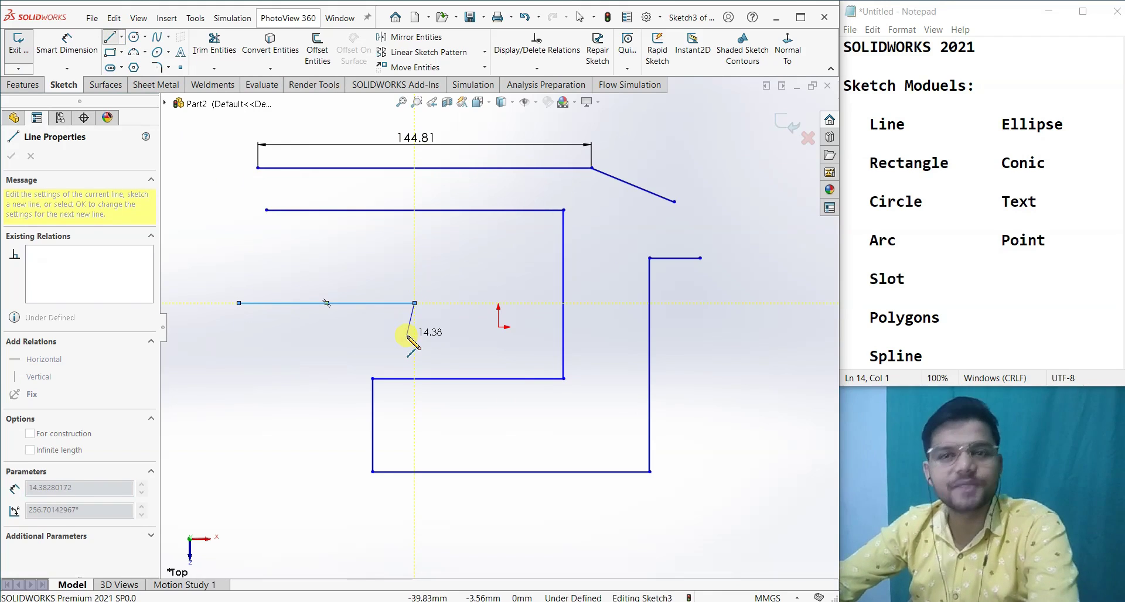
pyautogui.press('Escape')
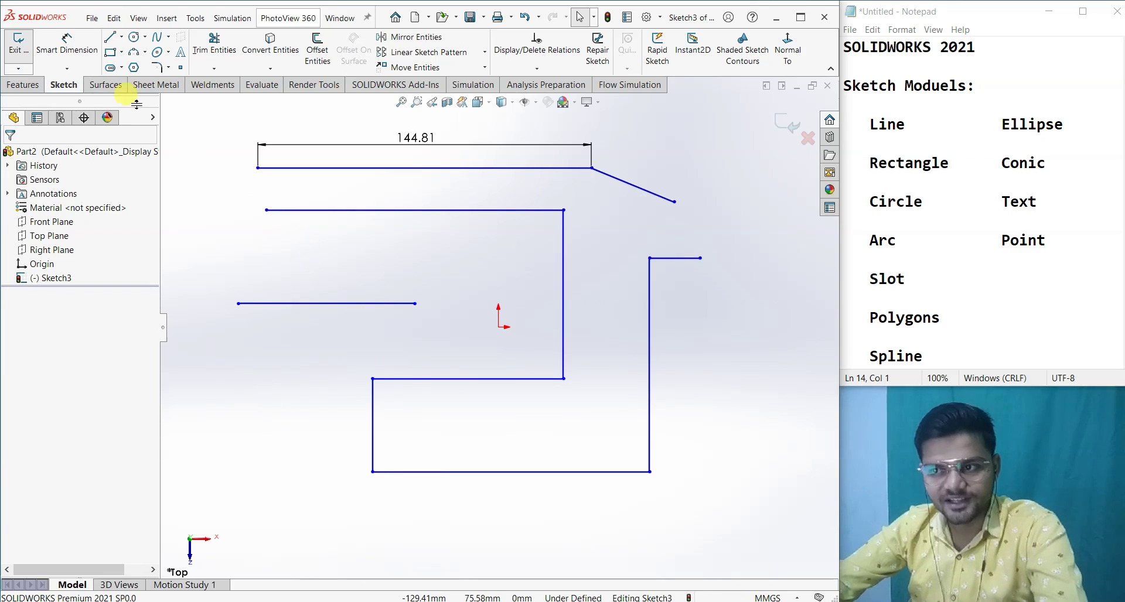
pyautogui.click(110, 37)
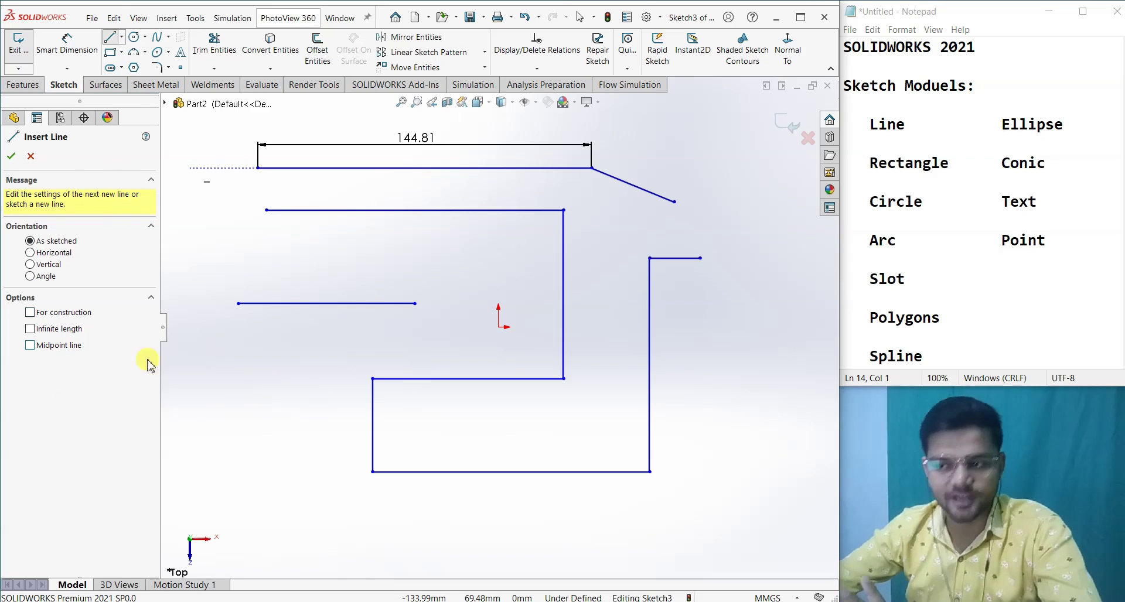
pyautogui.click(223, 253)
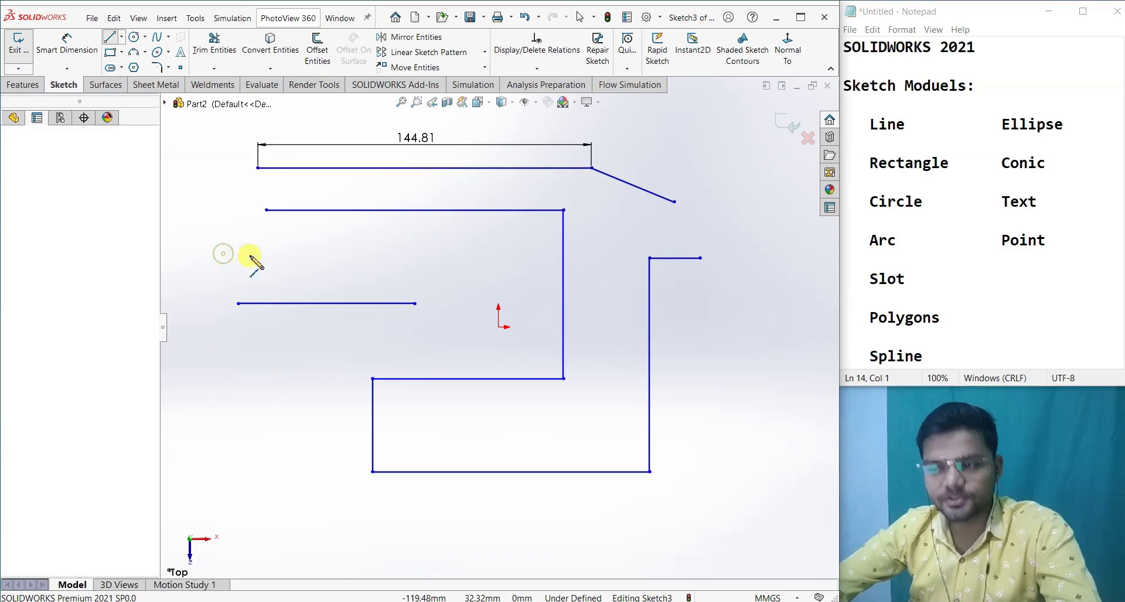
pyautogui.click(451, 253)
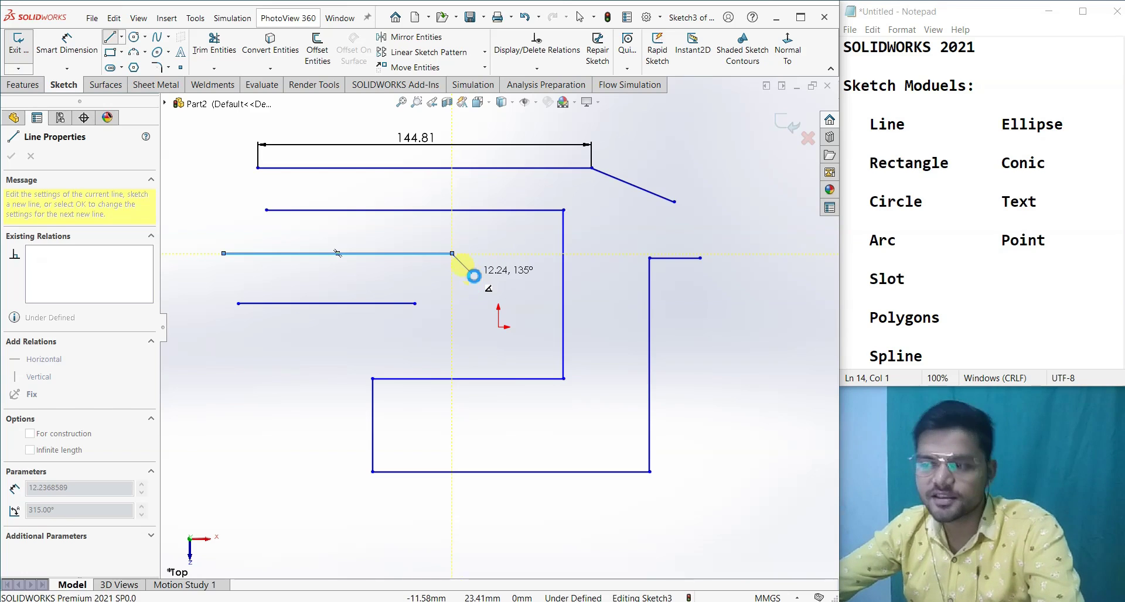
pyautogui.press('Escape')
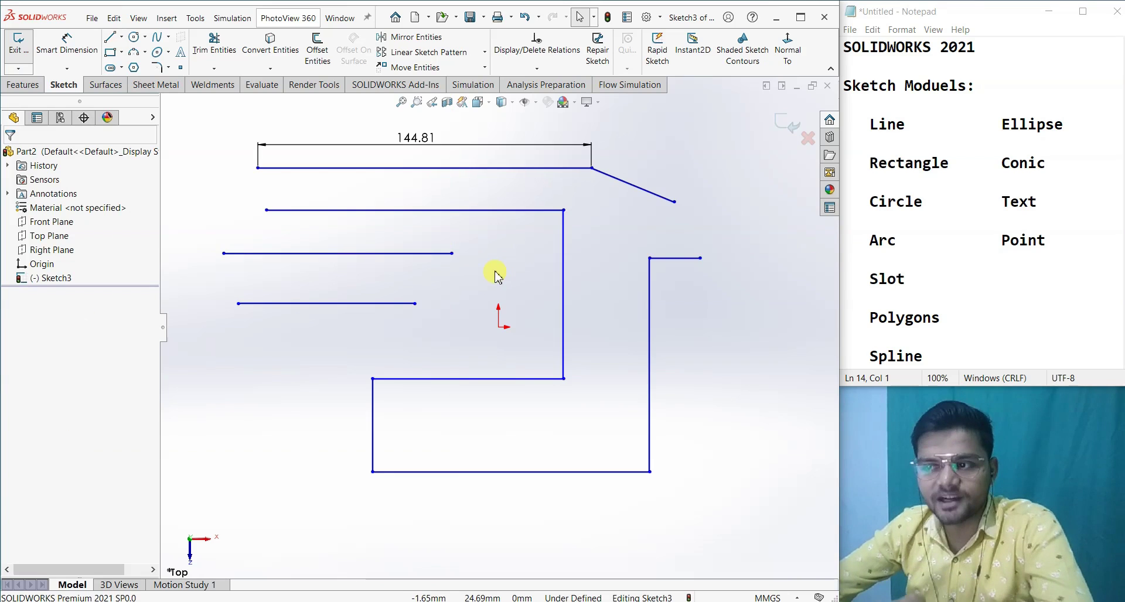
# Dimension the upper of the two new horizontal lines between its endpoints with Smart Dimension, keeping the drawn length.
pyautogui.click(68, 54)
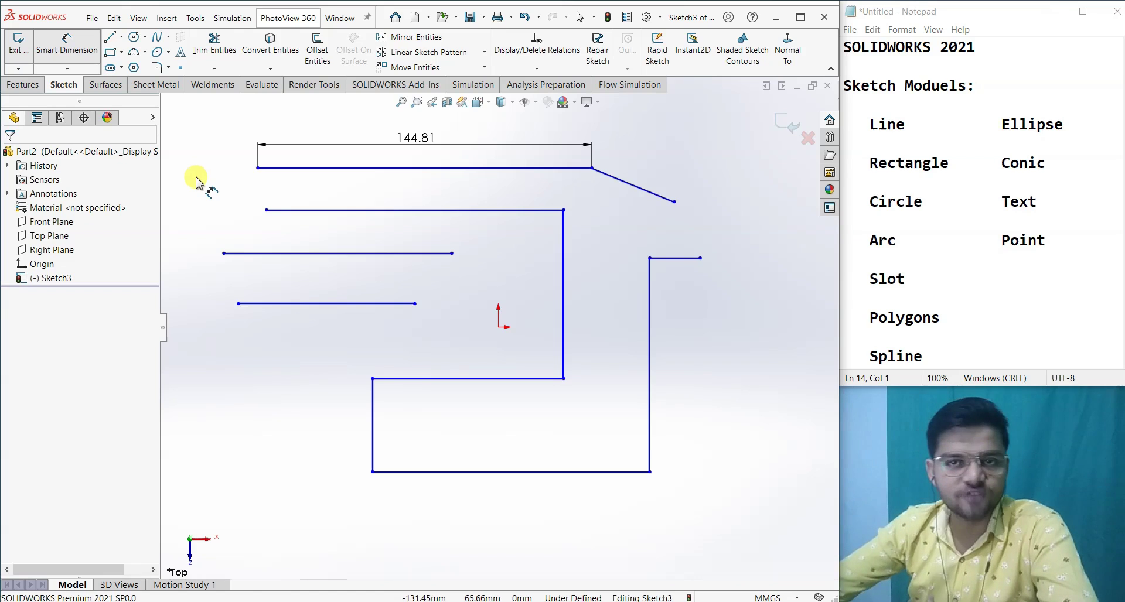
pyautogui.click(224, 253)
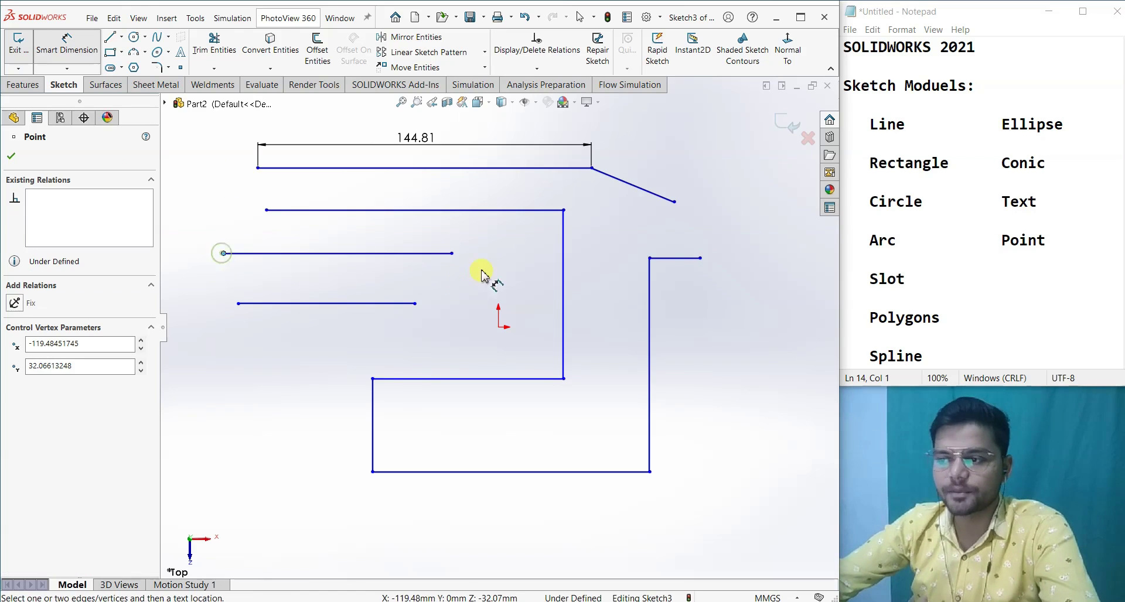
pyautogui.click(452, 253)
pyautogui.click(422, 237)
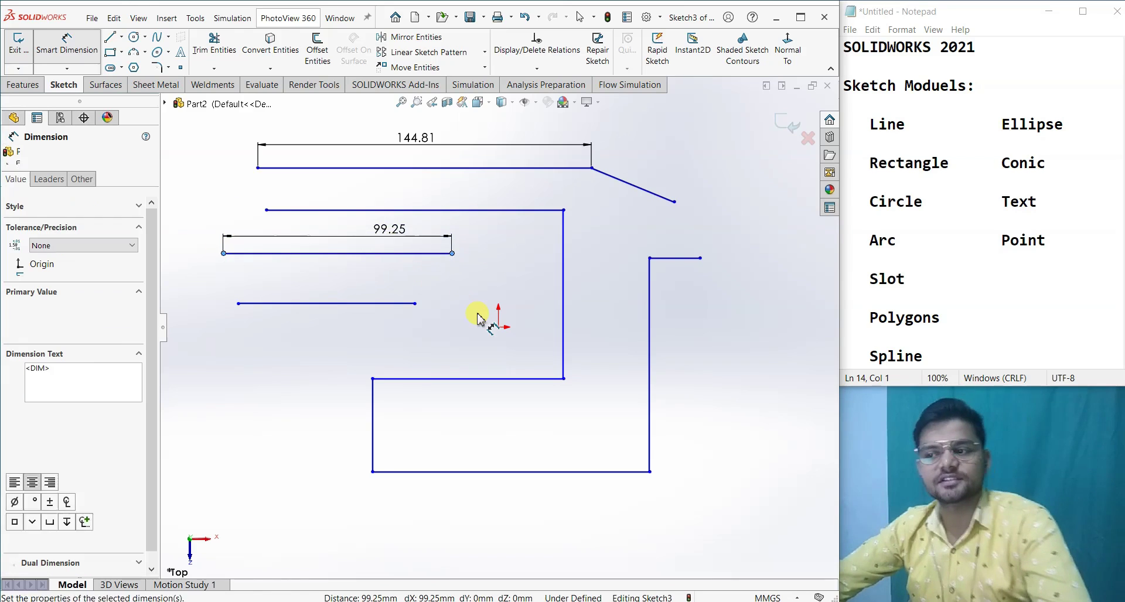
pyautogui.click(341, 221)
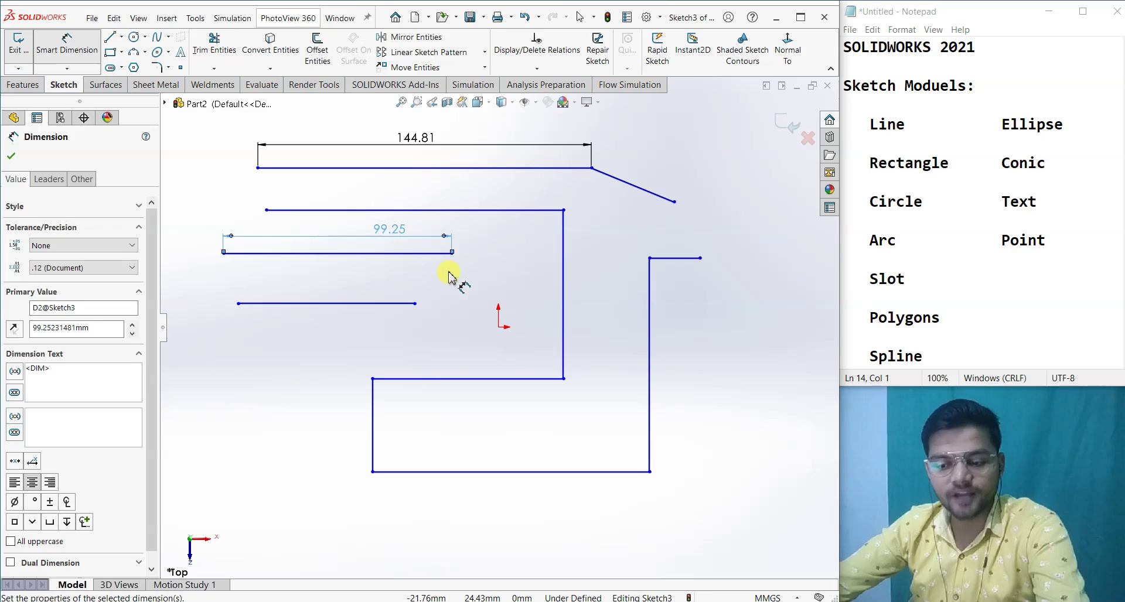
pyautogui.press('Escape')
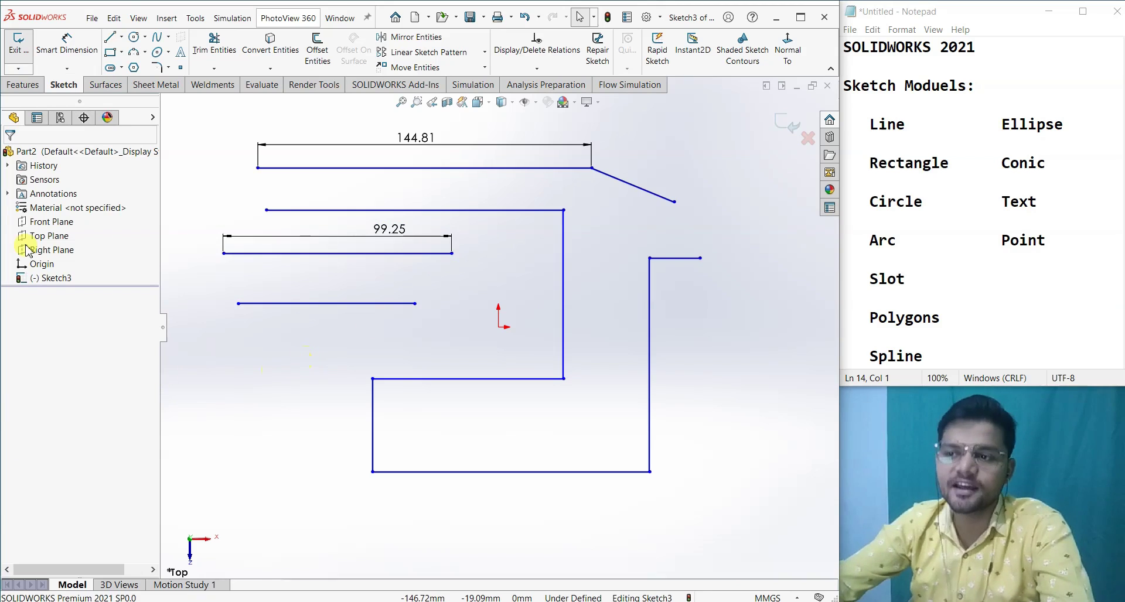
pyautogui.click(76, 53)
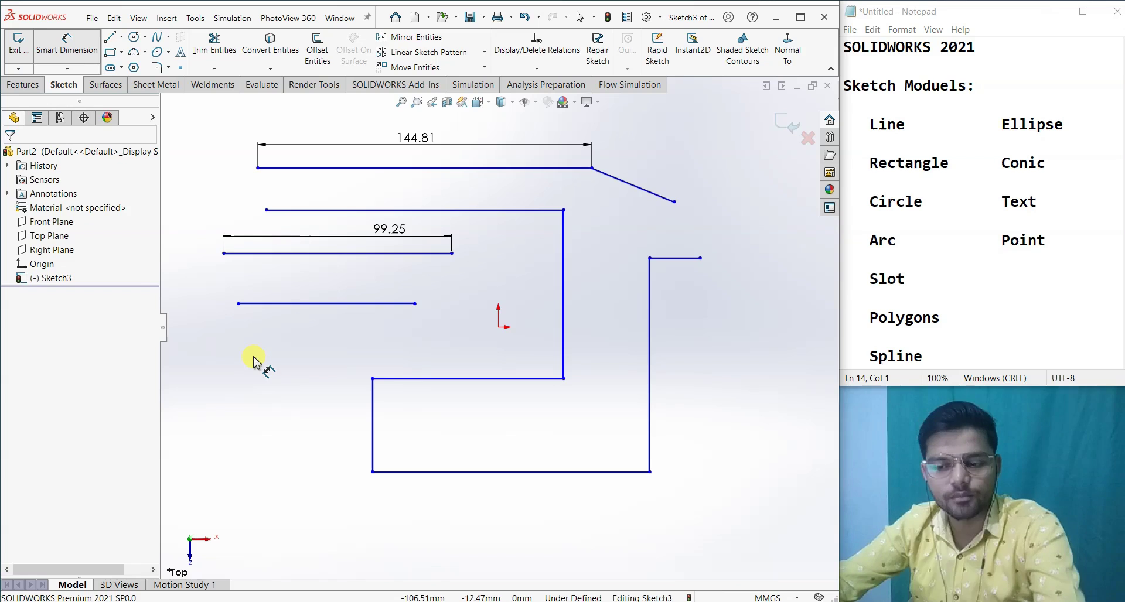
pyautogui.press('Escape')
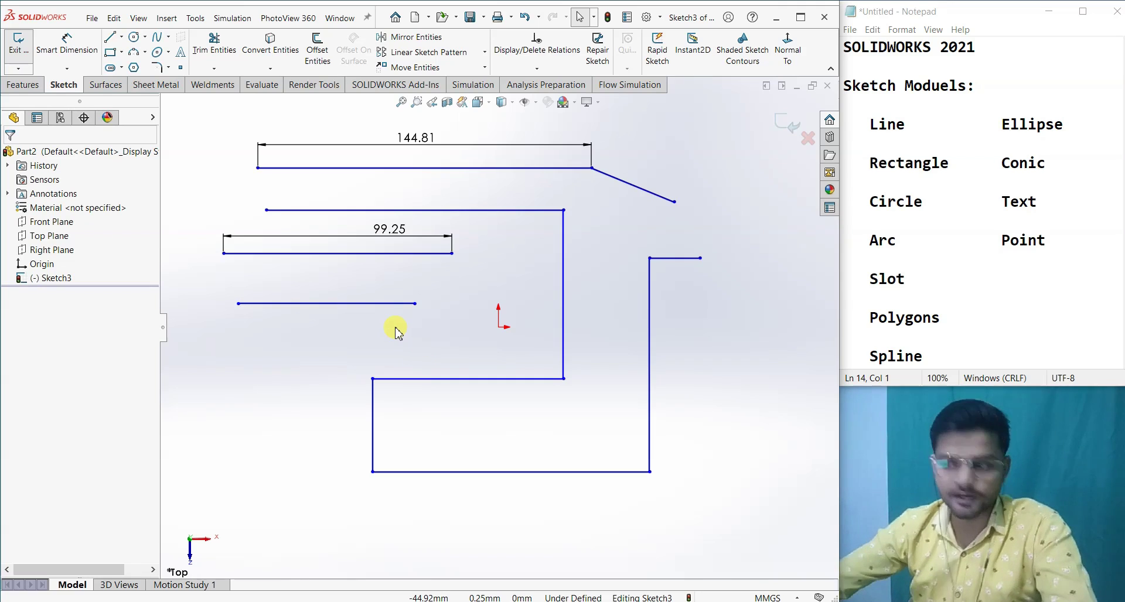
# Select all lines and dimensions in the sketch and delete them.
pyautogui.press('z')
pyautogui.moveTo(725, 504); pyautogui.dragTo(249, 153)
pyautogui.press('Delete')
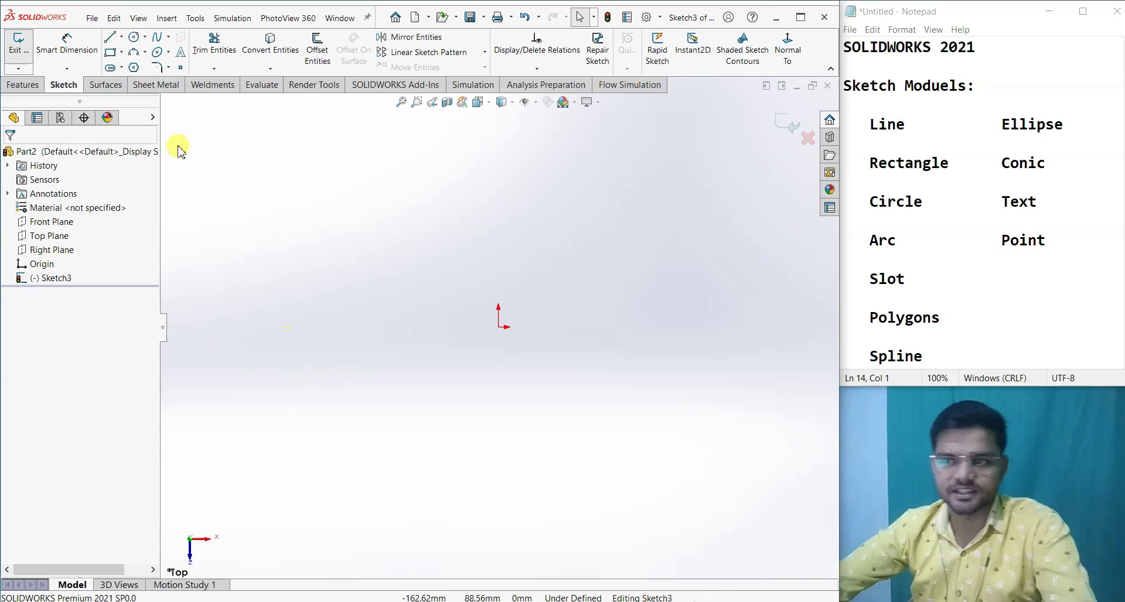
# Draw a single line sloping gently upward to the upper left of the origin, using the As sketched orientation.
pyautogui.click(110, 39)
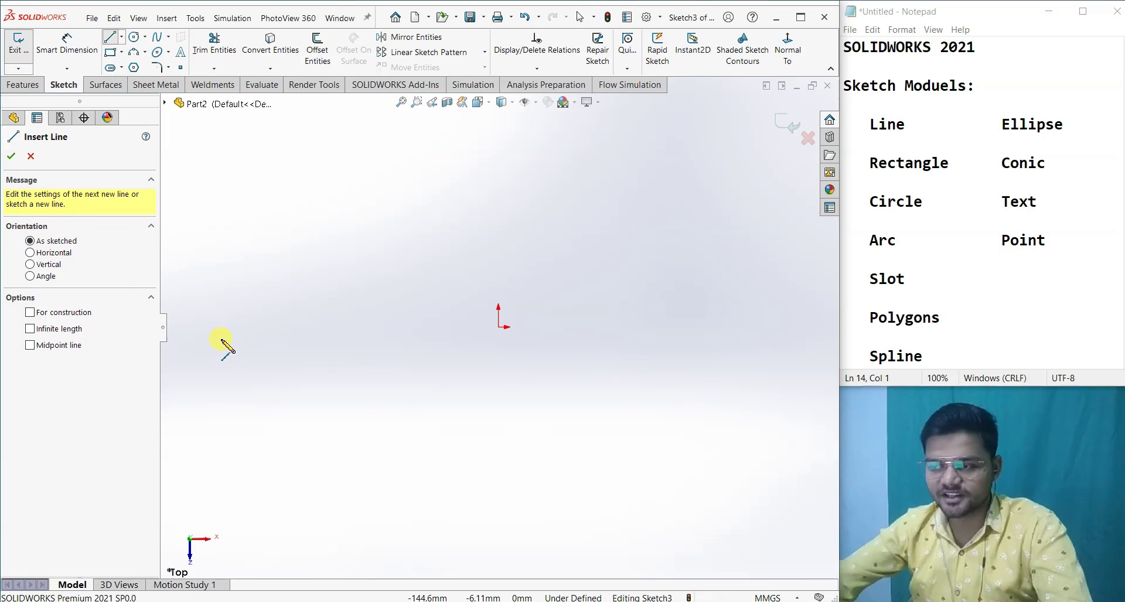
pyautogui.click(220, 297)
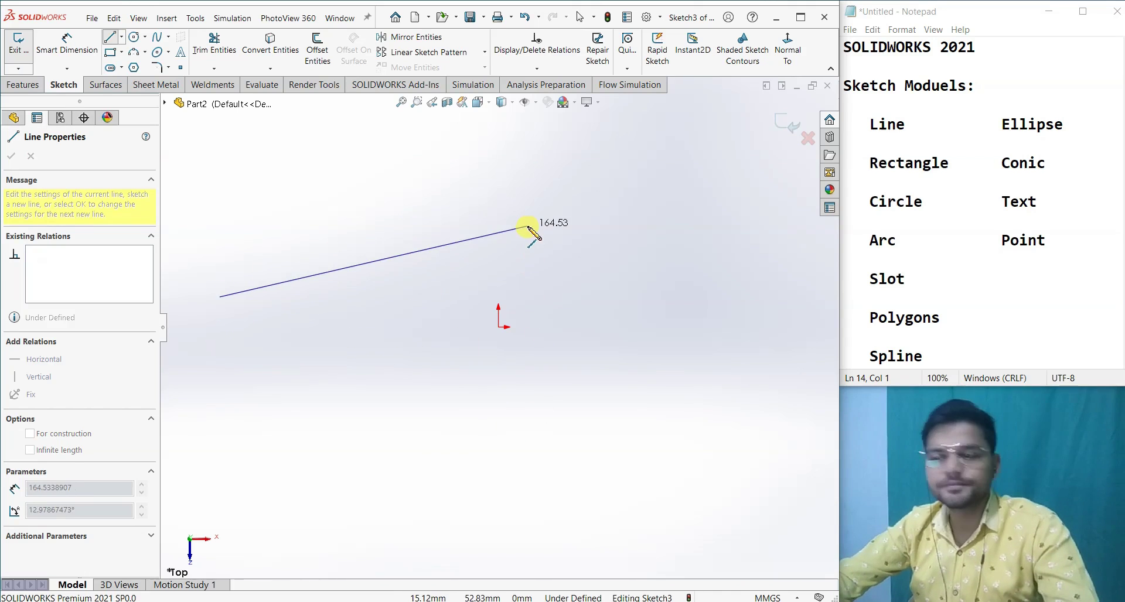
pyautogui.click(409, 260)
pyautogui.press('Escape')
pyautogui.press('Escape')
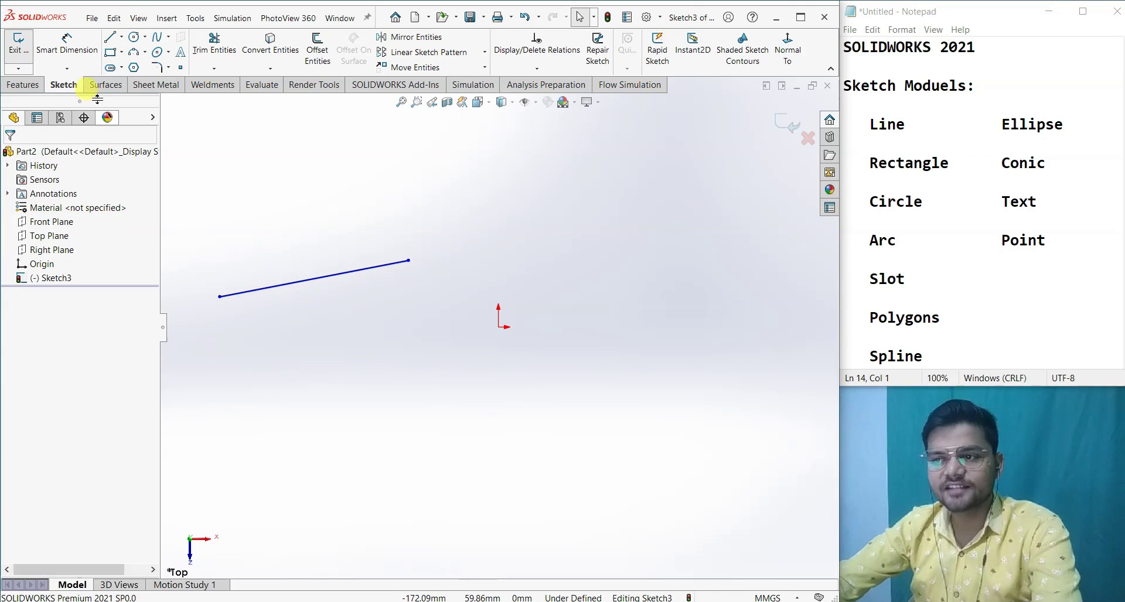
# Draw three separate lines with the Line tool's Horizontal orientation, the first about 94 mm and the last about 92 mm long.
pyautogui.click(112, 40)
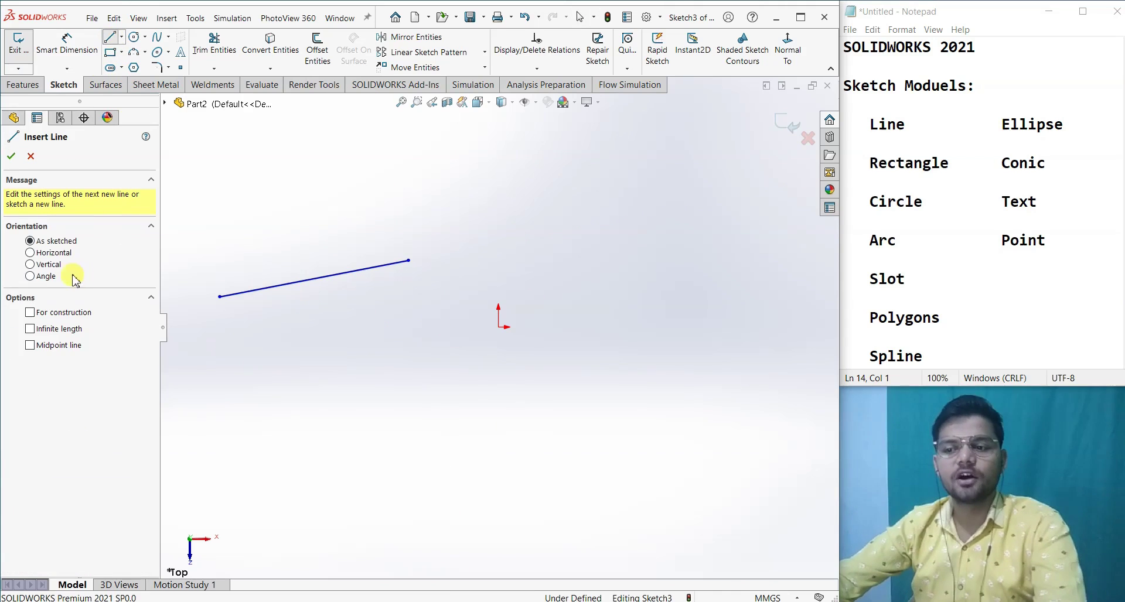
pyautogui.click(53, 253)
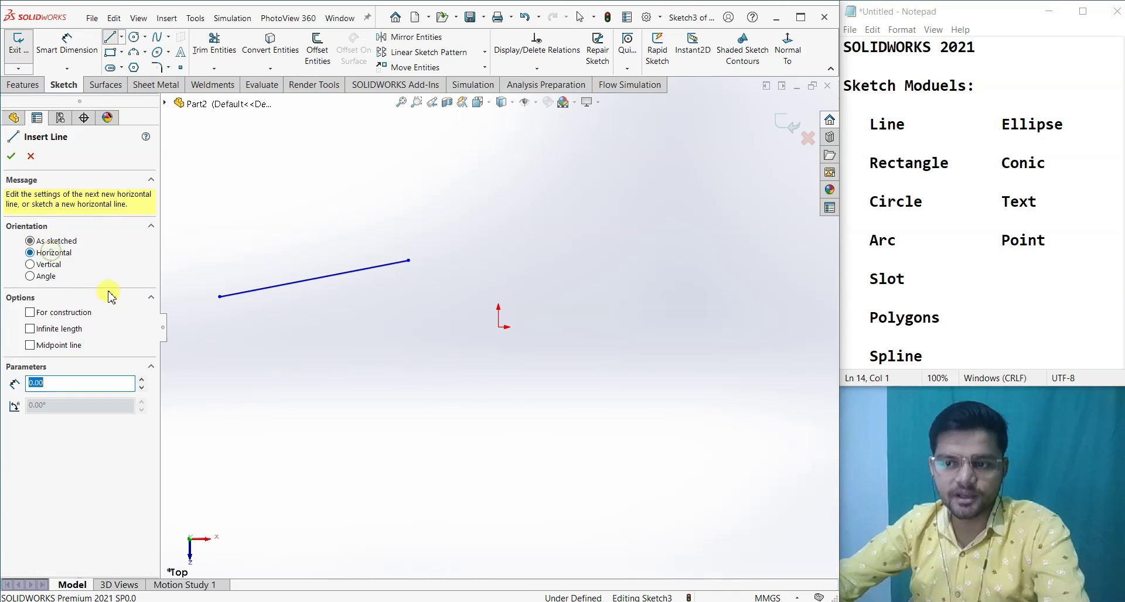
pyautogui.click(256, 412)
pyautogui.click(438, 415)
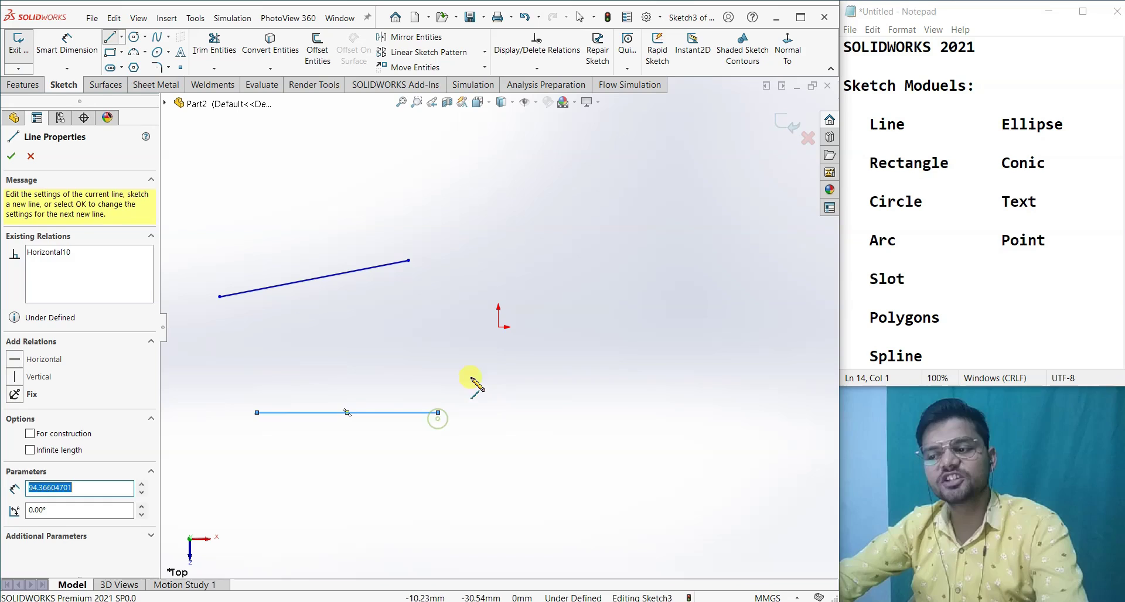
pyautogui.click(397, 354)
pyautogui.click(609, 243)
pyautogui.click(438, 264)
pyautogui.click(615, 264)
pyautogui.press('Escape')
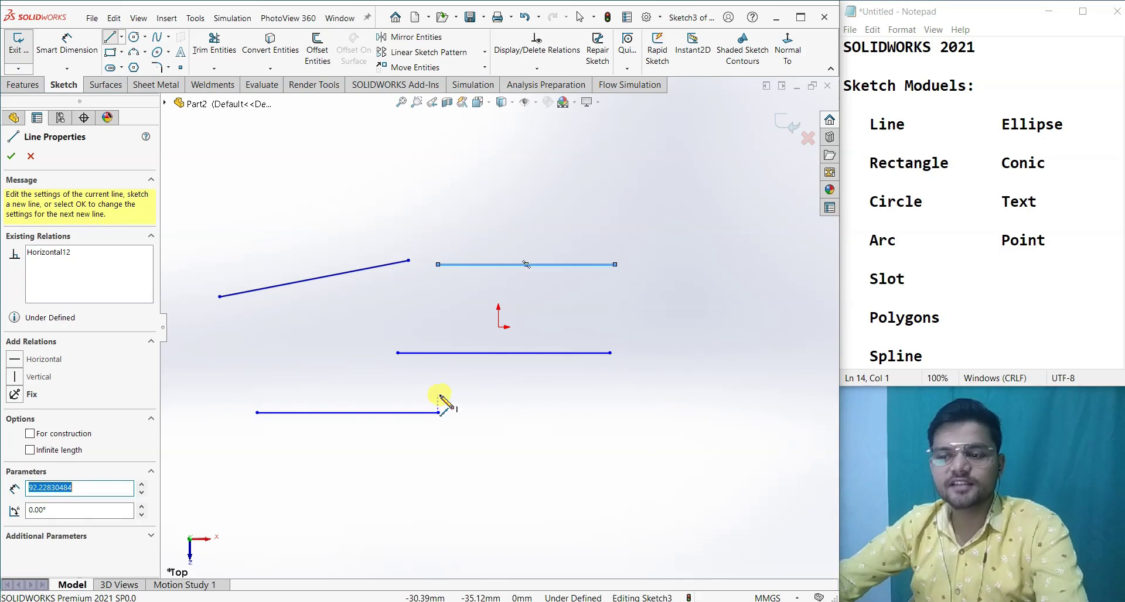
pyautogui.press('Escape')
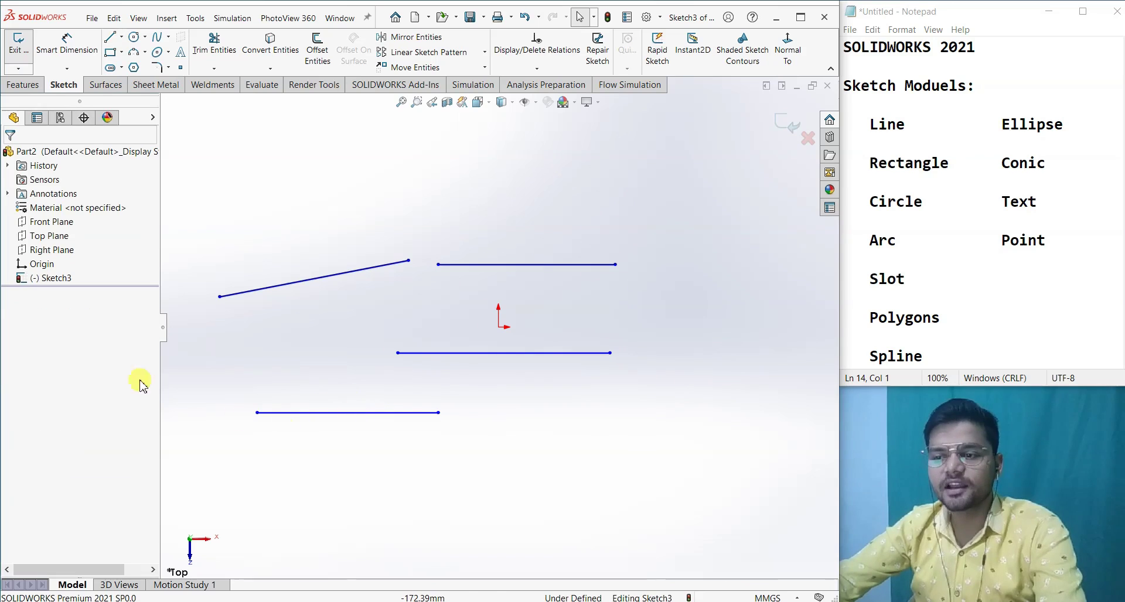
# Draw two separate lines with the Line tool's Vertical orientation across the horizontal ones, the second about 57 mm long.
pyautogui.click(109, 36)
pyautogui.click(40, 266)
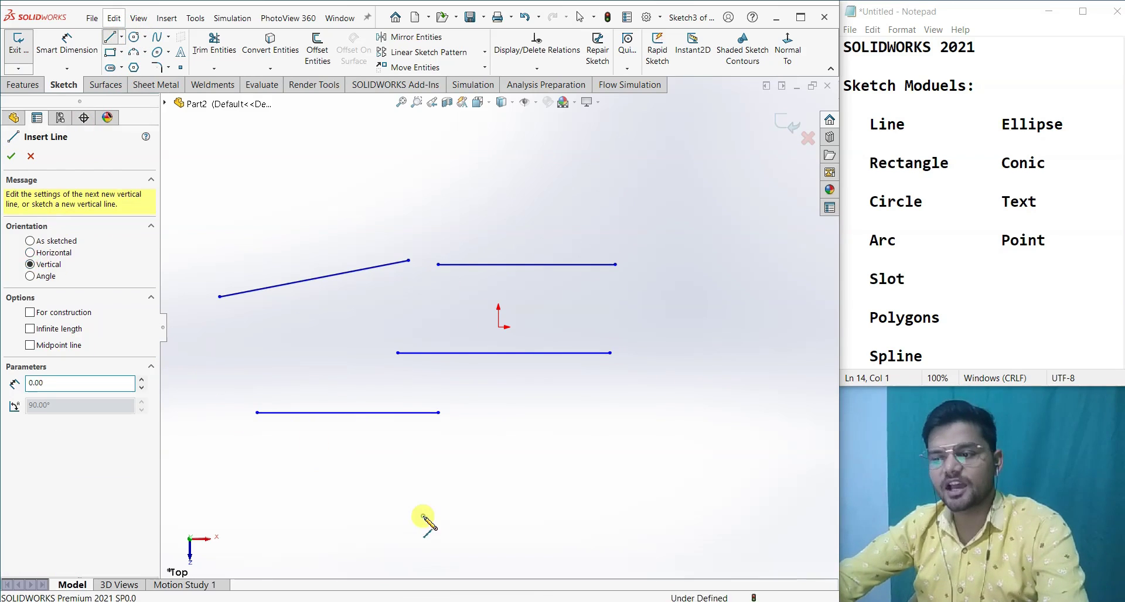
pyautogui.moveTo(424, 516); pyautogui.dragTo(423, 307)
pyautogui.moveTo(467, 413); pyautogui.dragTo(467, 302)
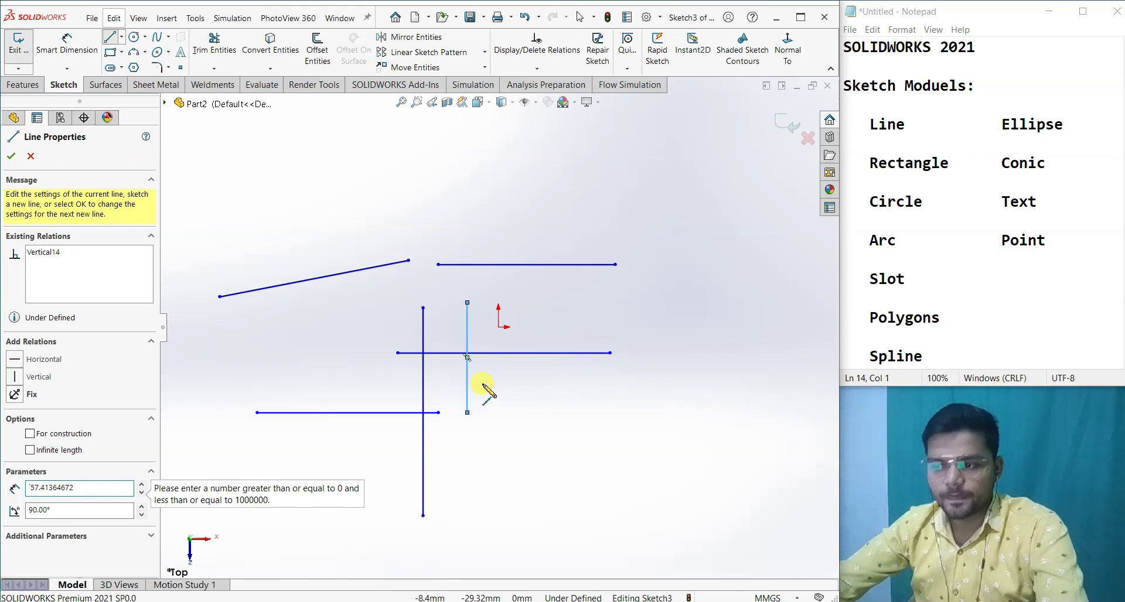
pyautogui.press('Escape')
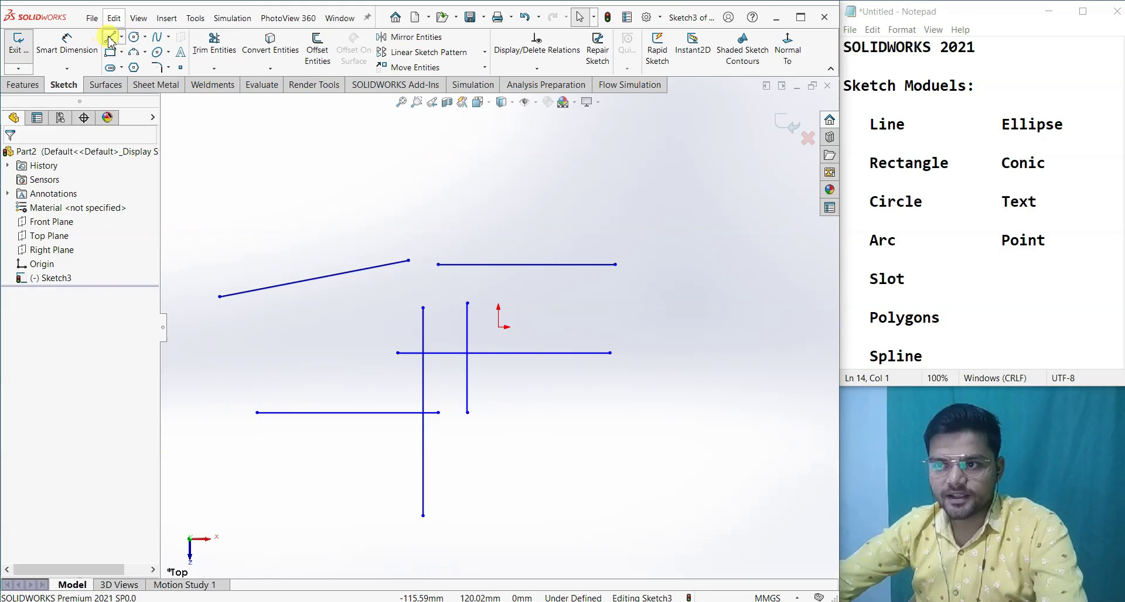
# Draw four parallel lines below and to the right of the others with the Line tool's Angle orientation set to 45°.
pyautogui.click(108, 39)
pyautogui.click(30, 277)
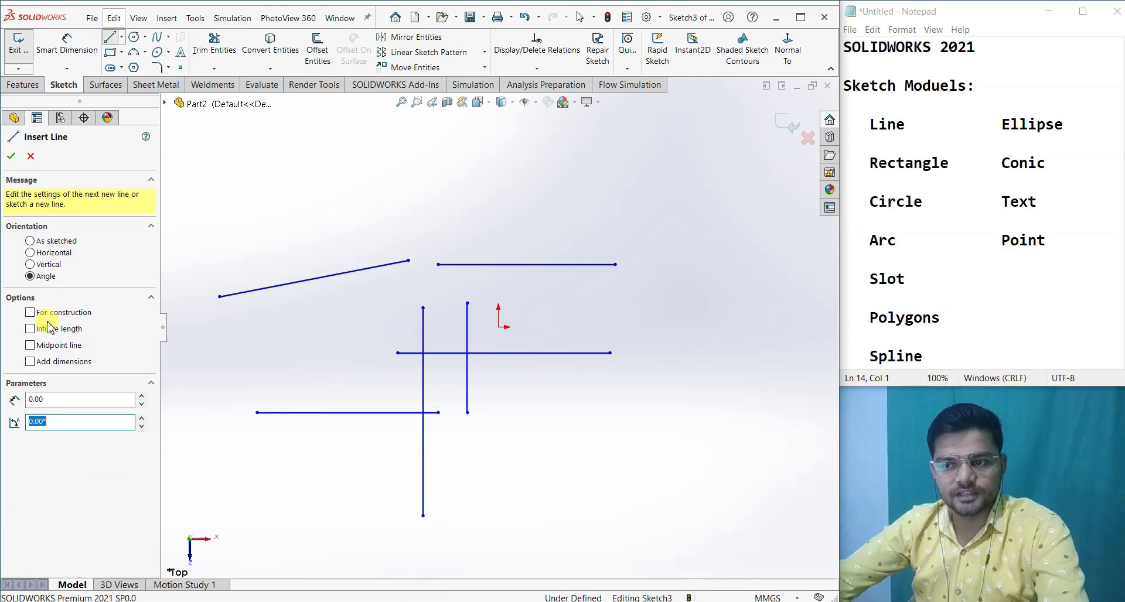
pyautogui.write('45')
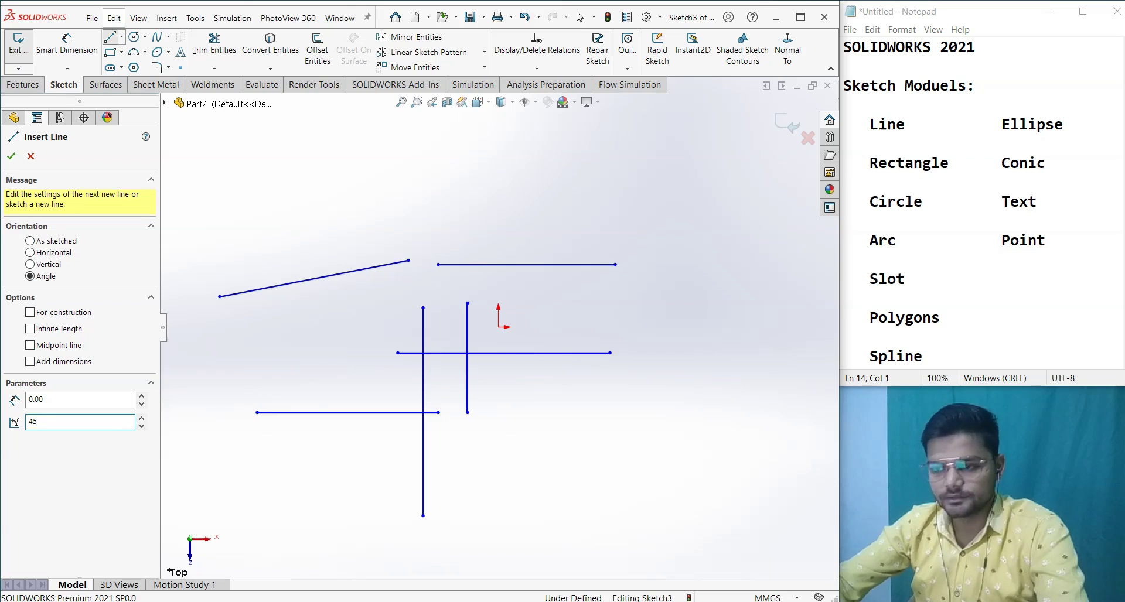
pyautogui.moveTo(281, 511)
pyautogui.mouseDown()
pyautogui.moveTo(414, 477)
pyautogui.moveTo(485, 427)
pyautogui.mouseUp()
pyautogui.moveTo(467, 464); pyautogui.dragTo(577, 368)
pyautogui.moveTo(556, 455); pyautogui.dragTo(659, 352)
pyautogui.moveTo(654, 415); pyautogui.dragTo(709, 360)
pyautogui.press('Escape')
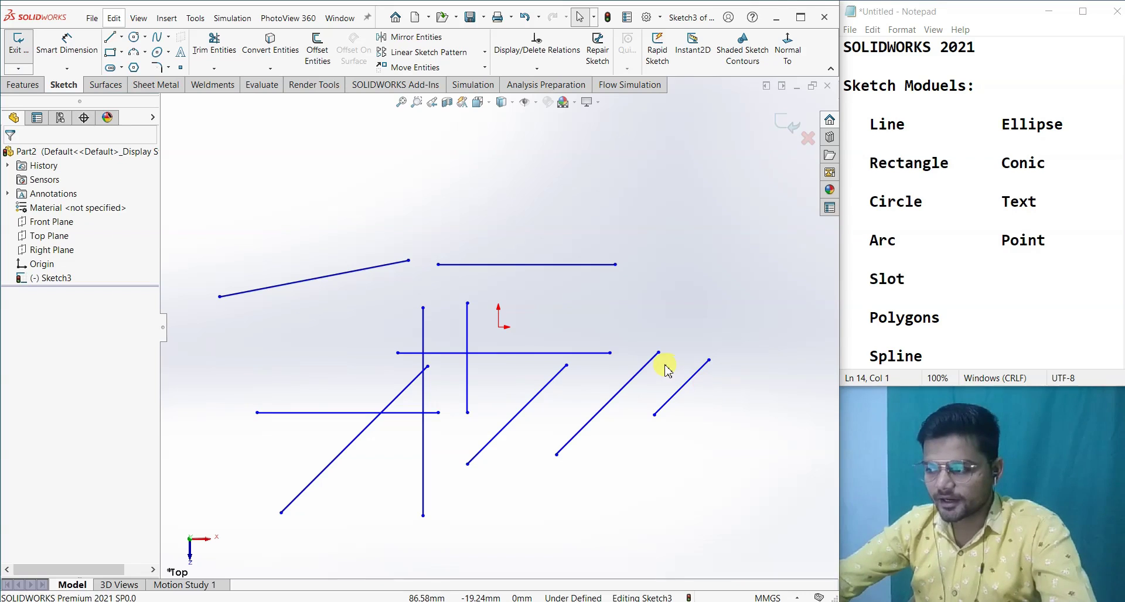
# Select all the demonstration lines in the sketch and delete them.
pyautogui.moveTo(731, 547)
pyautogui.mouseDown()
pyautogui.moveTo(326, 271)
pyautogui.moveTo(264, 212)
pyautogui.mouseUp()
pyautogui.press('Delete')
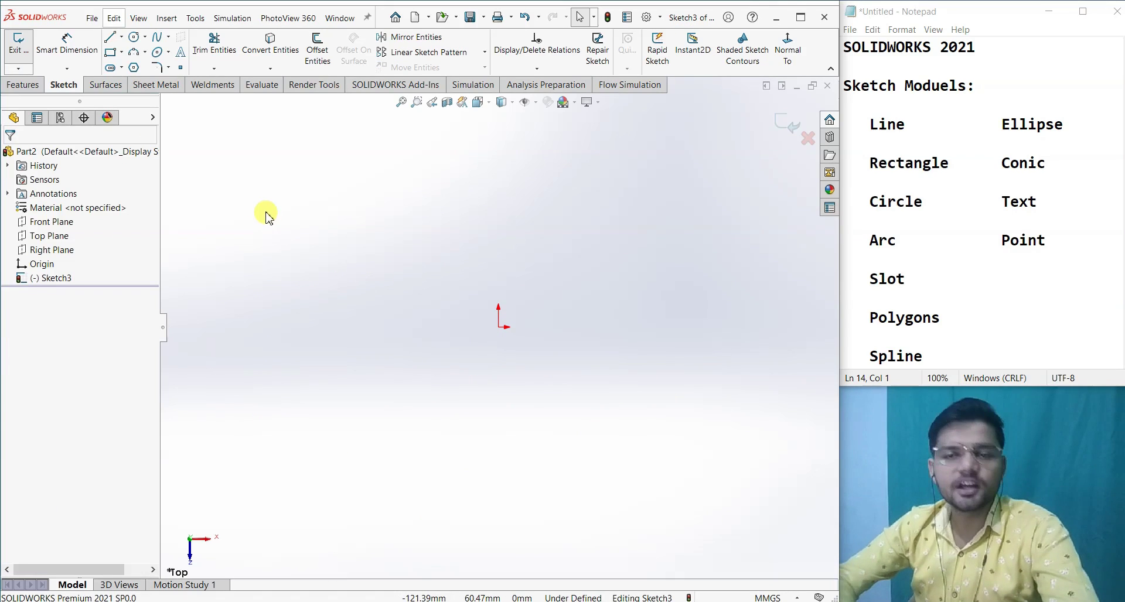
pyautogui.click(121, 37)
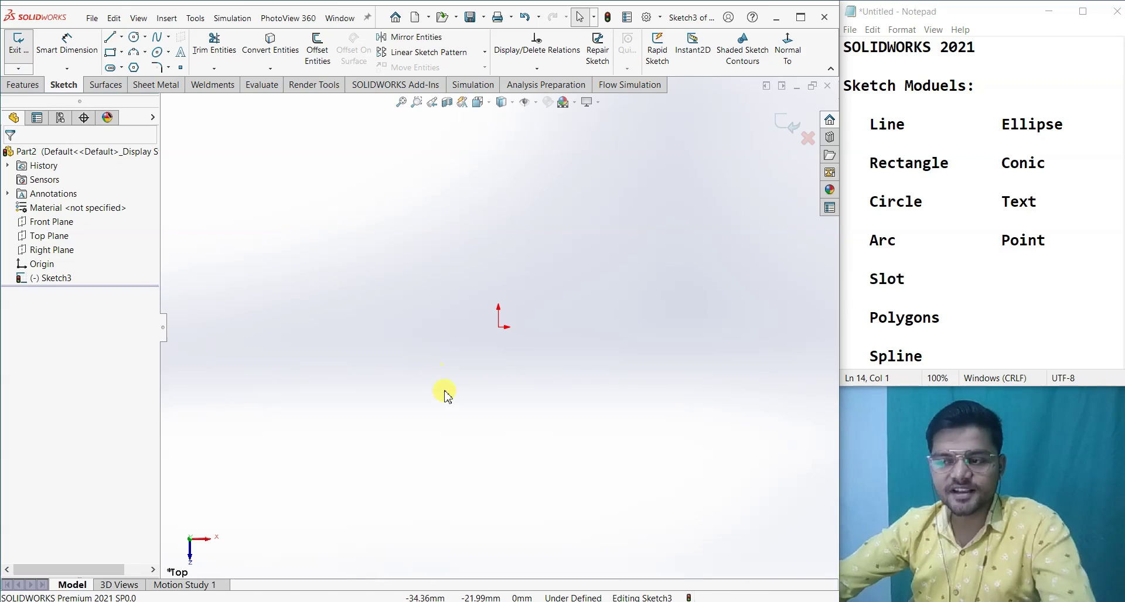
pyautogui.click(122, 36)
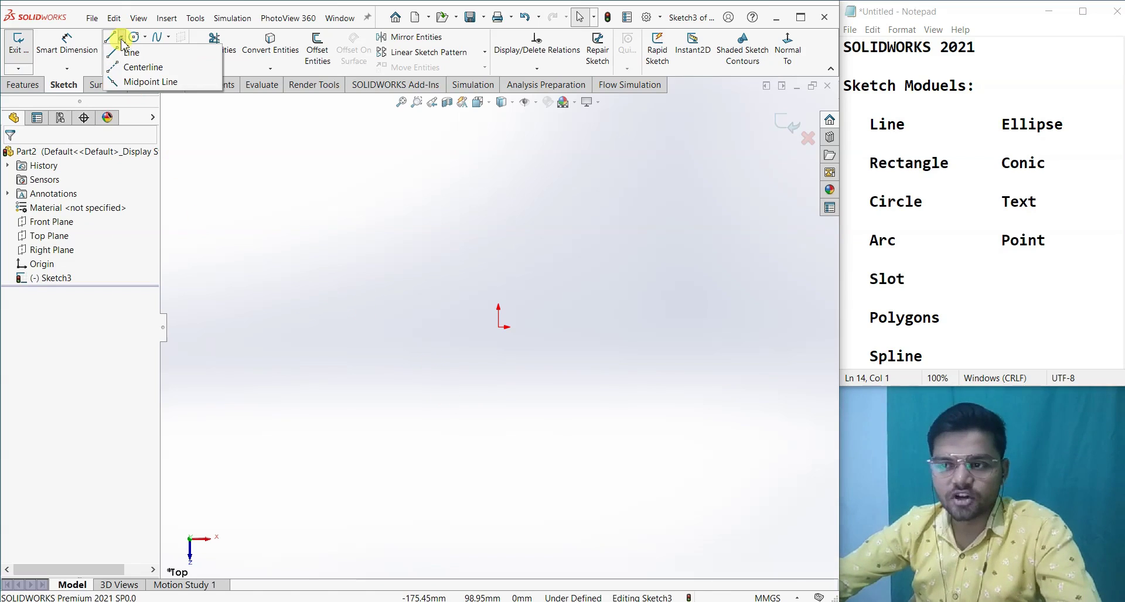
pyautogui.click(137, 68)
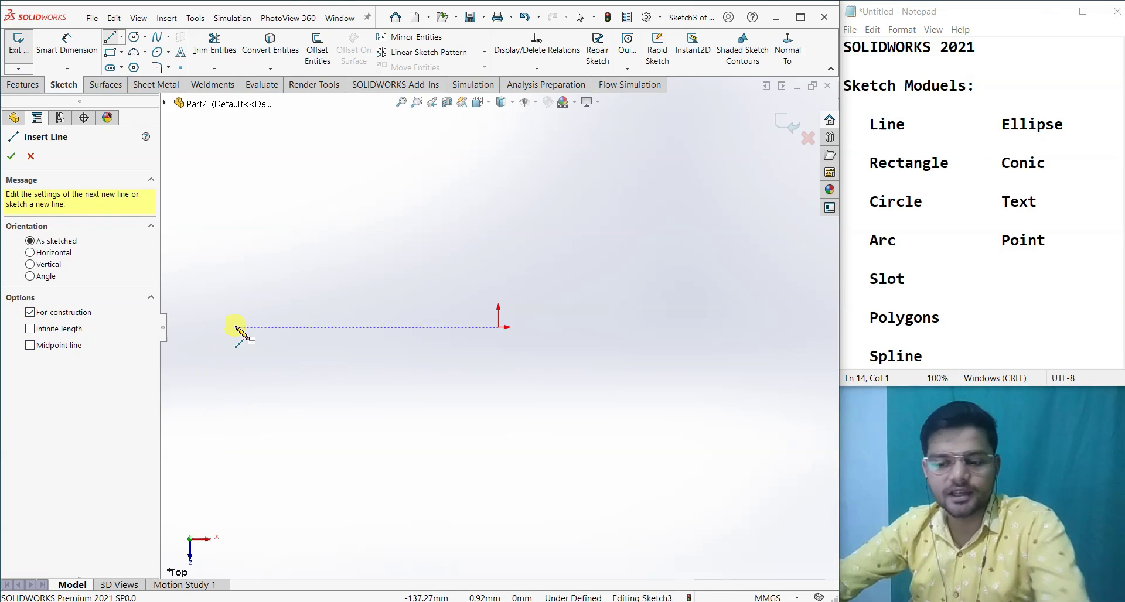
pyautogui.press('Escape')
pyautogui.click(111, 40)
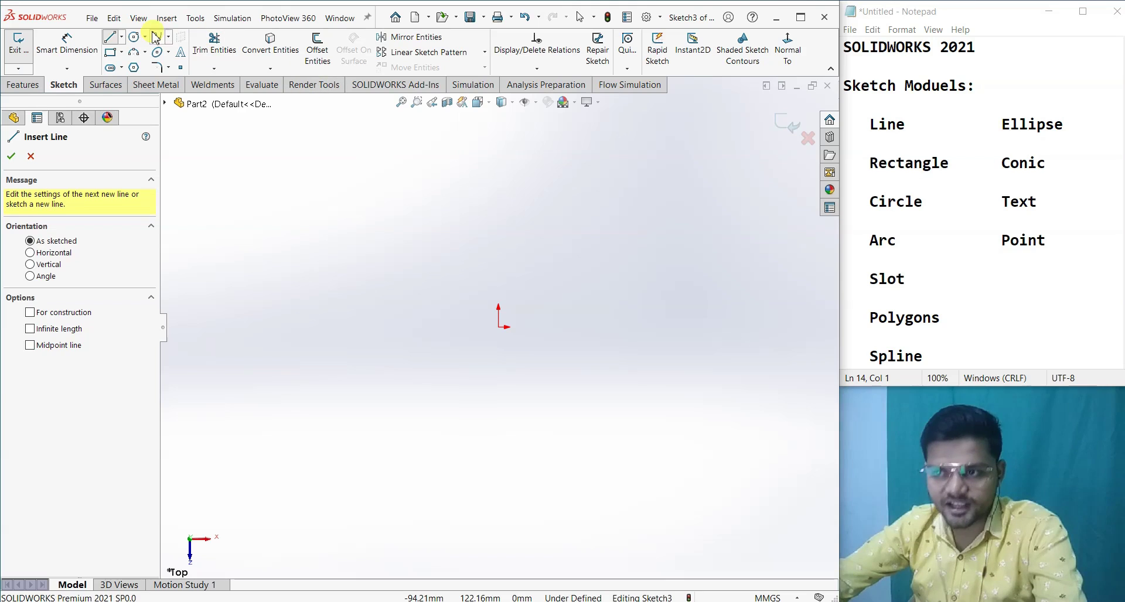
# Draw a nearly horizontal centerline passing just below the origin and extending to both sides of it.
pyautogui.click(122, 36)
pyautogui.click(132, 68)
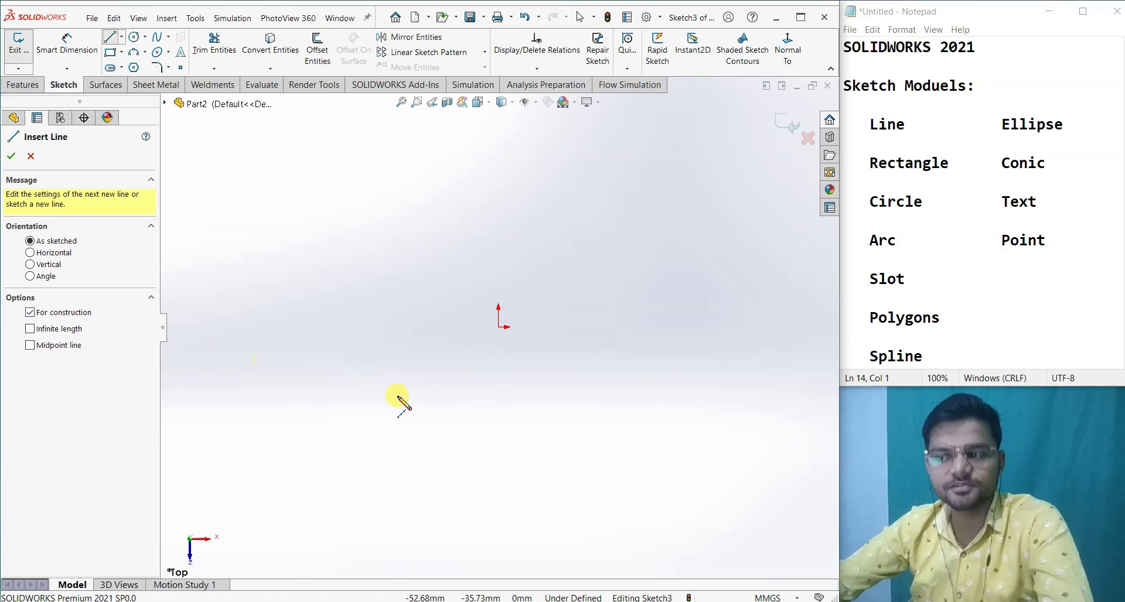
pyautogui.click(325, 334)
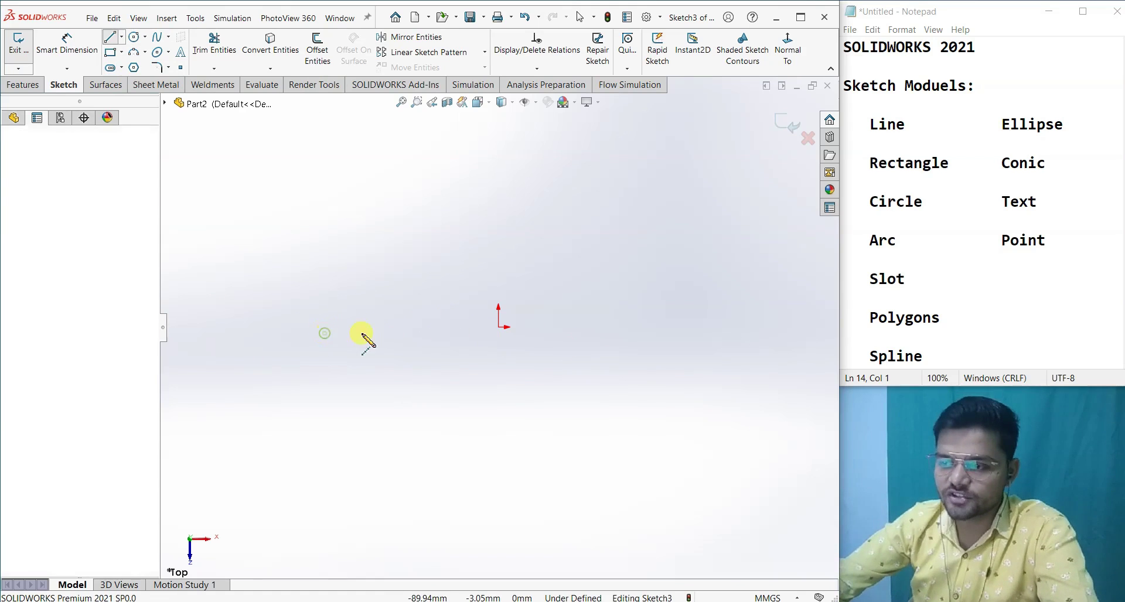
pyautogui.click(663, 328)
pyautogui.press('Escape')
pyautogui.scroll(-3, 351, 337)
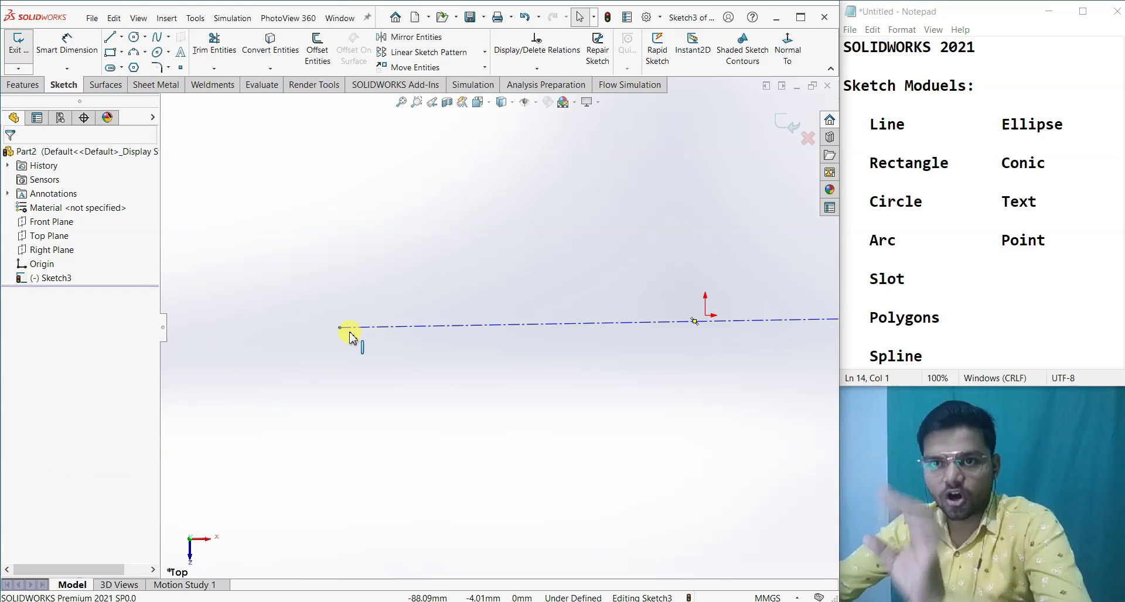
pyautogui.scroll(2, 492, 366)
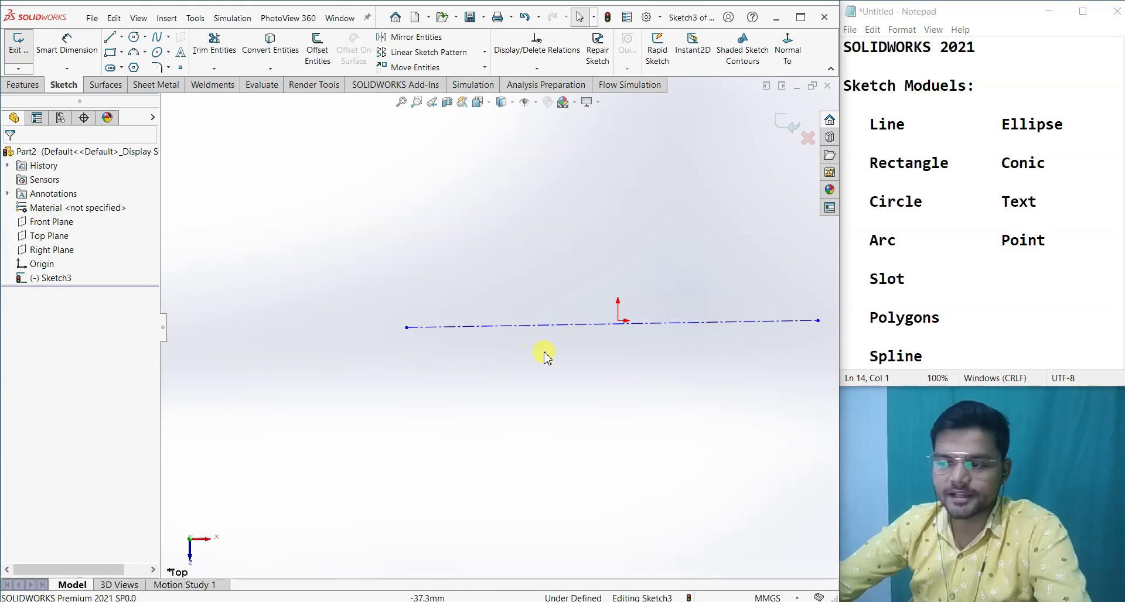
# Draw a steep solid line with the As sketched orientation just outside the centerline's left end.
pyautogui.click(110, 36)
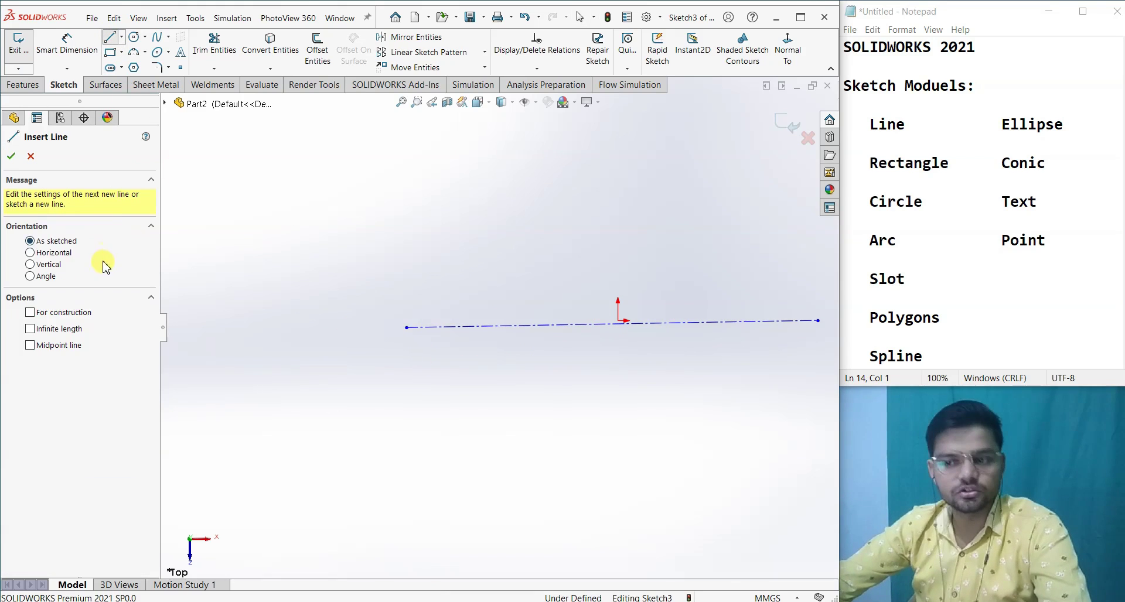
pyautogui.click(351, 397)
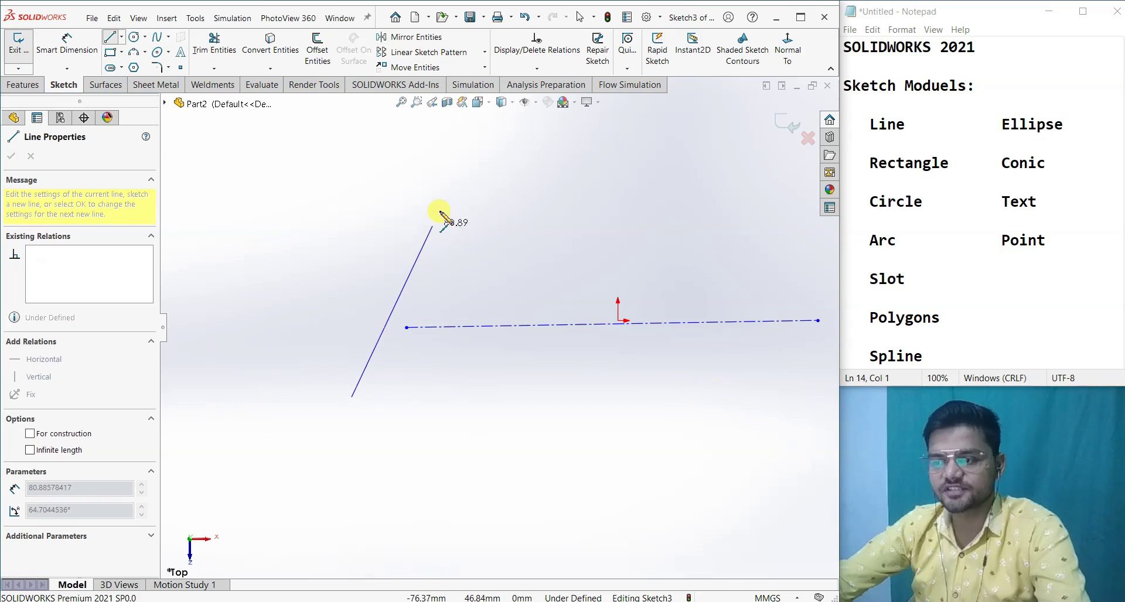
pyautogui.click(440, 210)
pyautogui.press('Escape')
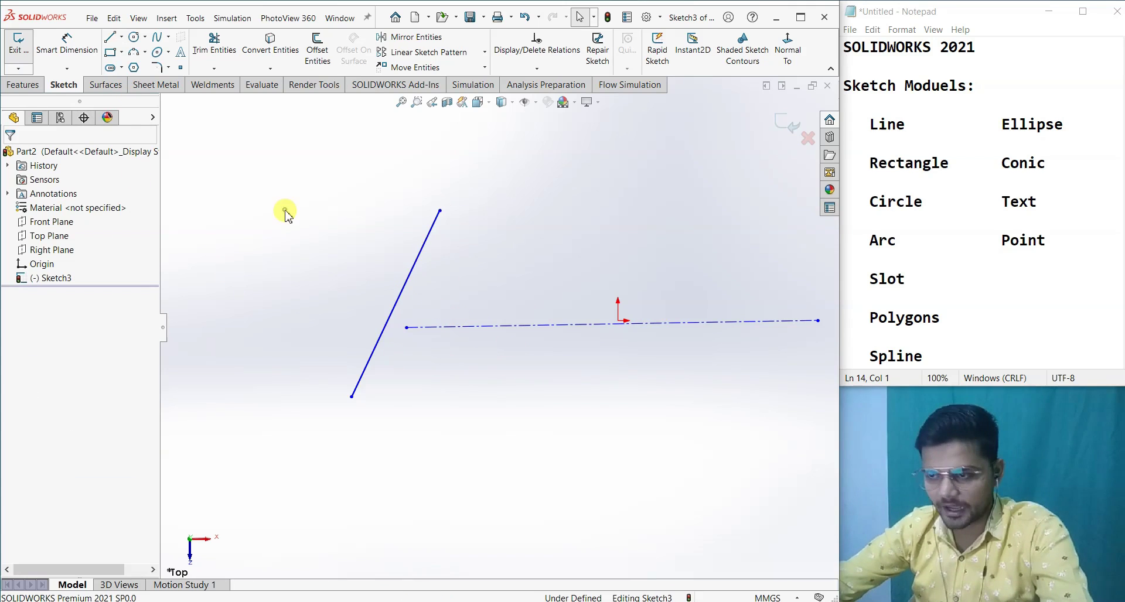
# Draw a horizontal midpoint line about 142 mm long above the centerline, placing its midpoint first.
pyautogui.click(121, 36)
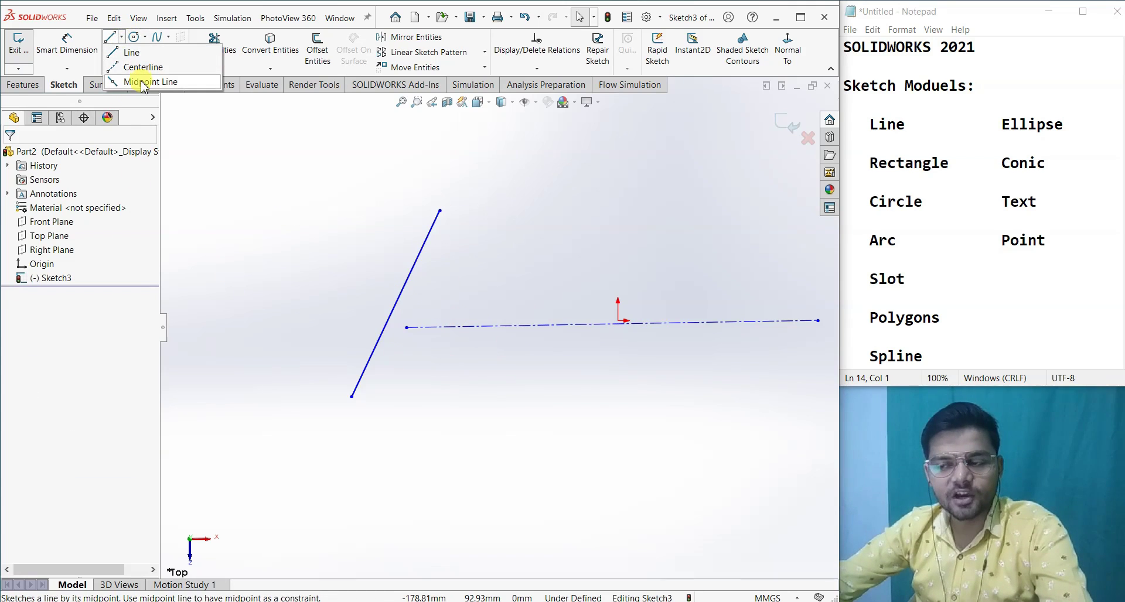
pyautogui.click(144, 82)
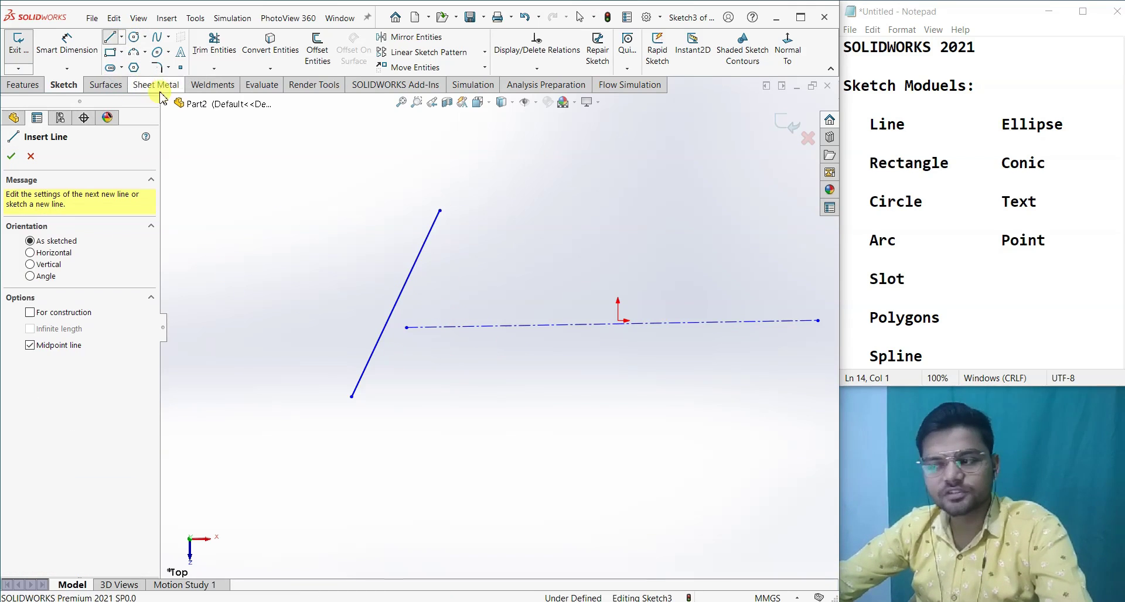
pyautogui.click(564, 249)
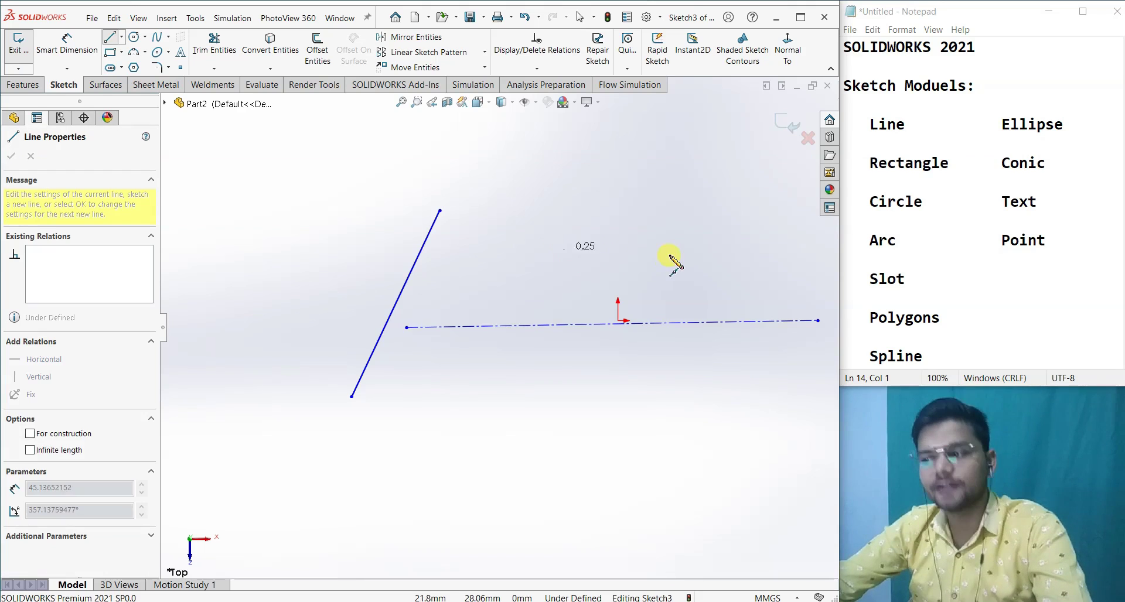
pyautogui.click(731, 248)
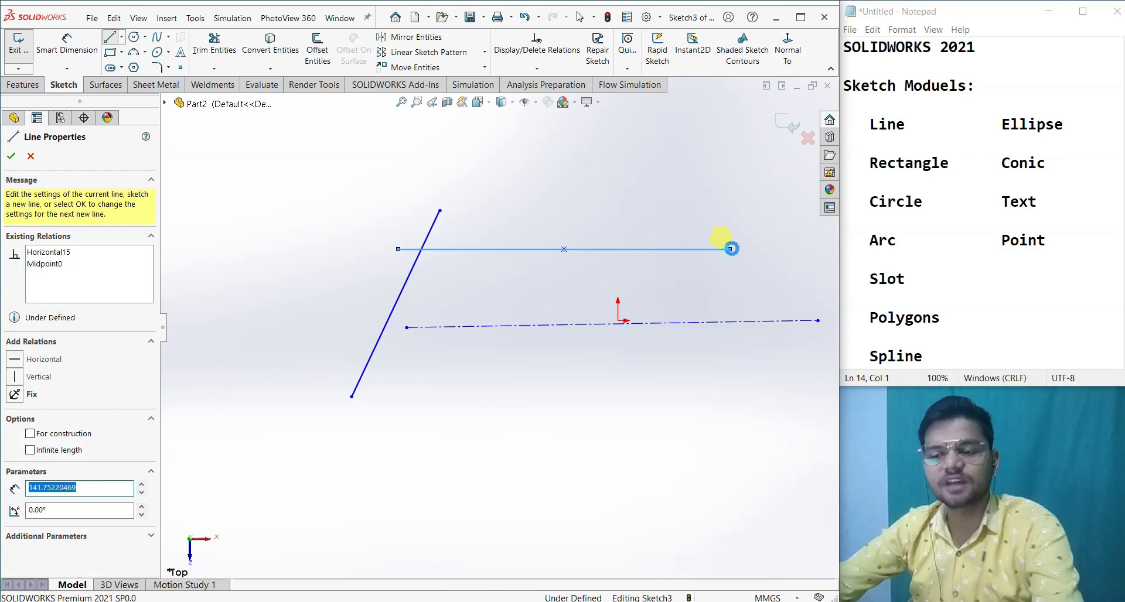
pyautogui.press('Escape')
# Select the centerline, the solid line and the midpoint line together and delete them.
pyautogui.click(110, 37)
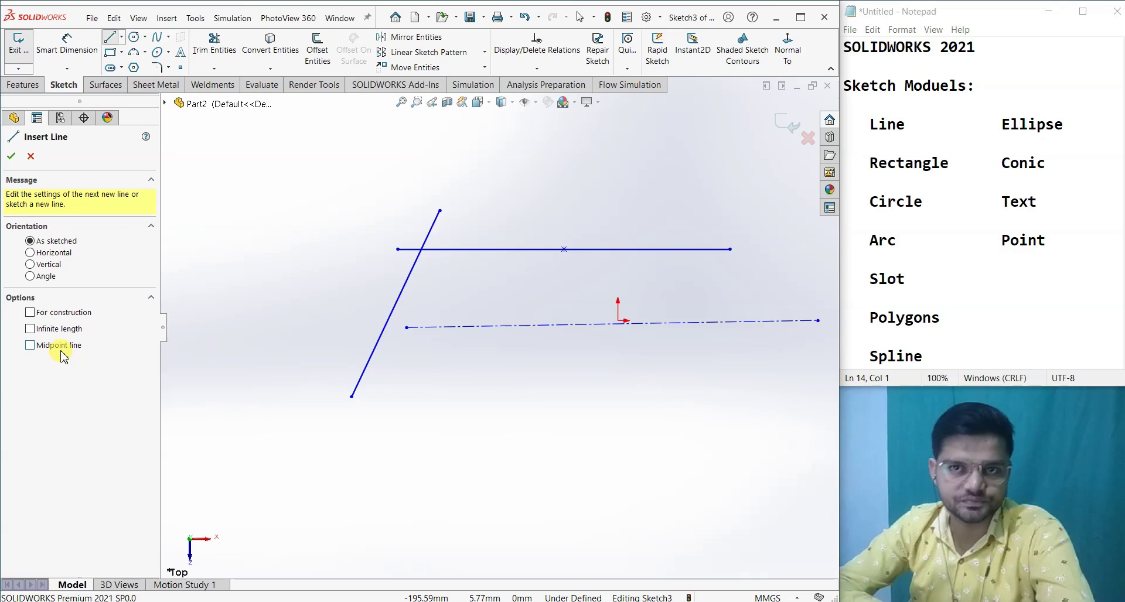
pyautogui.press('Escape')
pyautogui.moveTo(723, 447); pyautogui.dragTo(346, 207)
pyautogui.press('Delete')
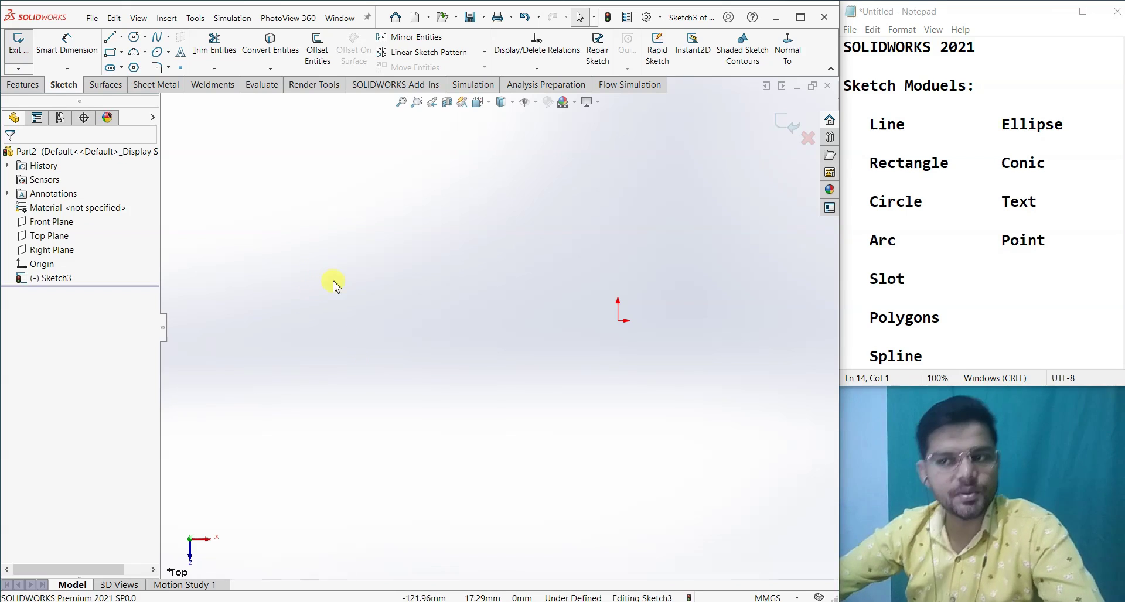
# Draw a closed horizontal slot outline with the Line tool alone, switching to tangent arcs of about 25.5 mm radius for both ends.
pyautogui.click(110, 39)
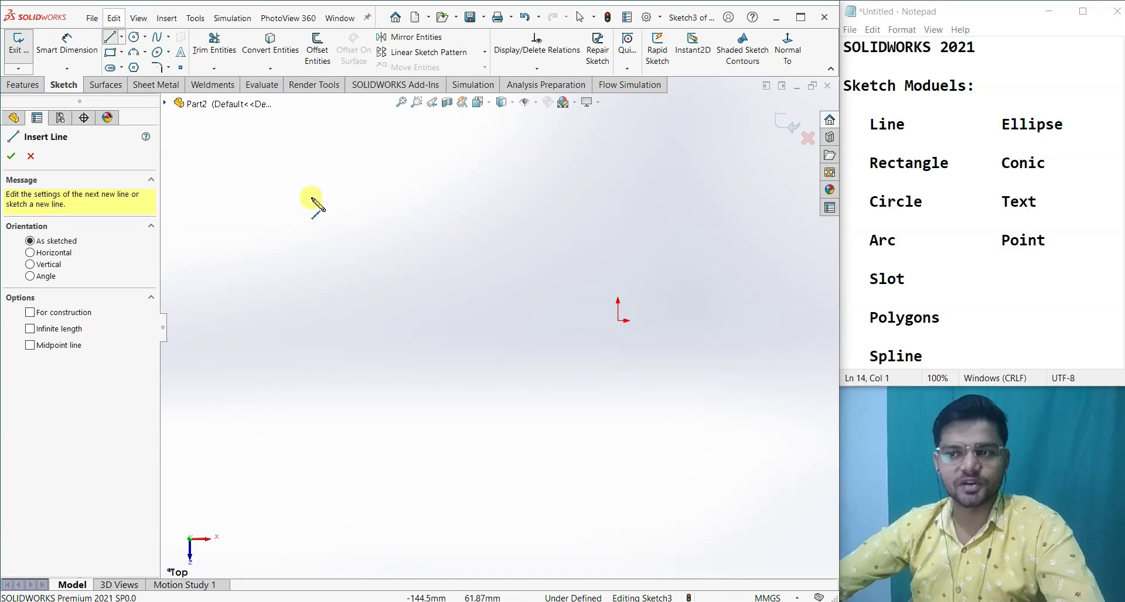
pyautogui.click(293, 265)
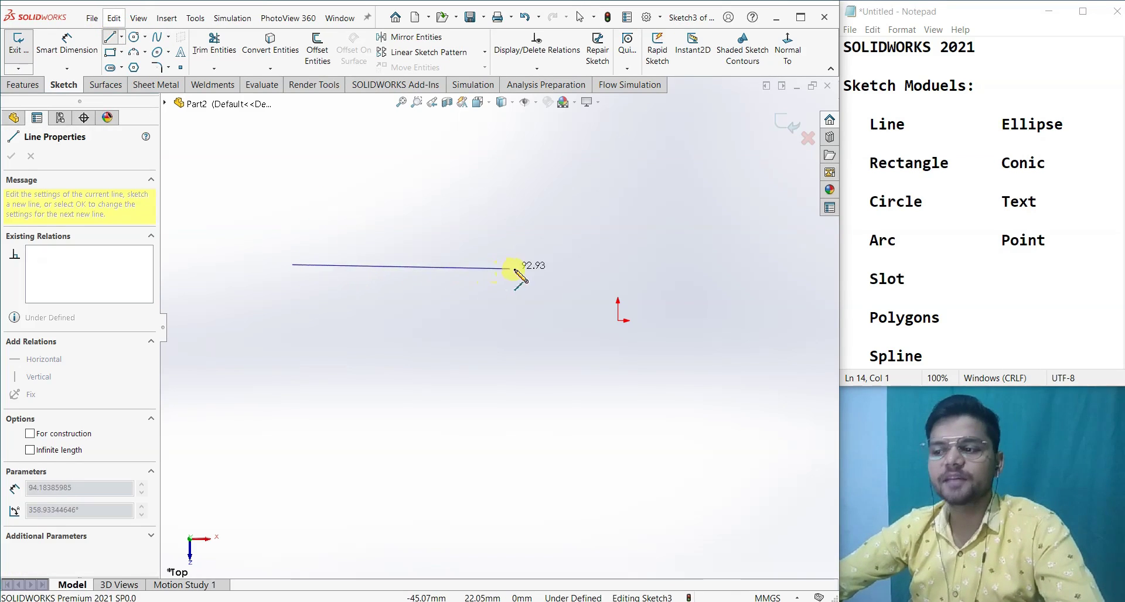
pyautogui.click(495, 265)
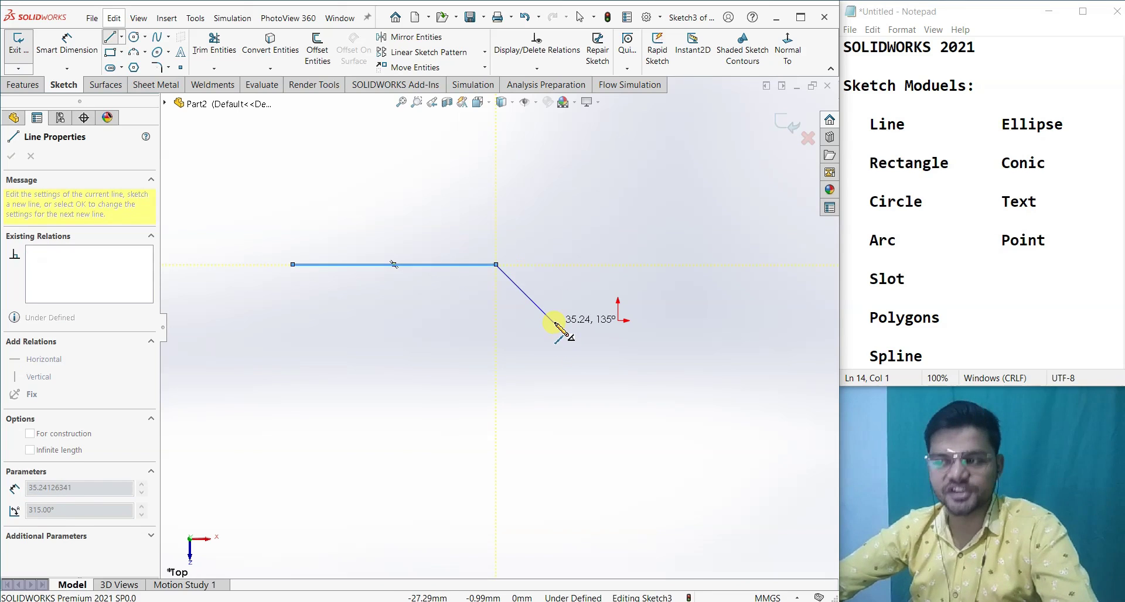
pyautogui.click(496, 265)
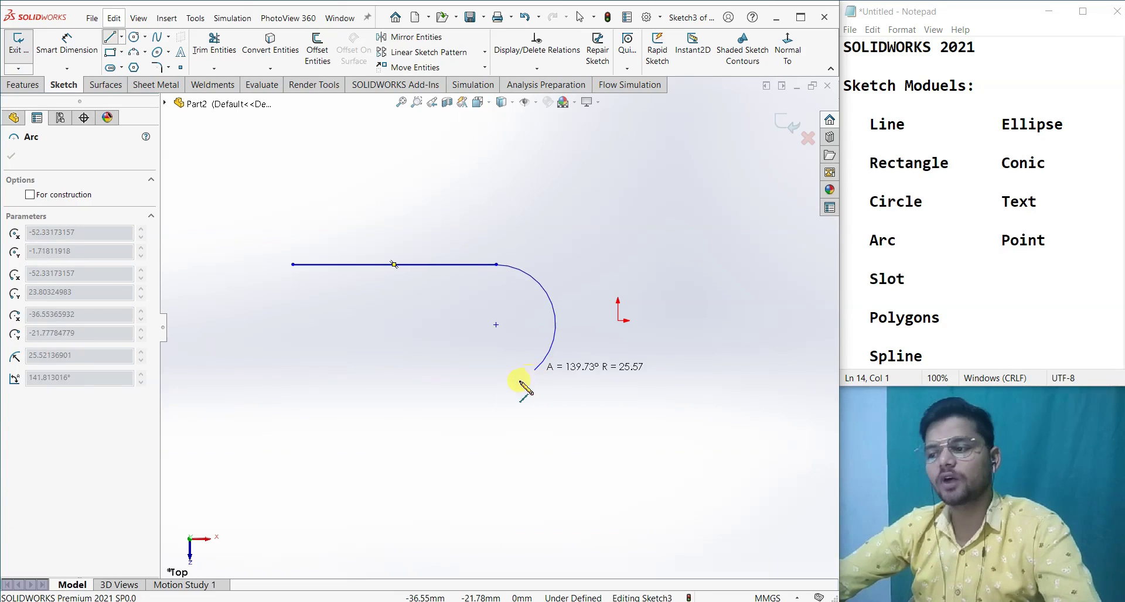
pyautogui.click(497, 385)
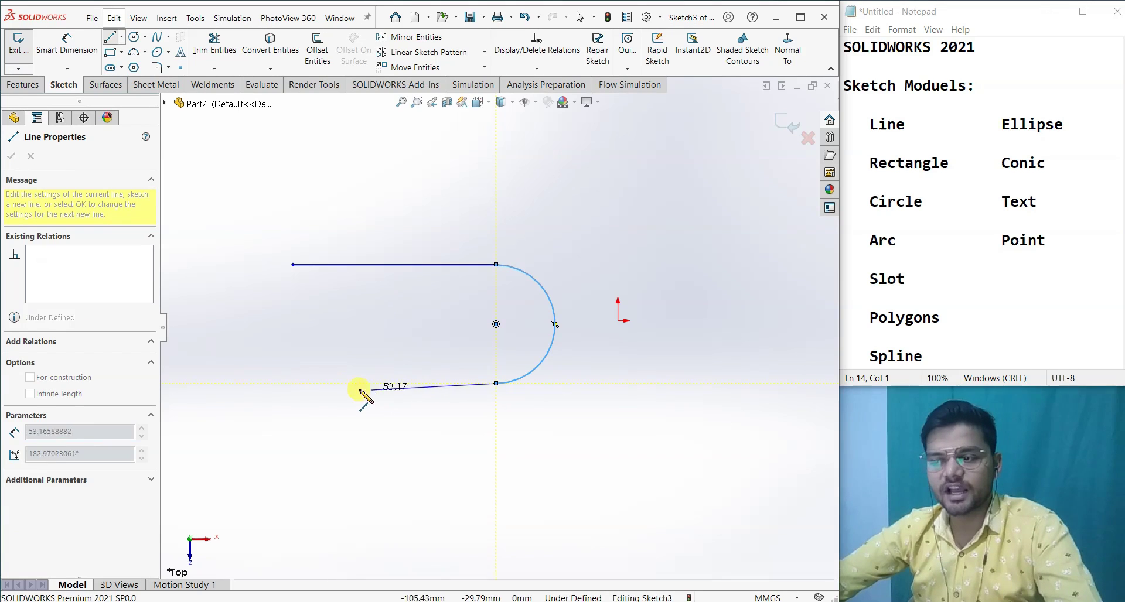
pyautogui.click(292, 384)
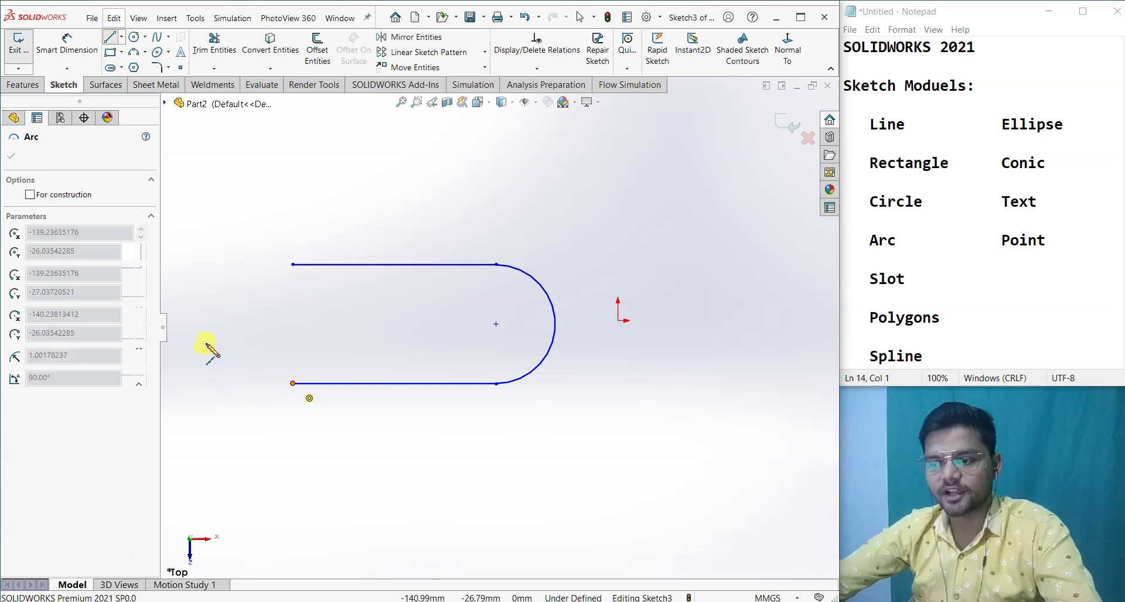
pyautogui.click(293, 265)
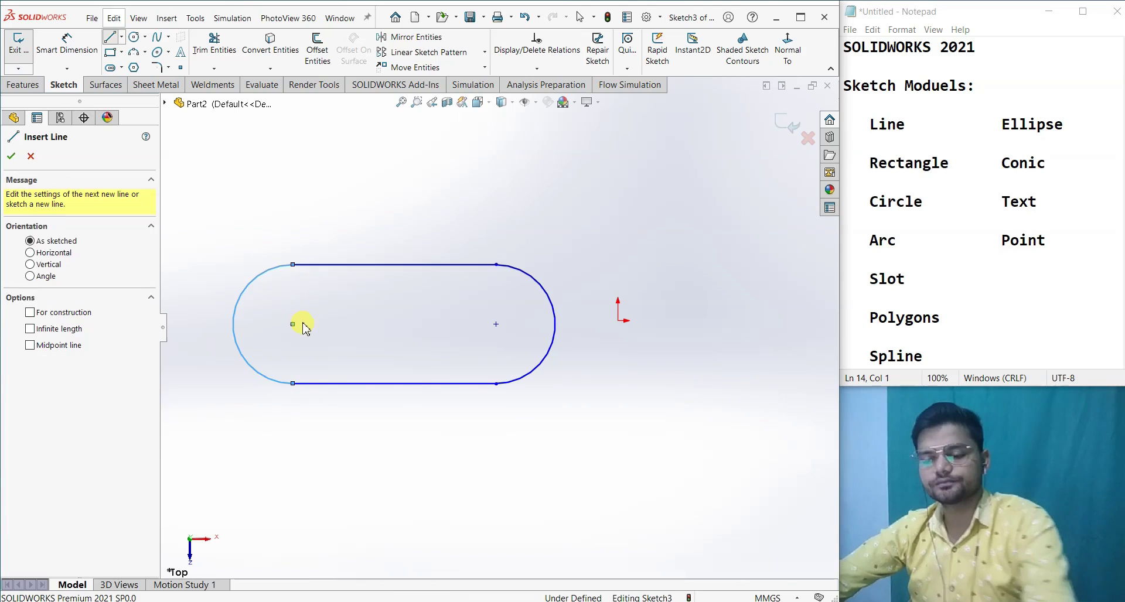
pyautogui.press('Escape')
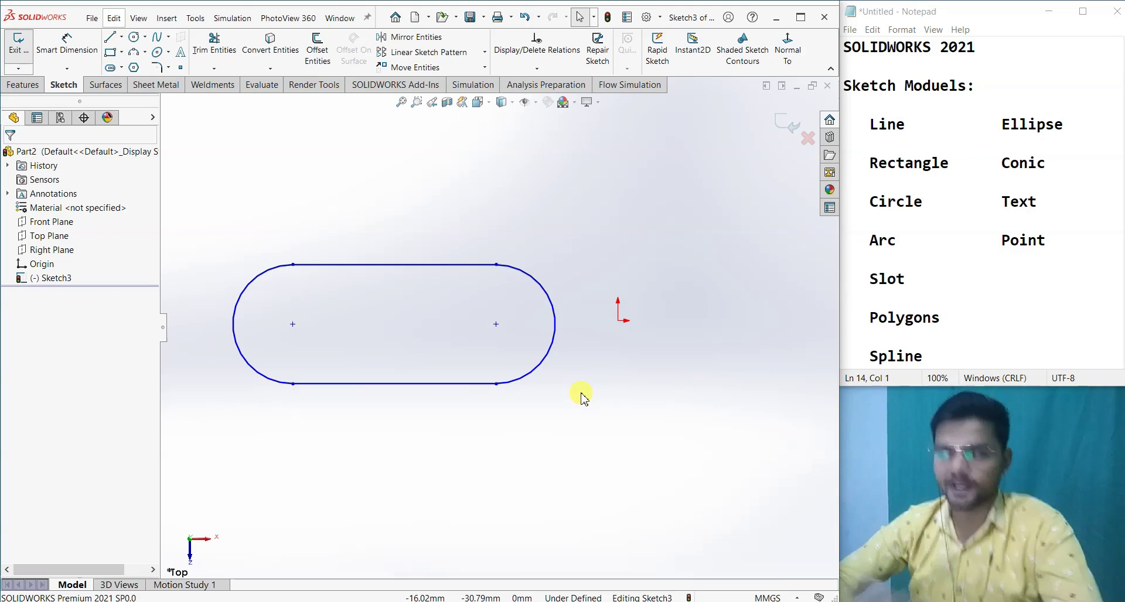
# Select the whole slot outline and delete it.
pyautogui.moveTo(603, 420); pyautogui.dragTo(231, 229)
pyautogui.press('Delete')
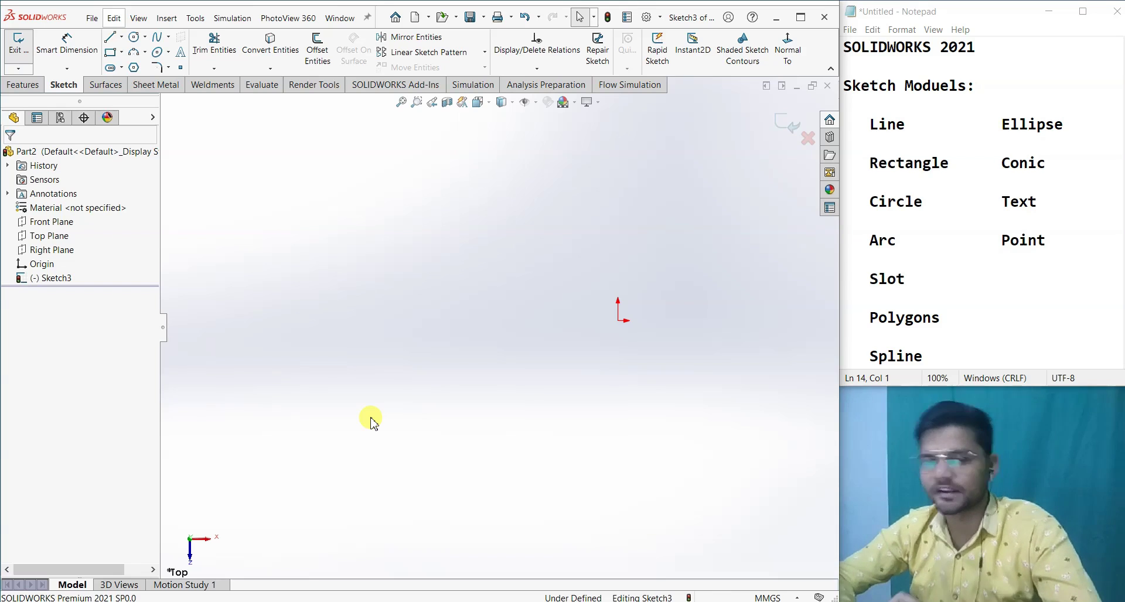
# Draw a corner rectangle about 88 mm wide and 67 mm high to the left of the origin.
pyautogui.click(109, 52)
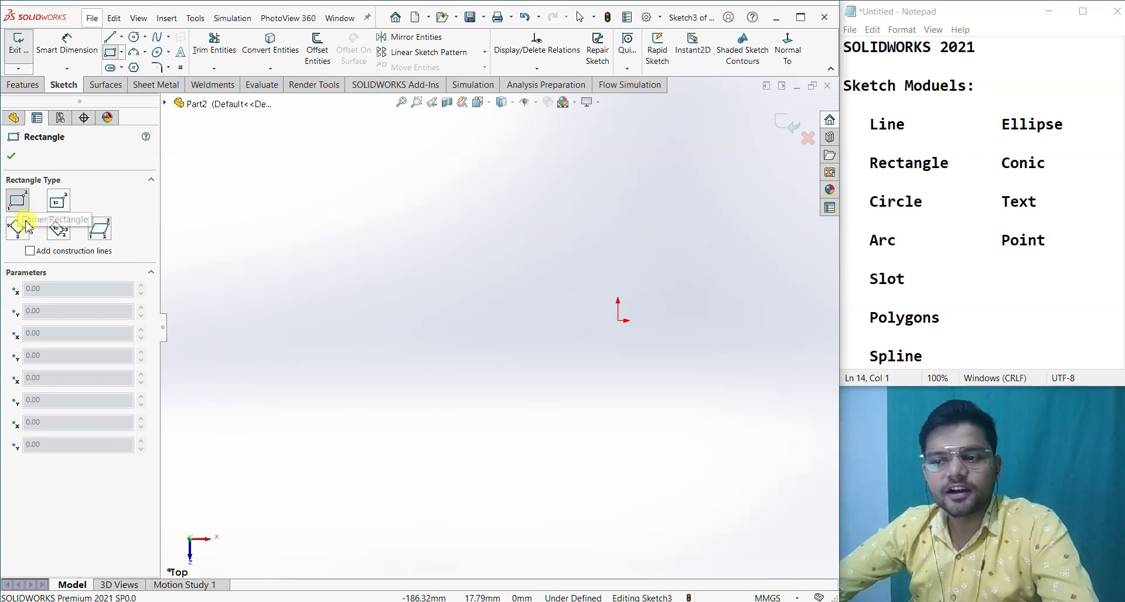
pyautogui.click(280, 245)
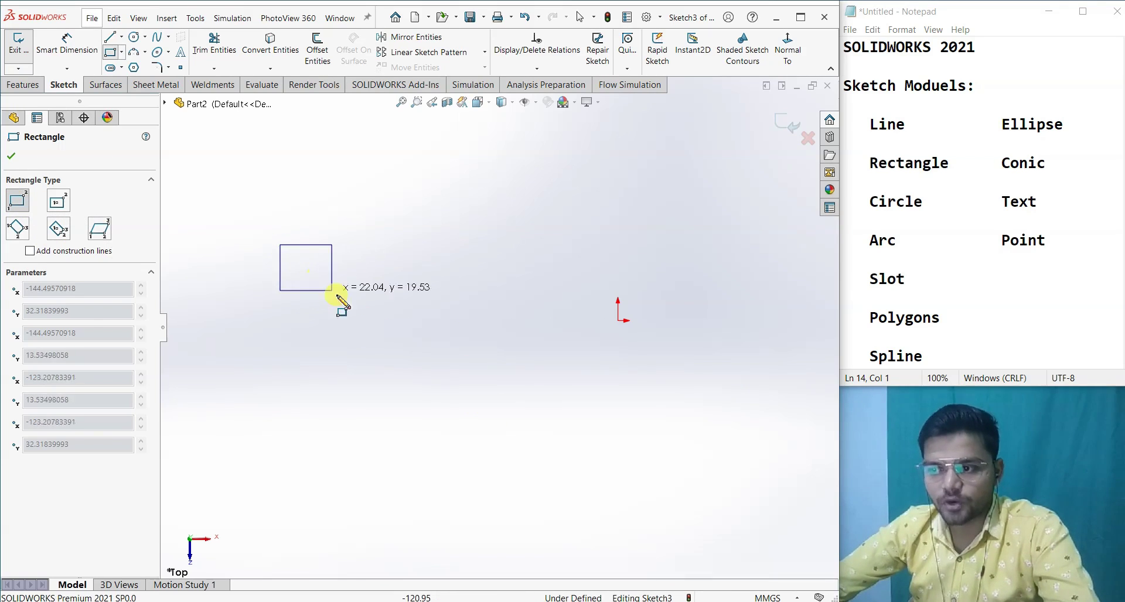
pyautogui.click(486, 401)
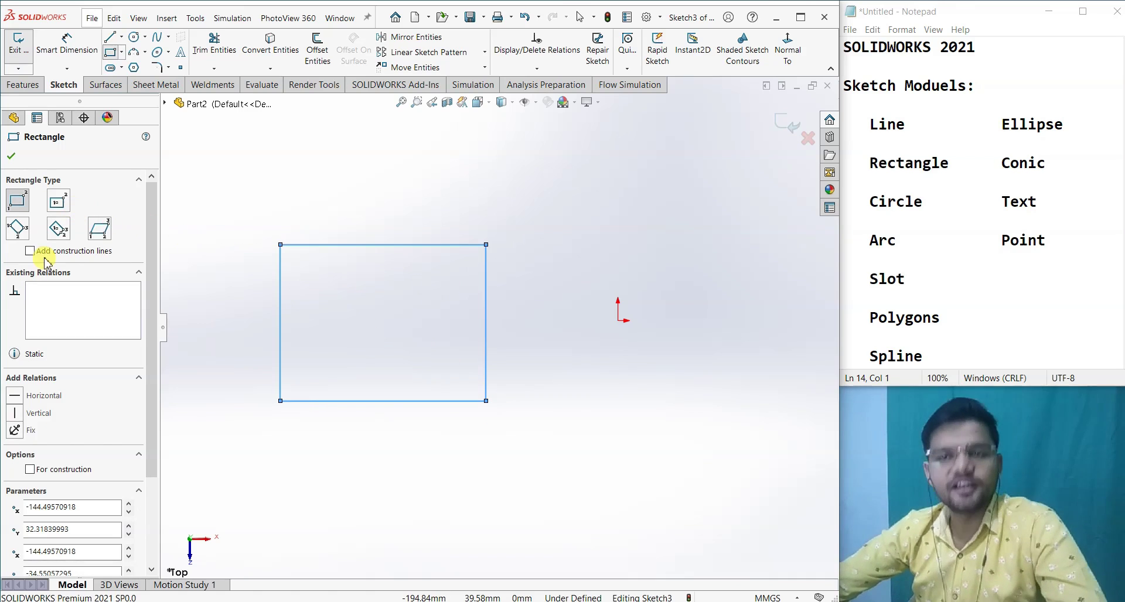
# Draw a center rectangle about 80 mm wide and 69 mm high, centred just below the origin, with From Corners construction lines.
pyautogui.click(58, 201)
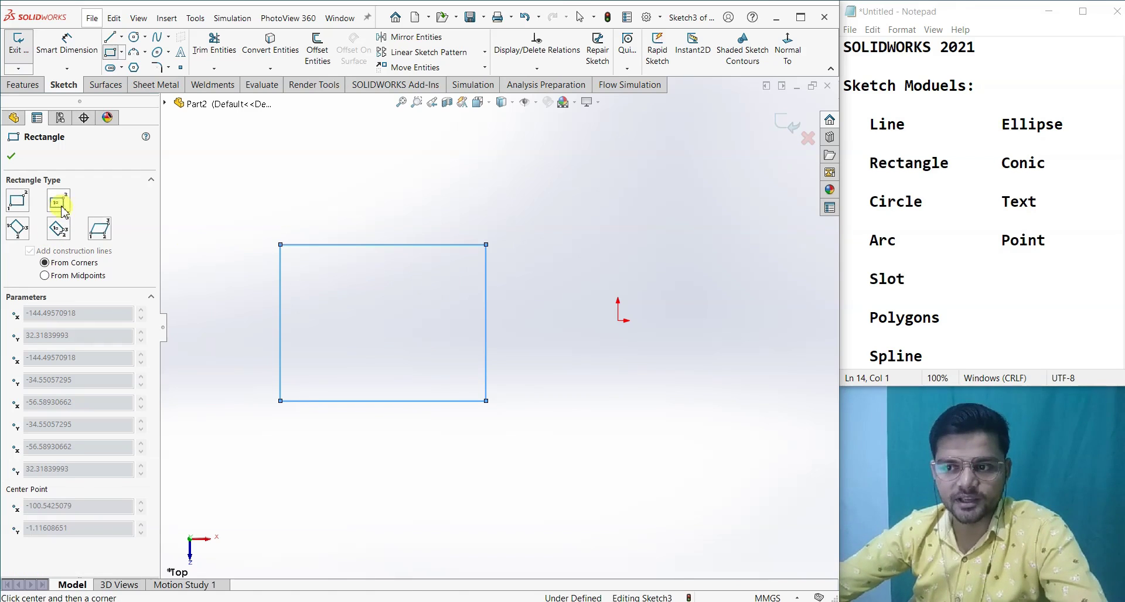
pyautogui.click(613, 350)
pyautogui.click(707, 269)
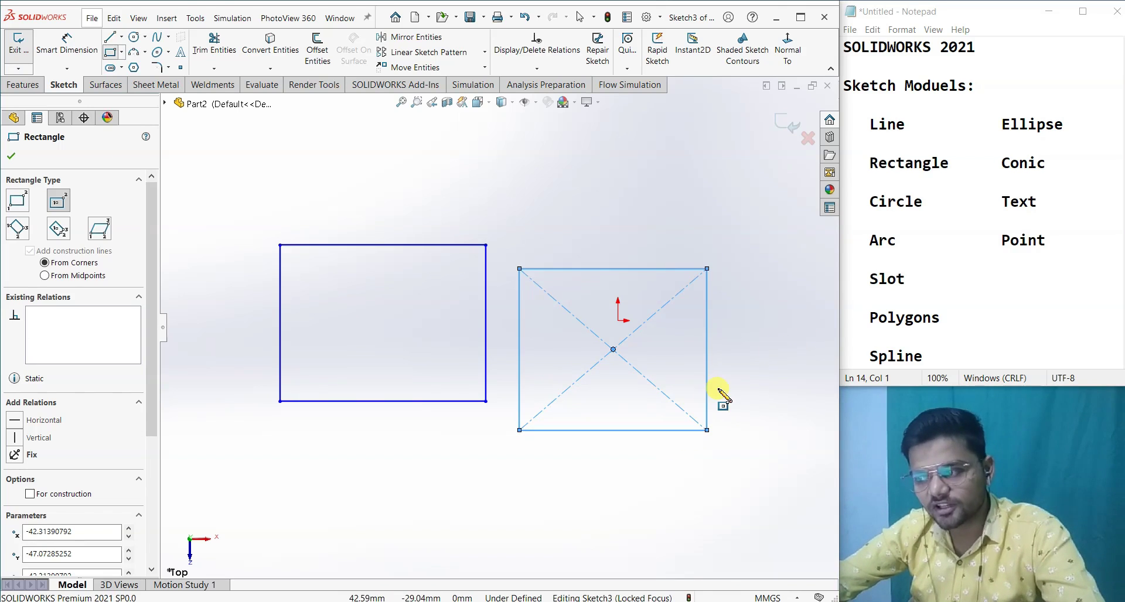
# Draw a tilted 3 point corner rectangle below and to the left of the corner rectangle, its first side about 68 mm long.
pyautogui.scroll(4, 453, 460)
pyautogui.scroll(-3, 421, 431)
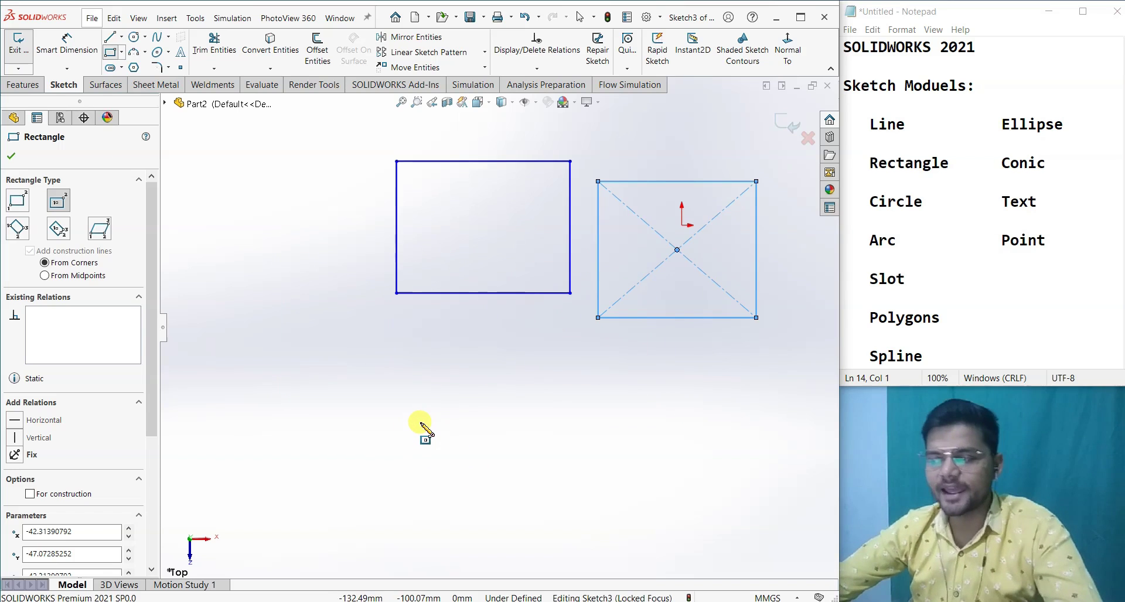
pyautogui.click(17, 228)
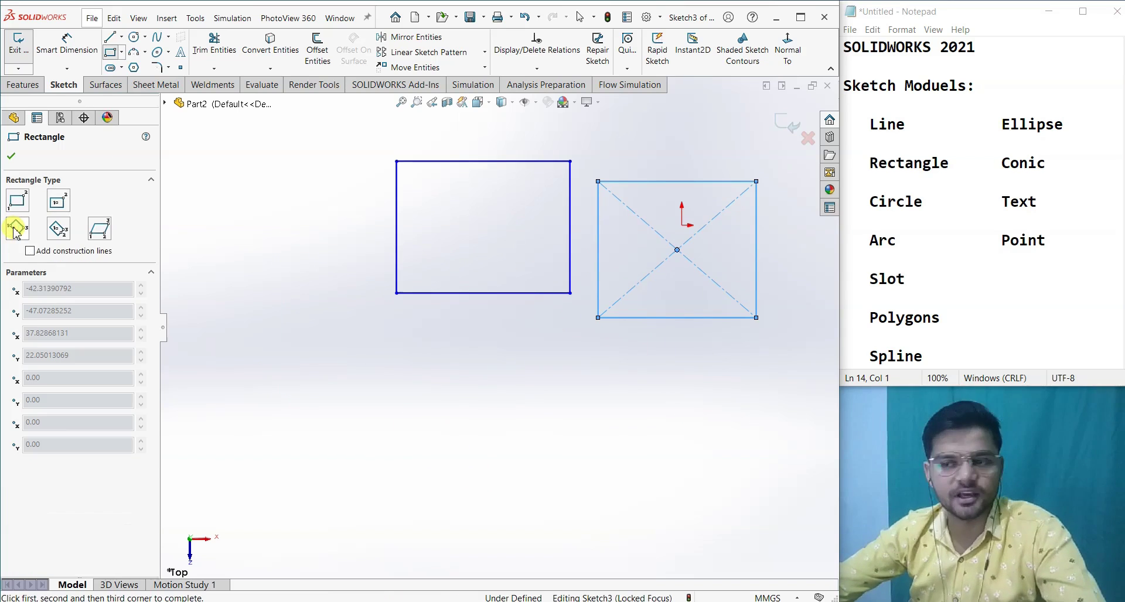
pyautogui.click(309, 396)
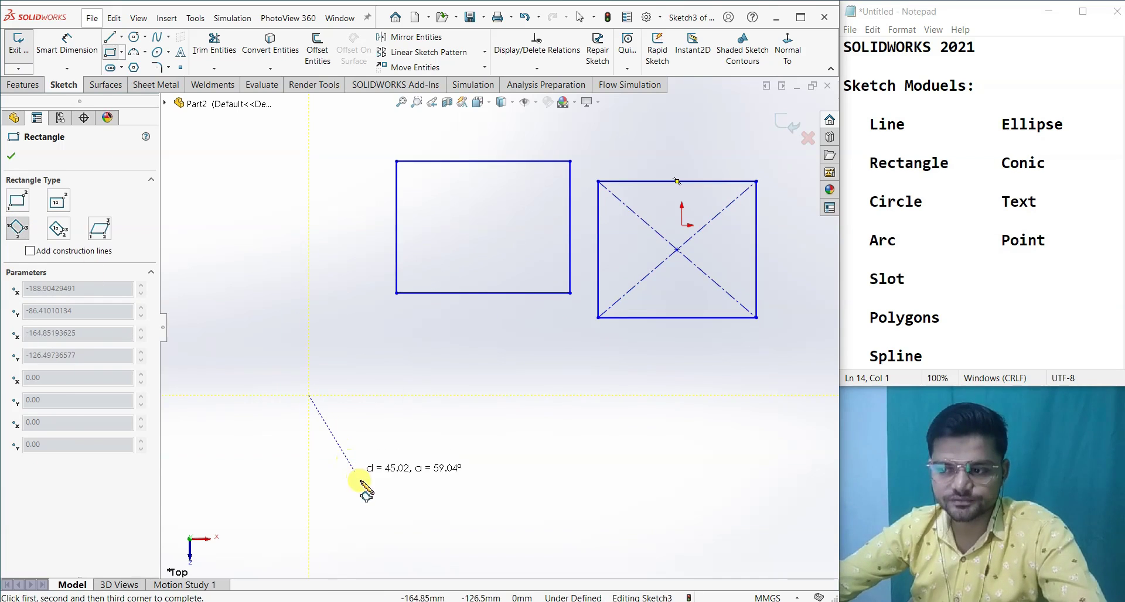
pyautogui.click(382, 508)
pyautogui.click(480, 471)
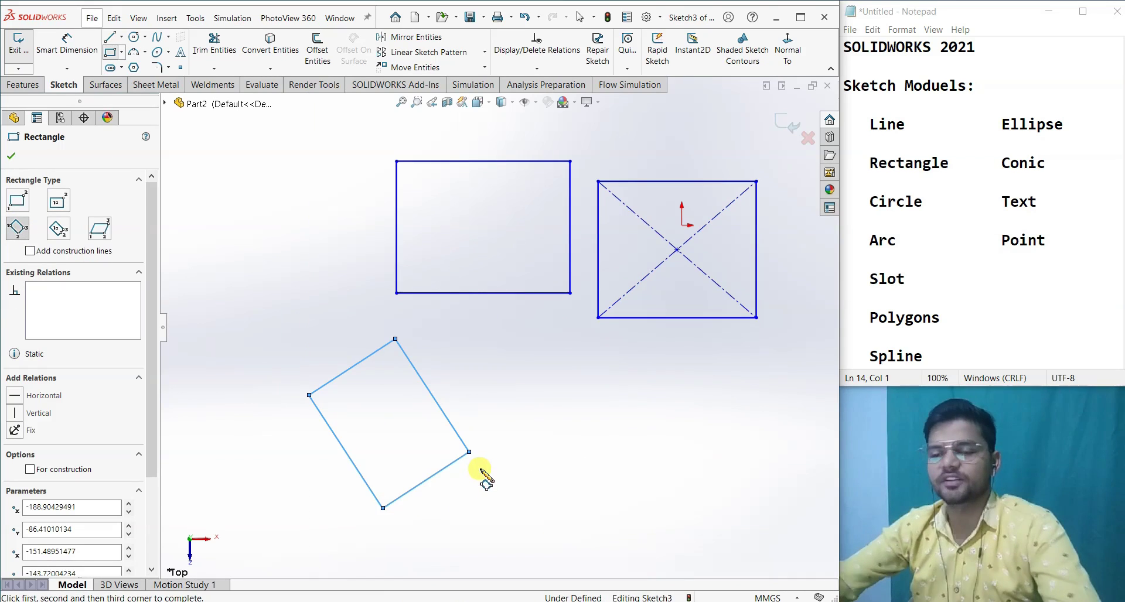
# Draw a tilted 3 point center rectangle below and between the corner and center rectangles, with From Corners construction lines.
pyautogui.click(61, 237)
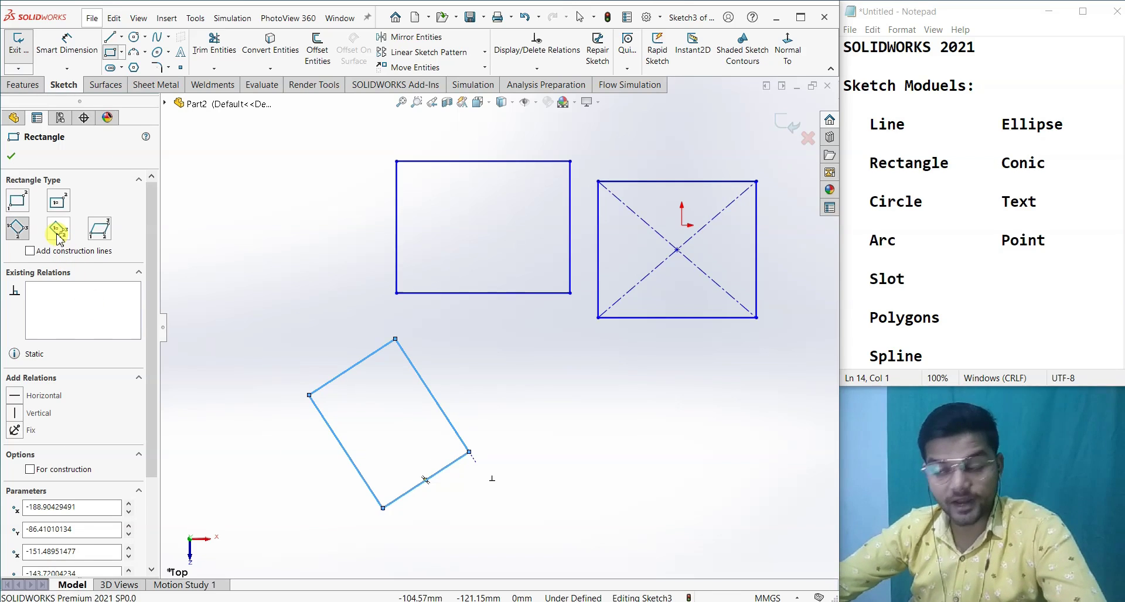
pyautogui.click(593, 389)
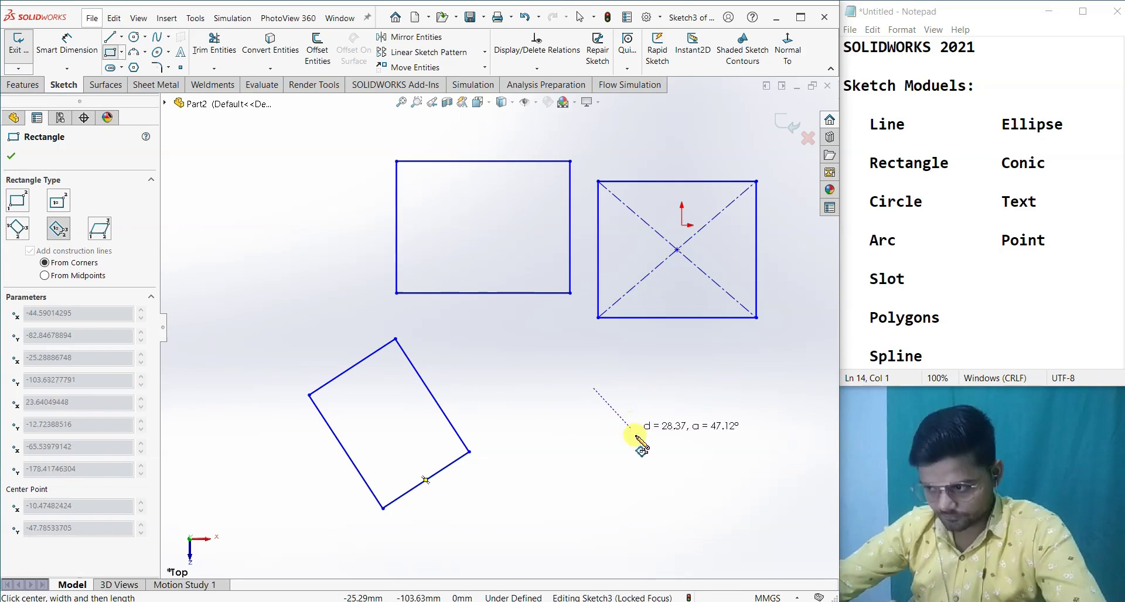
pyautogui.click(650, 456)
pyautogui.click(709, 438)
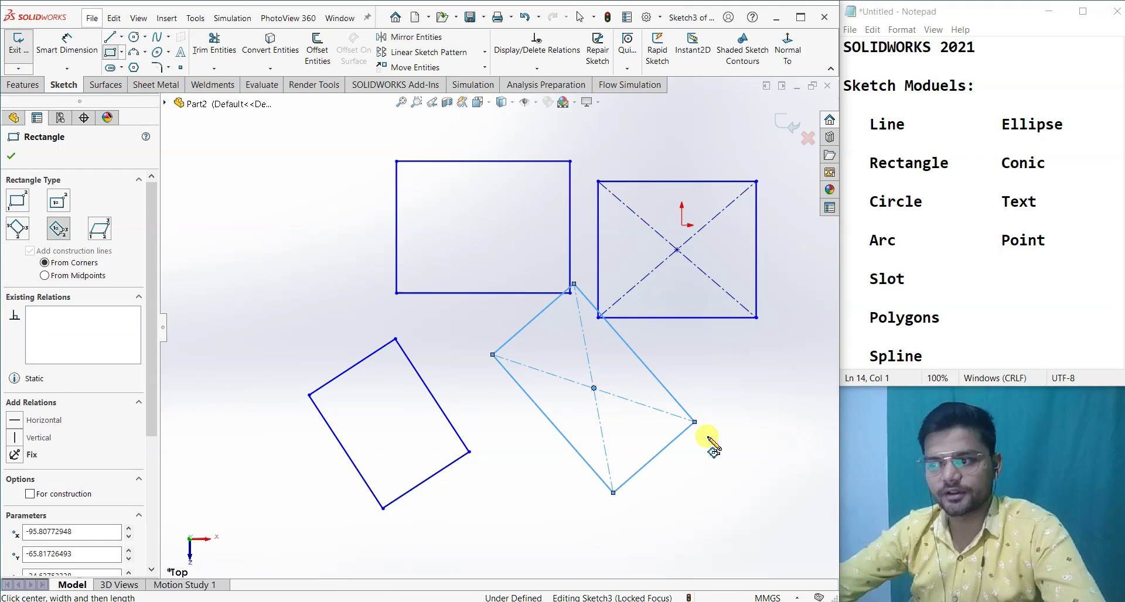
# Draw a parallelogram to the left of the corner rectangle, with a horizontal base about 37 mm long level with the origin.
pyautogui.click(99, 228)
pyautogui.click(245, 301)
pyautogui.click(317, 302)
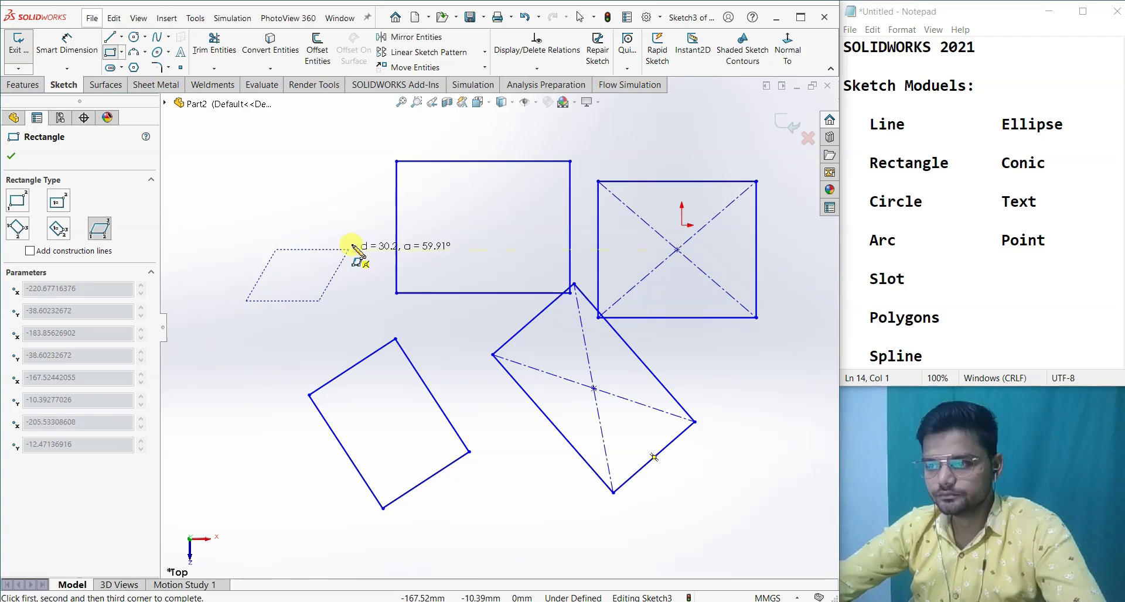
pyautogui.click(364, 227)
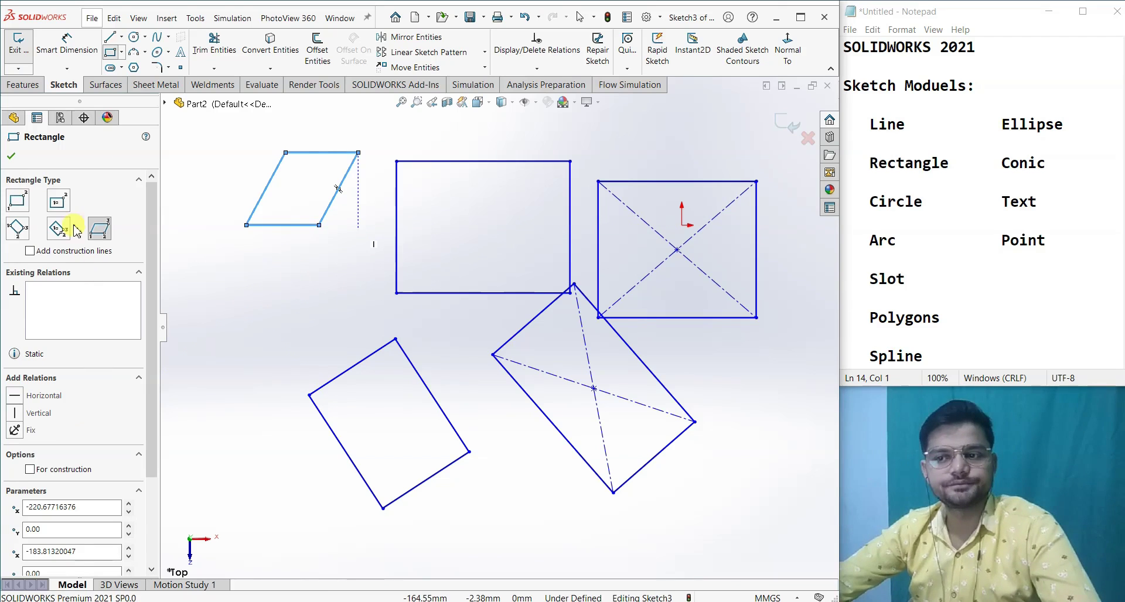
pyautogui.click(12, 157)
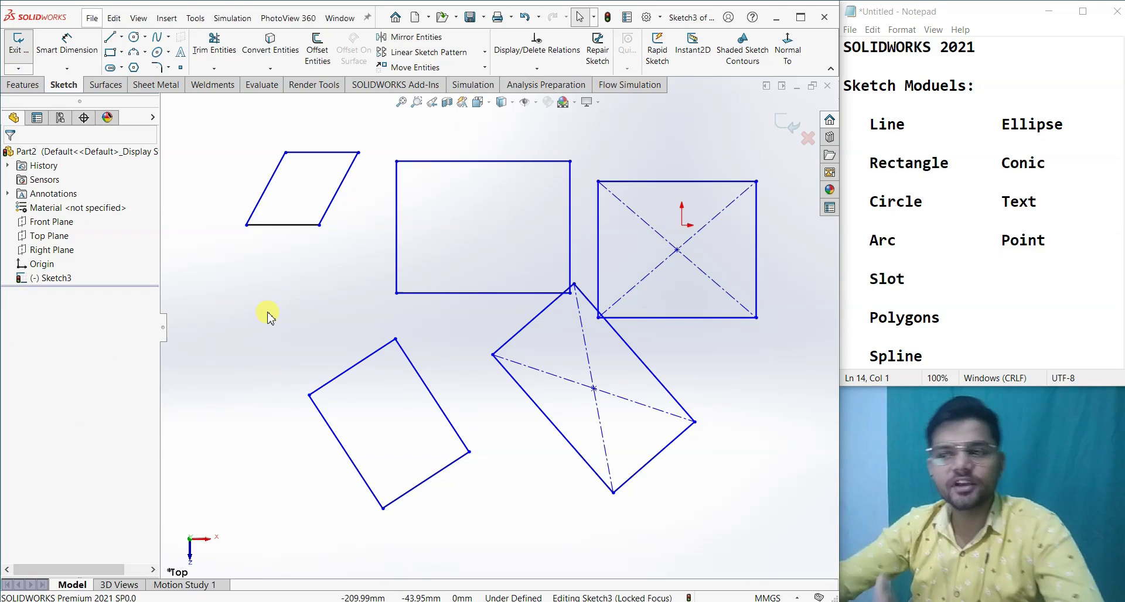
pyautogui.click(110, 51)
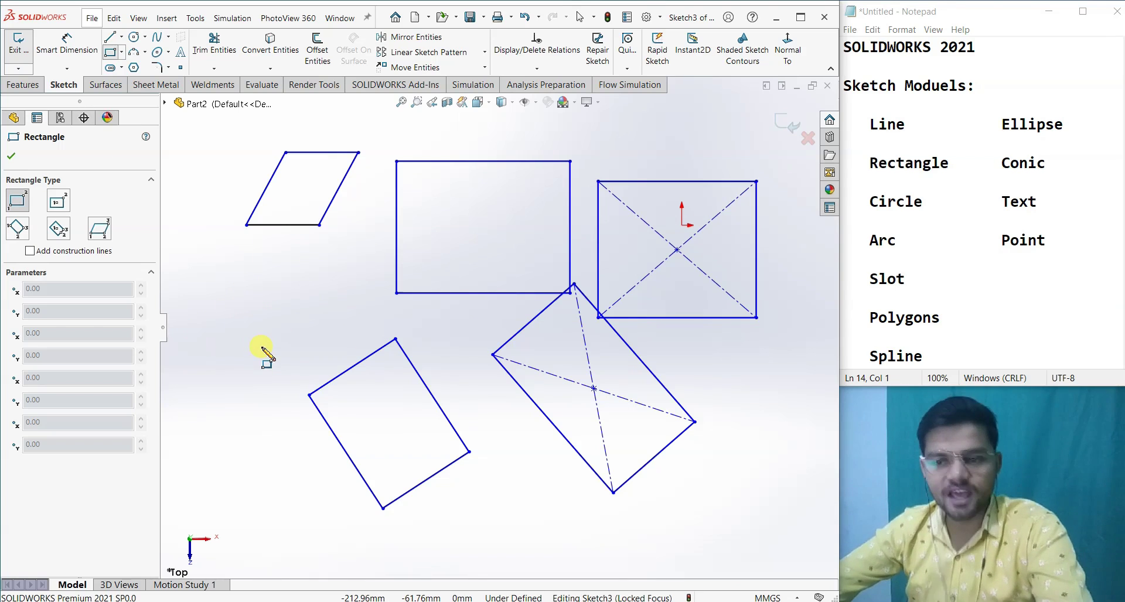
pyautogui.press('Escape')
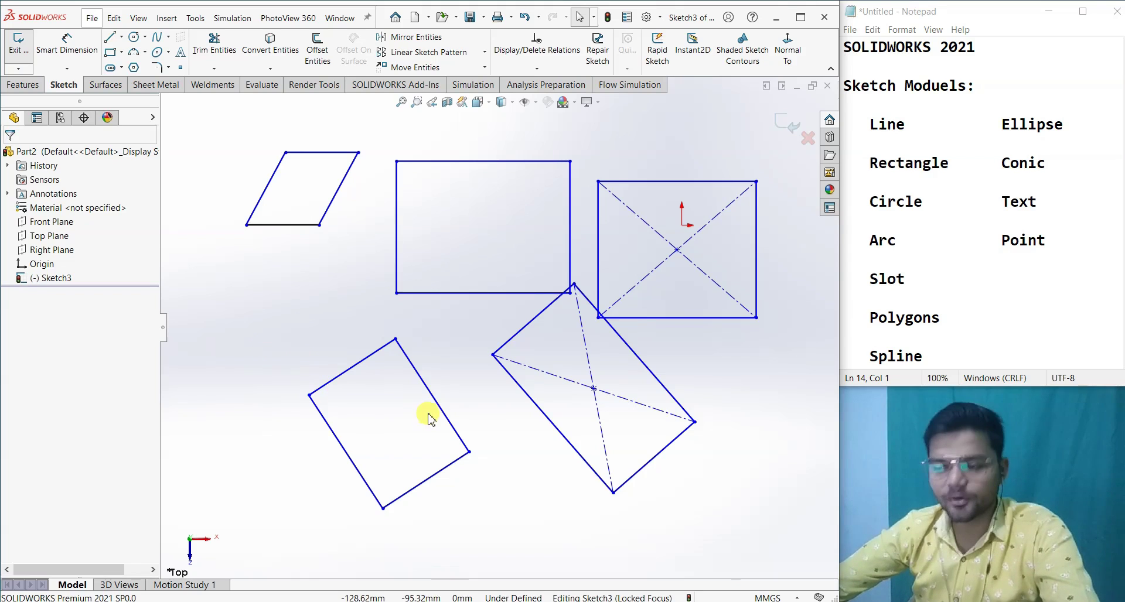
# Draw a center-based circle of about 51 mm radius in the empty area to the left of the rectangles.
pyautogui.scroll(5, 409, 394)
pyautogui.scroll(-4, 371, 302)
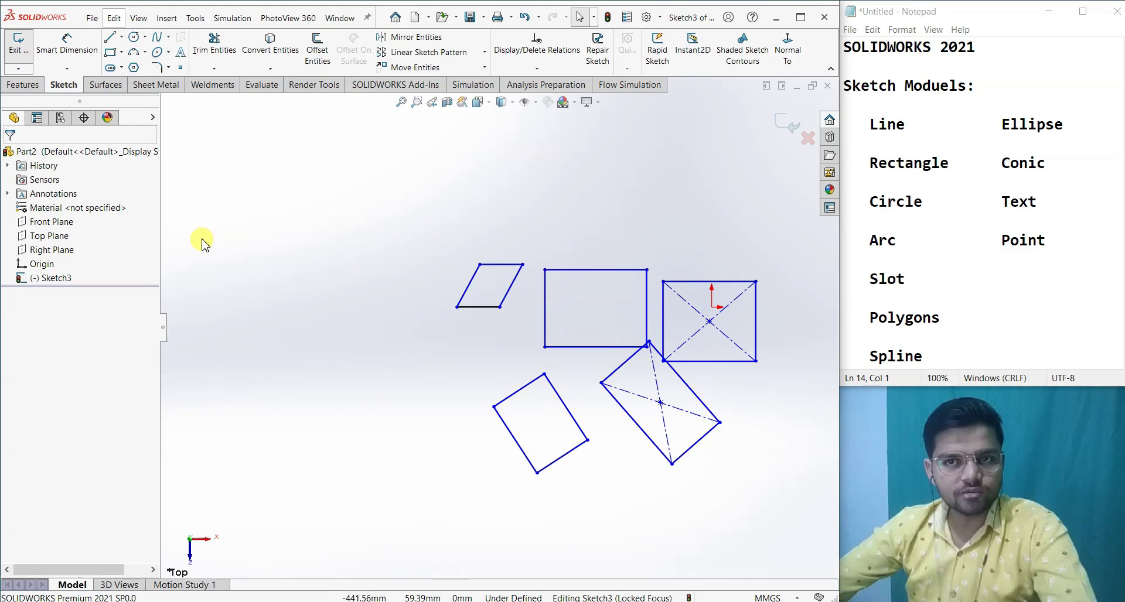
pyautogui.click(144, 37)
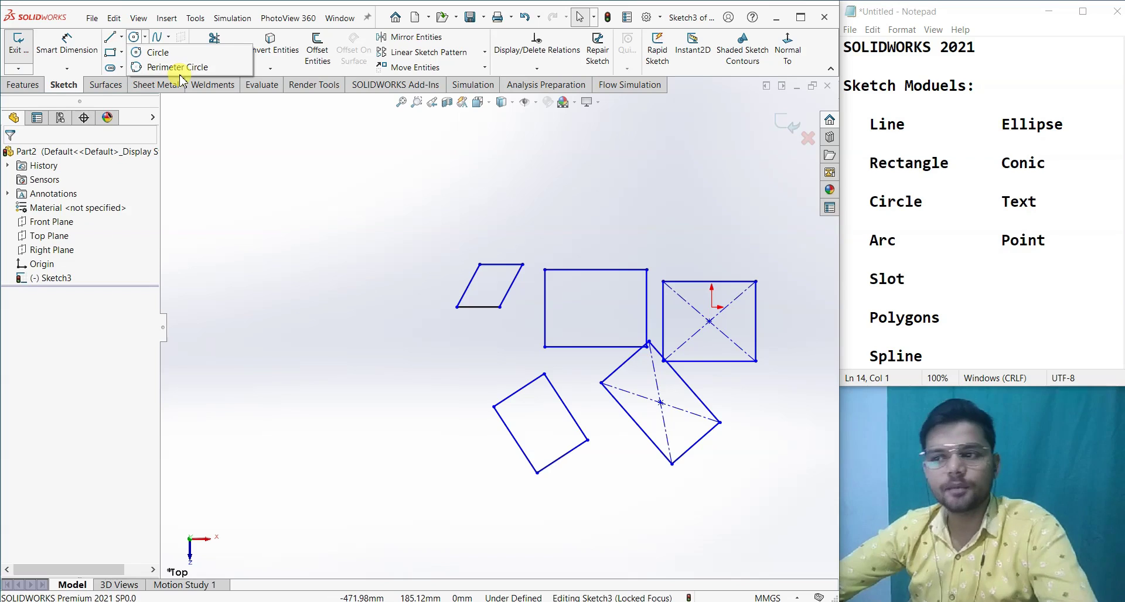
pyautogui.click(154, 52)
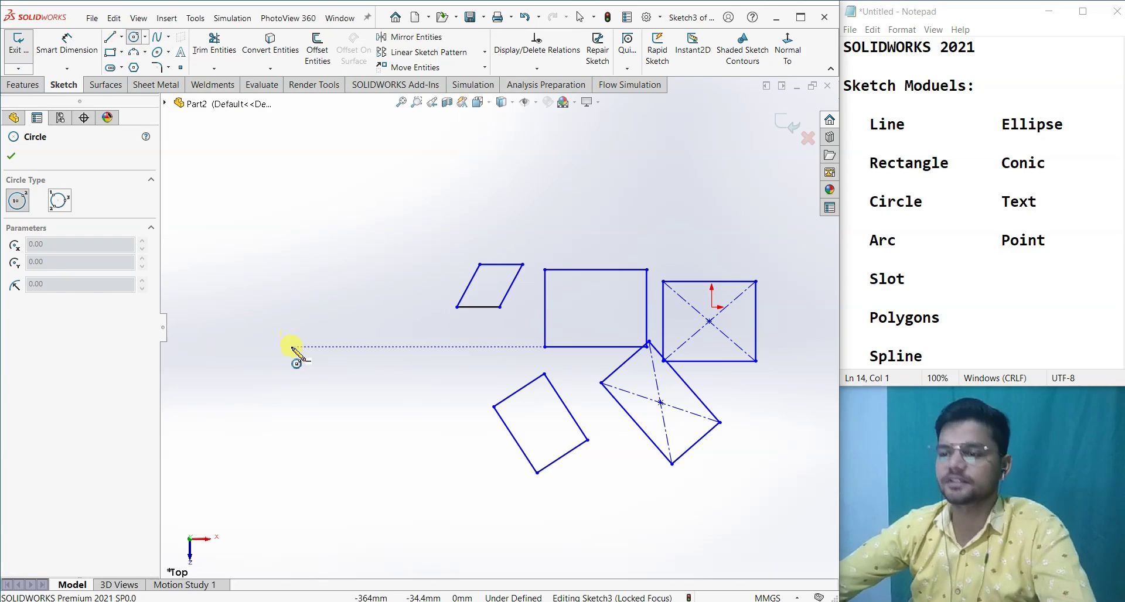
pyautogui.moveTo(285, 352); pyautogui.dragTo(329, 393)
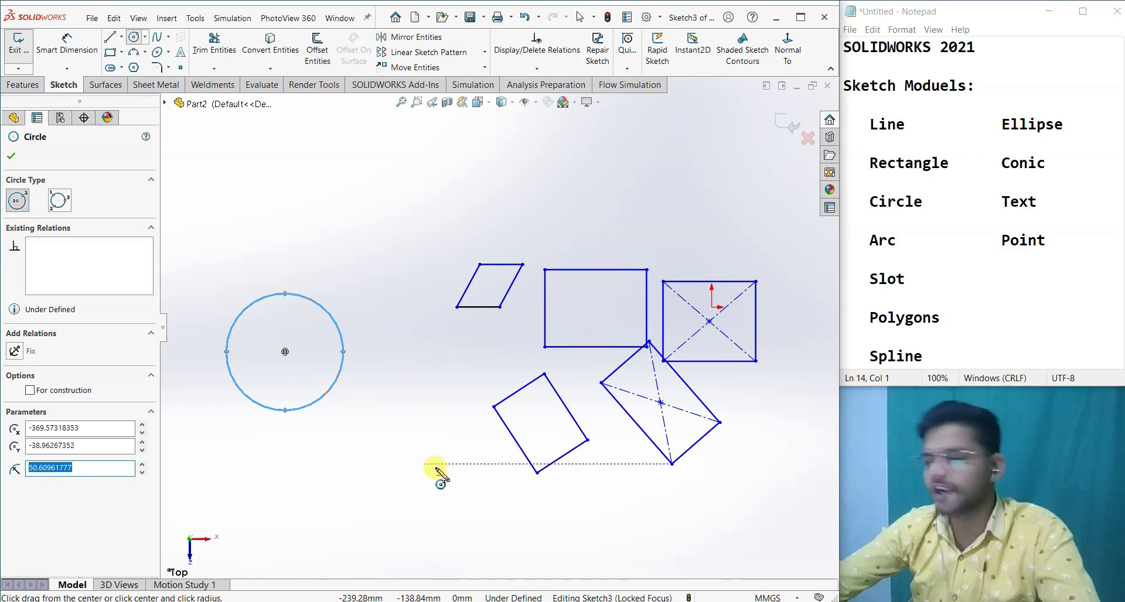
# Draw a perimeter circle of about 46 mm radius through three points, above and to the left of the parallelogram.
pyautogui.click(58, 203)
pyautogui.click(401, 153)
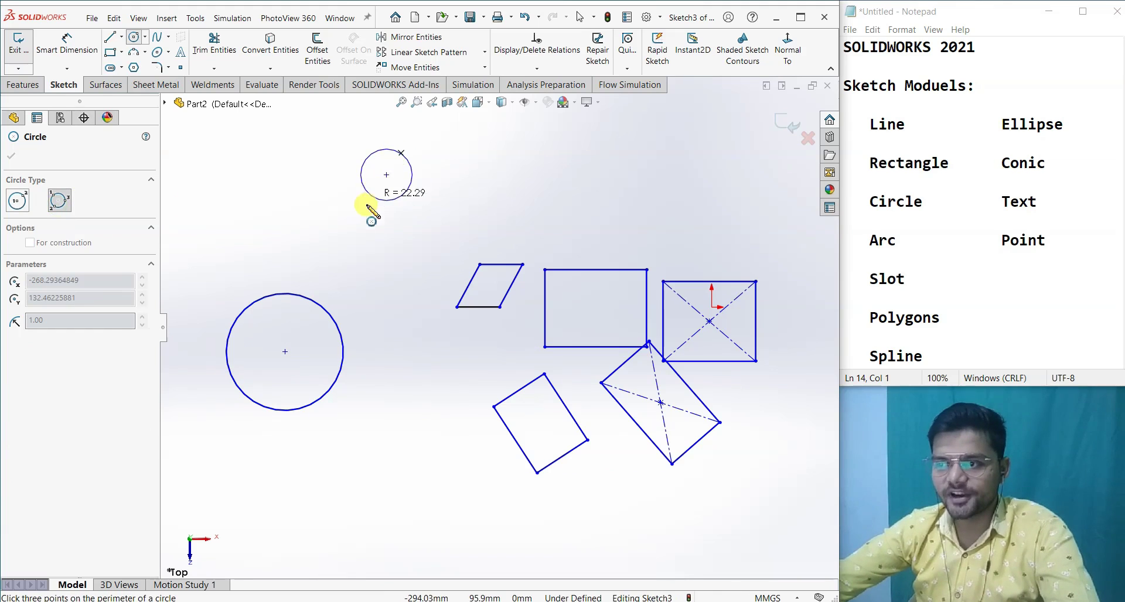
pyautogui.click(356, 223)
pyautogui.click(451, 237)
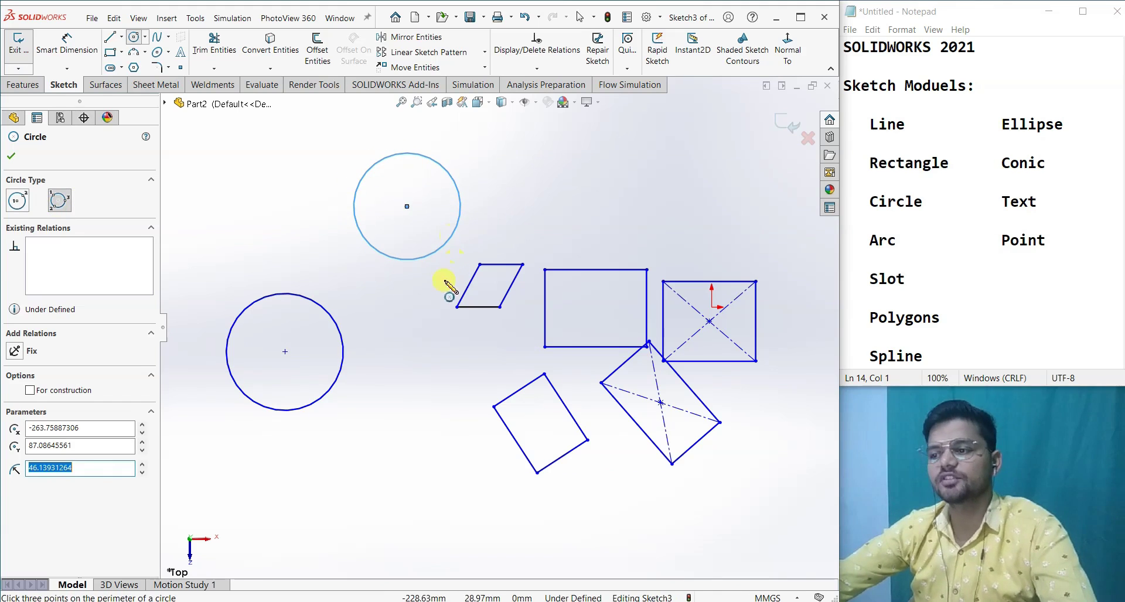
pyautogui.press('Escape')
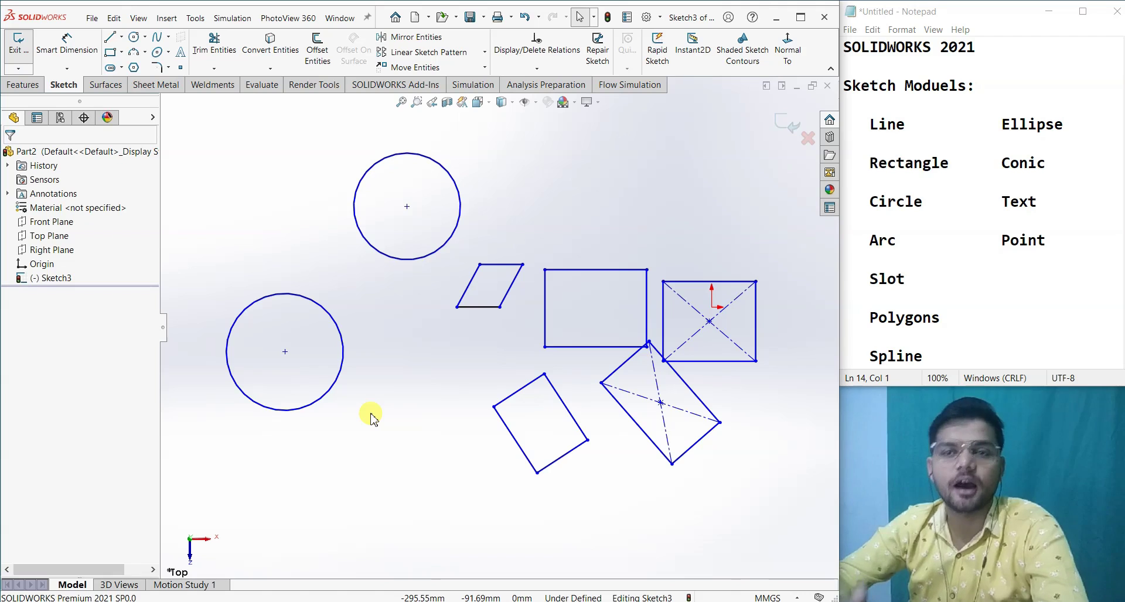
# Dimension the diameter of the leftmost circle, keeping its drawn size.
pyautogui.click(67, 43)
pyautogui.click(232, 378)
pyautogui.click(203, 399)
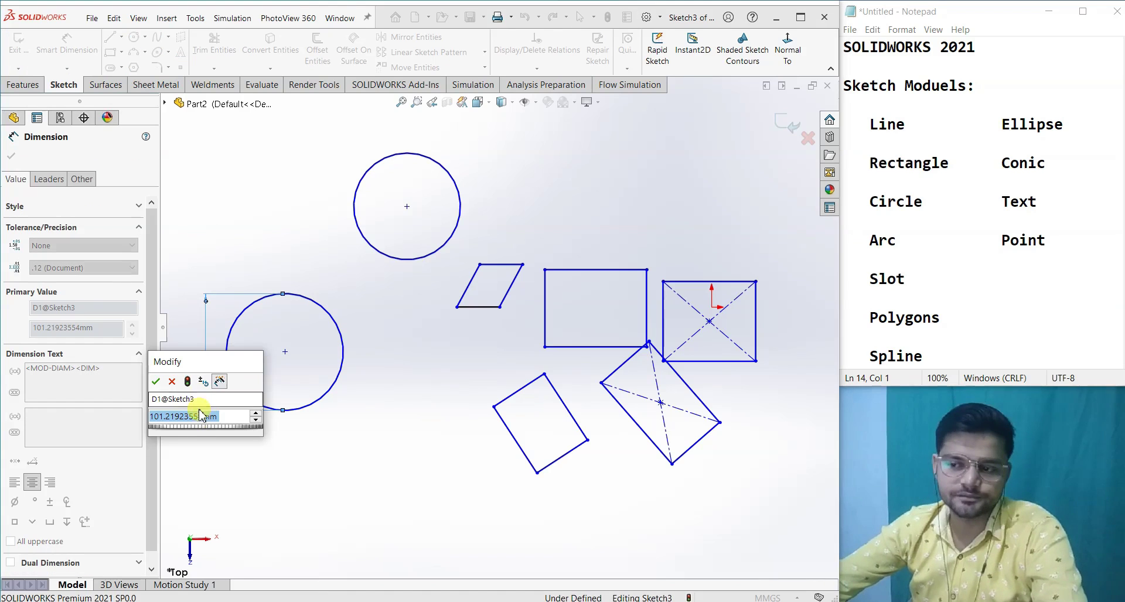
pyautogui.click(157, 380)
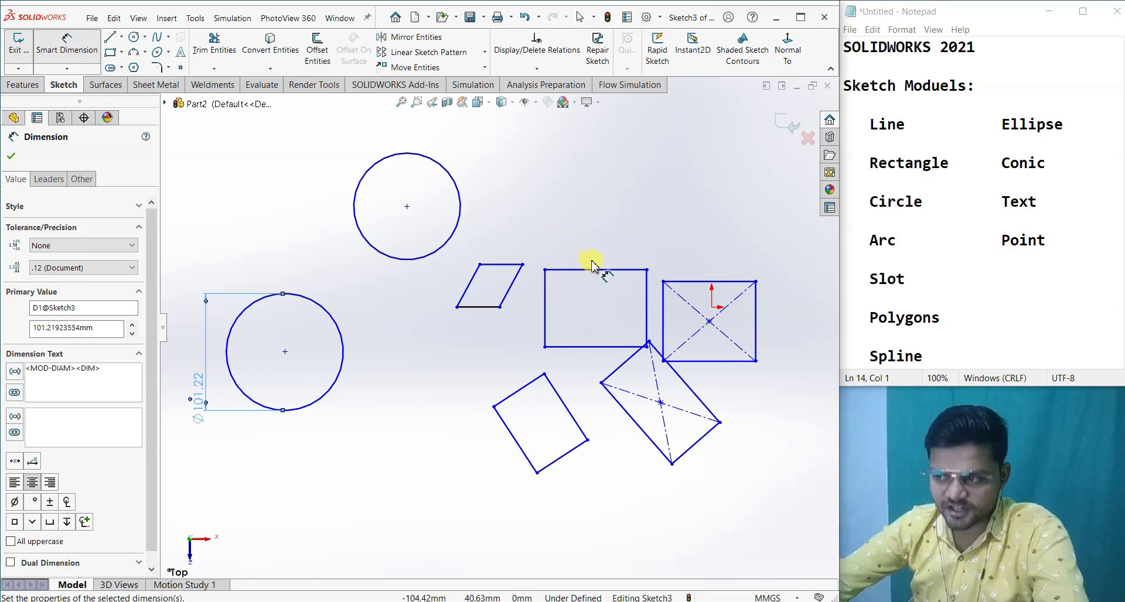
# Dimension the top edge of the corner rectangle, keeping its drawn length.
pyautogui.click(619, 270)
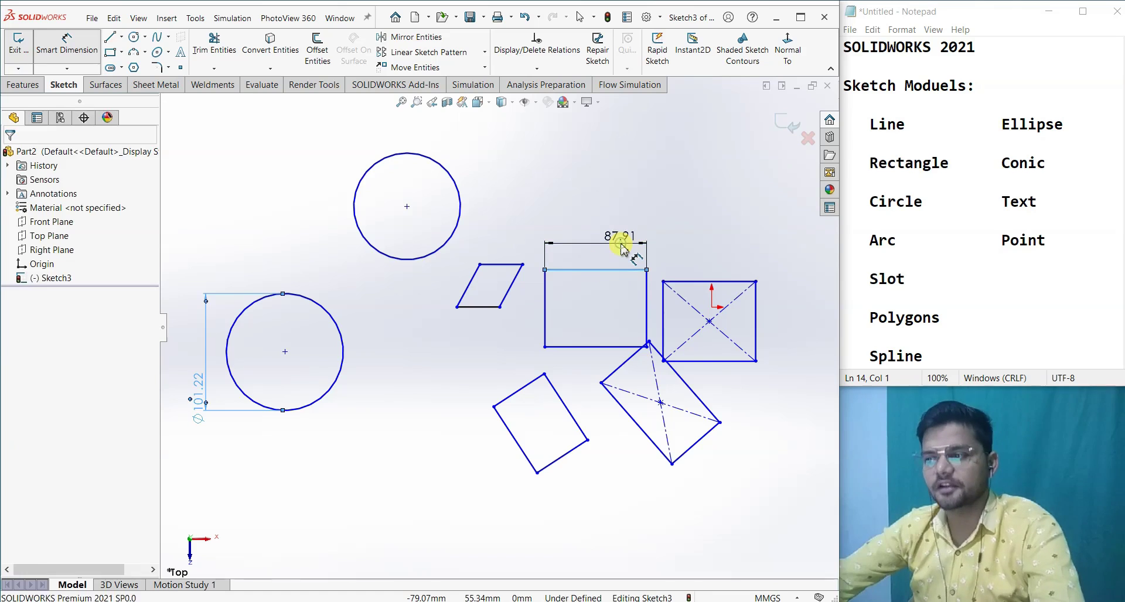
pyautogui.click(621, 241)
pyautogui.press('Return')
pyautogui.press('Escape')
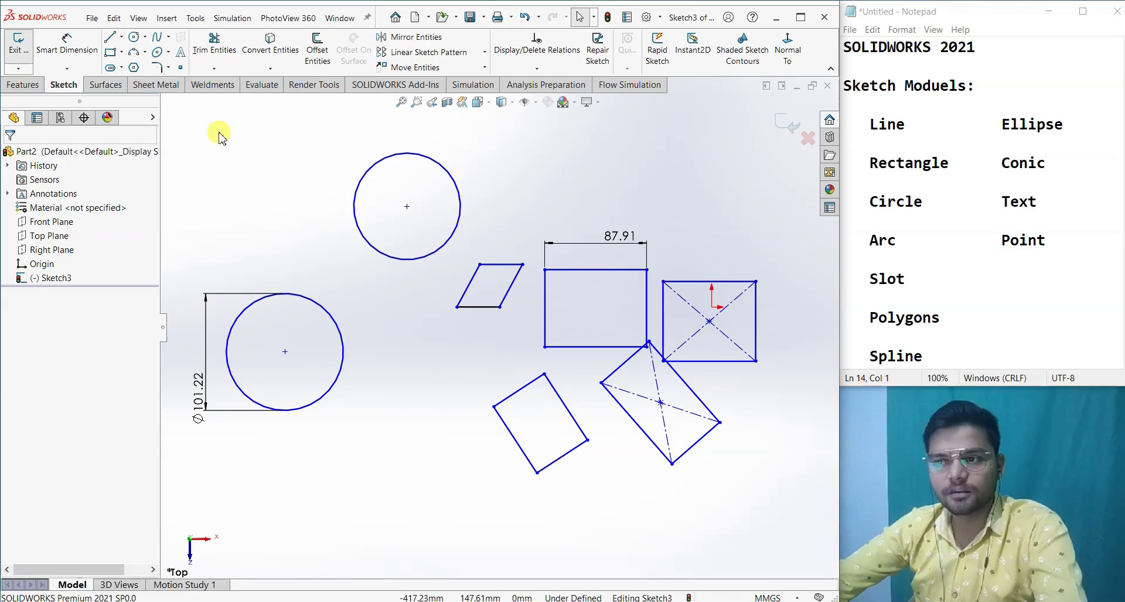
# Draw a concentric circle of about 32 mm radius inside the perimeter circle.
pyautogui.click(133, 37)
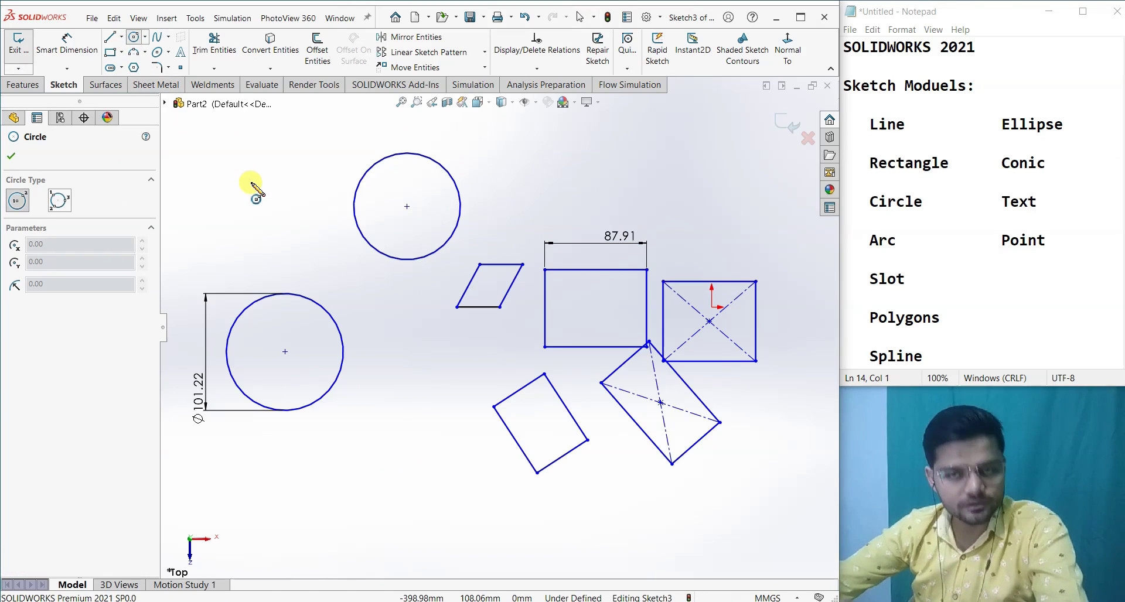
pyautogui.click(407, 207)
pyautogui.click(430, 237)
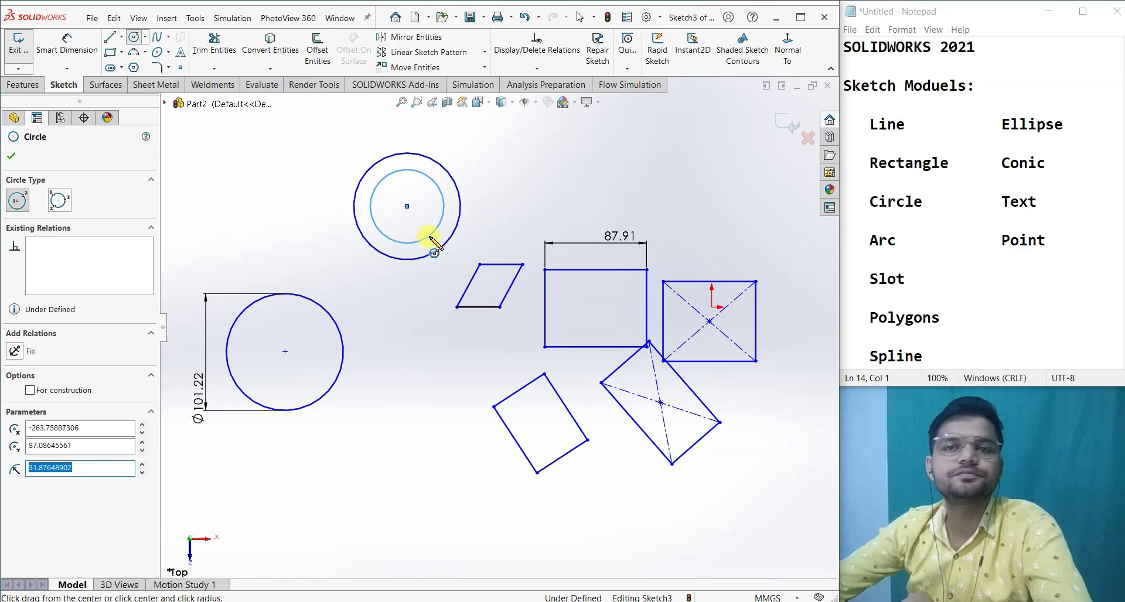
pyautogui.press('Escape')
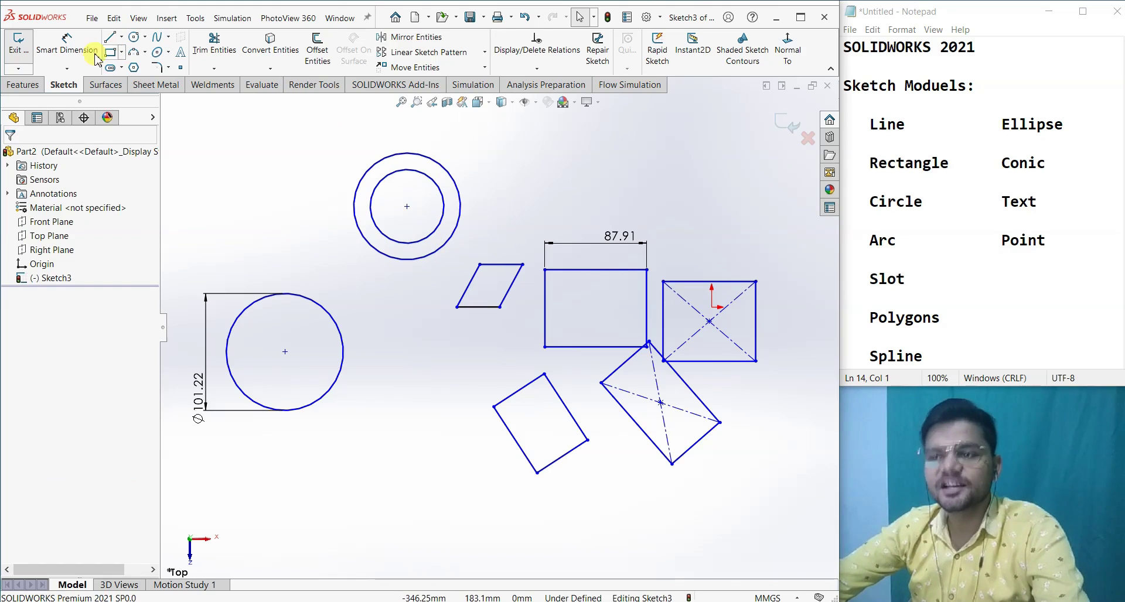
# Dimension the diameters of the outer and inner concentric circles, keeping their drawn sizes.
pyautogui.click(67, 47)
pyautogui.click(457, 192)
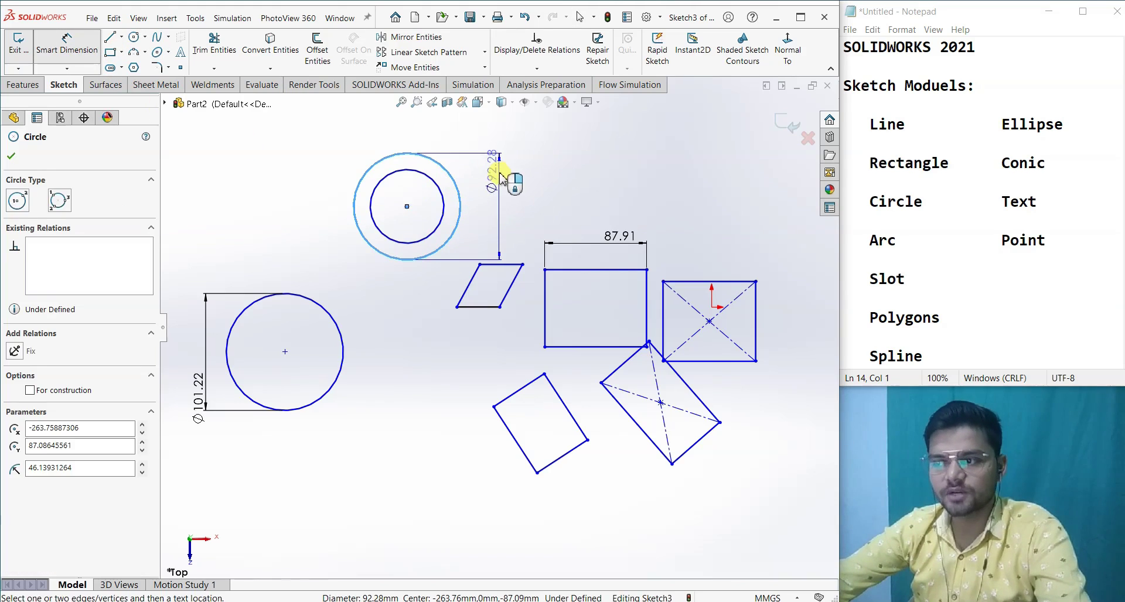
pyautogui.click(444, 210)
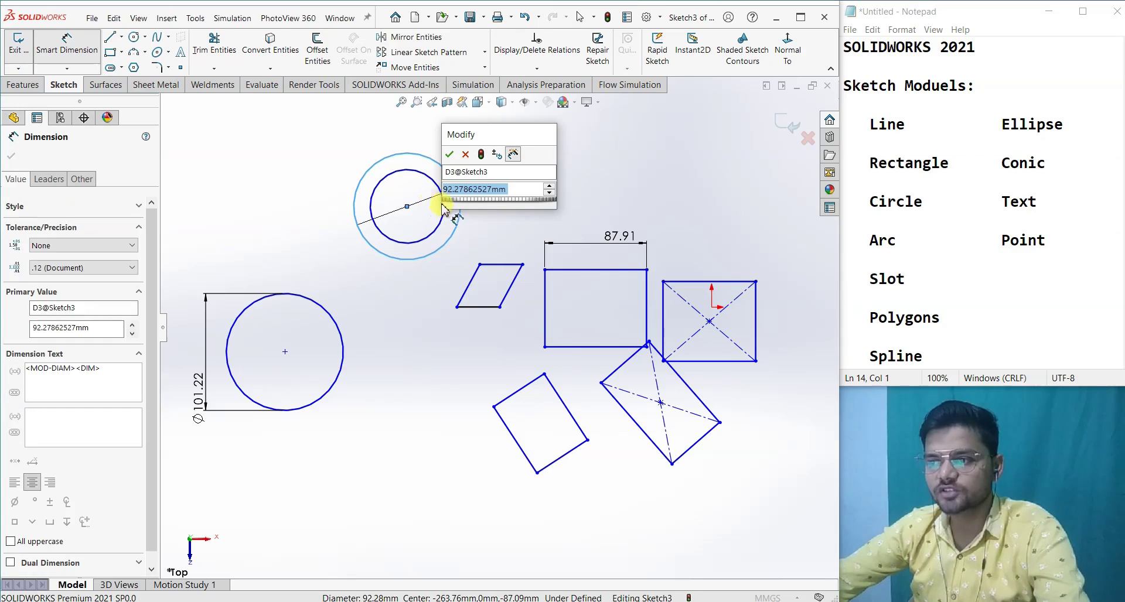
pyautogui.click(449, 154)
pyautogui.click(392, 176)
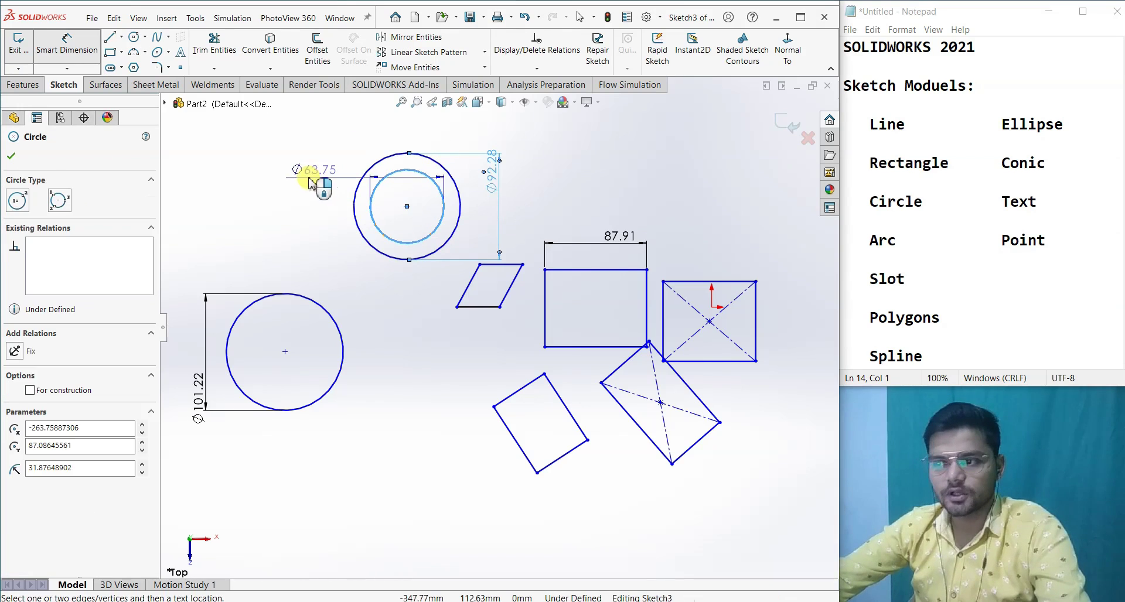
pyautogui.click(360, 283)
pyautogui.press('Return')
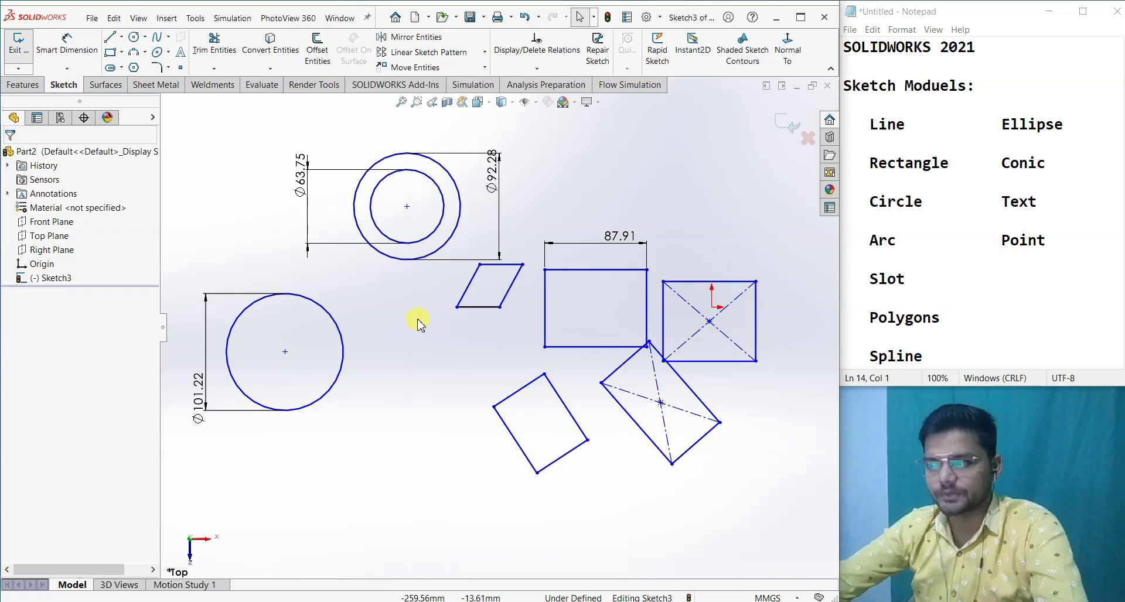
# Select all the rectangles, circles and dimensions in the sketch and delete them.
pyautogui.scroll(5, 480, 354)
pyautogui.moveTo(728, 452)
pyautogui.mouseDown()
pyautogui.moveTo(346, 251)
pyautogui.moveTo(291, 208)
pyautogui.mouseUp()
pyautogui.press('Delete')
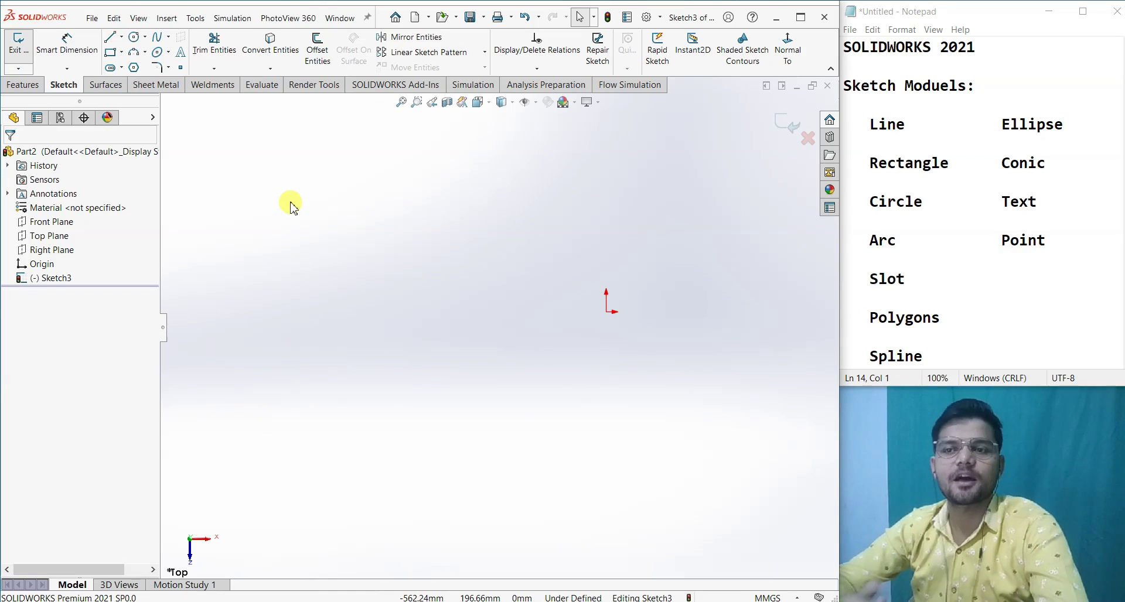
# Draw a centerpoint arc centred on the origin, about 51 mm in radius and spanning about 105° above it.
pyautogui.scroll(3, 291, 208)
pyautogui.scroll(1, 419, 213)
pyautogui.scroll(-3, 425, 229)
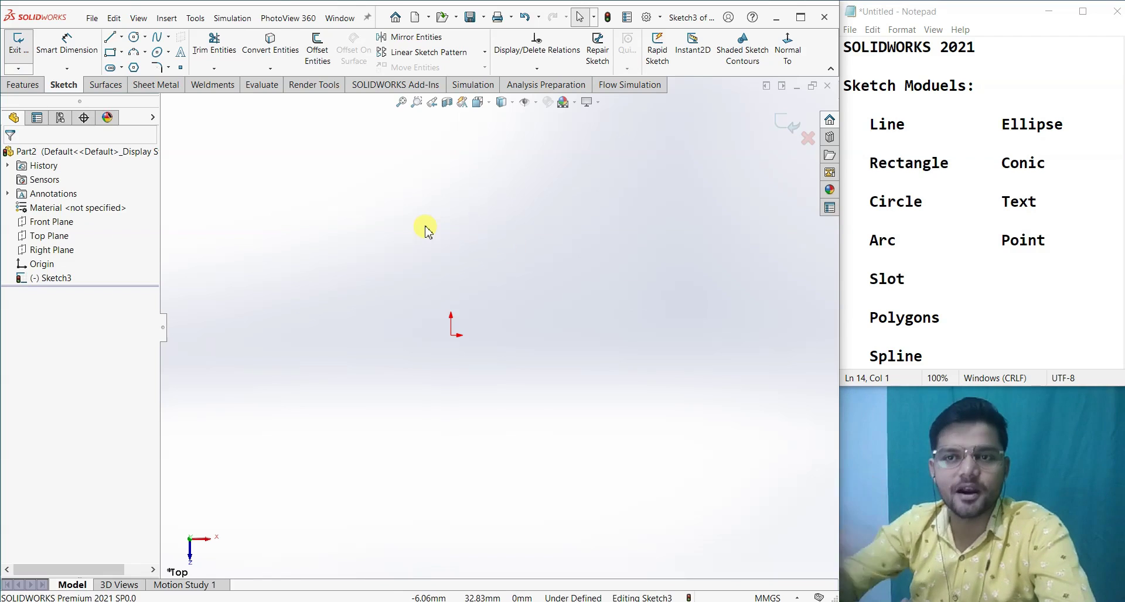
pyautogui.click(144, 51)
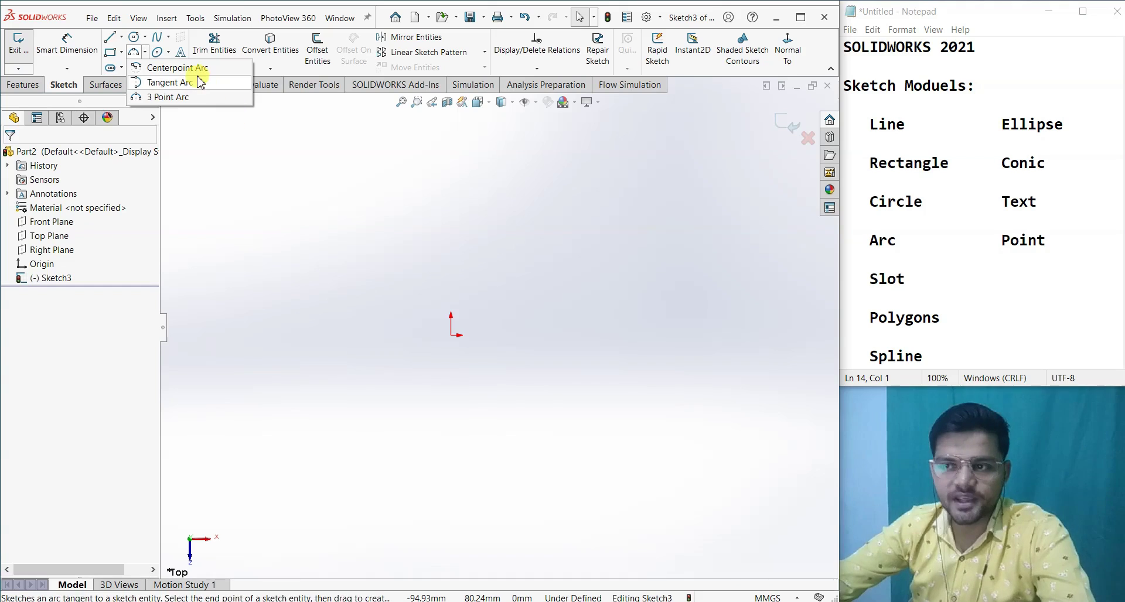
pyautogui.click(175, 68)
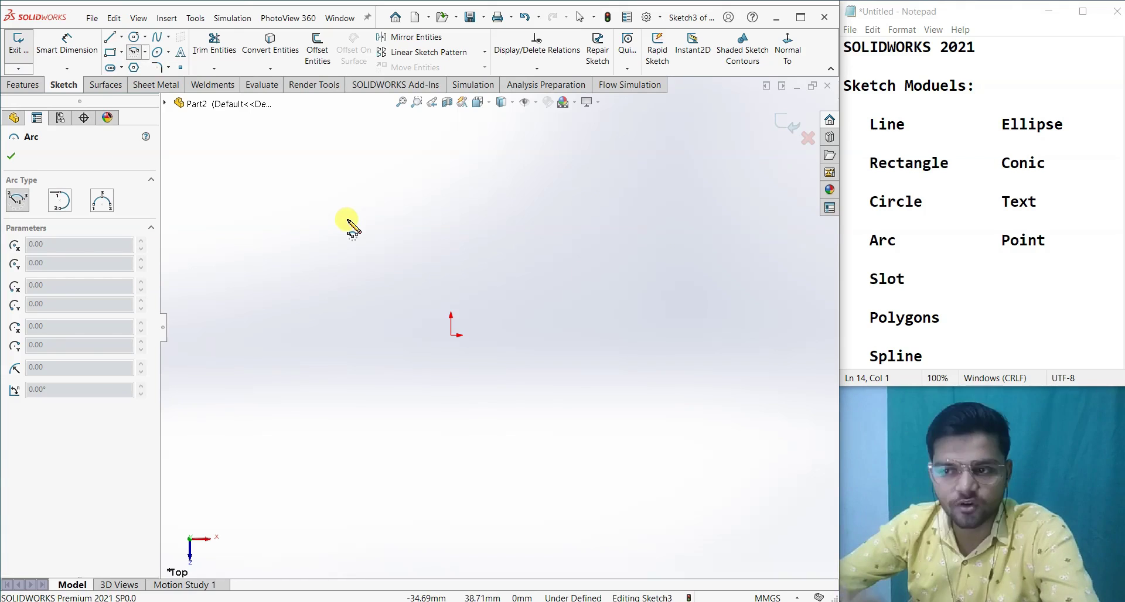
pyautogui.click(450, 334)
pyautogui.click(571, 238)
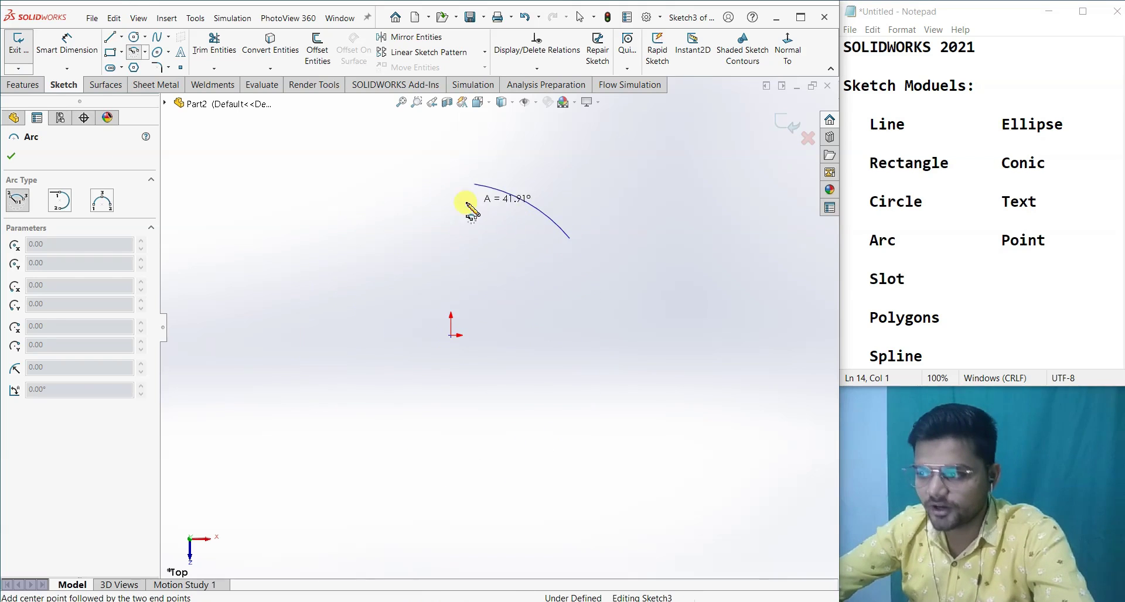
pyautogui.click(377, 284)
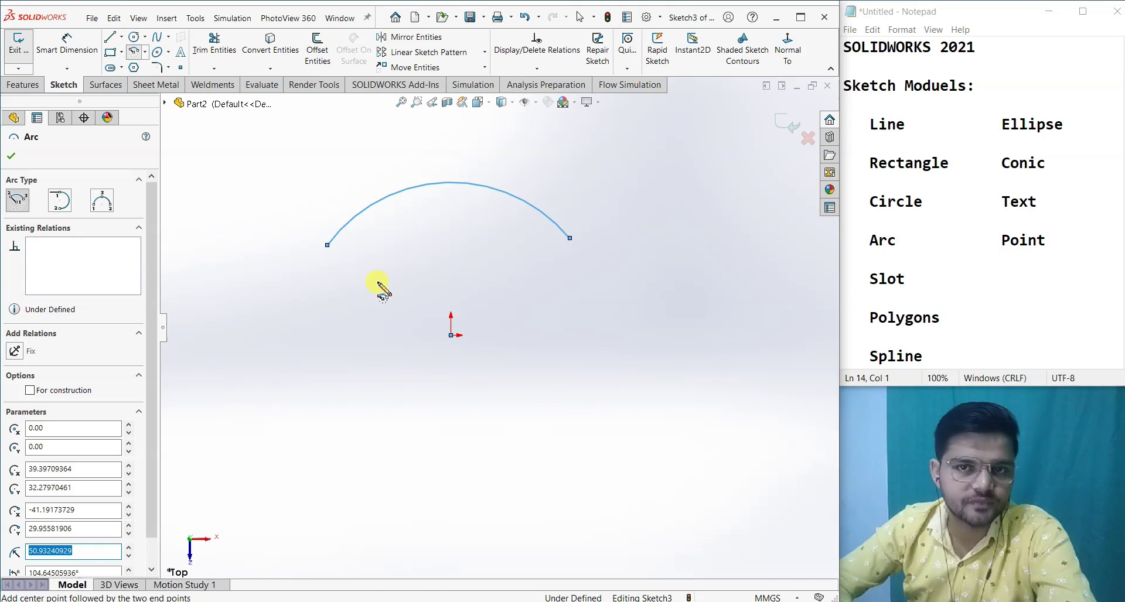
pyautogui.press('Escape')
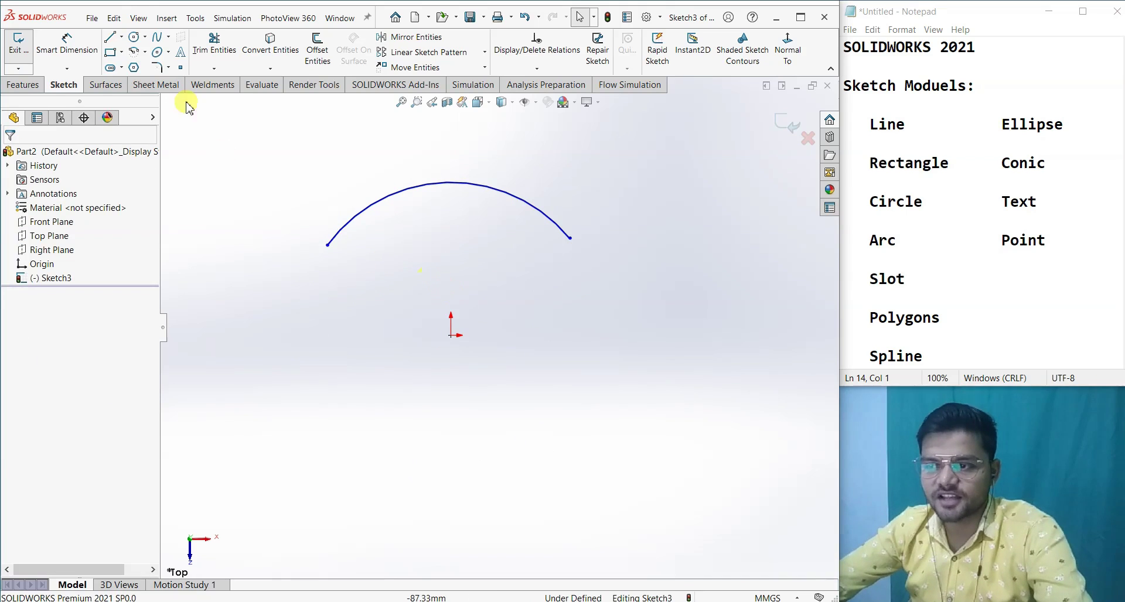
# Draw a 3 point arc below the origin, about 62 mm in radius and spanning about 90°, bulging upward.
pyautogui.click(146, 52)
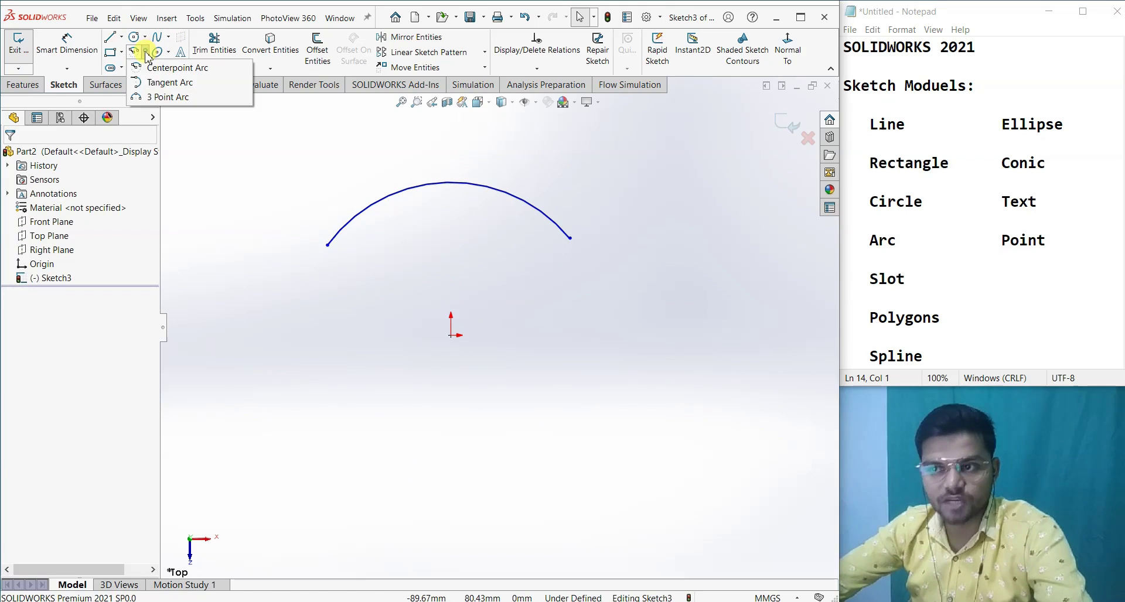
pyautogui.click(159, 98)
pyautogui.click(306, 415)
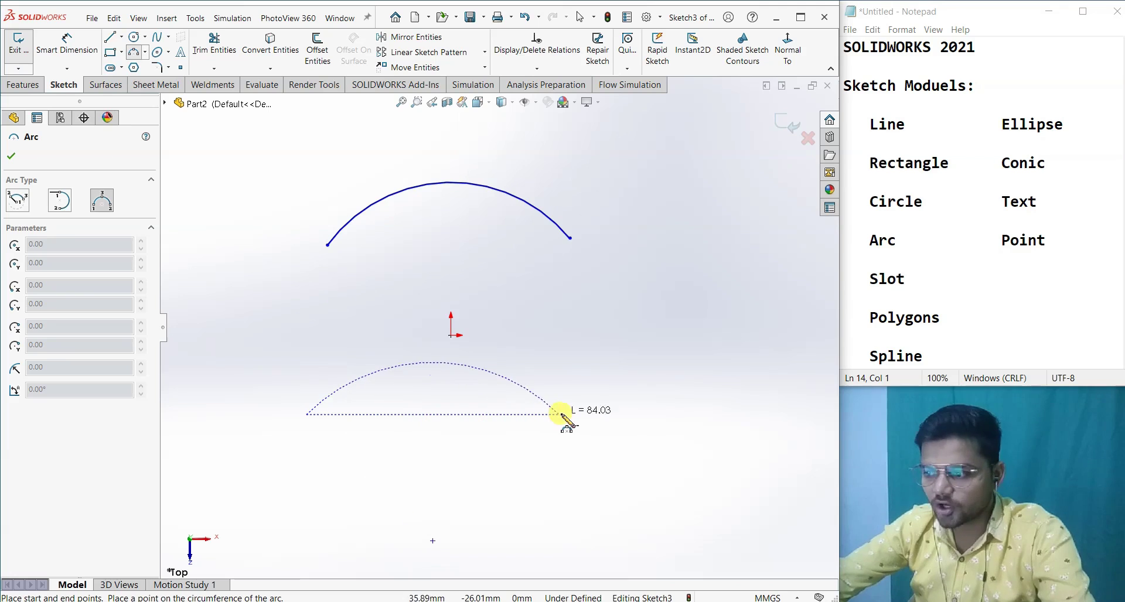
pyautogui.click(569, 415)
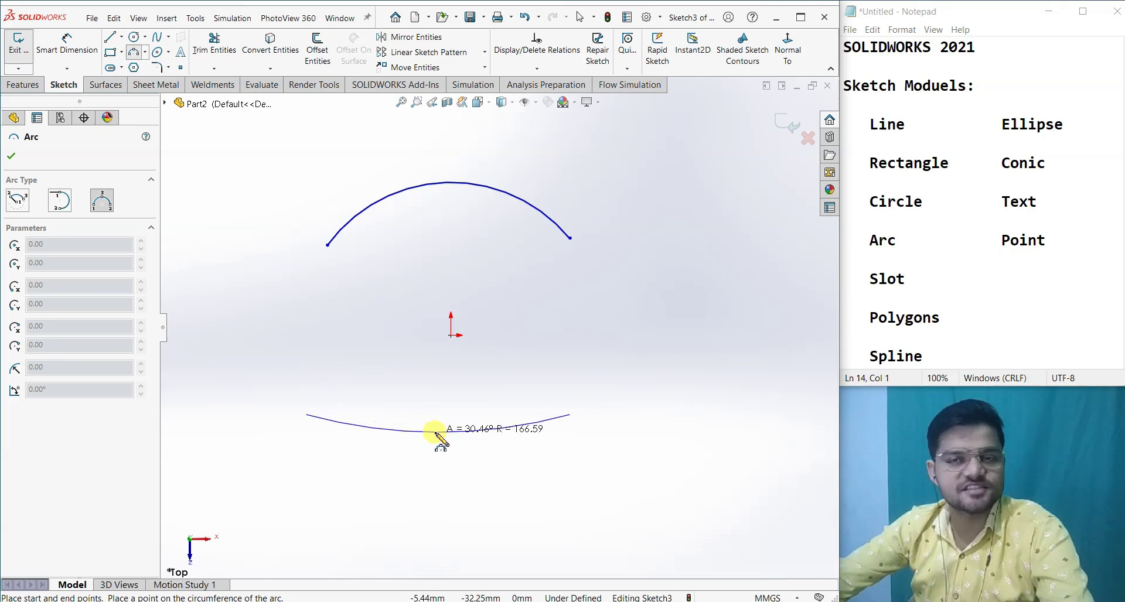
pyautogui.click(437, 360)
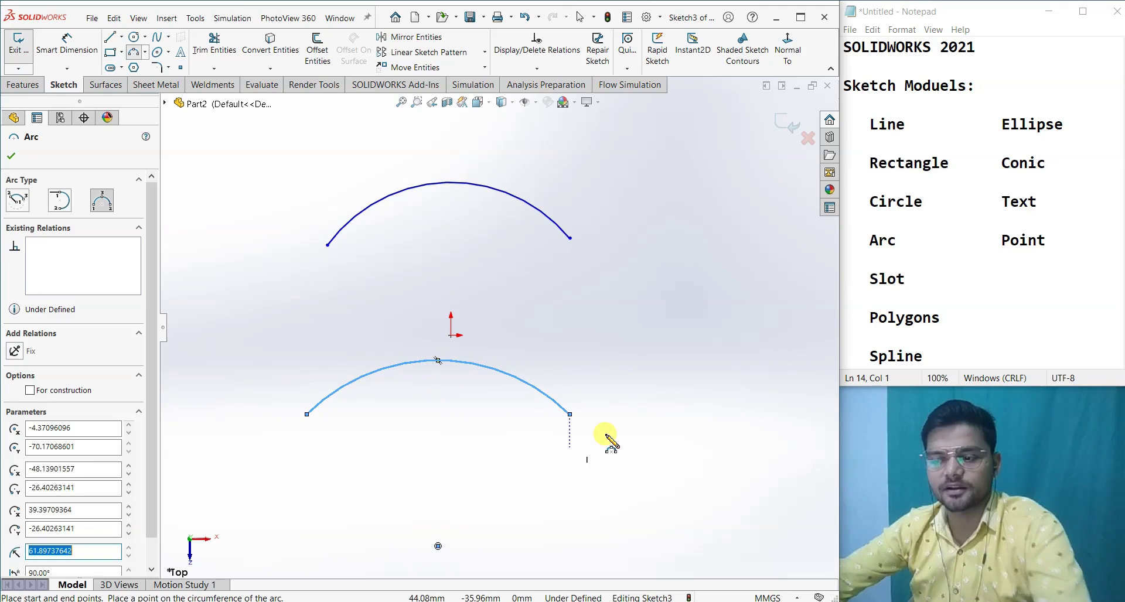
pyautogui.press('Escape')
pyautogui.press('Escape')
# Draw another 3 point arc to the right of the origin, bulging up and to the left.
pyautogui.click(132, 56)
pyautogui.click(587, 360)
pyautogui.click(731, 269)
pyautogui.click(641, 281)
pyautogui.press('Escape')
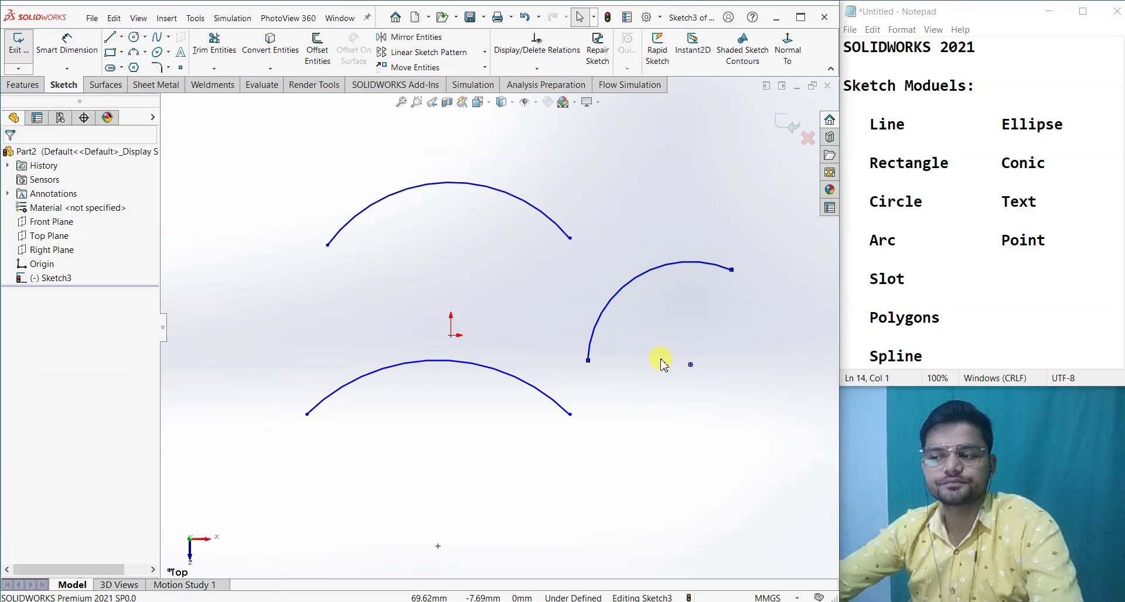
# Draw a short horizontal line above and to the left of the upper centerpoint arc.
pyautogui.click(146, 57)
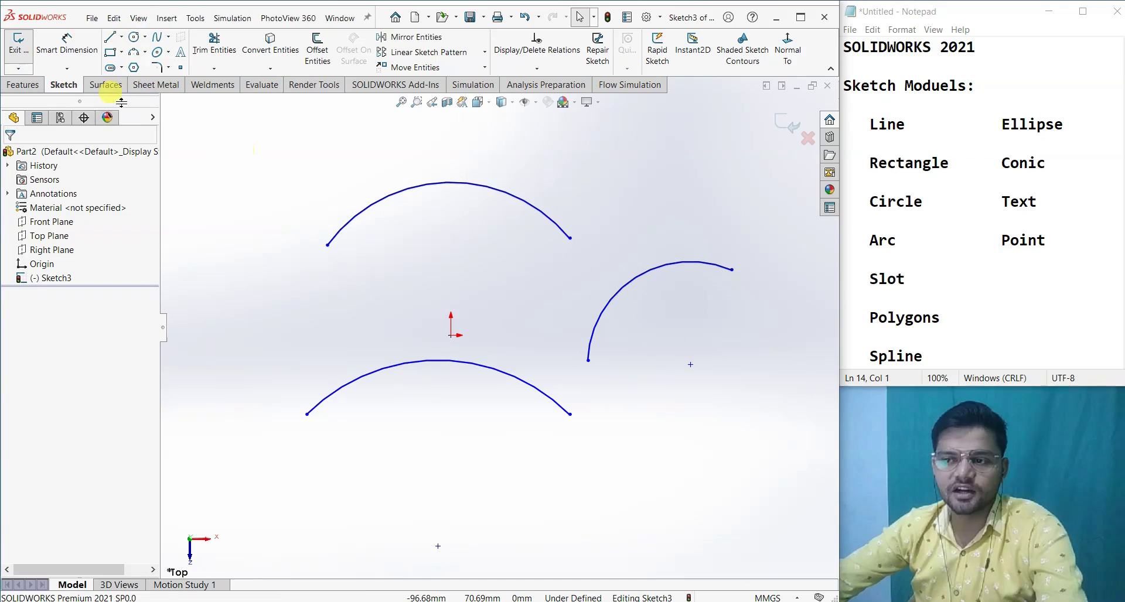
pyautogui.click(110, 37)
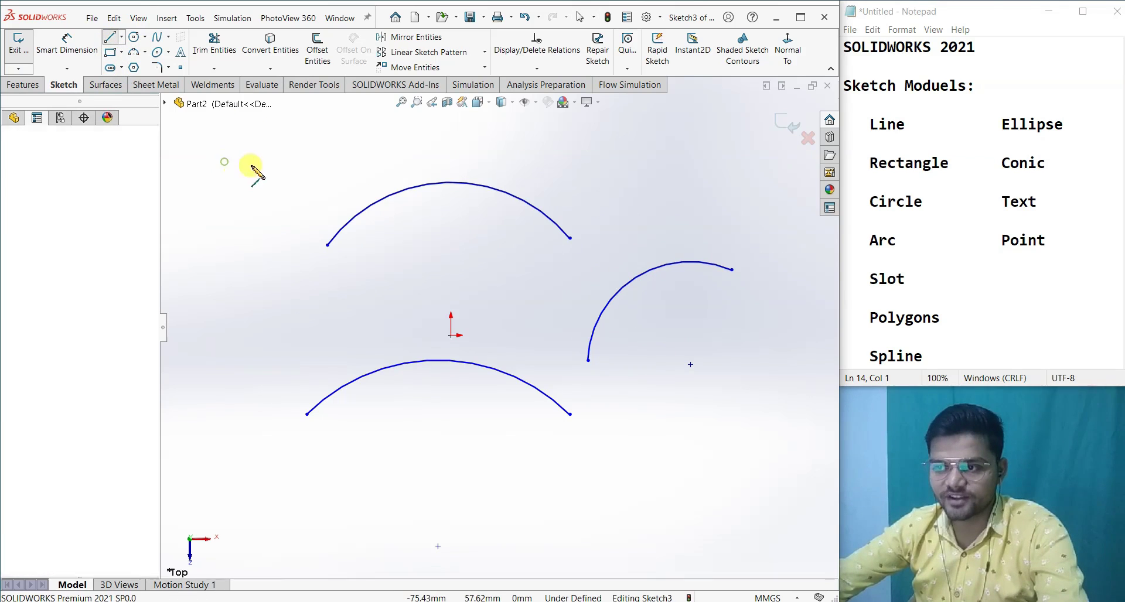
pyautogui.click(224, 162)
pyautogui.click(344, 161)
pyautogui.press('Escape')
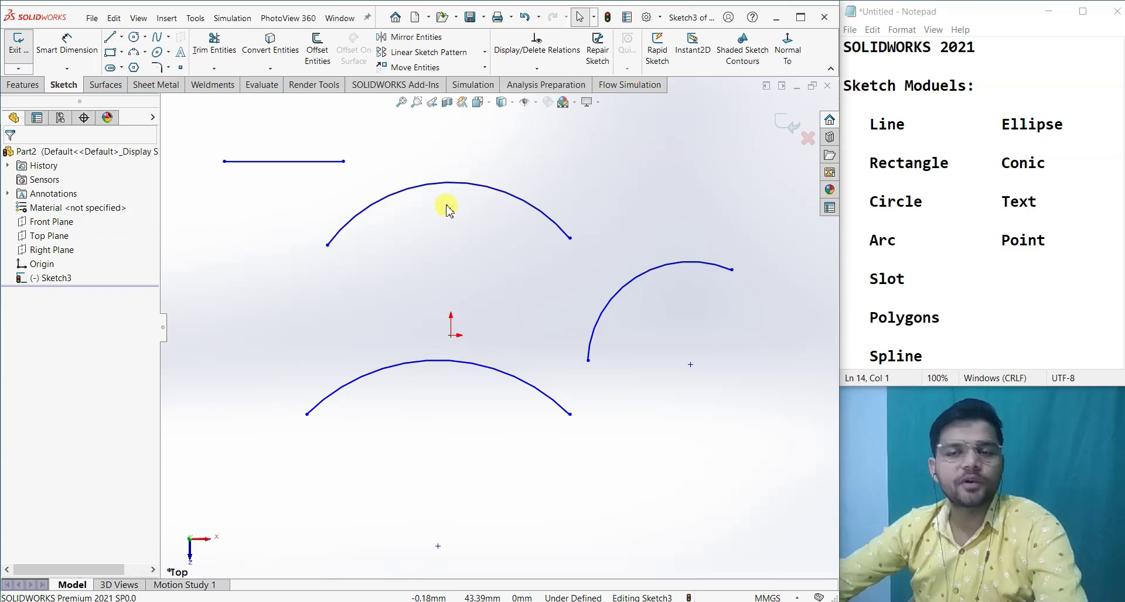
# Draw a tangent arc from the horizontal line's right endpoint, curving down and back through roughly a half circle.
pyautogui.click(145, 52)
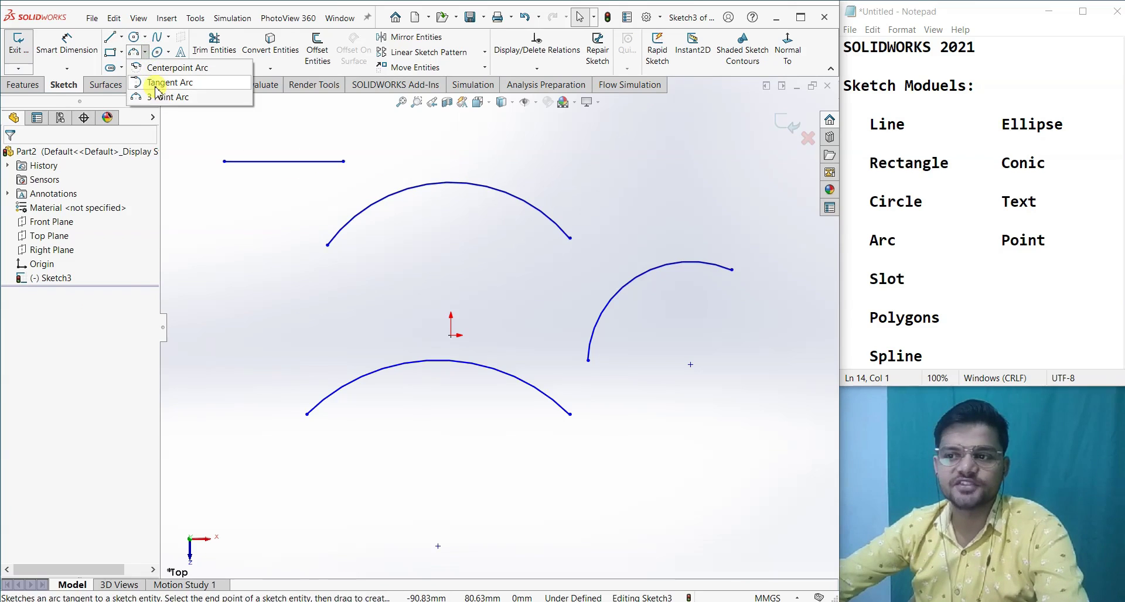
pyautogui.click(157, 82)
pyautogui.click(344, 162)
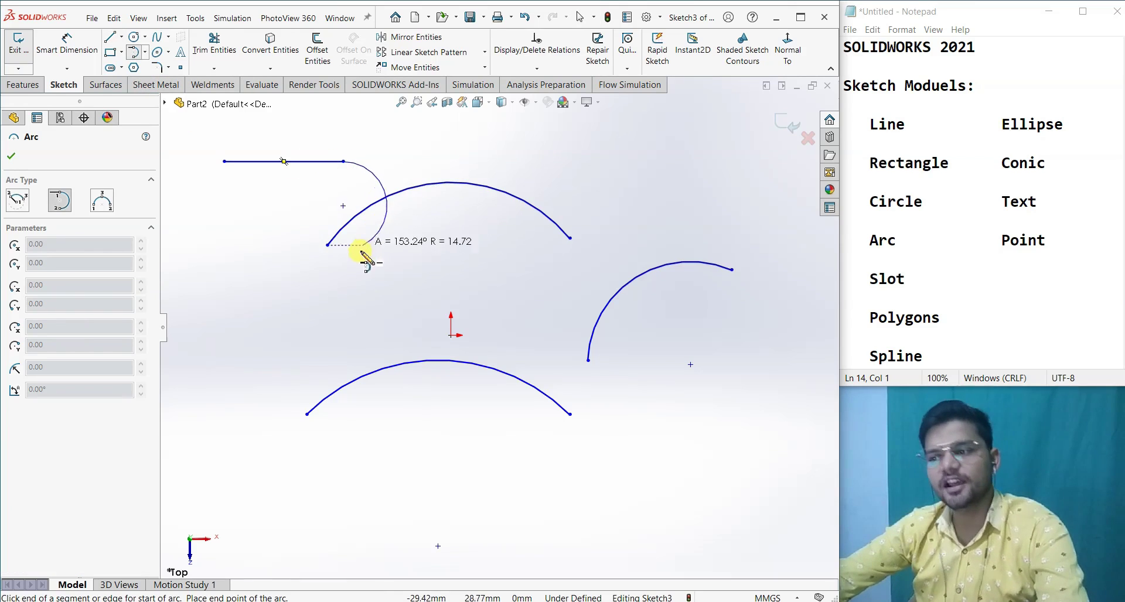
pyautogui.click(339, 275)
pyautogui.press('Escape')
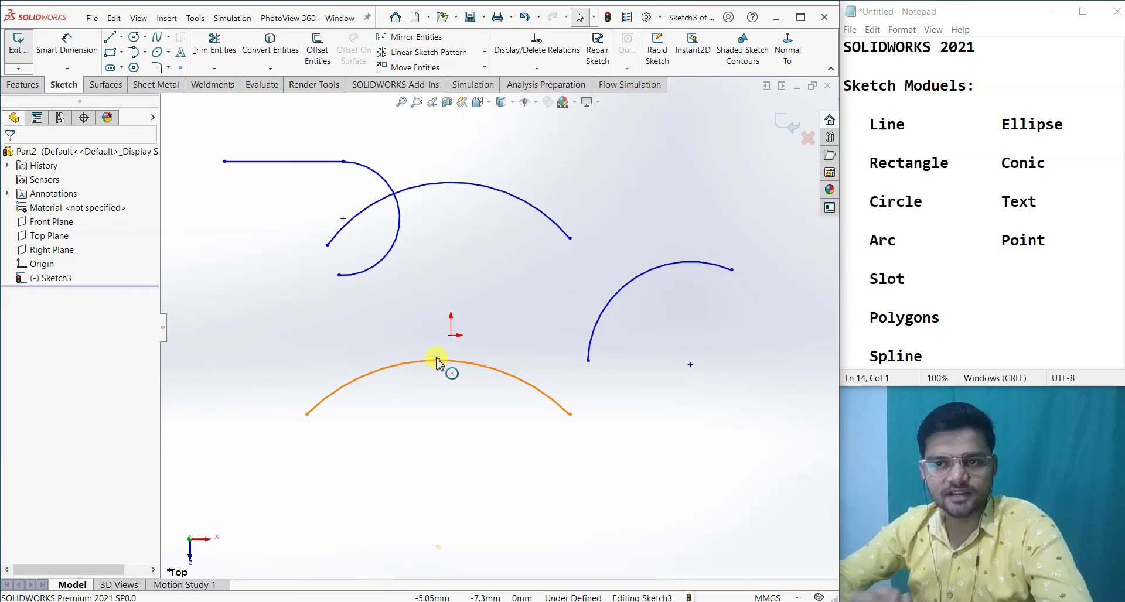
# Select all the arcs and the horizontal line in the sketch and delete them.
pyautogui.scroll(3, 487, 304)
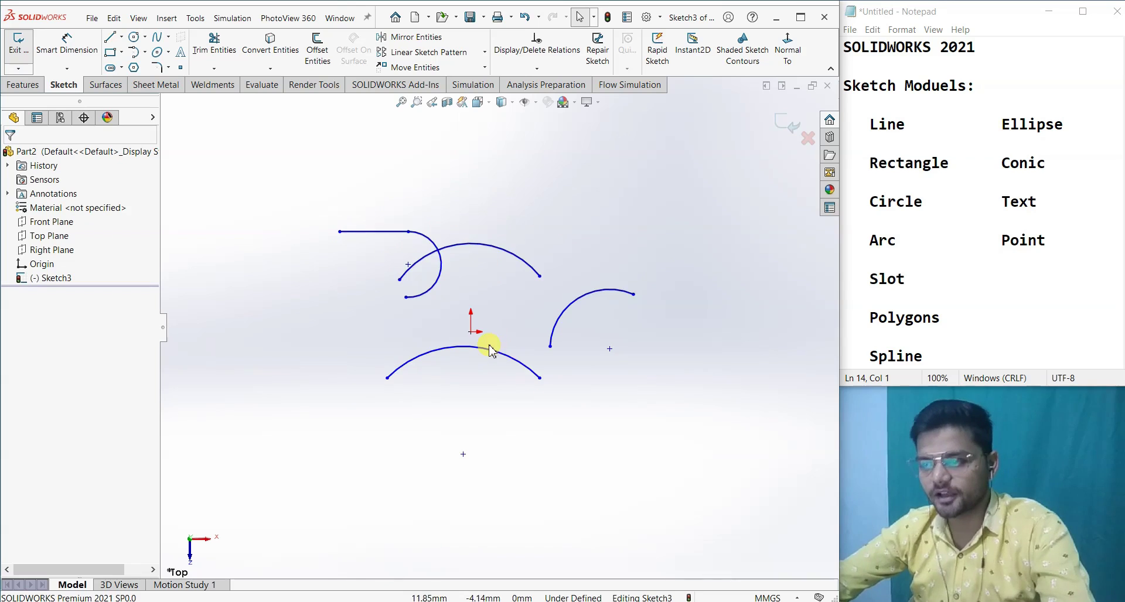
pyautogui.moveTo(652, 449); pyautogui.dragTo(339, 222)
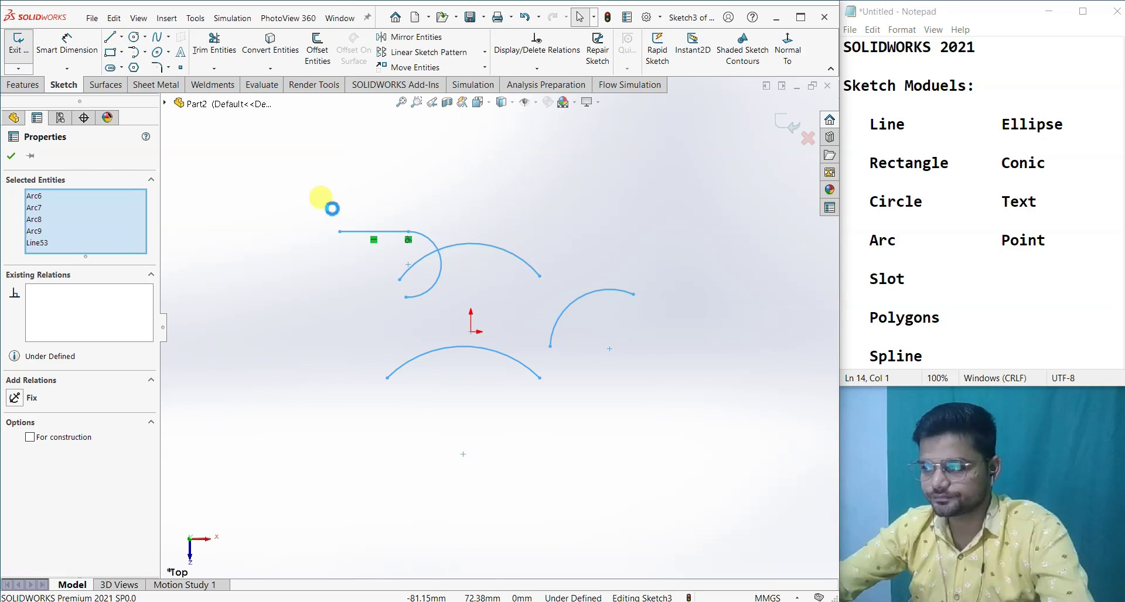
pyautogui.press('Delete')
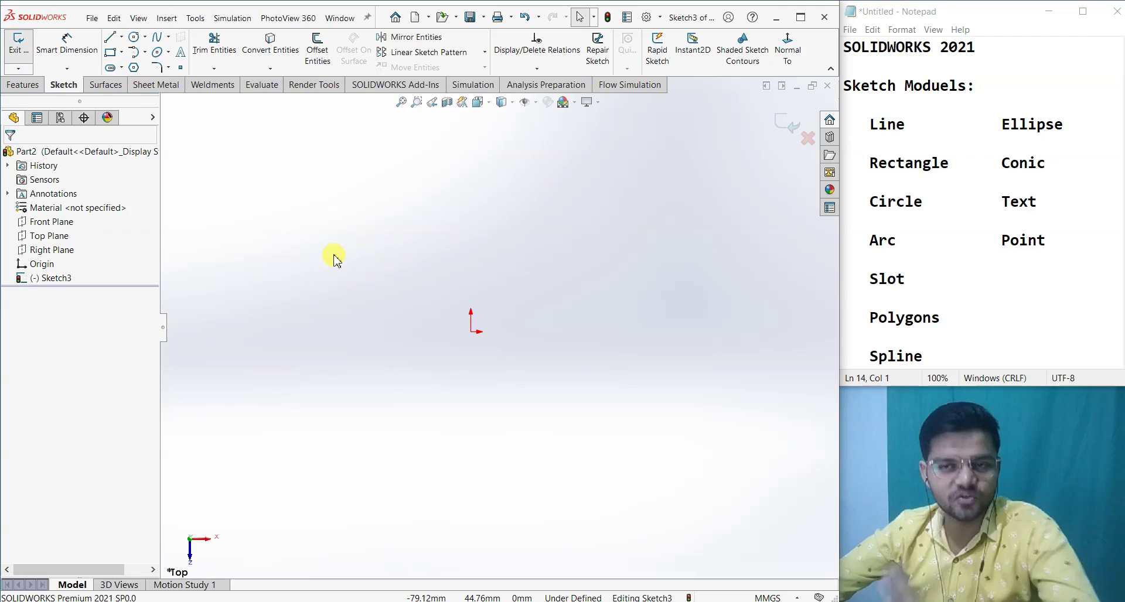
pyautogui.click(123, 67)
pyautogui.click(123, 69)
pyautogui.click(122, 69)
pyautogui.click(123, 70)
pyautogui.click(122, 68)
pyautogui.click(126, 72)
# Draw a horizontal straight slot above the origin, about 136 mm centre to centre and 34 mm wide.
pyautogui.click(122, 68)
pyautogui.click(155, 93)
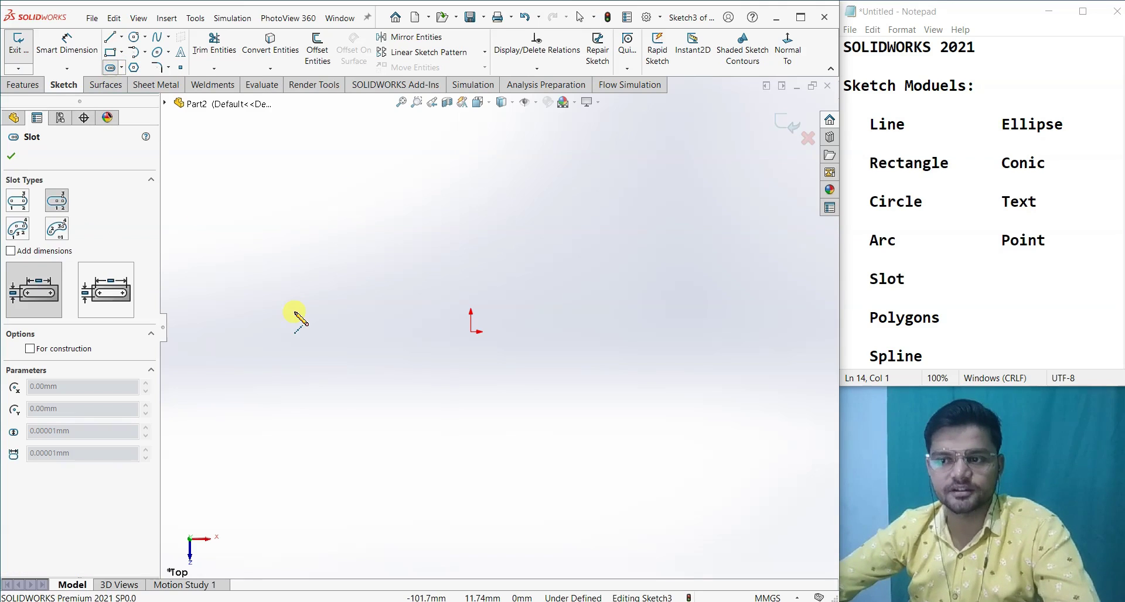
pyautogui.click(18, 200)
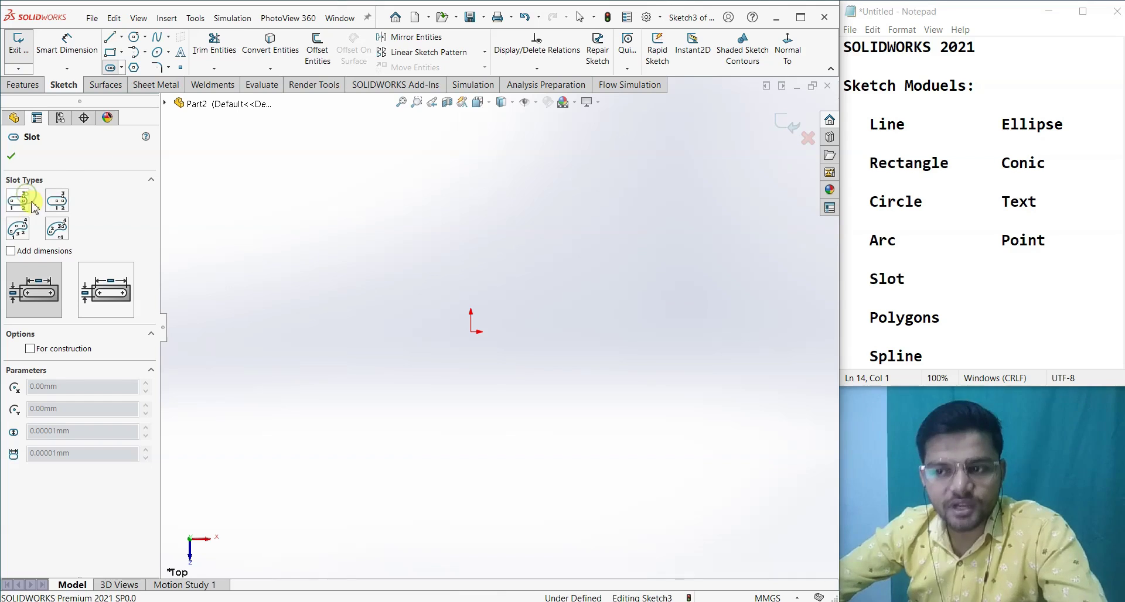
pyautogui.click(349, 239)
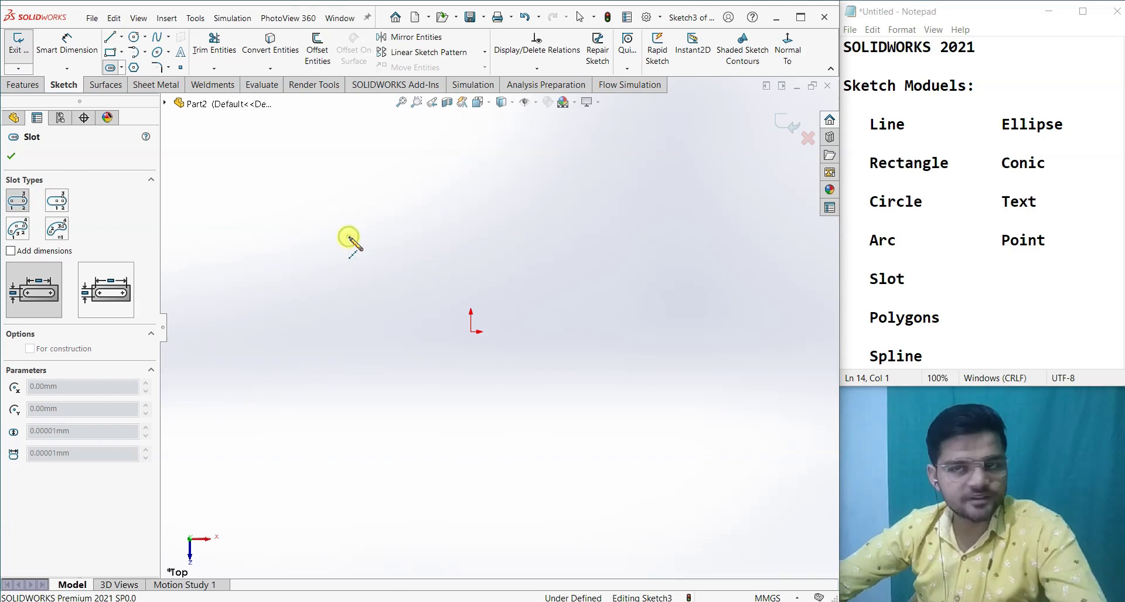
pyautogui.click(584, 236)
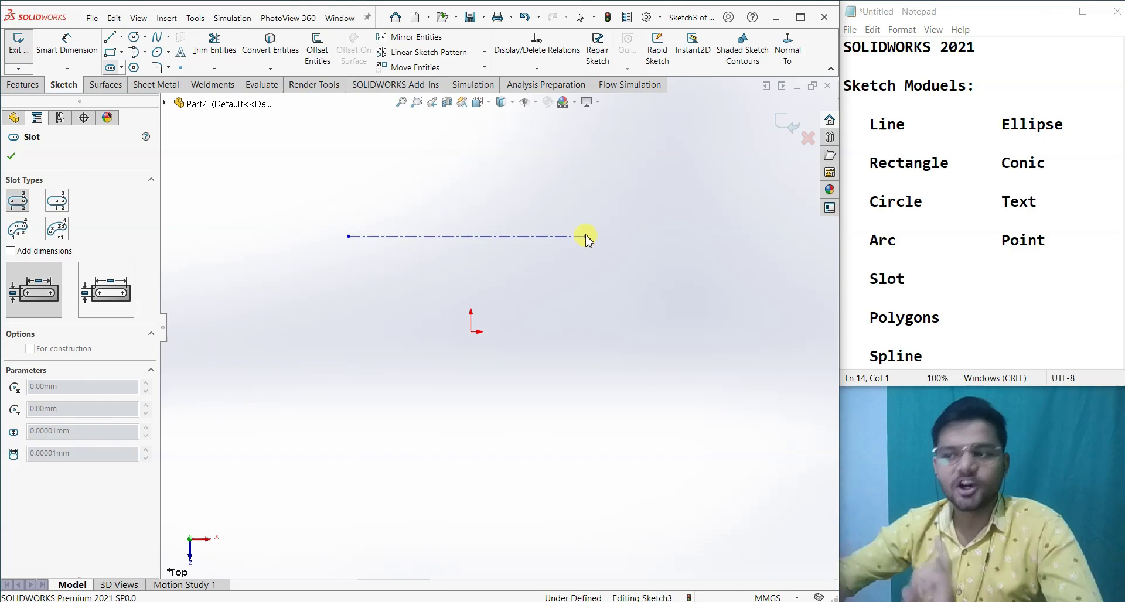
pyautogui.click(586, 237)
pyautogui.click(580, 208)
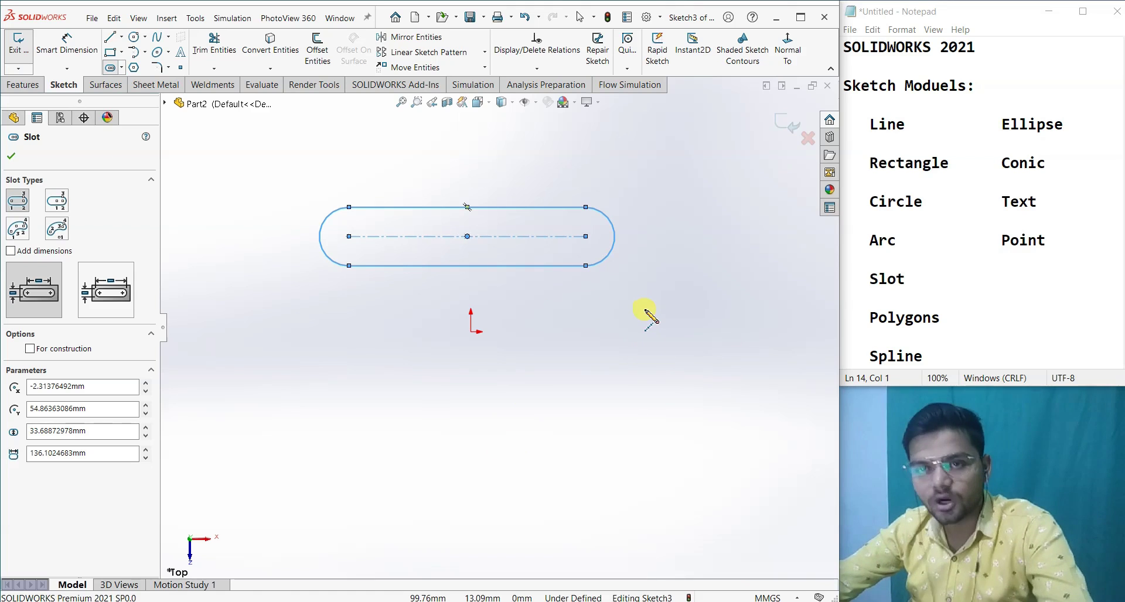
pyautogui.press('Escape')
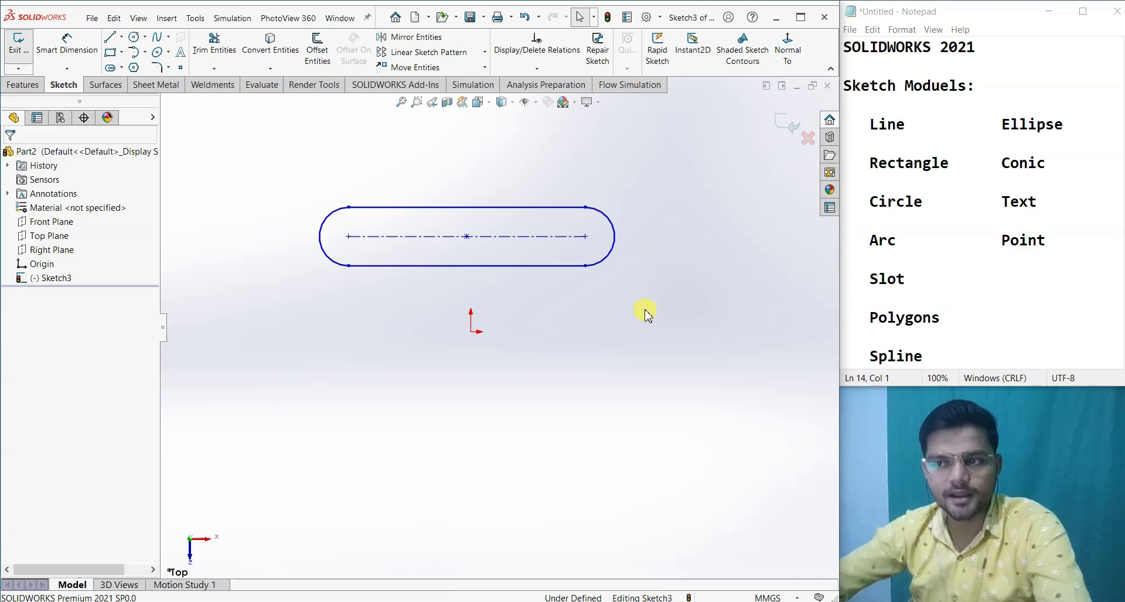
# Draw a horizontal centerpoint straight slot centred directly below the origin, about 177 mm centre to centre and 42 mm wide.
pyautogui.click(111, 68)
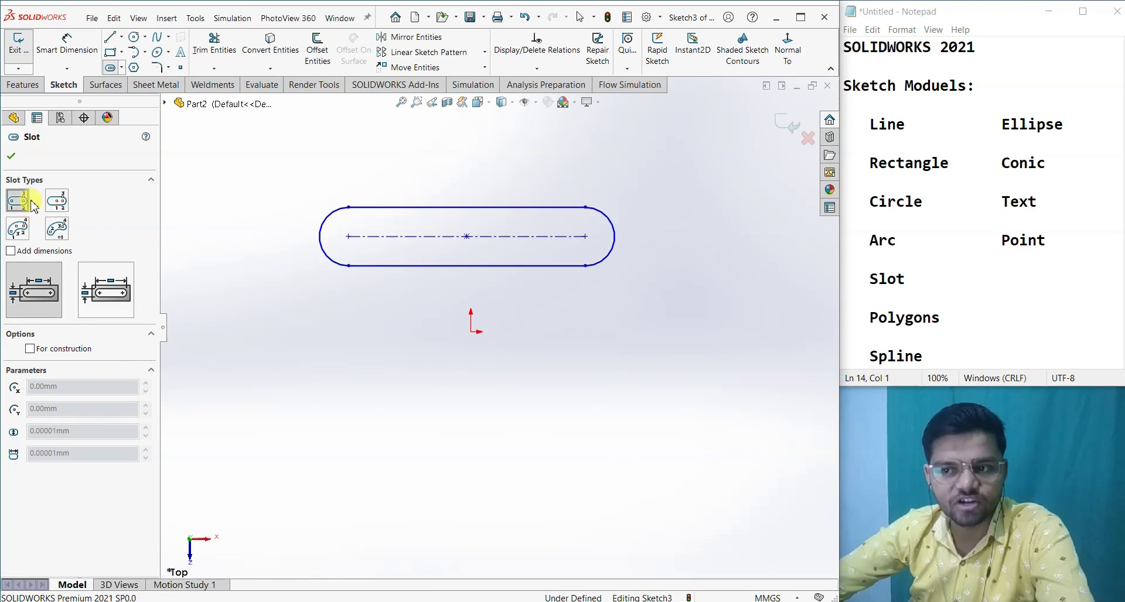
pyautogui.click(57, 200)
pyautogui.click(470, 414)
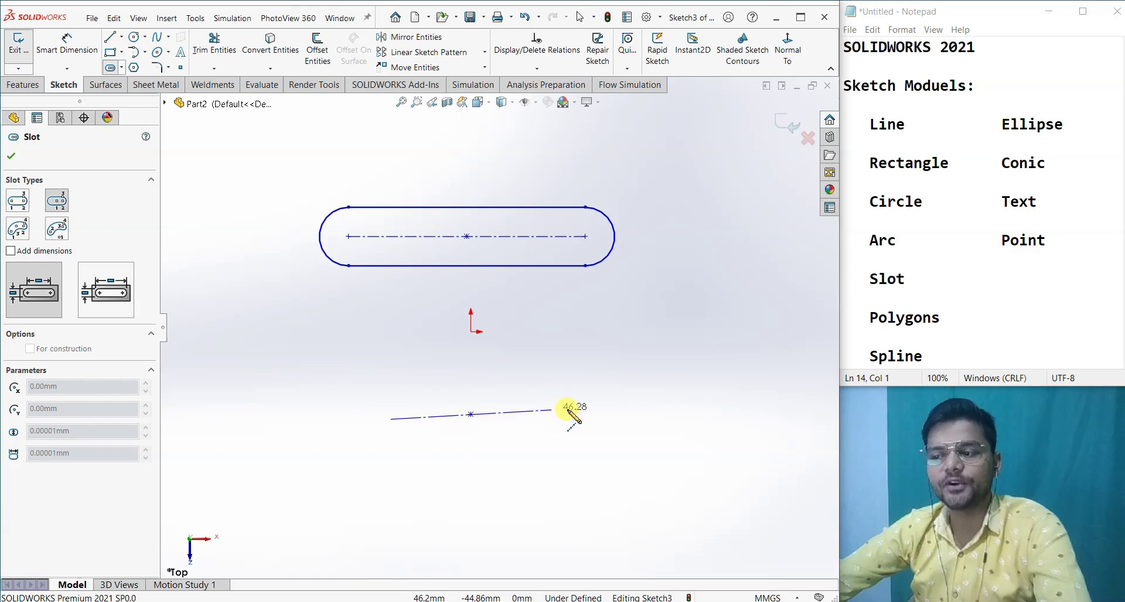
pyautogui.click(625, 415)
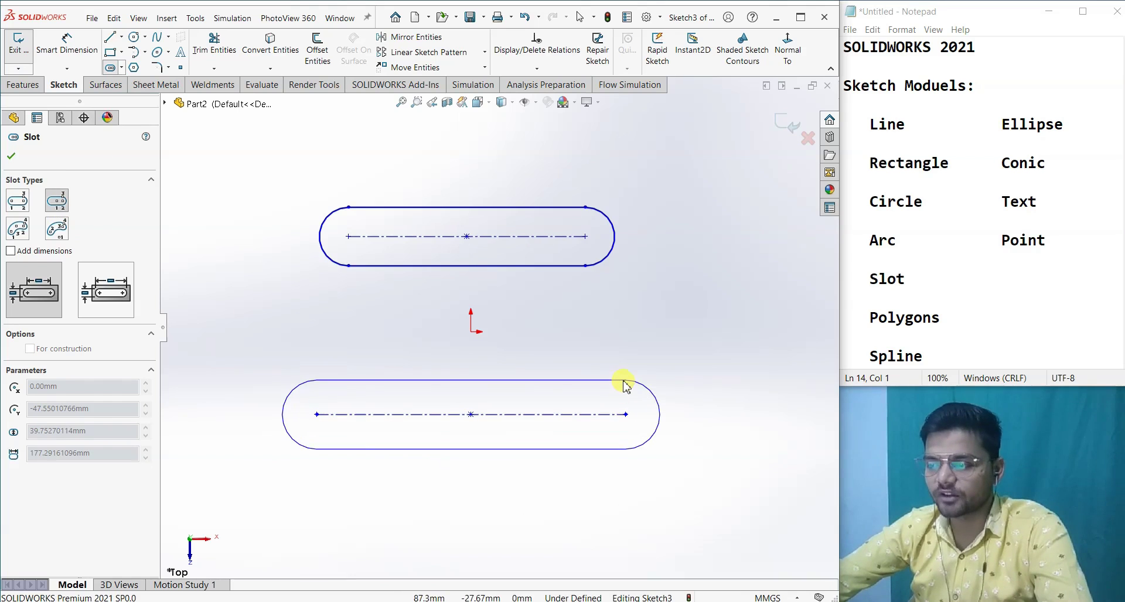
pyautogui.click(623, 377)
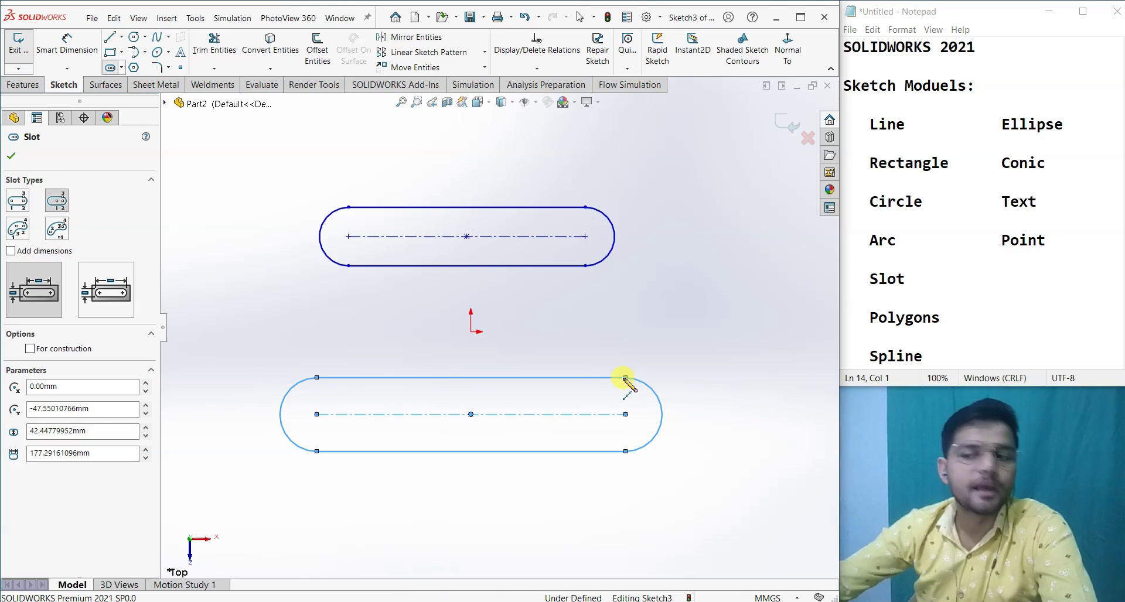
# Draw a 3 point arc slot left of the straight slots, about 151 mm in radius, 71° in span and 65 mm wide.
pyautogui.click(21, 231)
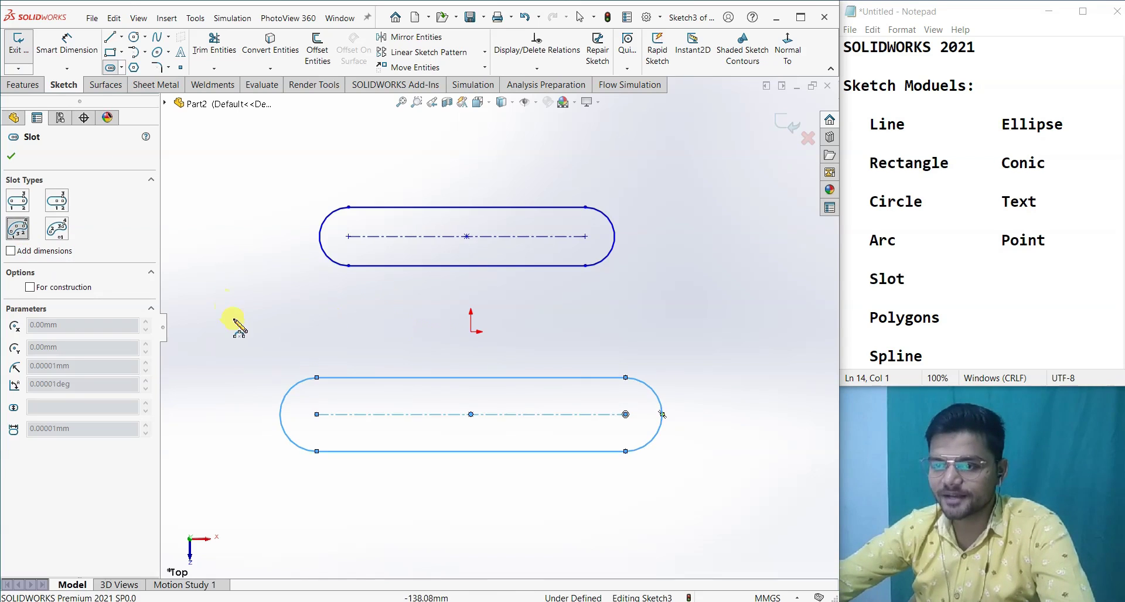
pyautogui.press('z')
pyautogui.click(209, 356)
pyautogui.click(336, 297)
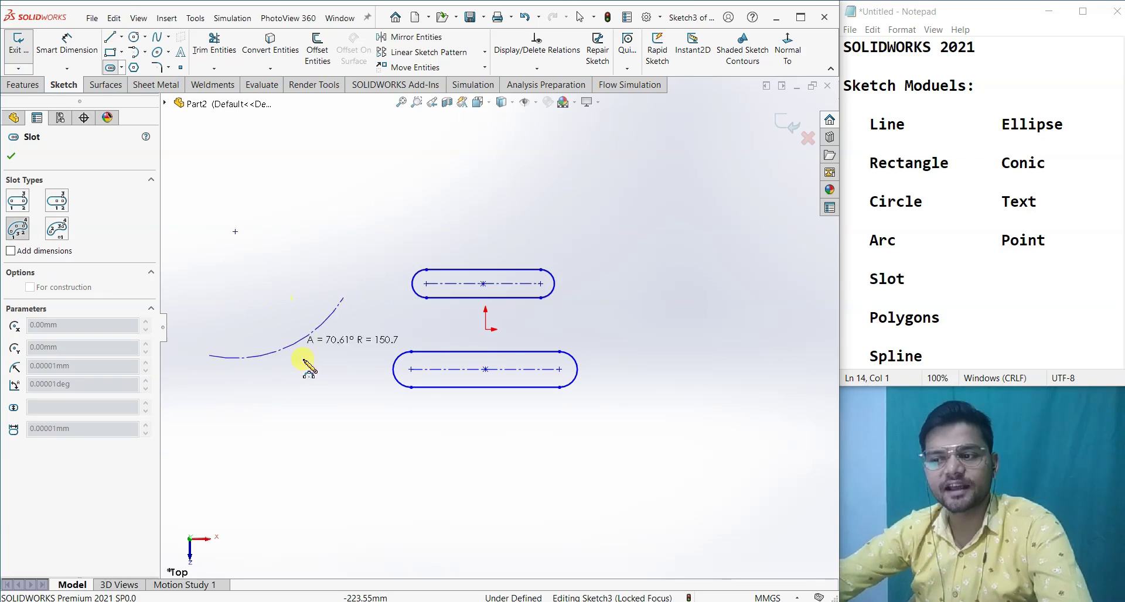
pyautogui.click(270, 314)
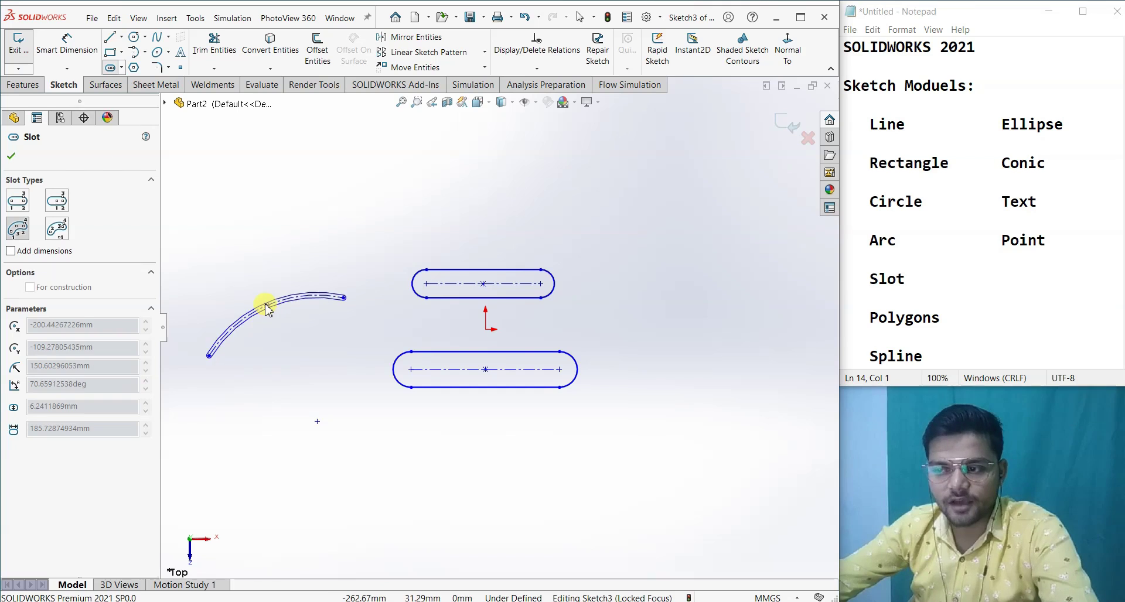
pyautogui.click(280, 334)
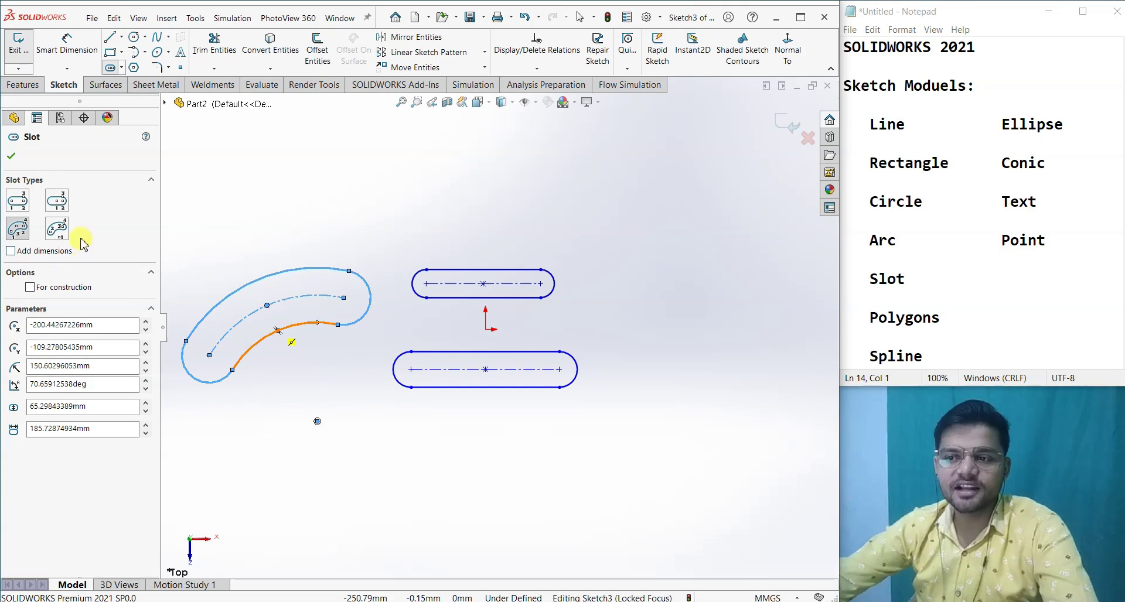
# Draw a centerpoint arc slot right of the straight slots, about 131 mm in radius, 90° in span and 49 mm wide.
pyautogui.click(57, 233)
pyautogui.click(729, 355)
pyautogui.click(787, 263)
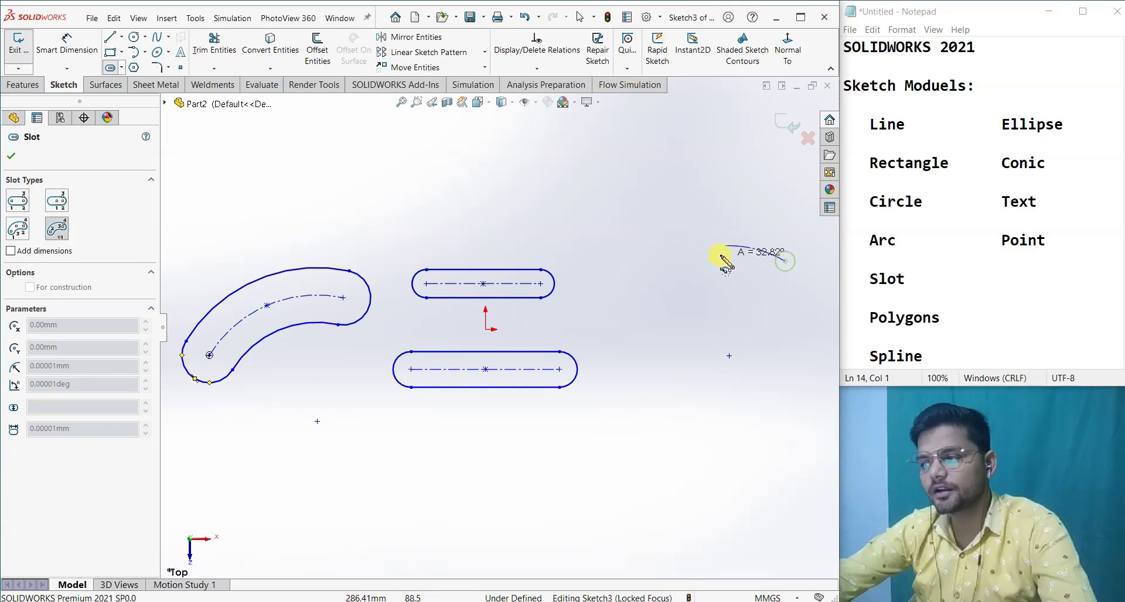
pyautogui.click(634, 299)
pyautogui.click(651, 318)
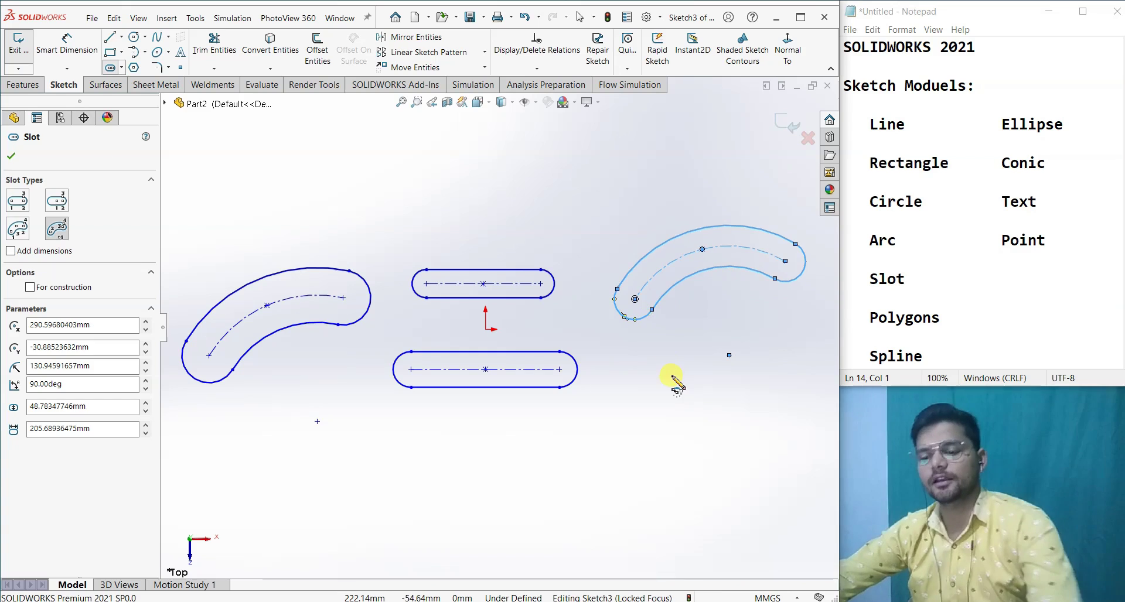
pyautogui.press('Escape')
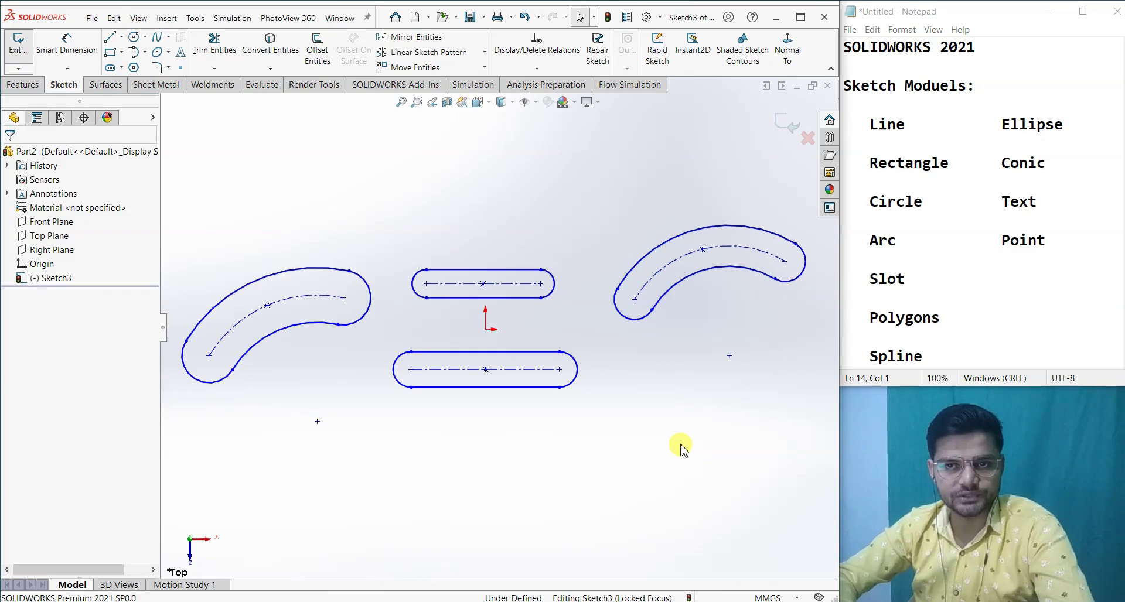
# Select all four slots in the sketch and delete them.
pyautogui.press('z')
pyautogui.press('z')
pyautogui.moveTo(722, 447)
pyautogui.mouseDown()
pyautogui.moveTo(535, 367)
pyautogui.moveTo(271, 227)
pyautogui.mouseUp()
pyautogui.press('Delete')
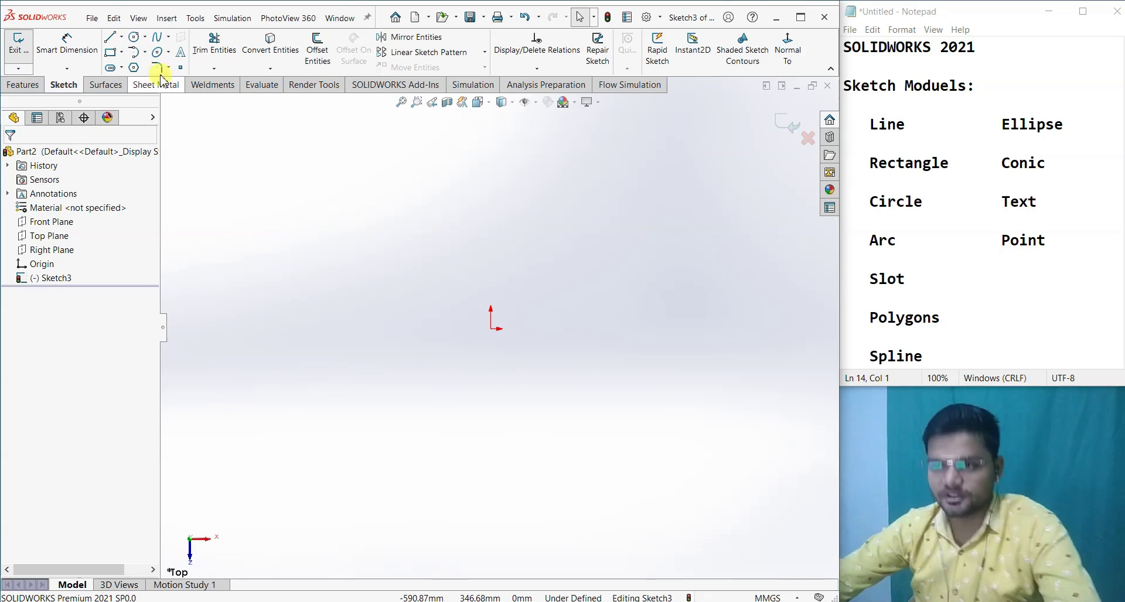
# Draw a circle above and to the left of the origin and examine its edge close up.
pyautogui.click(135, 38)
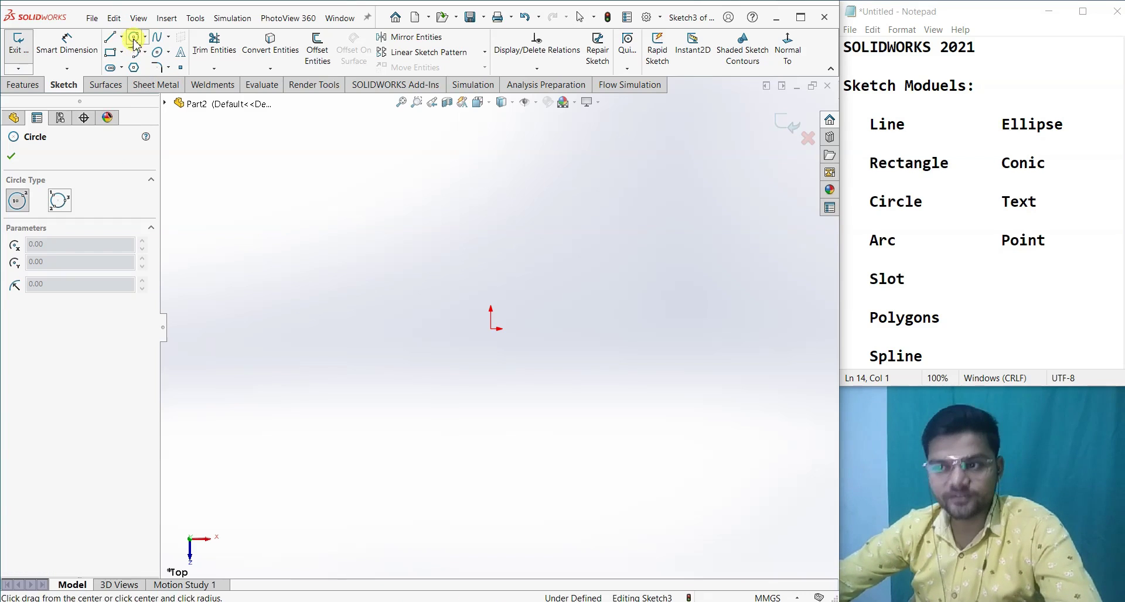
pyautogui.click(409, 244)
pyautogui.click(445, 296)
pyautogui.press('Escape')
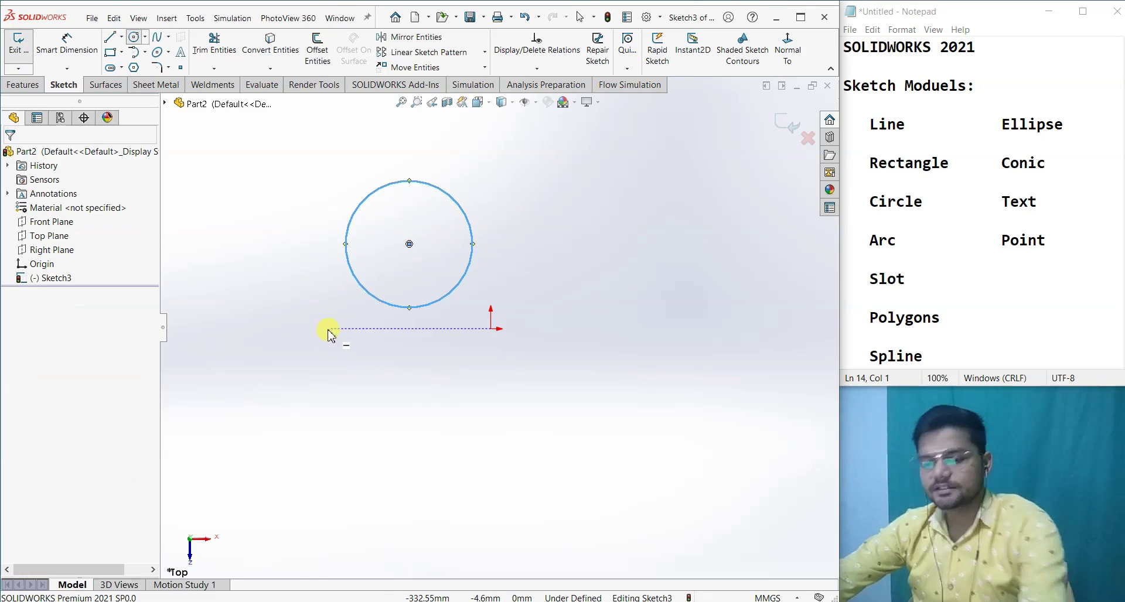
pyautogui.scroll(-8, 405, 209)
pyautogui.scroll(-8, 481, 291)
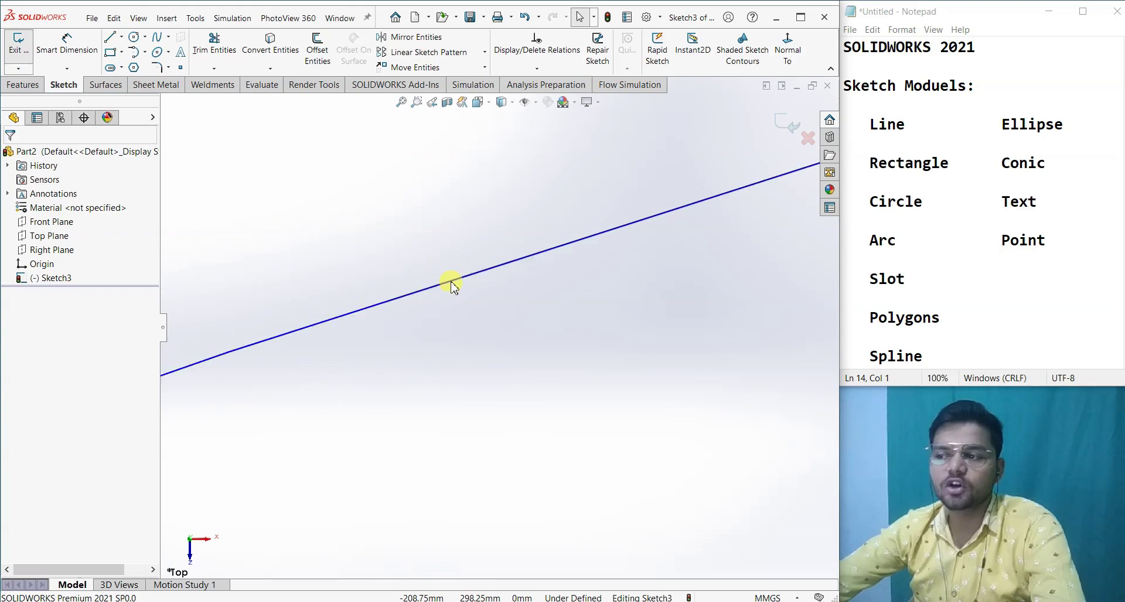
# Examine the curvature of the circle's edge at different magnifications, including with the circle selected.
pyautogui.scroll(5, 455, 293)
pyautogui.scroll(3, 435, 363)
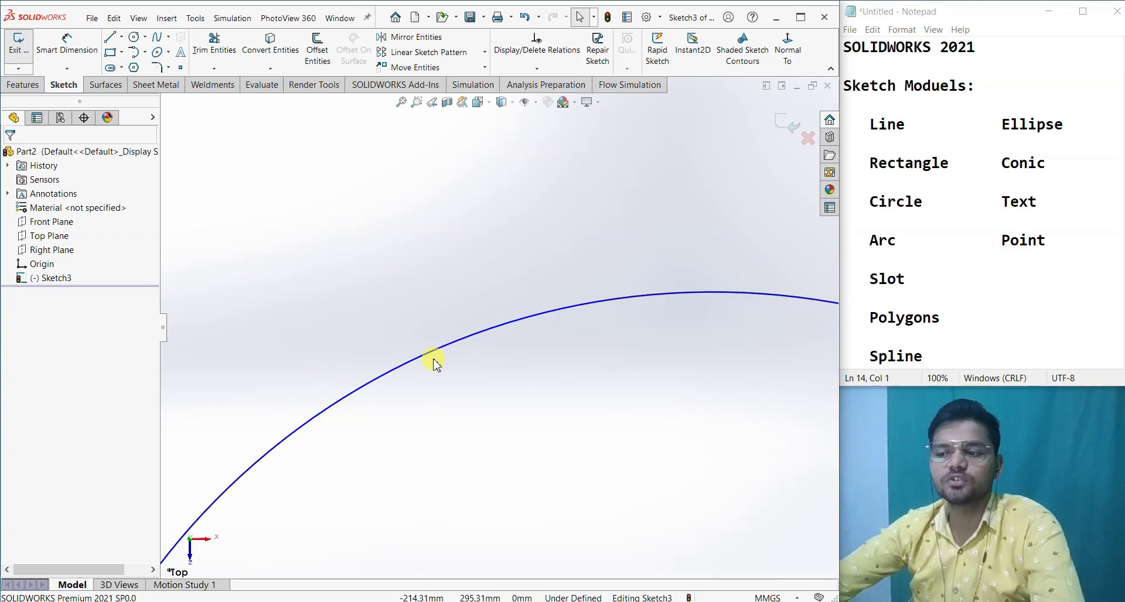
pyautogui.scroll(-2, 452, 351)
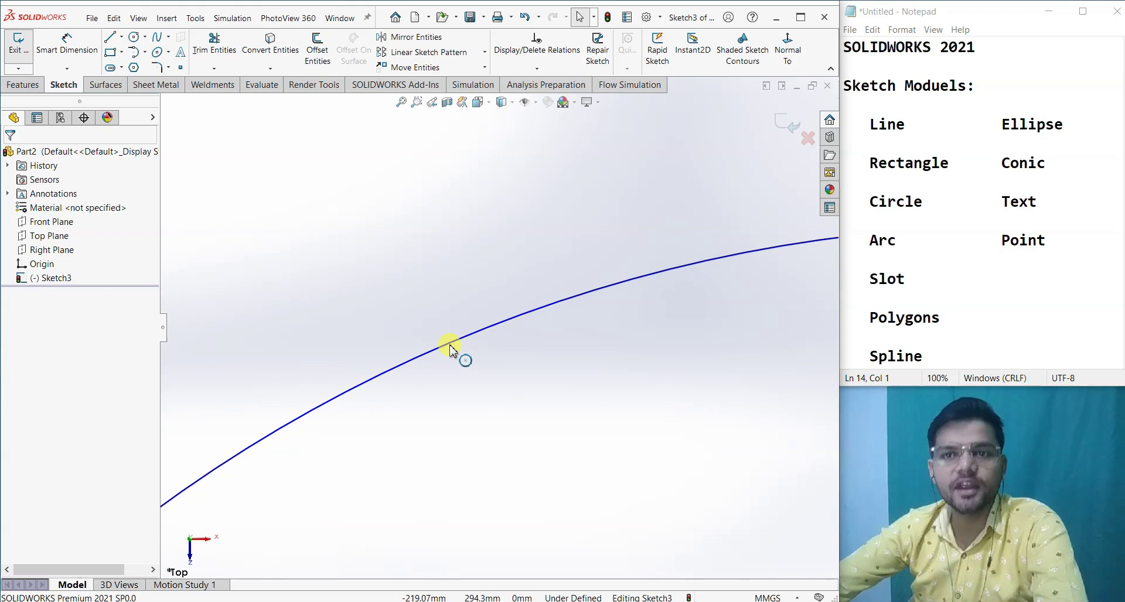
pyautogui.scroll(-3, 469, 360)
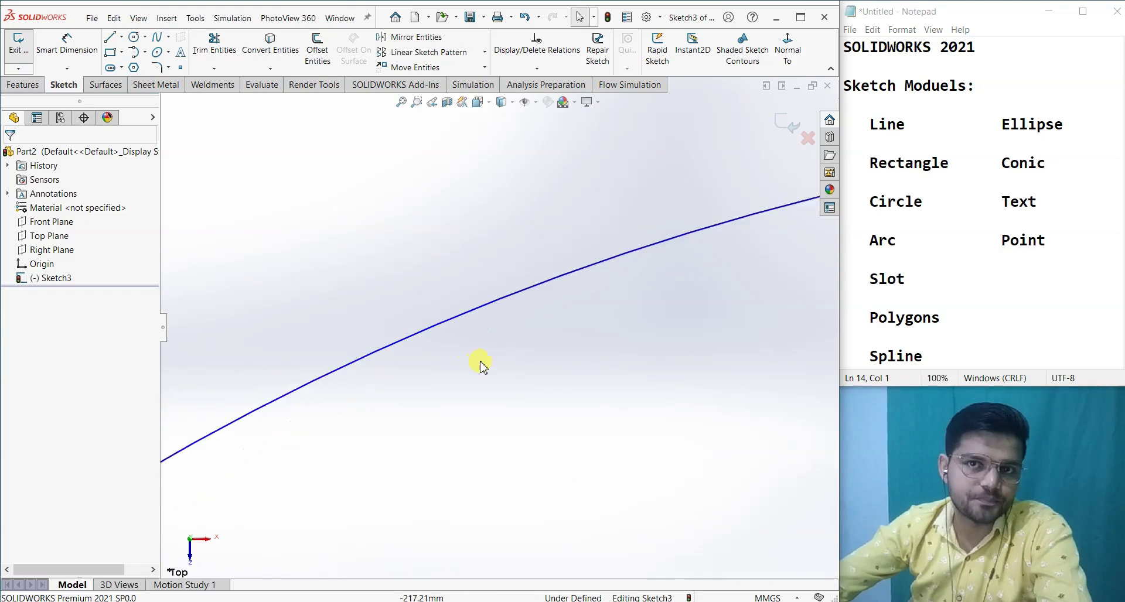
pyautogui.scroll(3, 490, 374)
pyautogui.scroll(1, 486, 362)
pyautogui.click(447, 328)
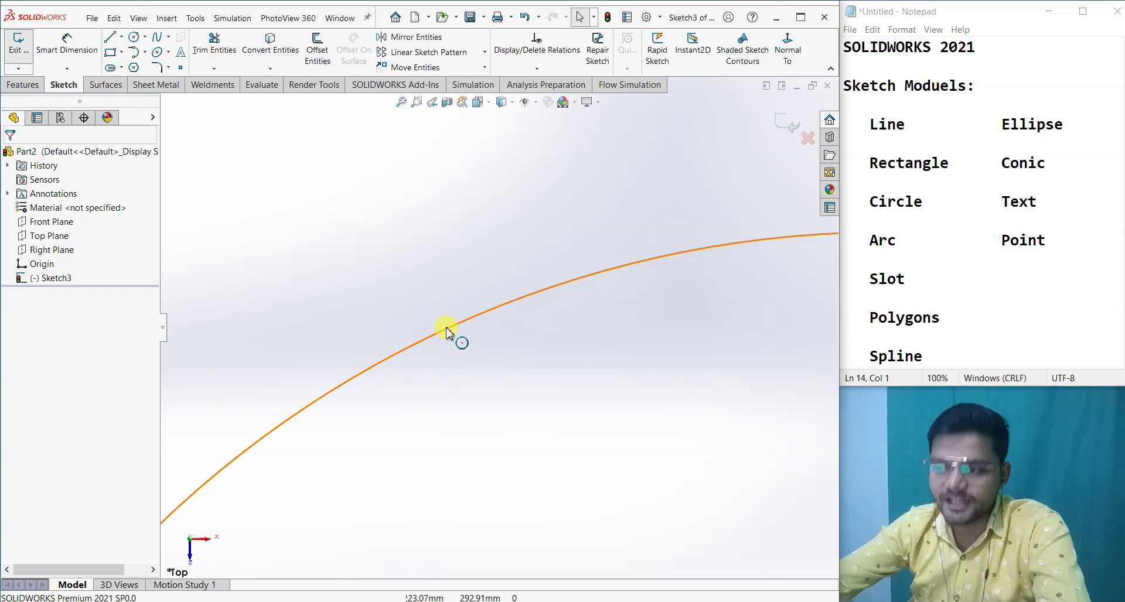
pyautogui.click(501, 375)
# Delete the circle above and to the left of the origin.
pyautogui.scroll(5, 504, 372)
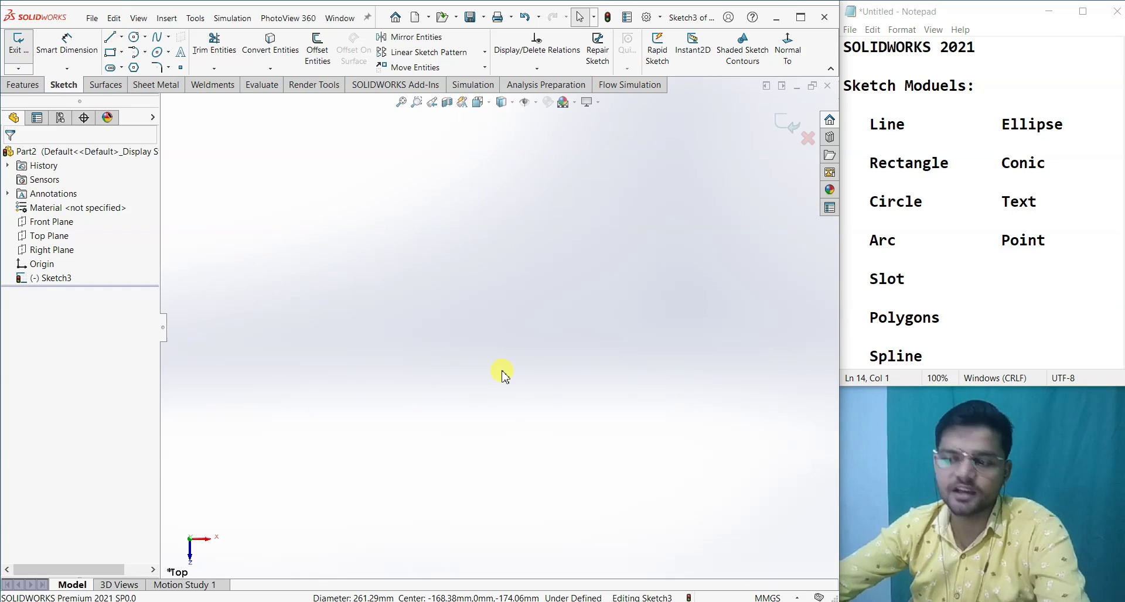
pyautogui.scroll(4, 508, 372)
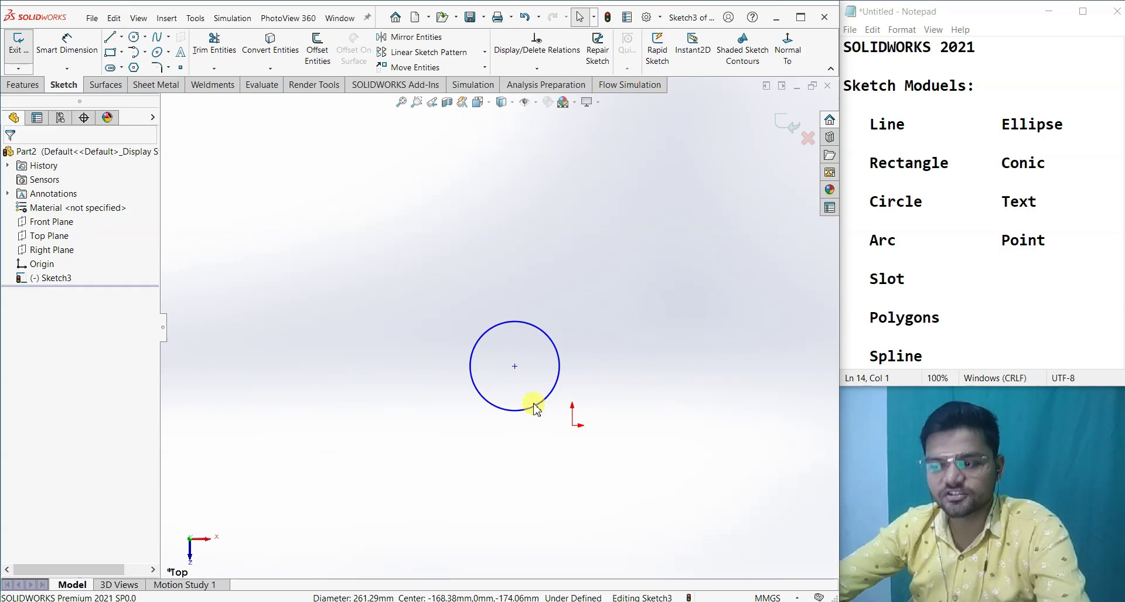
pyautogui.click(518, 408)
pyautogui.press('Delete')
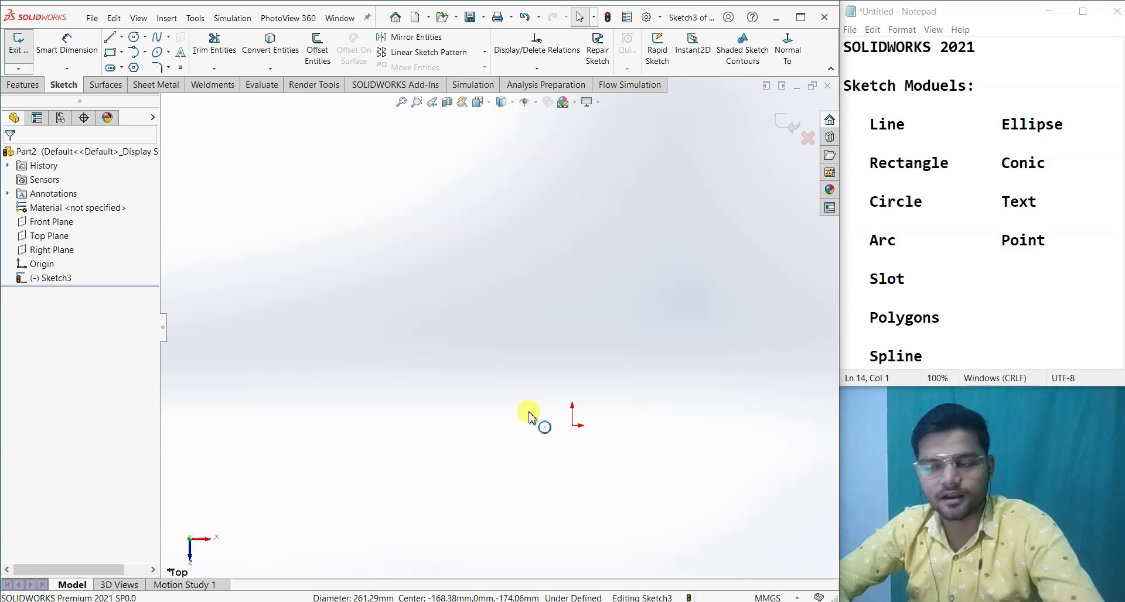
# Draw a six-sided polygon centred on the origin using the inscribed circle option, with a circle about 411 mm in diameter.
pyautogui.click(136, 69)
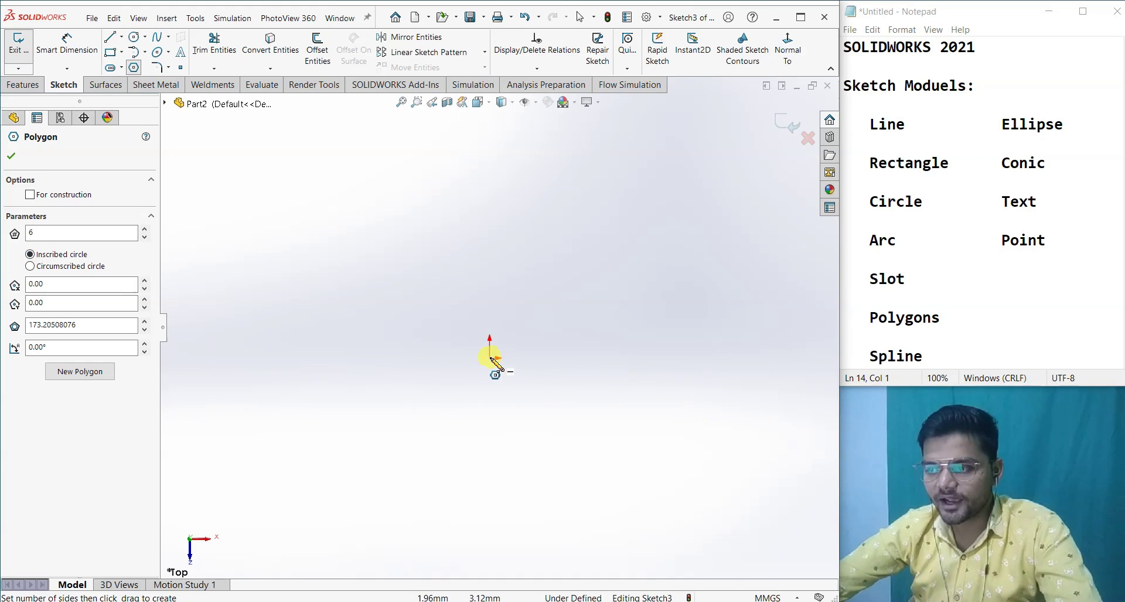
pyautogui.moveTo(490, 358); pyautogui.dragTo(525, 417)
pyautogui.press('Escape')
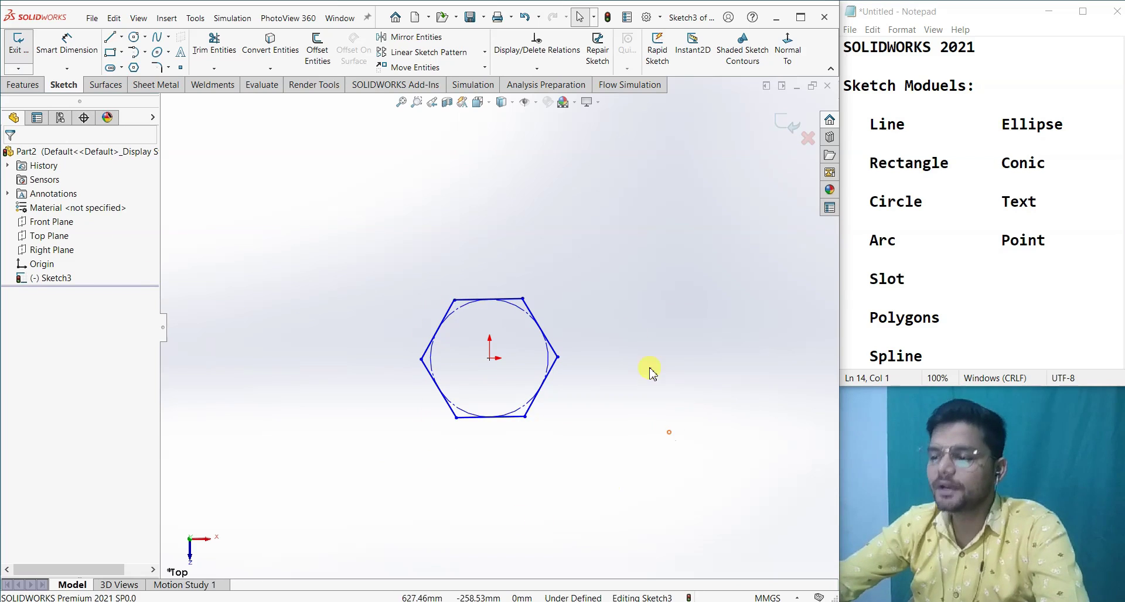
# Dimension the hexagon's inscribed circle to 400 mm diameter and make the hexagon's bottom side horizontal.
pyautogui.press('d')
pyautogui.click(549, 357)
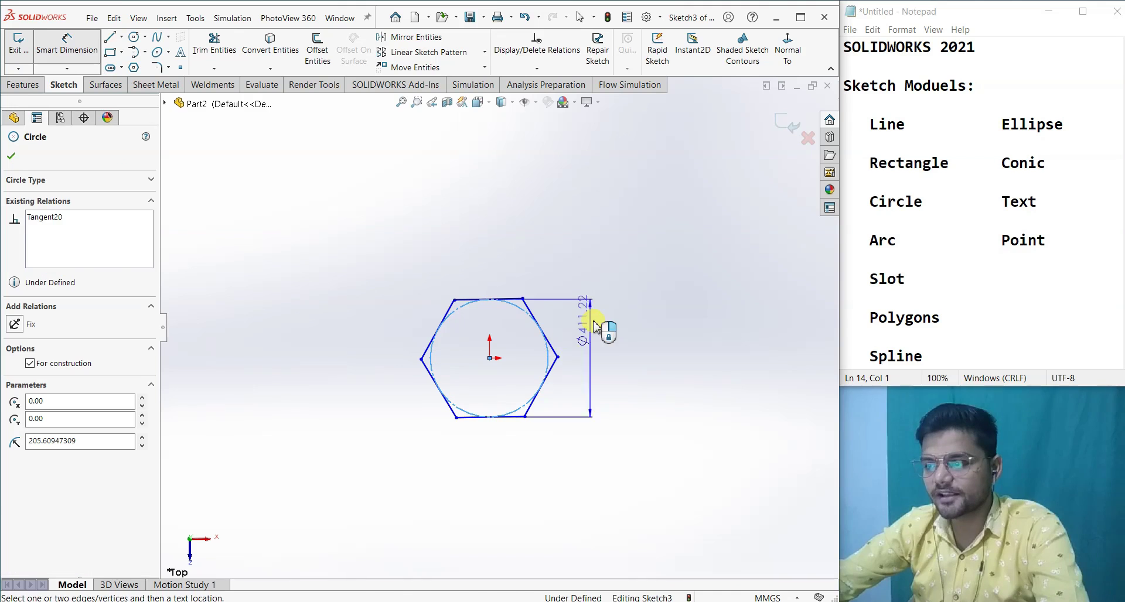
pyautogui.click(604, 358)
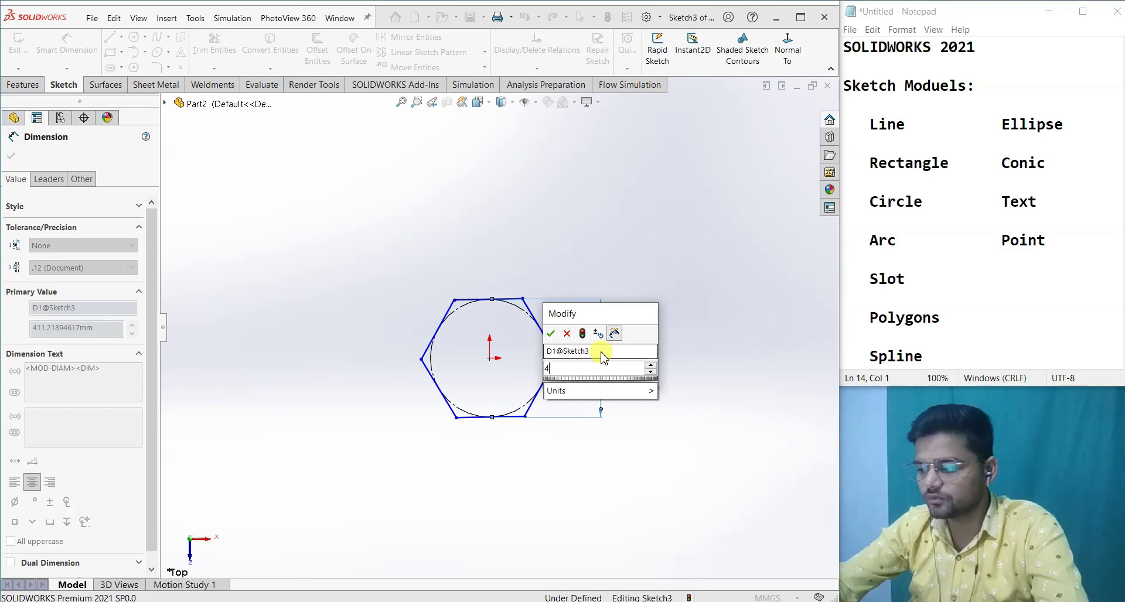
pyautogui.write('400')
pyautogui.press('Return')
pyautogui.press('Escape')
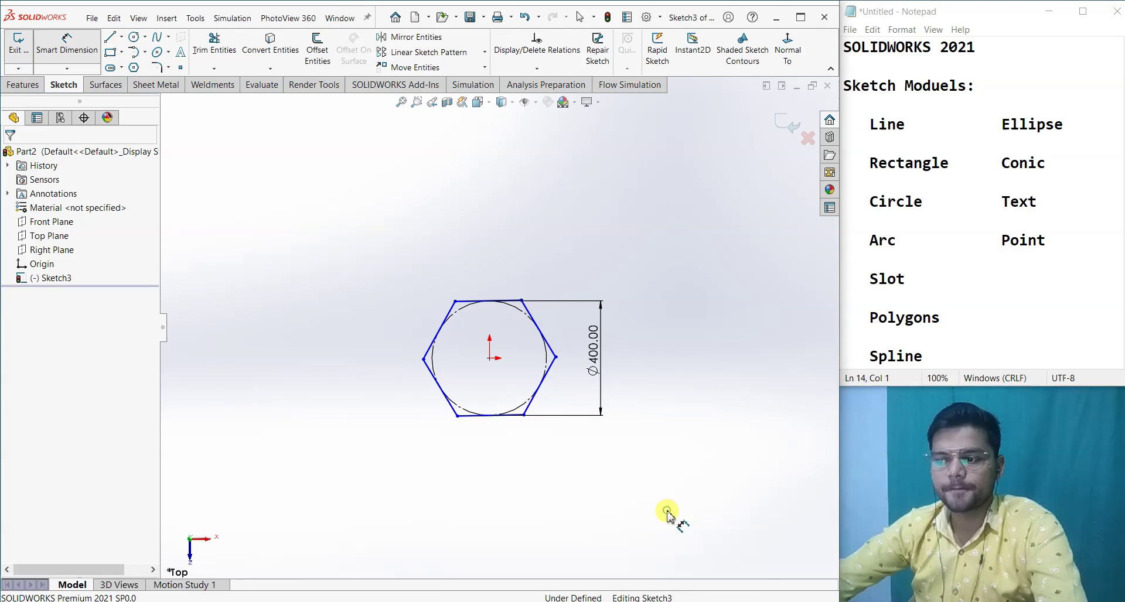
pyautogui.click(514, 415)
pyautogui.click(549, 363)
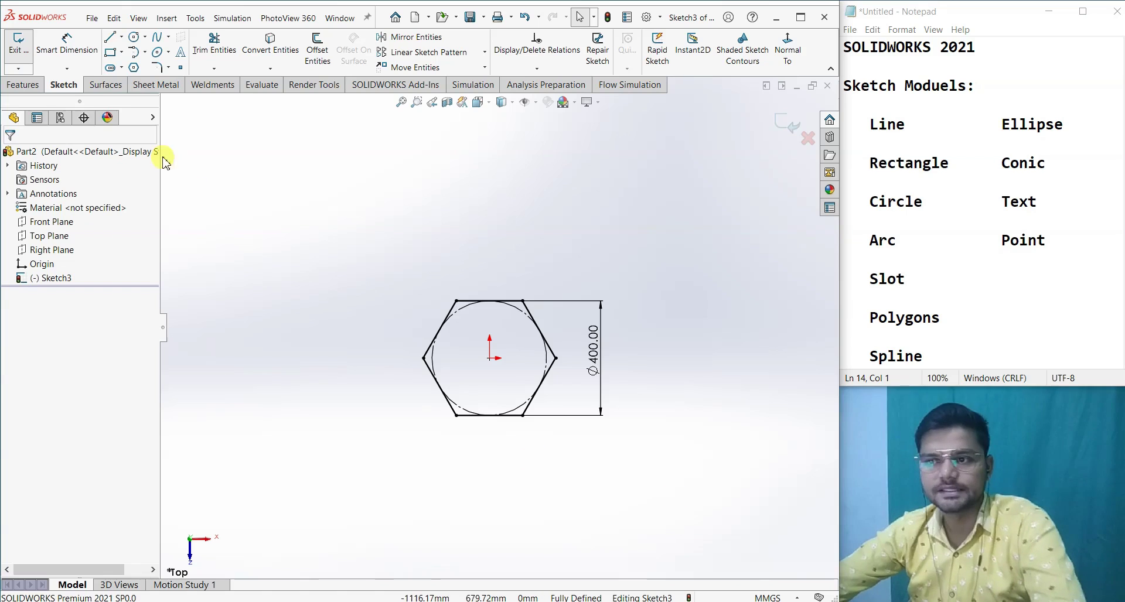
# Draw a second six-sided polygon above and left of the first, using the circumscribed circle option, with a circle about 392 mm in diameter.
pyautogui.click(133, 68)
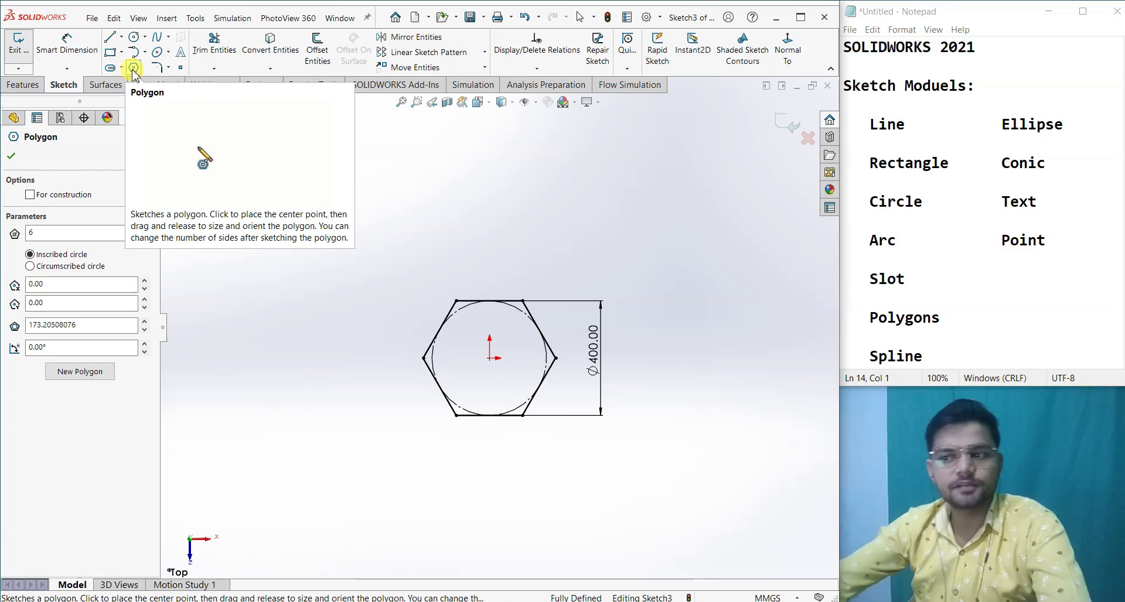
pyautogui.click(64, 270)
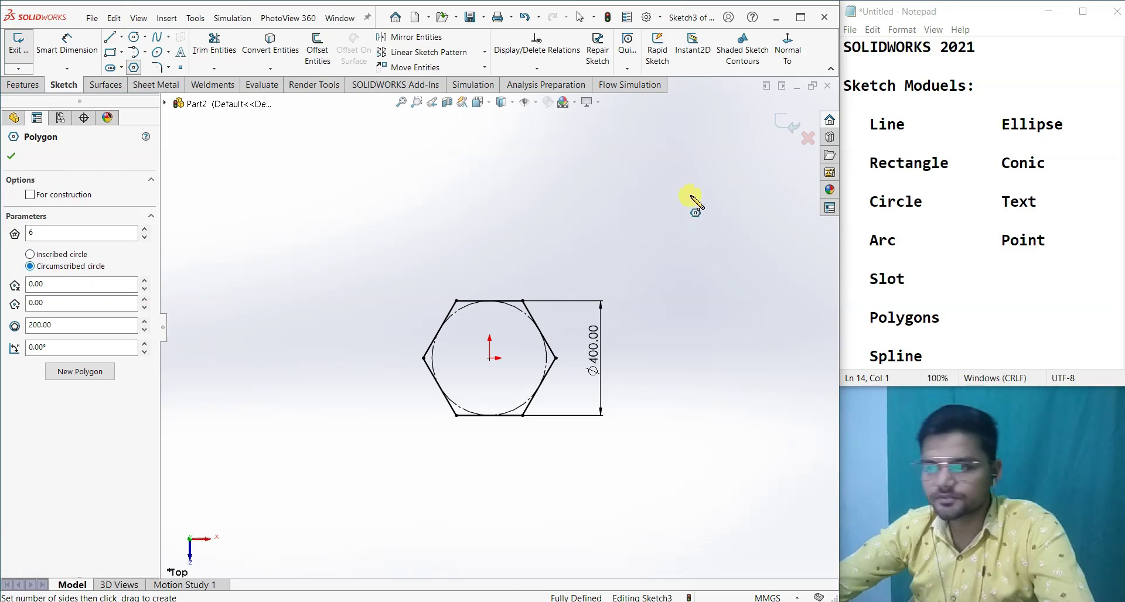
pyautogui.moveTo(293, 273); pyautogui.dragTo(322, 323)
pyautogui.press('Escape')
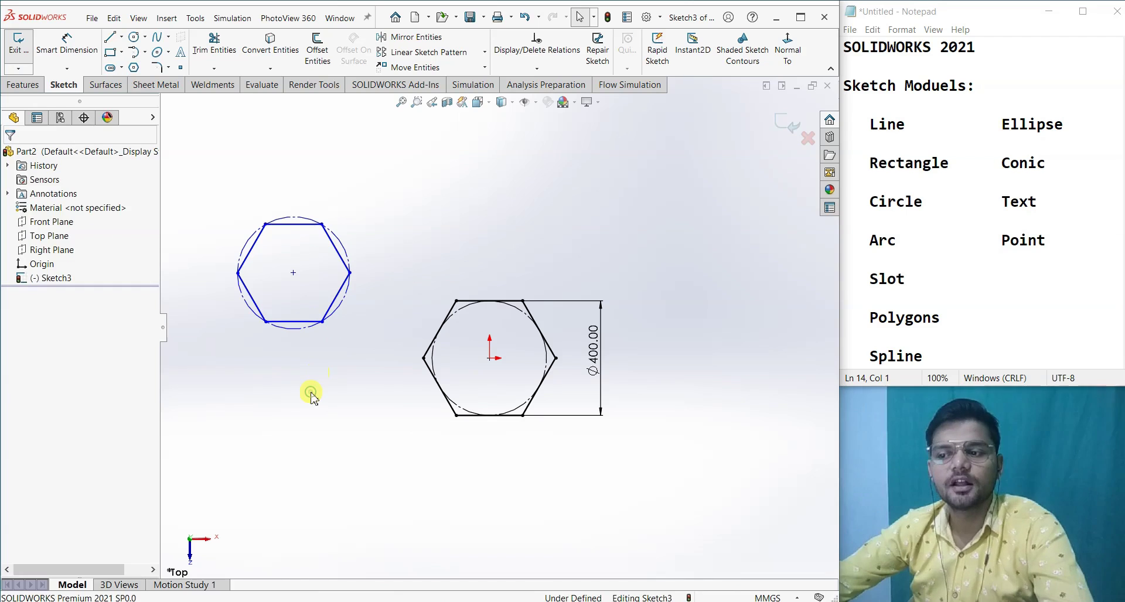
# Dimension the second hexagon's circumscribed circle to 400 mm diameter.
pyautogui.click(68, 41)
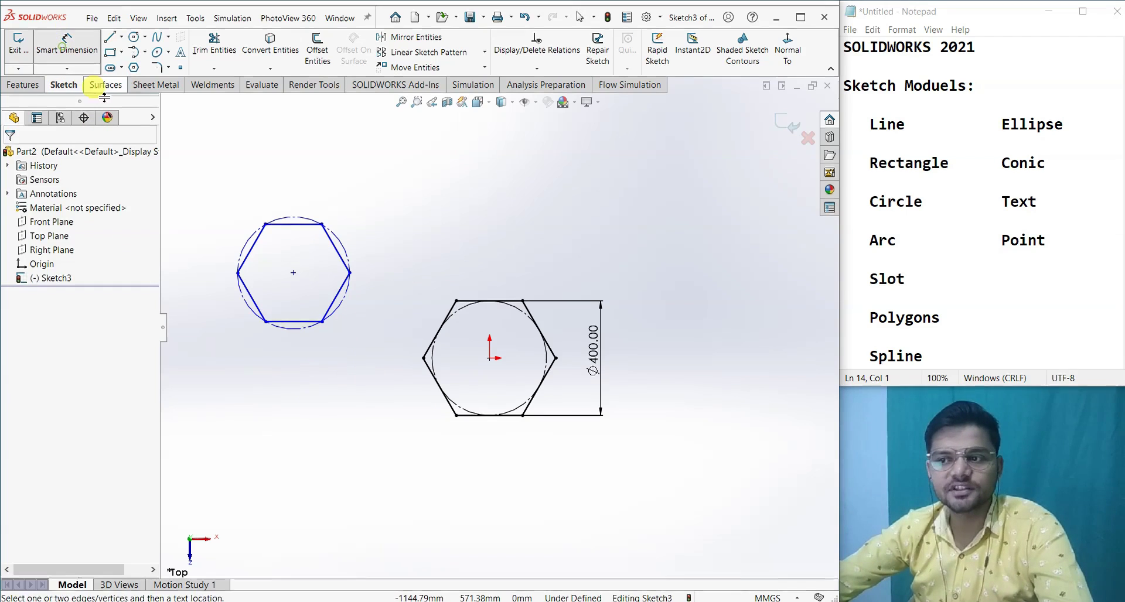
pyautogui.click(342, 249)
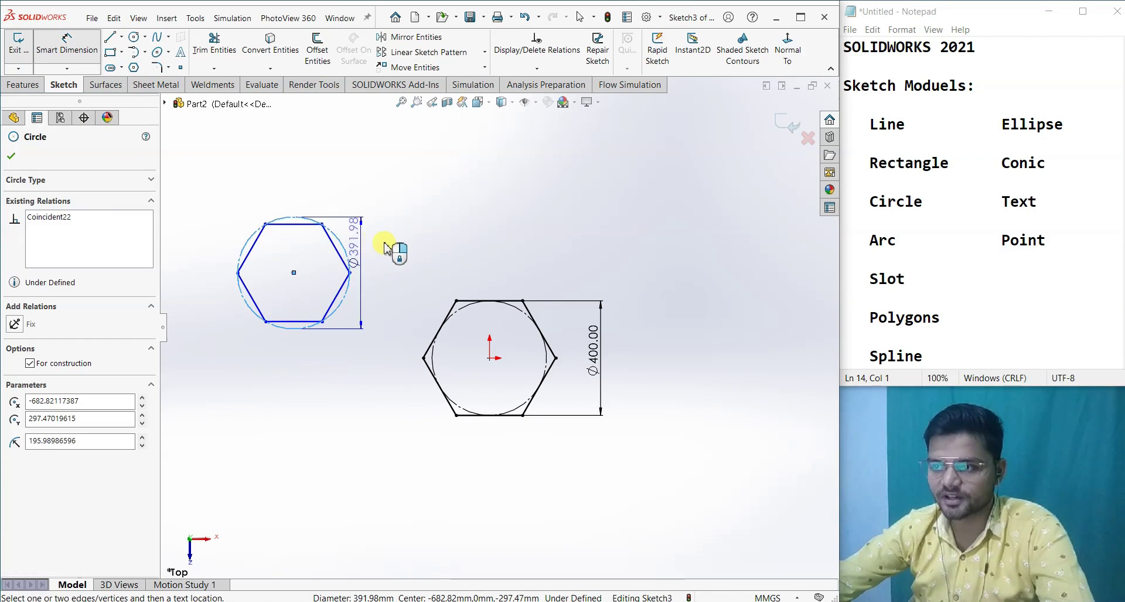
pyautogui.click(389, 246)
pyautogui.write('400')
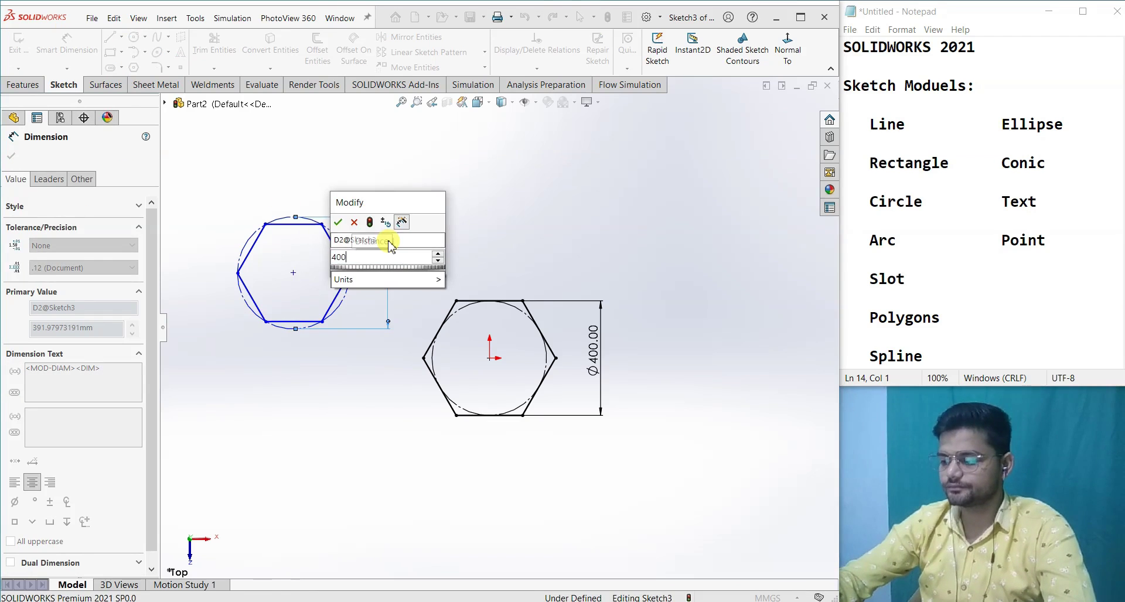
pyautogui.press('Return')
pyautogui.click(371, 402)
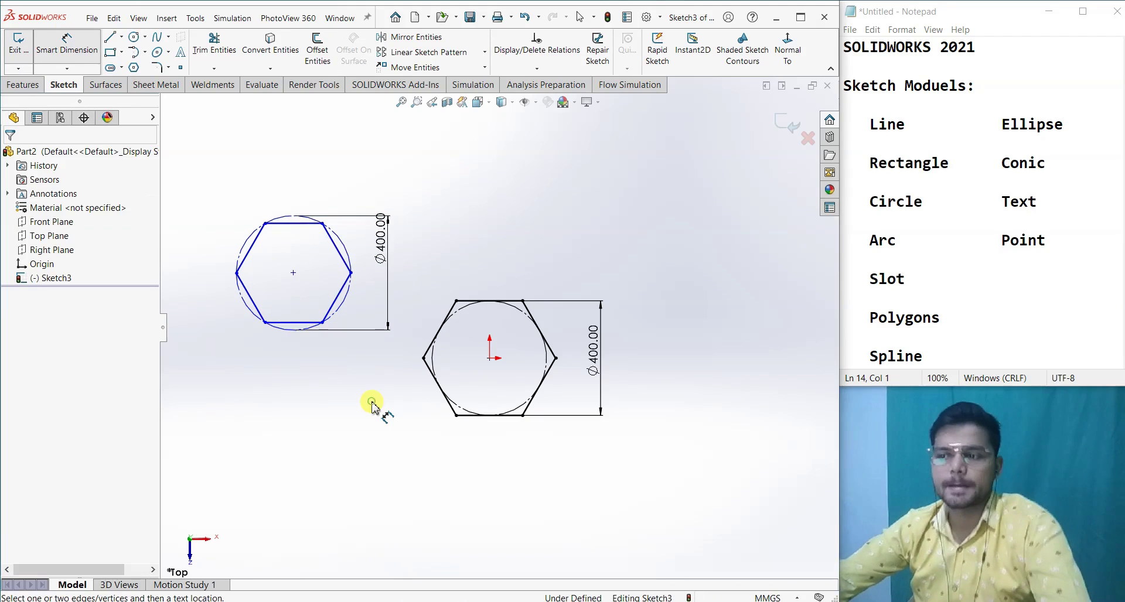
pyautogui.press('Escape')
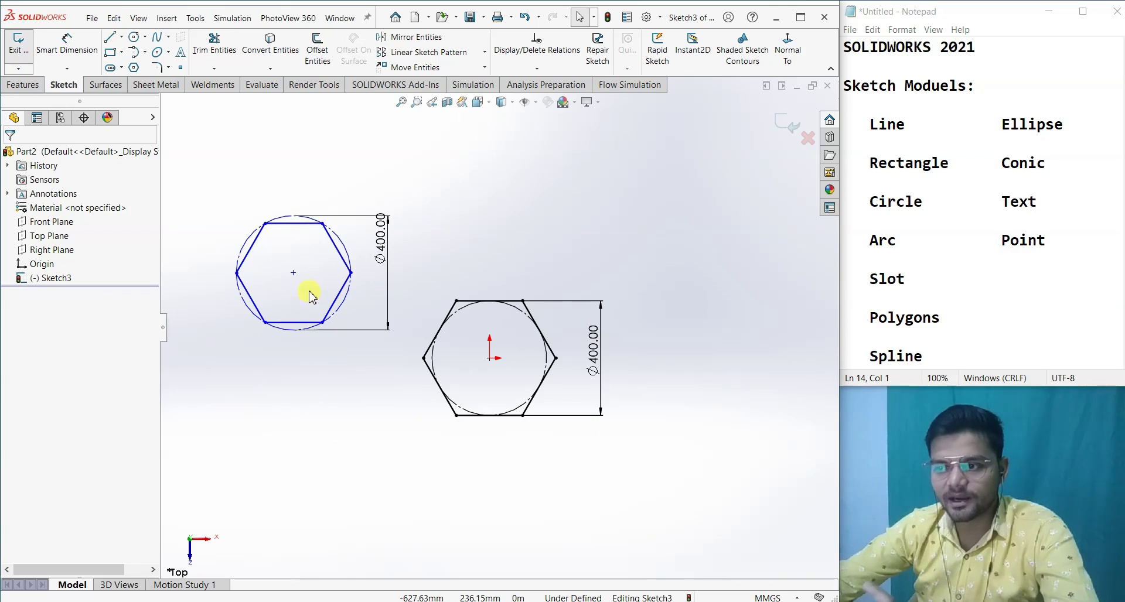
# Make the second hexagon's bottom side horizontal and move its centre onto the origin.
pyautogui.click(301, 322)
pyautogui.click(337, 269)
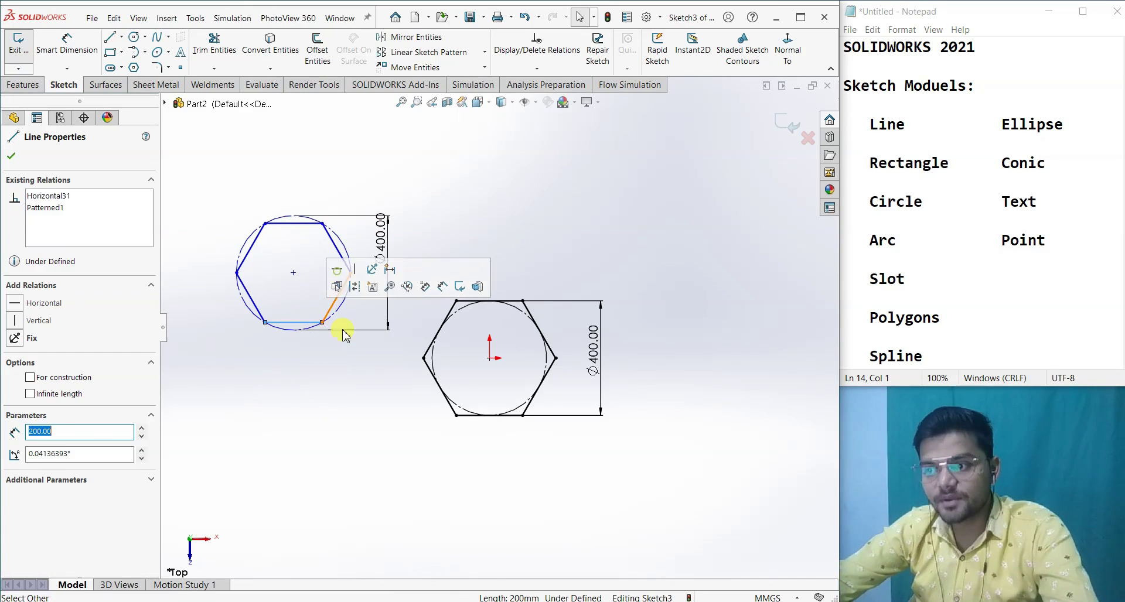
pyautogui.click(377, 414)
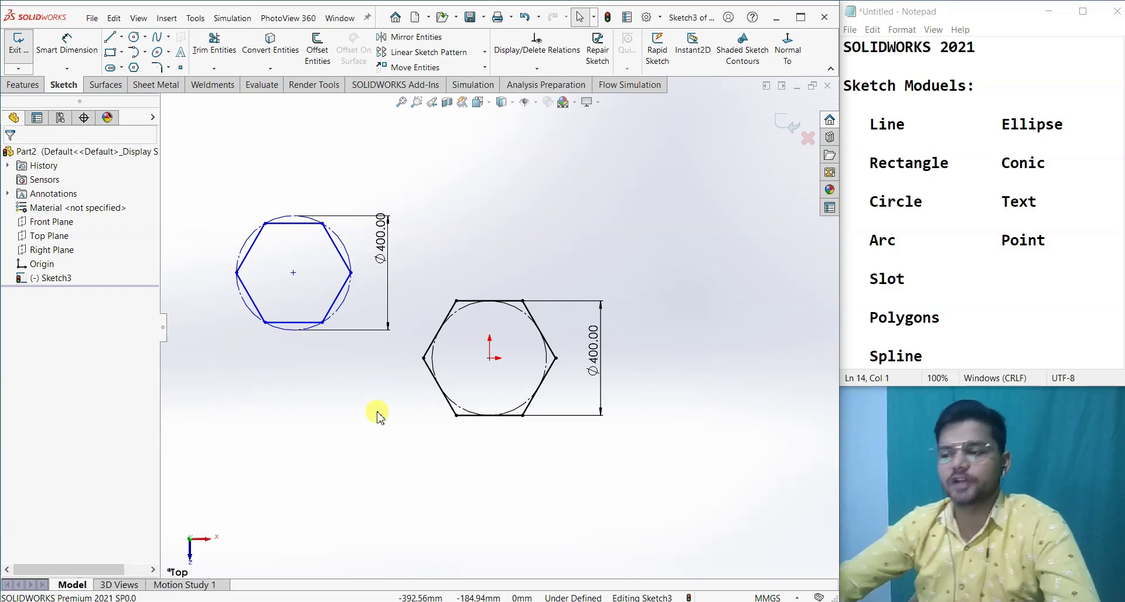
pyautogui.moveTo(294, 274)
pyautogui.mouseDown()
pyautogui.moveTo(331, 337)
pyautogui.moveTo(482, 374)
pyautogui.moveTo(490, 359)
pyautogui.mouseUp()
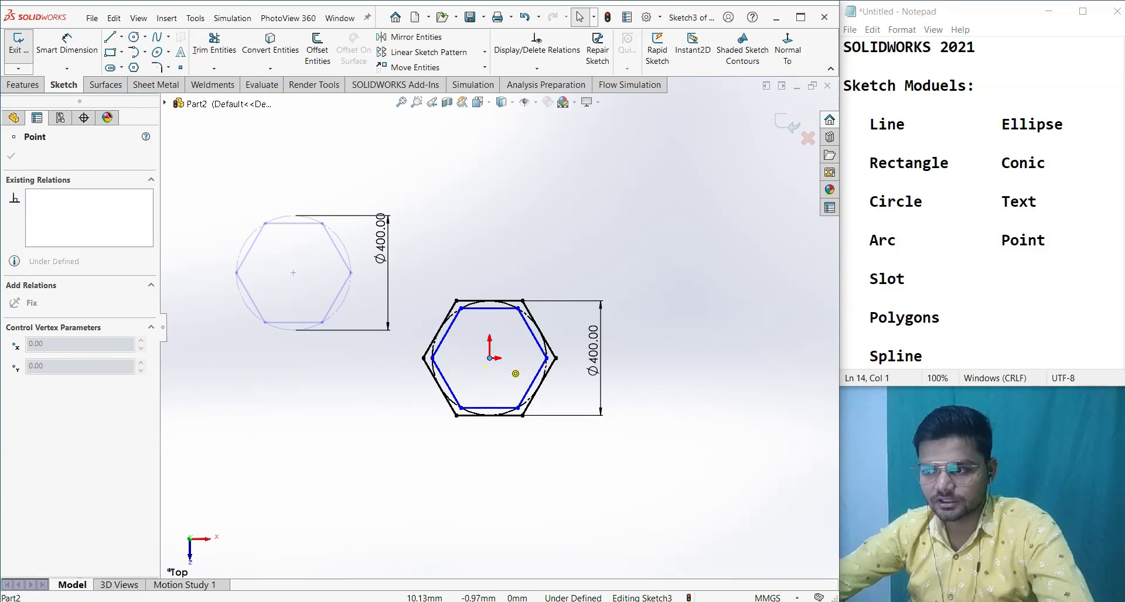
pyautogui.click(346, 456)
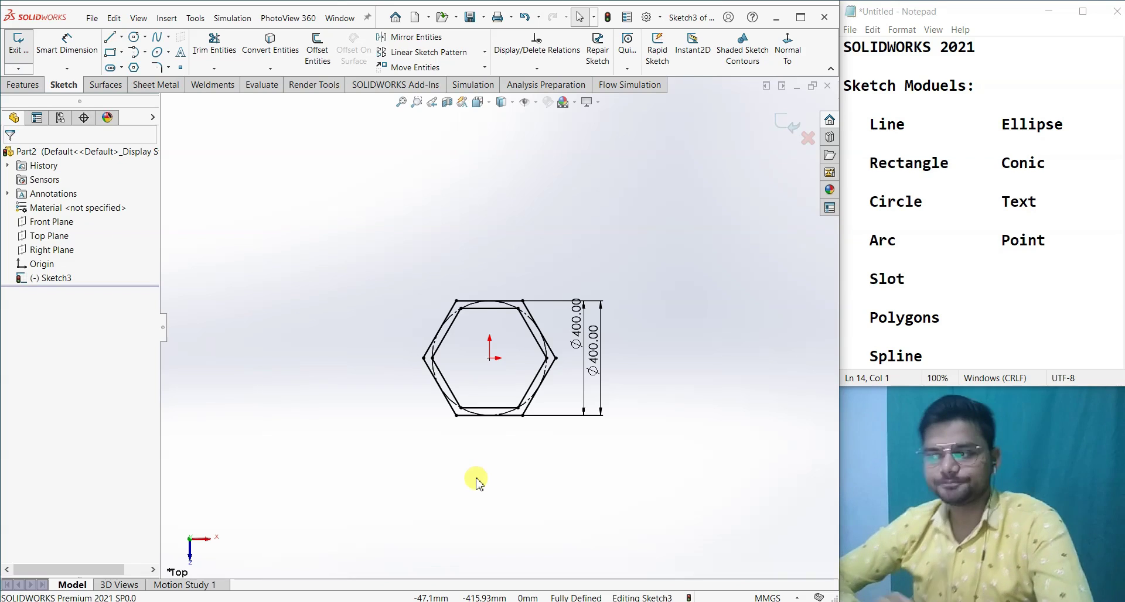
# Select both concentric hexagons with their dimensions and delete them.
pyautogui.scroll(-2, 504, 410)
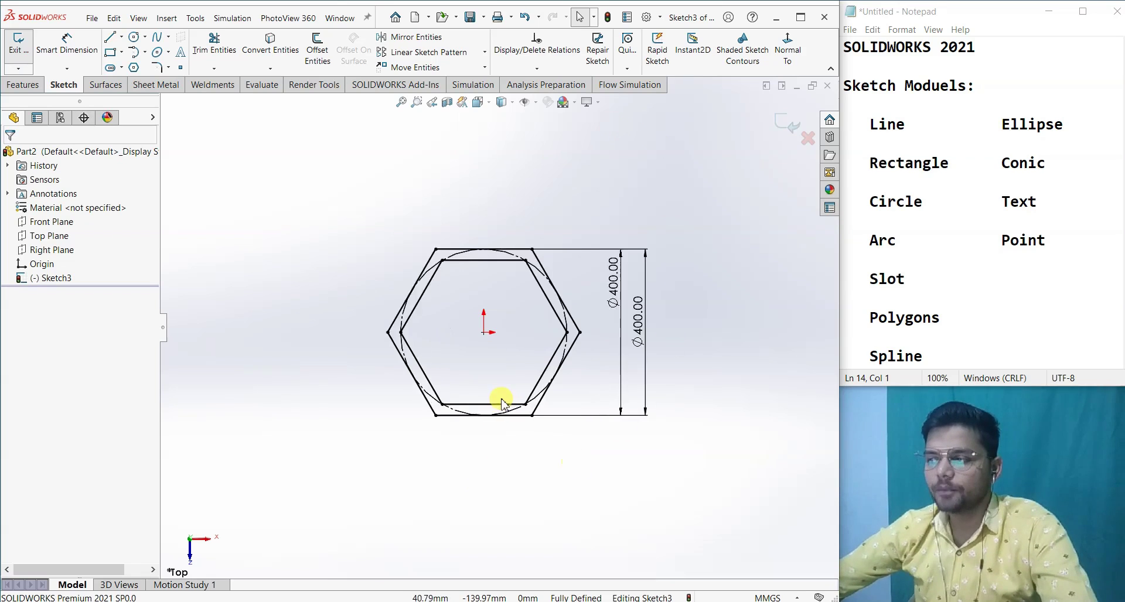
pyautogui.scroll(4, 502, 402)
pyautogui.moveTo(617, 439); pyautogui.dragTo(394, 223)
pyautogui.press('Delete')
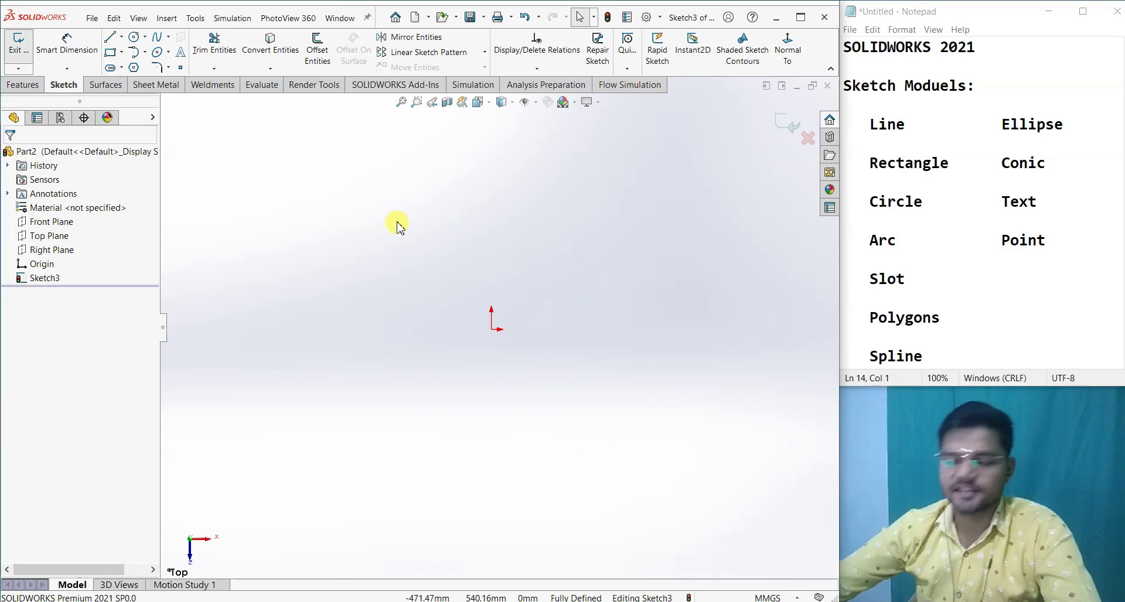
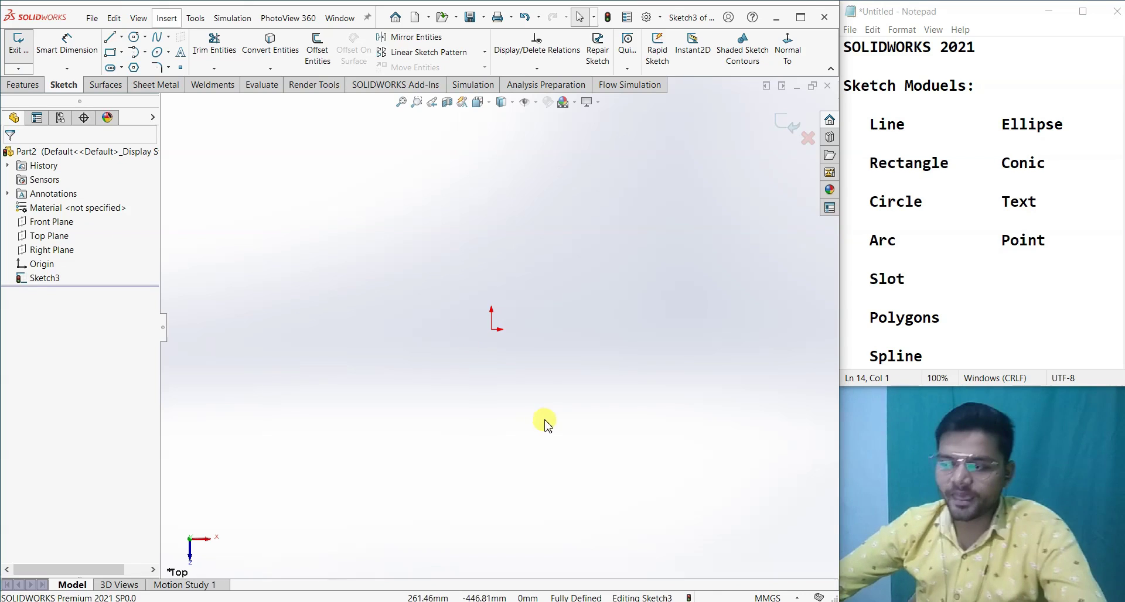
# Draw a many-point open spline from left of the origin, over and around it, to a point below-left, about 5340 mm in arc length.
pyautogui.click(157, 39)
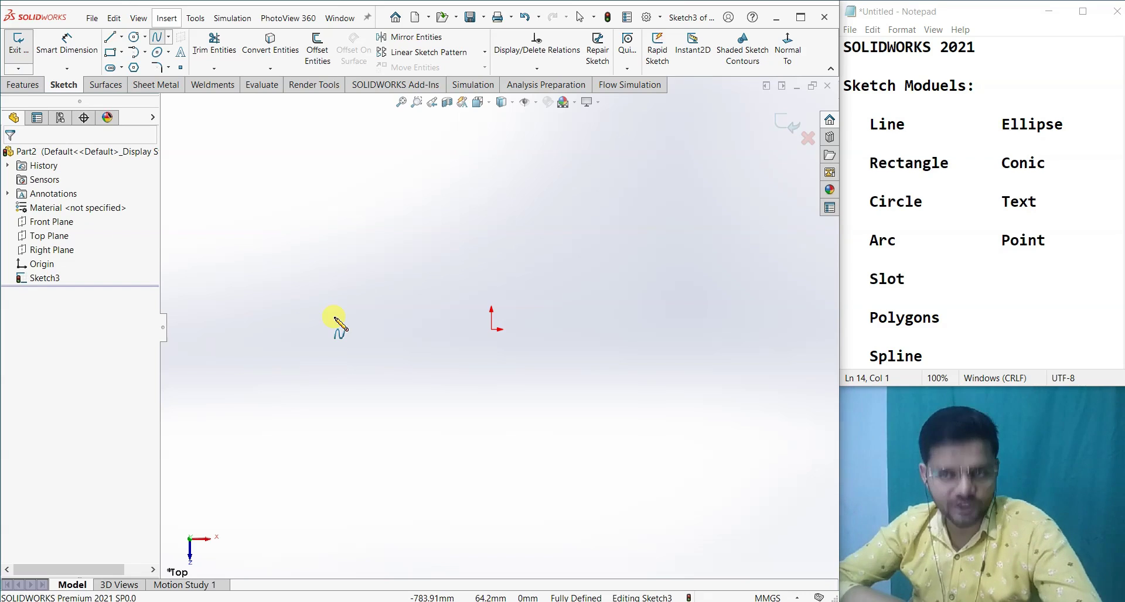
pyautogui.click(243, 329)
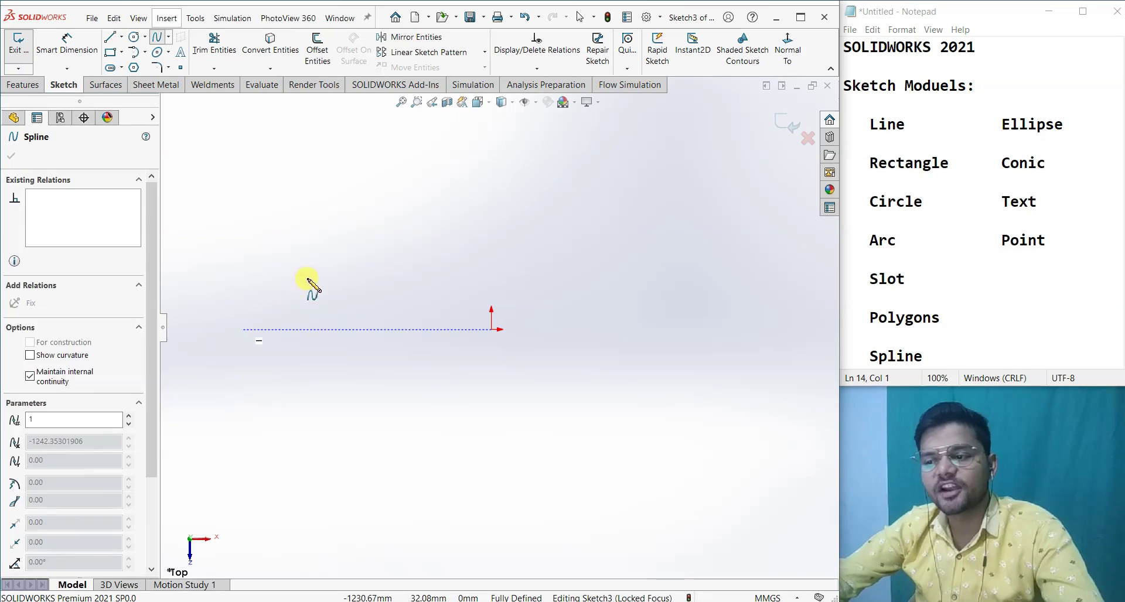
pyautogui.click(314, 263)
pyautogui.click(369, 298)
pyautogui.click(433, 260)
pyautogui.click(496, 263)
pyautogui.click(534, 259)
pyautogui.click(563, 266)
pyautogui.click(595, 267)
pyautogui.click(620, 280)
pyautogui.click(644, 306)
pyautogui.click(653, 312)
pyautogui.click(647, 334)
pyautogui.click(642, 355)
pyautogui.click(647, 371)
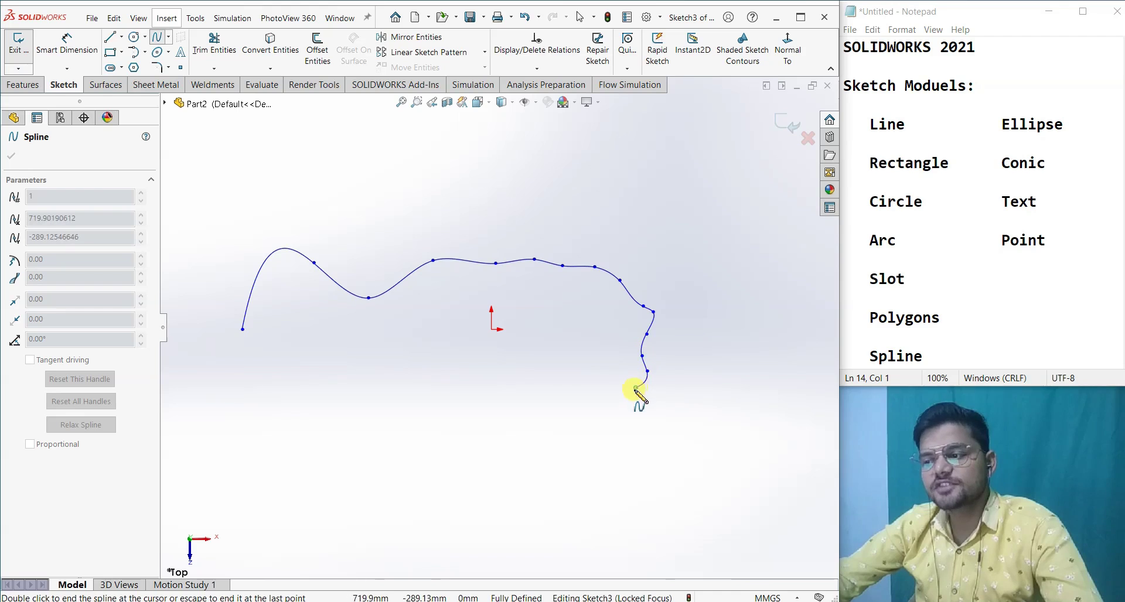
pyautogui.click(634, 389)
pyautogui.click(624, 406)
pyautogui.click(612, 431)
pyautogui.click(592, 437)
pyautogui.click(577, 439)
pyautogui.click(572, 440)
pyautogui.click(561, 455)
pyautogui.click(548, 464)
pyautogui.click(530, 468)
pyautogui.click(515, 462)
pyautogui.click(510, 452)
pyautogui.click(511, 443)
pyautogui.click(519, 433)
pyautogui.click(530, 421)
pyautogui.click(539, 411)
pyautogui.click(538, 391)
pyautogui.click(529, 380)
pyautogui.click(524, 368)
pyautogui.click(531, 358)
pyautogui.click(539, 350)
pyautogui.click(544, 336)
pyautogui.click(530, 325)
pyautogui.click(523, 325)
pyautogui.click(507, 337)
pyautogui.click(501, 347)
pyautogui.click(494, 355)
pyautogui.click(485, 357)
pyautogui.click(466, 356)
pyautogui.click(461, 371)
pyautogui.click(460, 378)
pyautogui.click(445, 384)
pyautogui.click(435, 391)
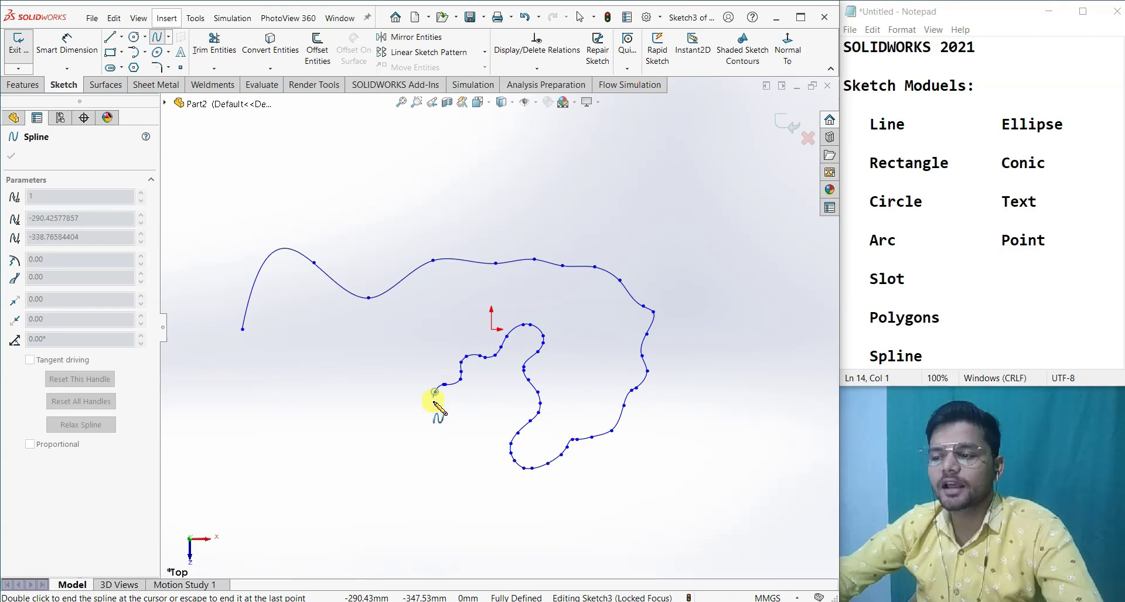
pyautogui.doubleClick(434, 401)
# Draw a second open spline from just below the first one's end, looping down and back up beneath its first dip.
pyautogui.click(438, 459)
pyautogui.click(431, 470)
pyautogui.click(422, 478)
pyautogui.click(424, 491)
pyautogui.click(417, 497)
pyautogui.click(412, 506)
pyautogui.click(389, 516)
pyautogui.click(372, 504)
pyautogui.click(364, 493)
pyautogui.click(361, 480)
pyautogui.click(365, 466)
pyautogui.click(375, 454)
pyautogui.click(378, 435)
pyautogui.click(373, 407)
pyautogui.click(360, 388)
pyautogui.click(343, 373)
pyautogui.click(332, 361)
pyautogui.click(325, 340)
pyautogui.click(323, 325)
pyautogui.click(323, 304)
pyautogui.click(314, 287)
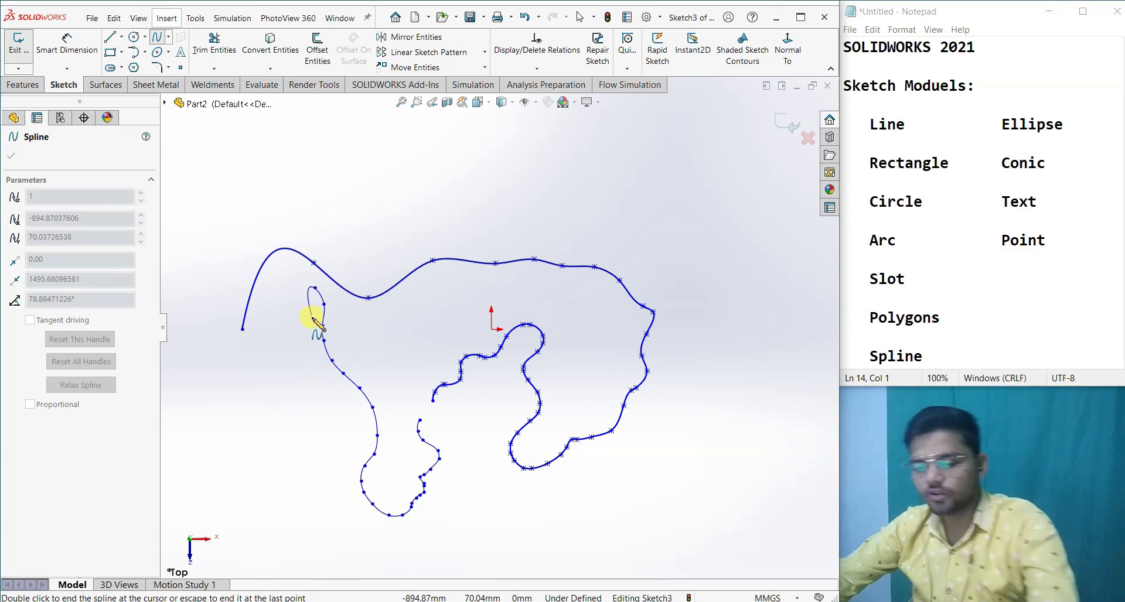
pyautogui.press('Escape')
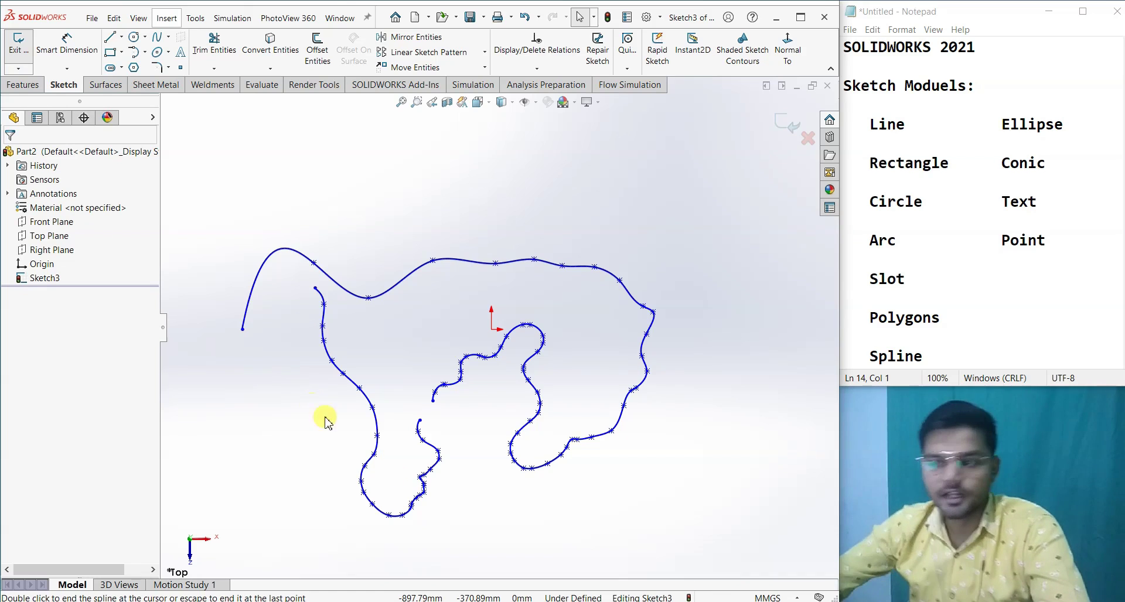
# Delete the second spline and select the remaining long spline.
pyautogui.click(351, 390)
pyautogui.press('Delete')
pyautogui.click(343, 291)
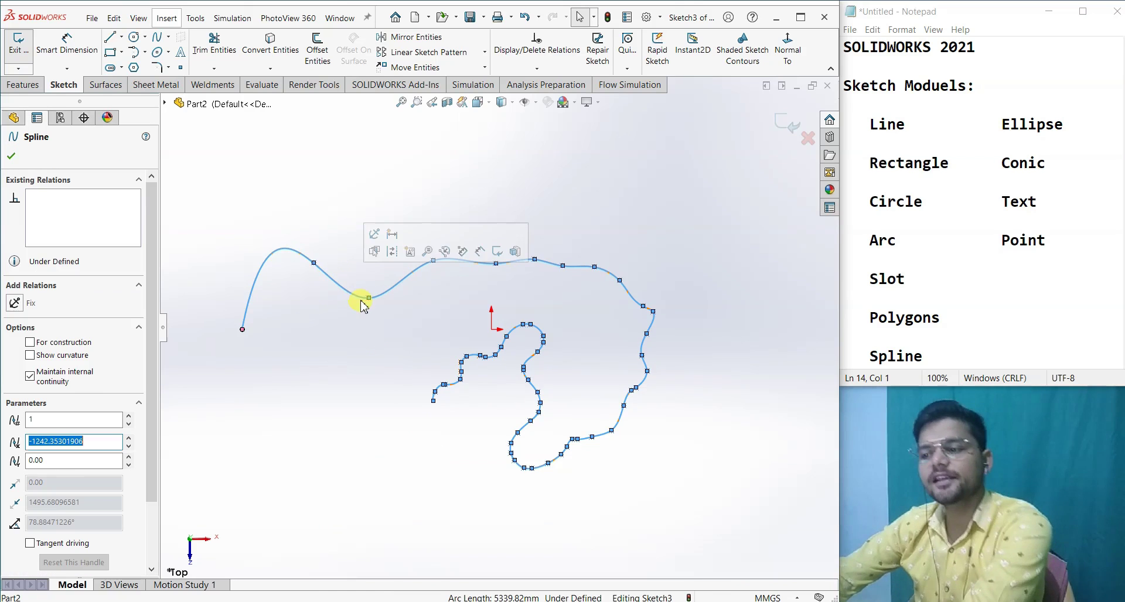
# Delete the remaining long spline and draw a four-point S-shaped spline from left of the origin, passing just above it, to the upper right.
pyautogui.press('Delete')
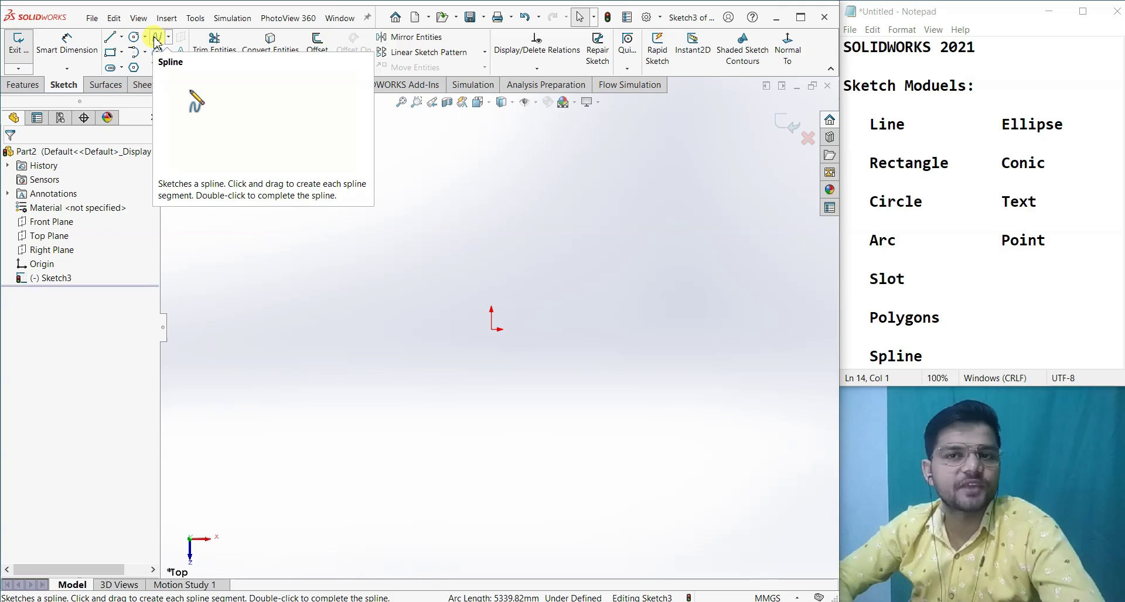
pyautogui.click(168, 36)
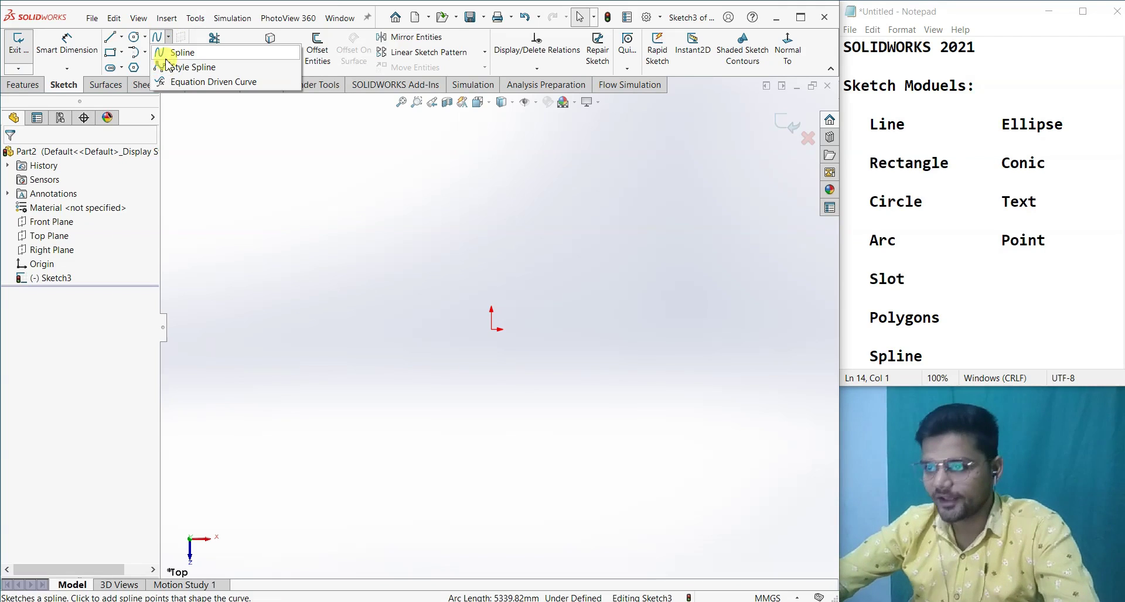
pyautogui.click(170, 53)
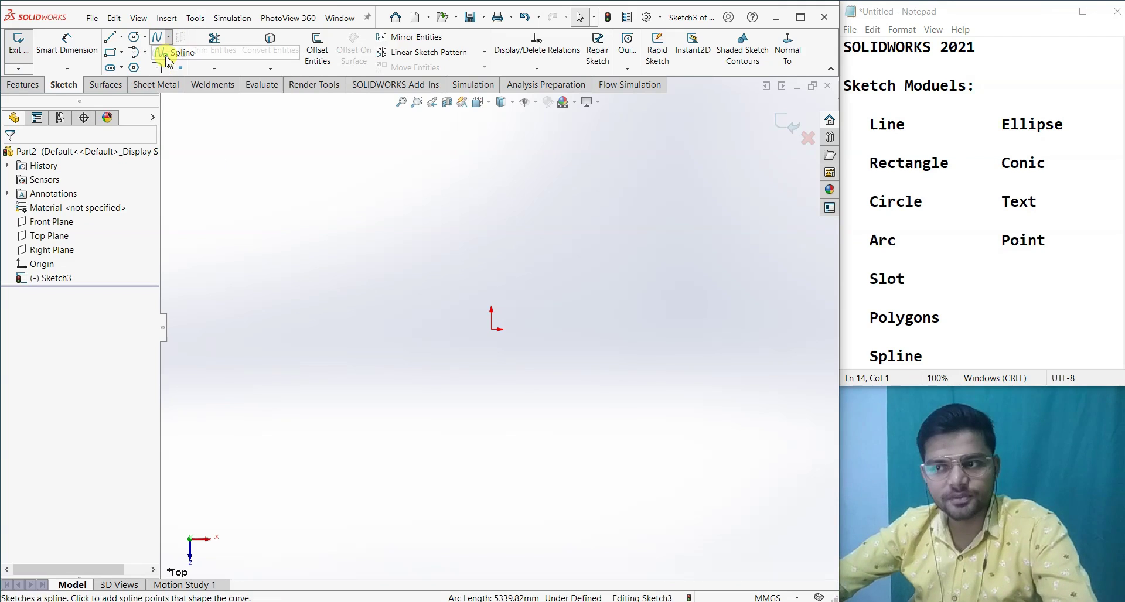
pyautogui.click(229, 318)
pyautogui.click(351, 262)
pyautogui.click(582, 320)
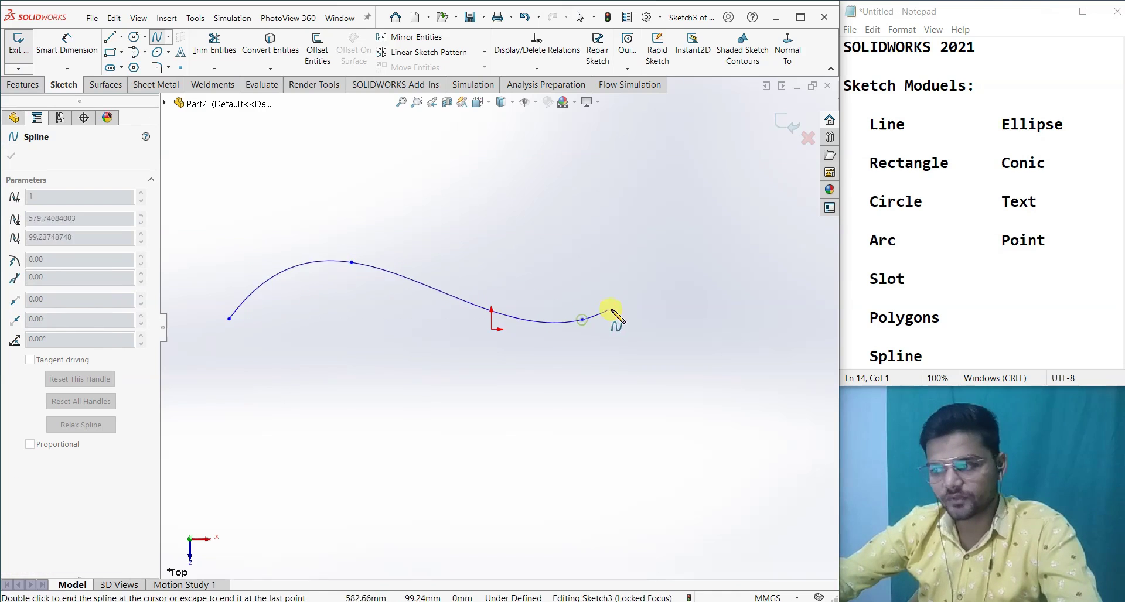
pyautogui.doubleClick(701, 265)
pyautogui.press('Escape')
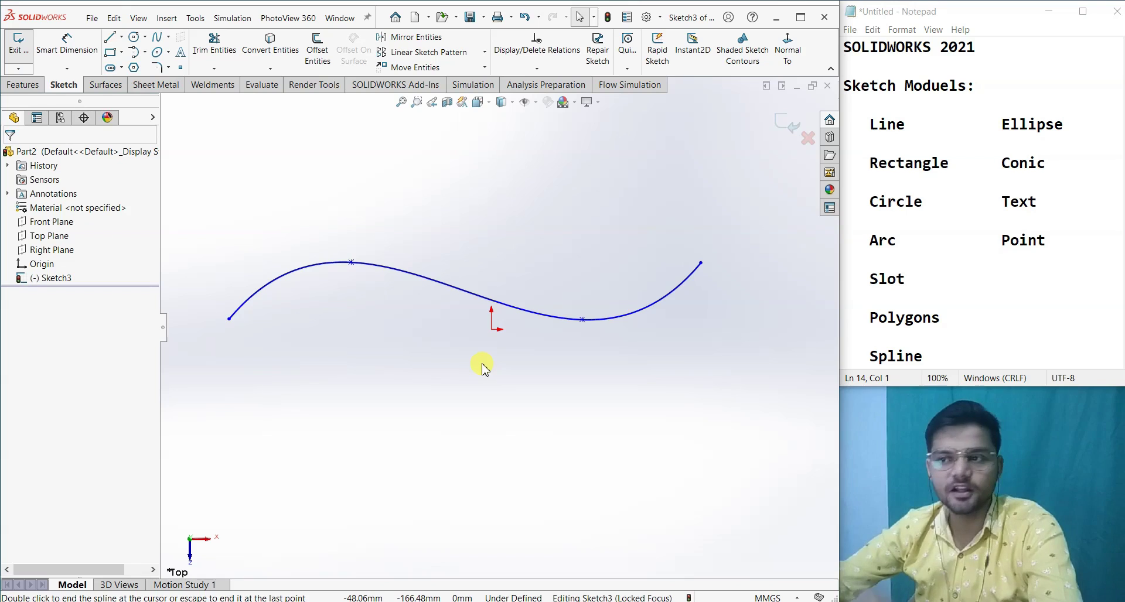
# Draw a style spline with five zigzag control points below the first spline, starting at its lower left and ending to the right of the origin.
pyautogui.click(168, 36)
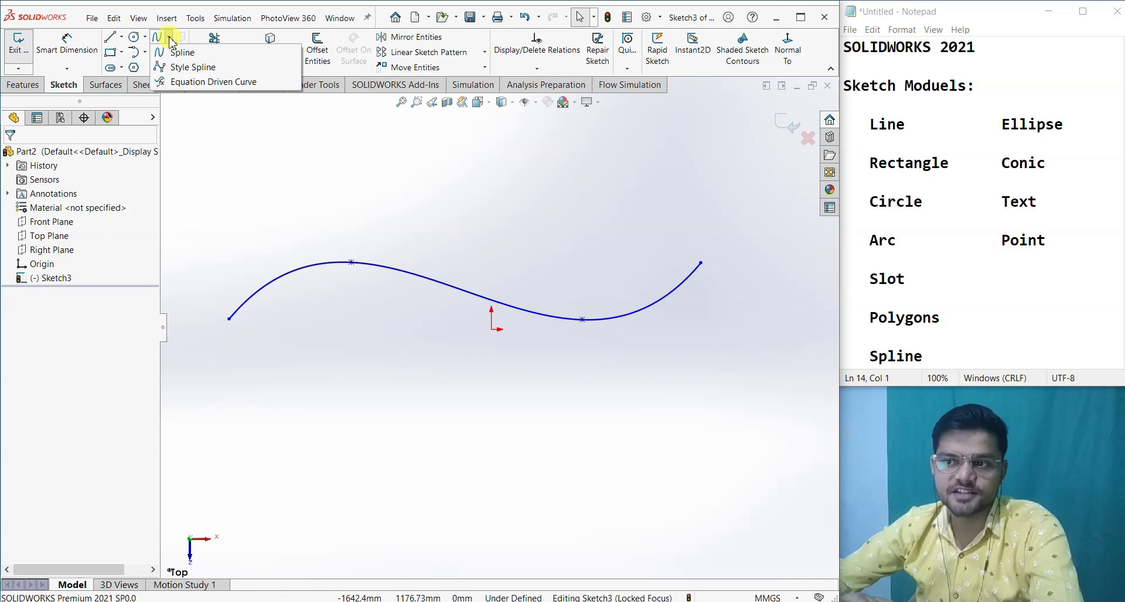
pyautogui.click(176, 68)
pyautogui.click(237, 425)
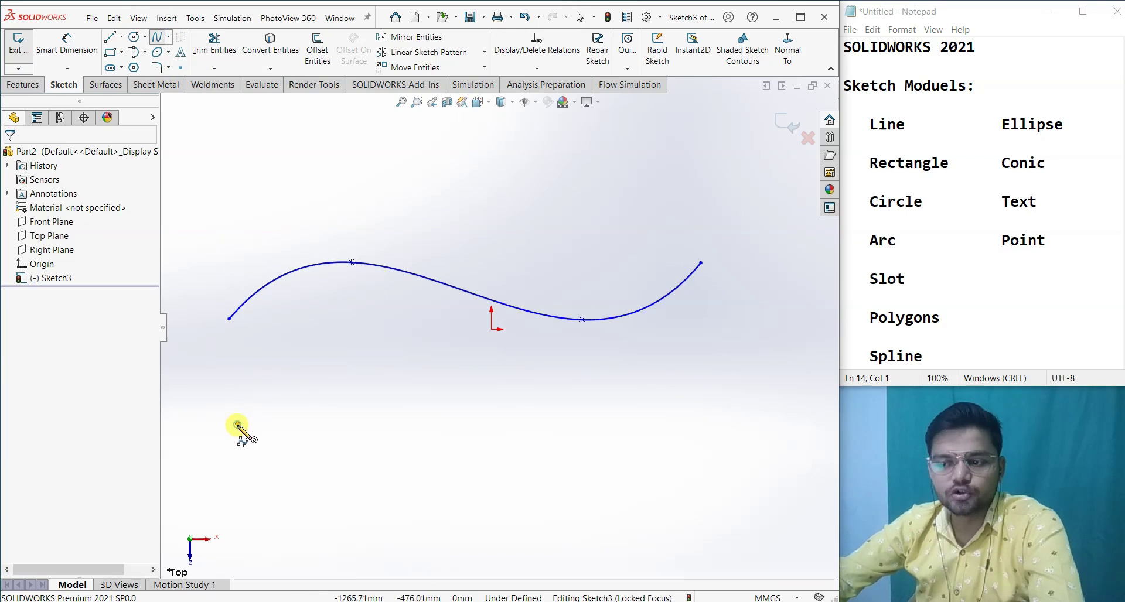
pyautogui.click(362, 361)
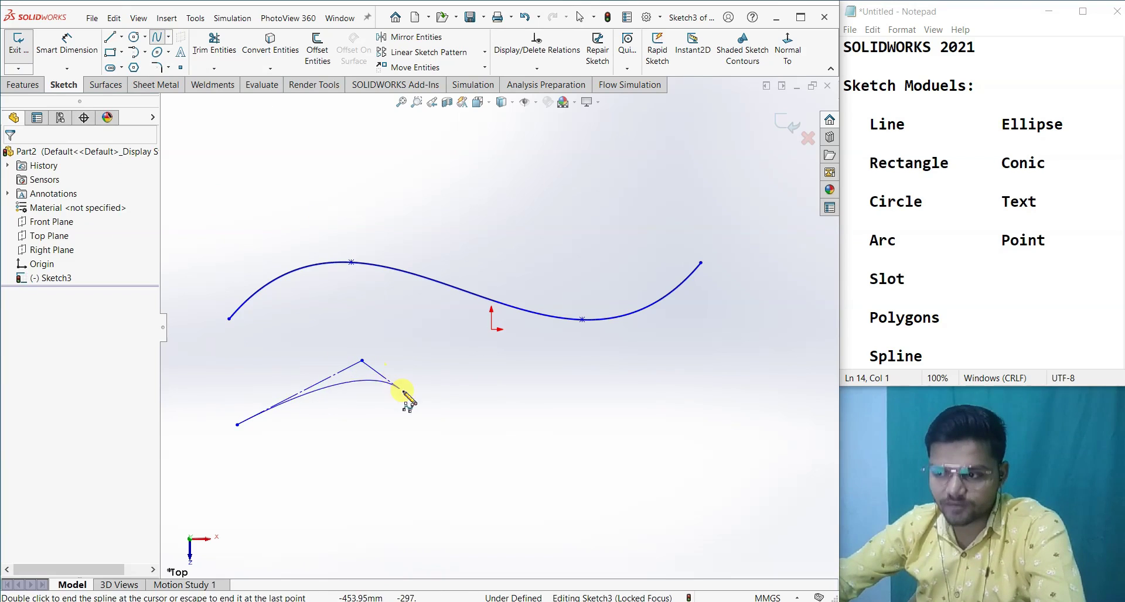
pyautogui.click(441, 429)
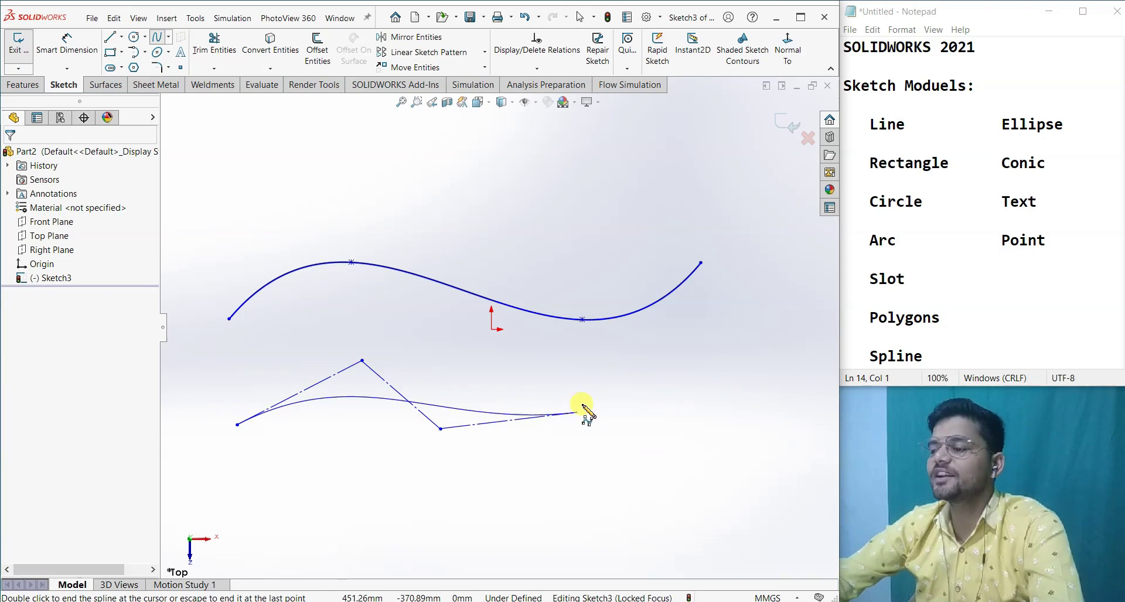
pyautogui.click(589, 386)
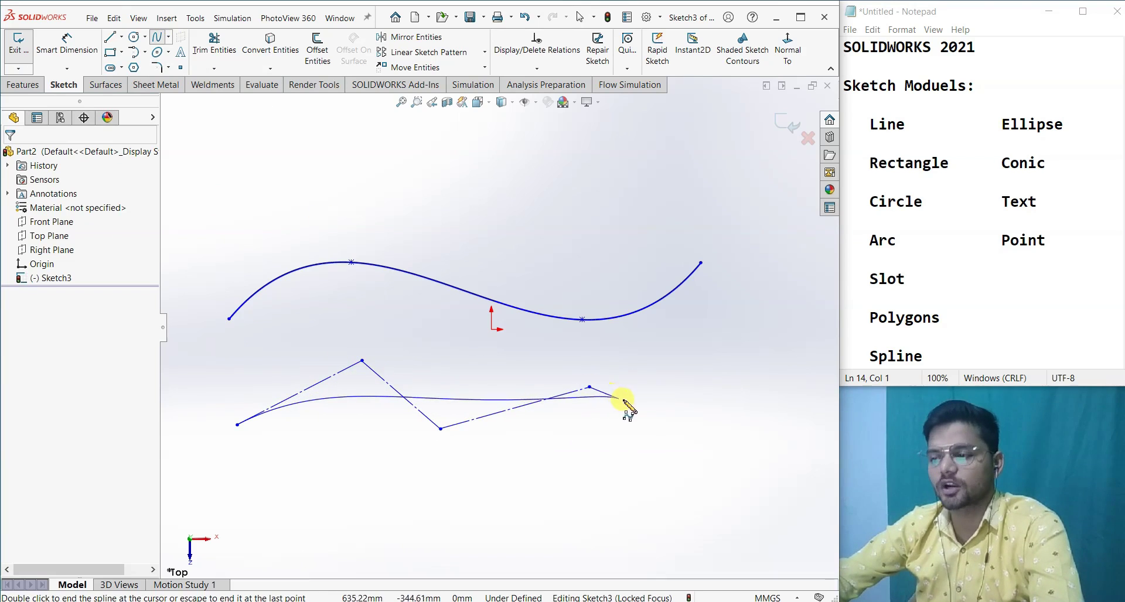
pyautogui.click(643, 353)
pyautogui.click(642, 353)
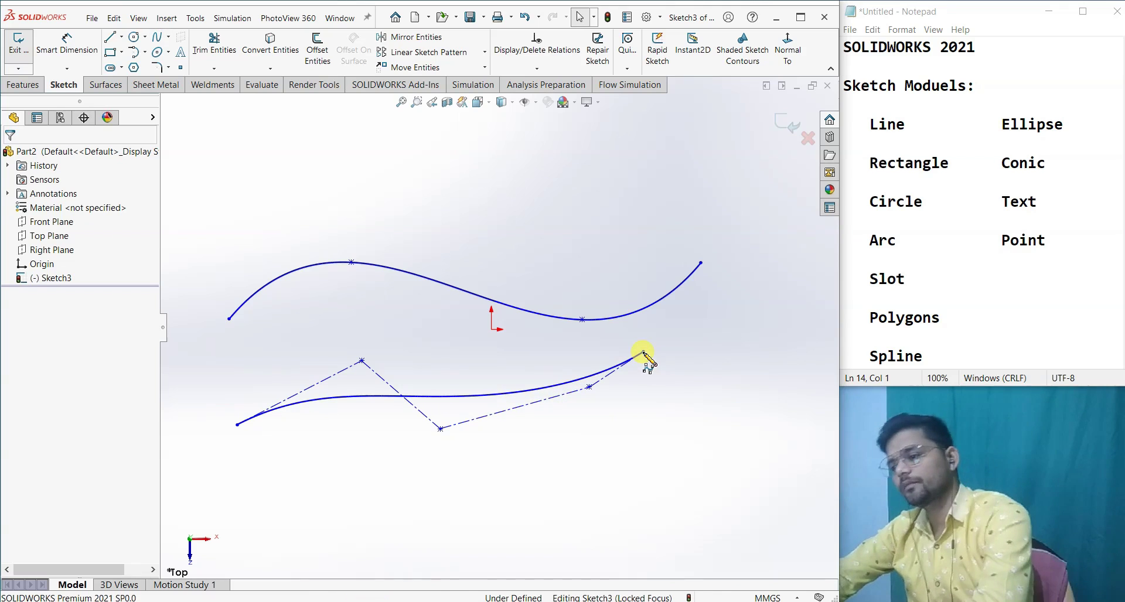
pyautogui.press('Escape')
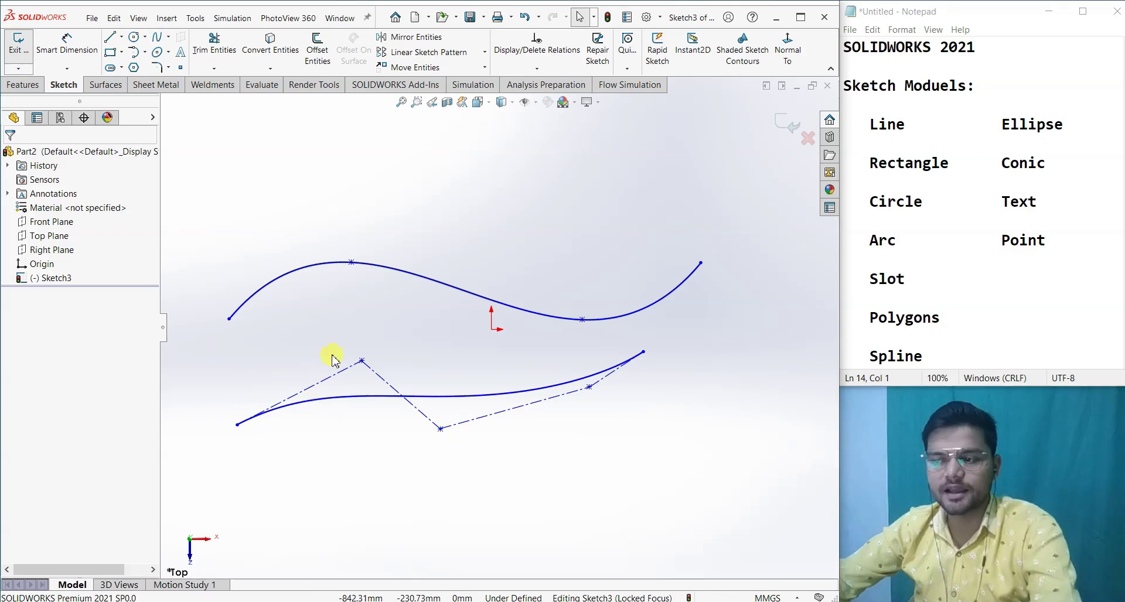
# Tilt the tangent handle at the upper spline's second point slightly so the curve slopes down to the right there.
pyautogui.click(351, 263)
pyautogui.click(352, 263)
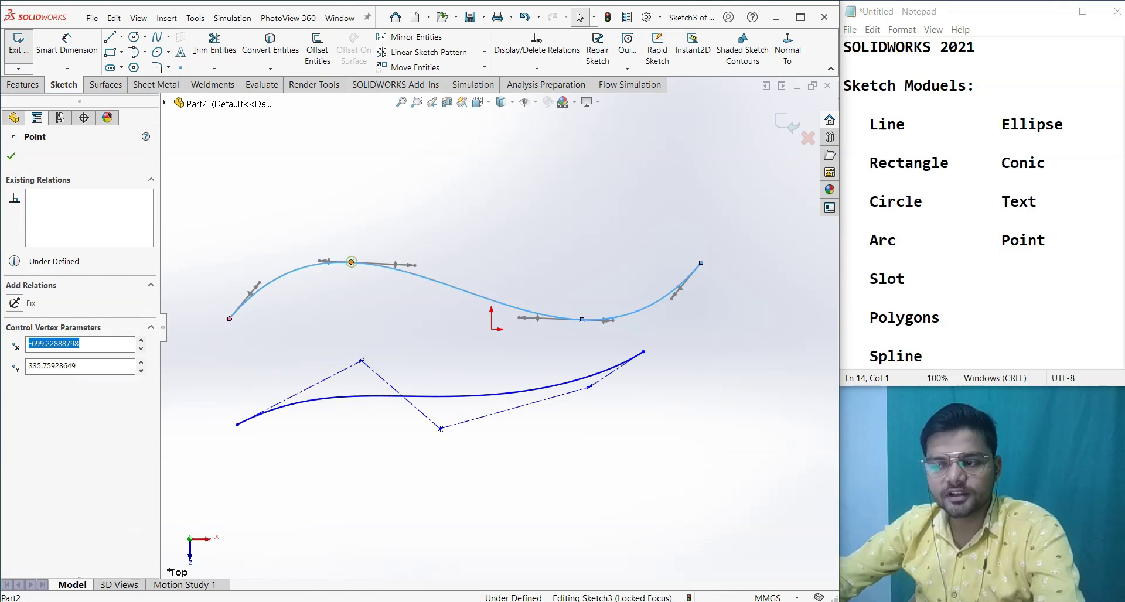
pyautogui.moveTo(321, 264)
pyautogui.mouseDown()
pyautogui.moveTo(327, 252)
pyautogui.moveTo(322, 263)
pyautogui.mouseUp()
pyautogui.click(319, 286)
# Reshape the style spline by moving its second control vertex up-left, its third far down-right and its fourth downward.
pyautogui.moveTo(362, 368); pyautogui.dragTo(300, 332)
pyautogui.moveTo(442, 430); pyautogui.dragTo(572, 496)
pyautogui.moveTo(589, 390); pyautogui.dragTo(604, 433)
pyautogui.moveTo(300, 338)
pyautogui.mouseDown()
pyautogui.moveTo(296, 318)
pyautogui.moveTo(306, 320)
pyautogui.mouseUp()
# Select the spline and the style spline with its control polygon and delete them all.
pyautogui.click(342, 477)
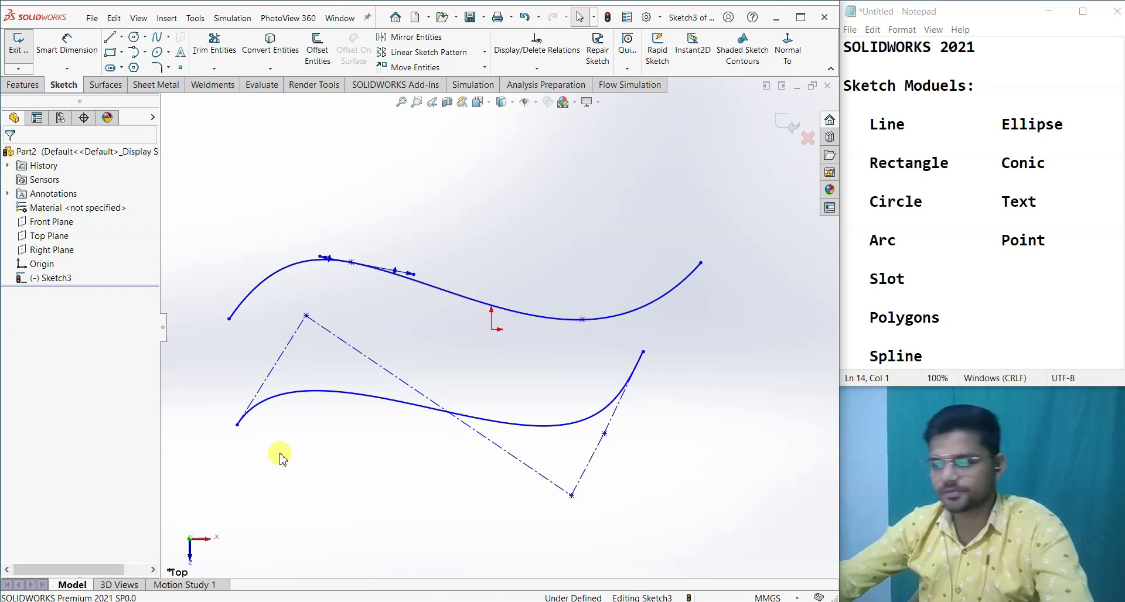
pyautogui.moveTo(641, 491)
pyautogui.mouseDown()
pyautogui.moveTo(271, 287)
pyautogui.moveTo(238, 221)
pyautogui.mouseUp()
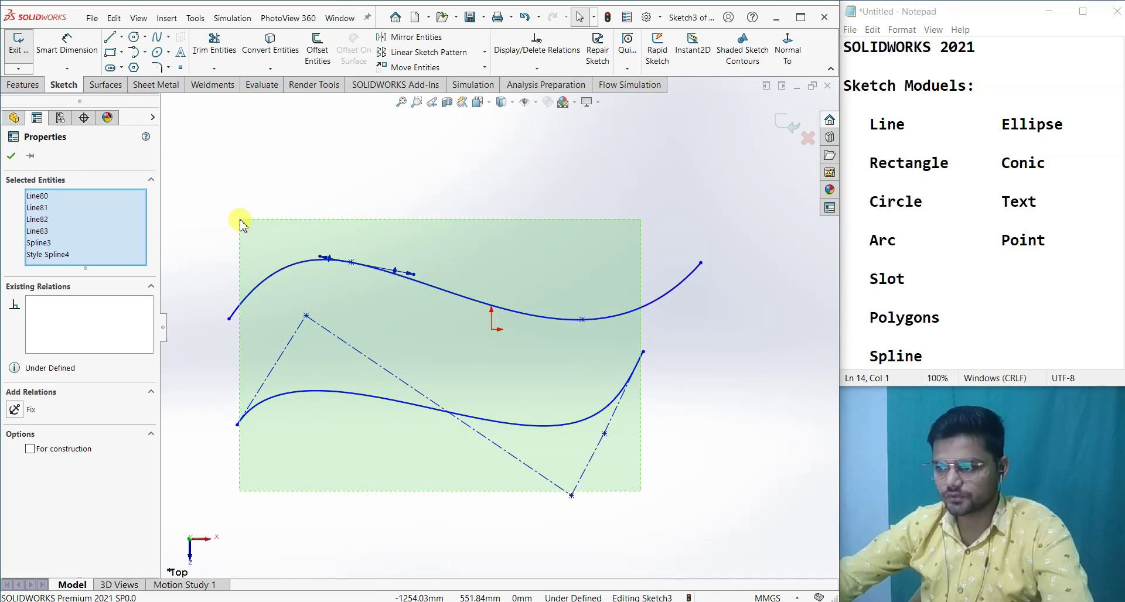
pyautogui.press('Delete')
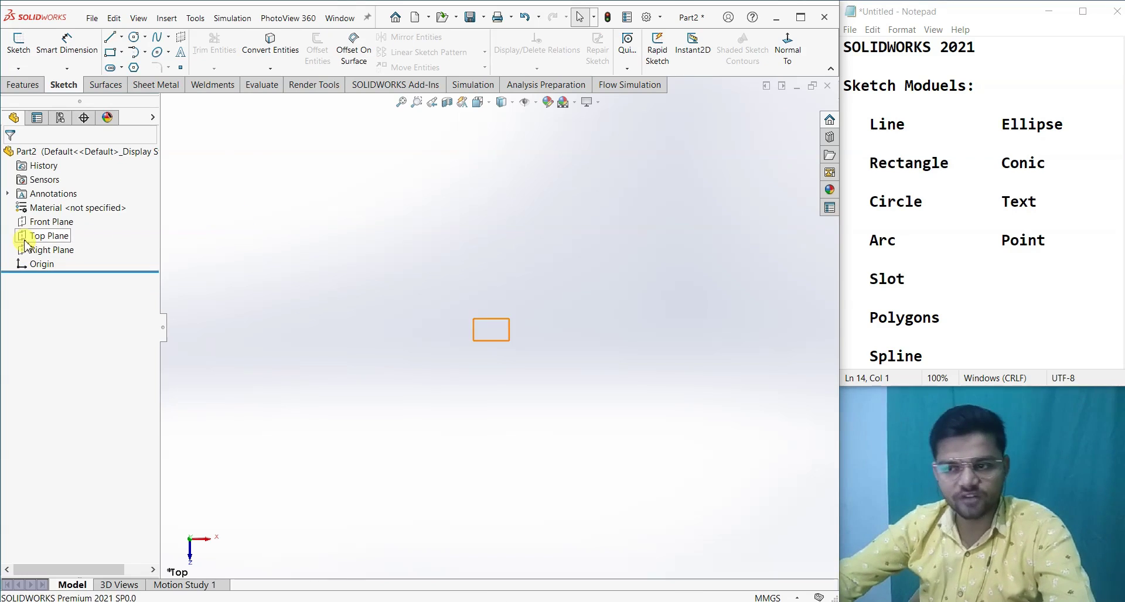
# Start a new sketch on the Front Plane.
pyautogui.click(44, 225)
pyautogui.click(47, 210)
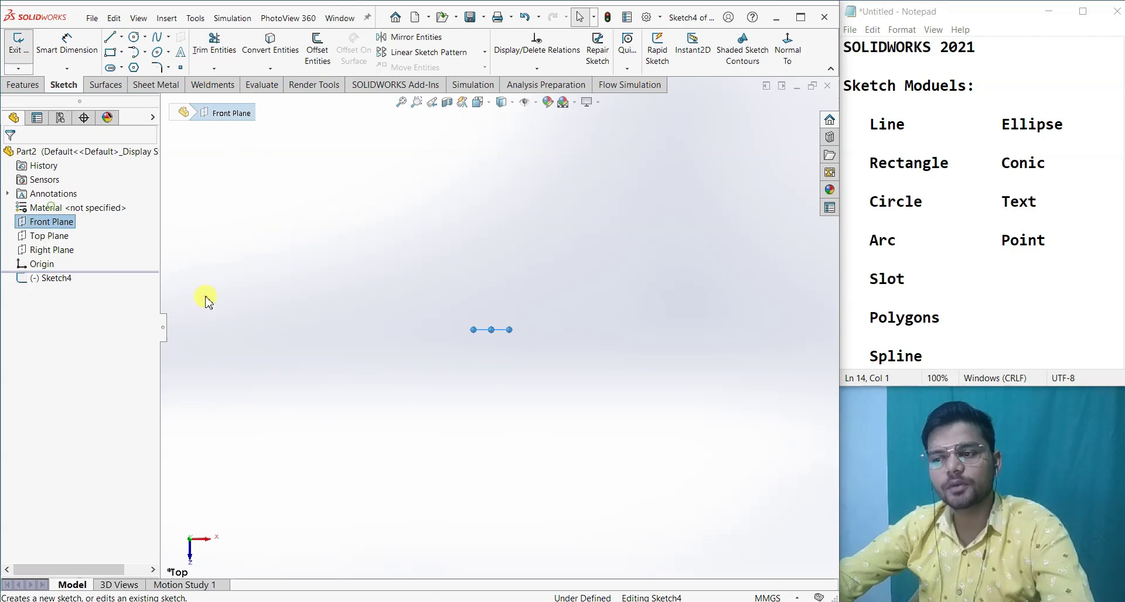
pyautogui.keyDown('ctrl'); pyautogui.moveTo(498, 334); pyautogui.dragTo(480, 377, button='middle'); pyautogui.keyUp('ctrl')
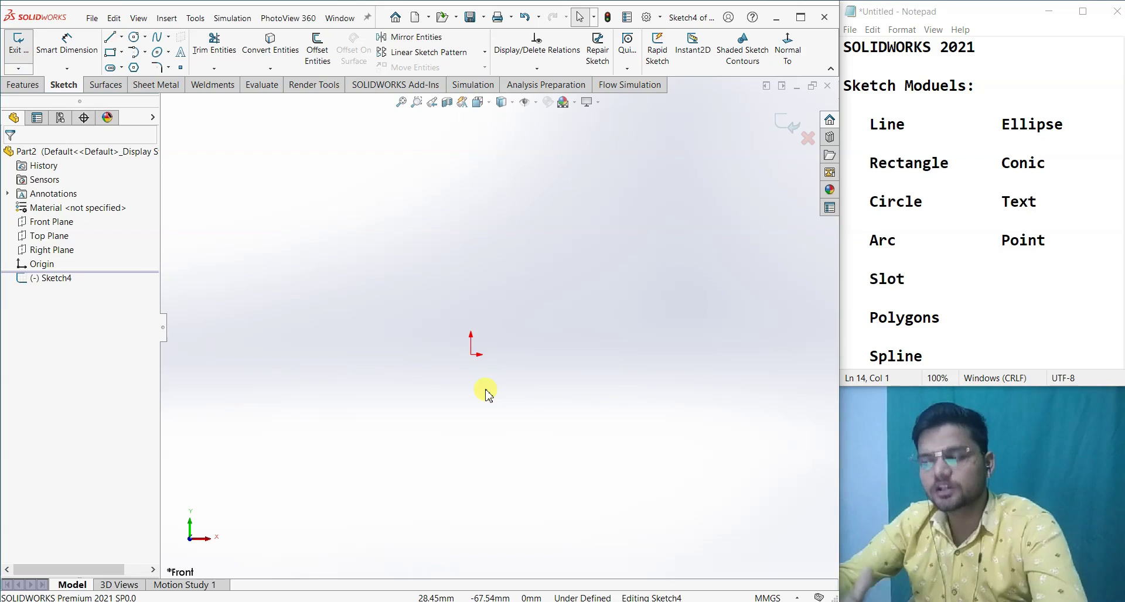
# Create an explicit equation-driven curve with the equation 2*x+3*sin(x), from x1 = 5 to x2 = 45.
pyautogui.click(168, 37)
pyautogui.click(184, 82)
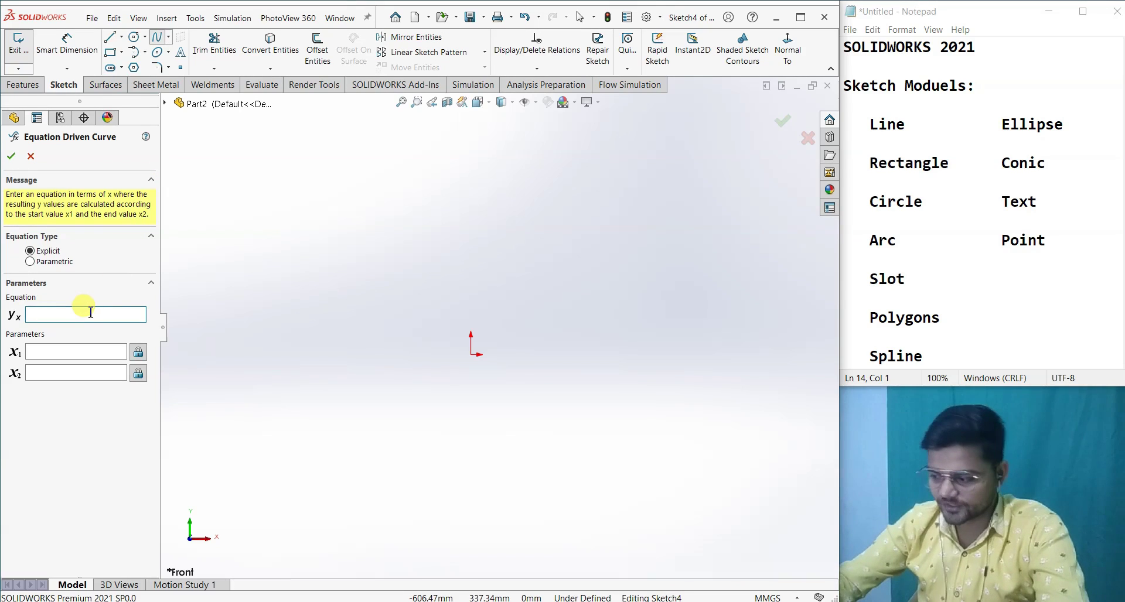
pyautogui.write('2*x+3*sin(x')
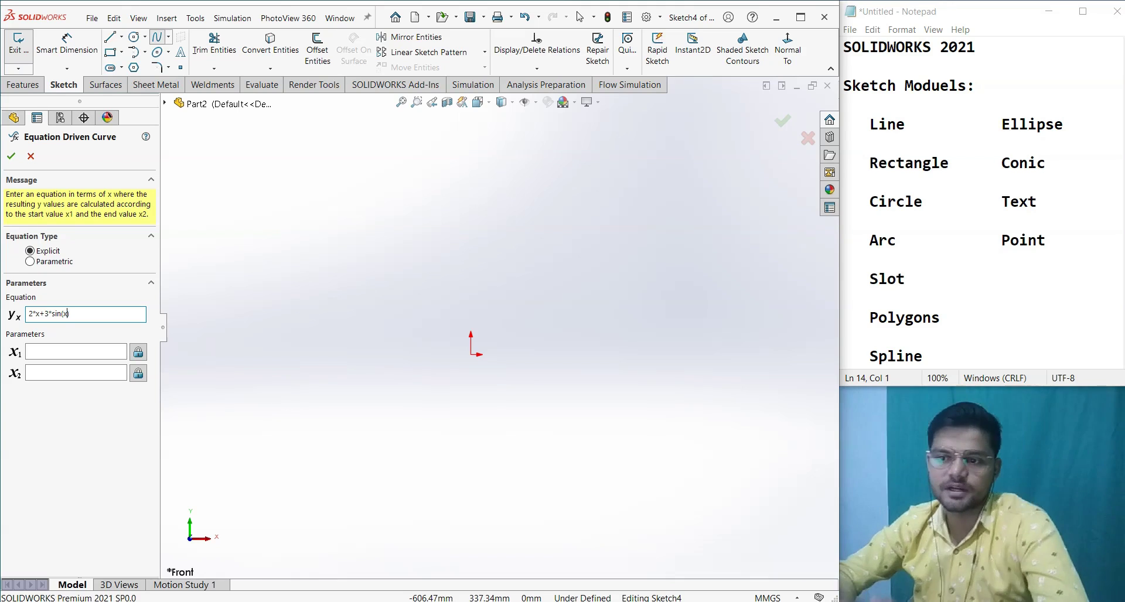
pyautogui.click(61, 348)
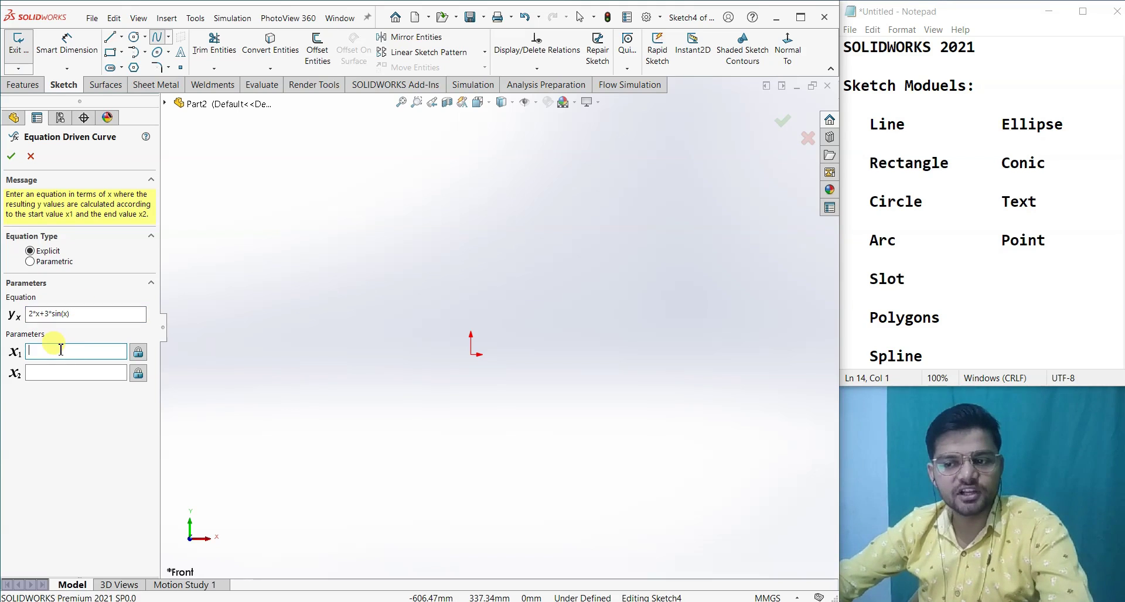
pyautogui.write('5')
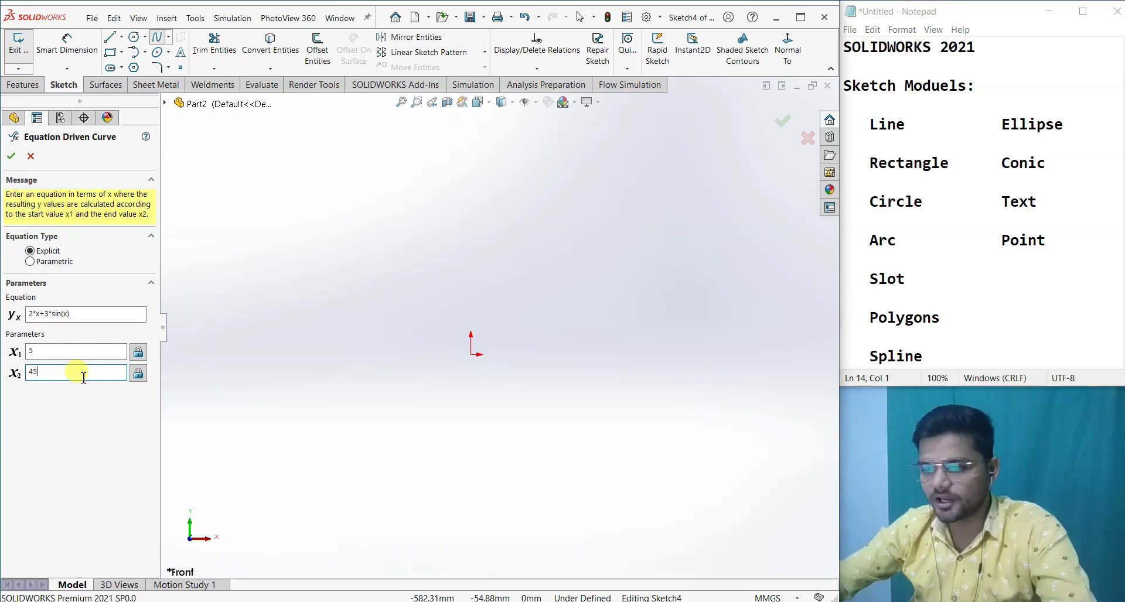
pyautogui.click(11, 155)
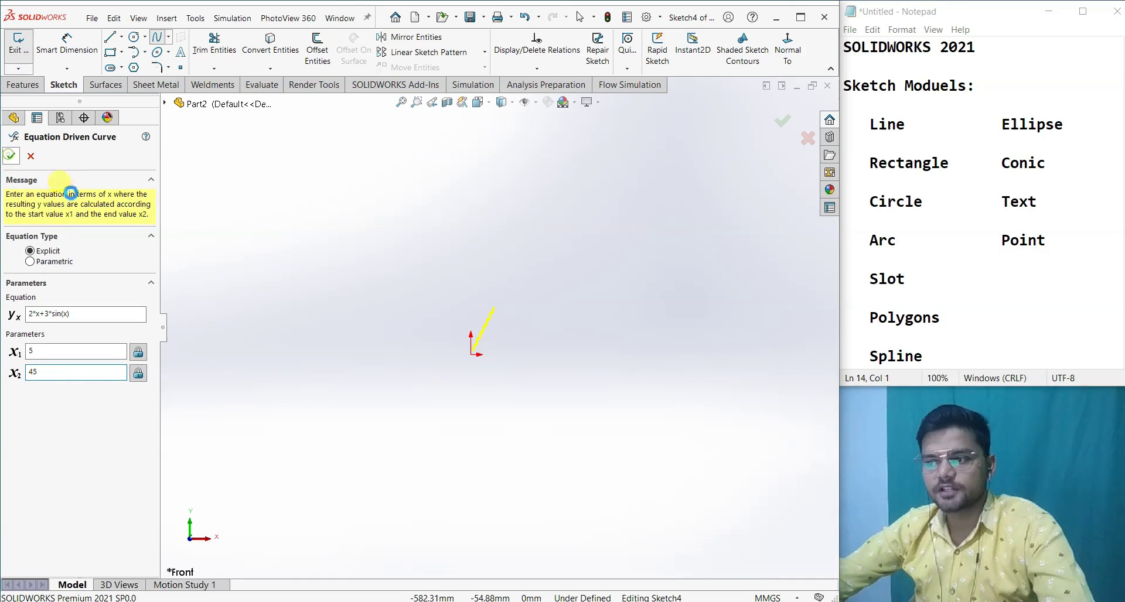
# Examine the wave shape of the equation-driven curve and review its equation and range.
pyautogui.scroll(-10, 457, 358)
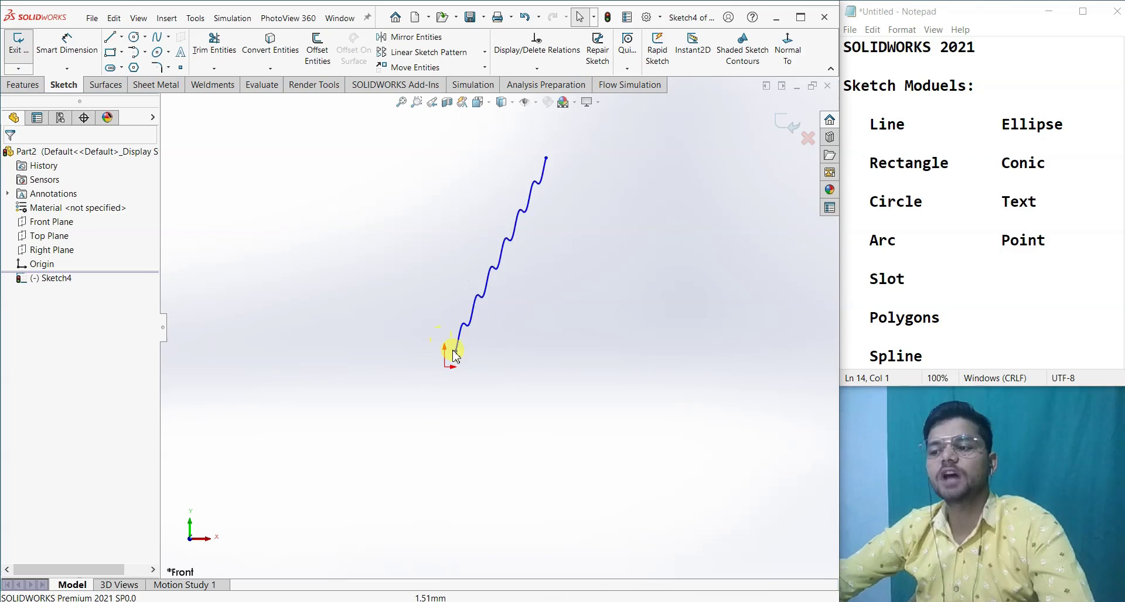
pyautogui.scroll(3, 533, 199)
pyautogui.scroll(-4, 557, 182)
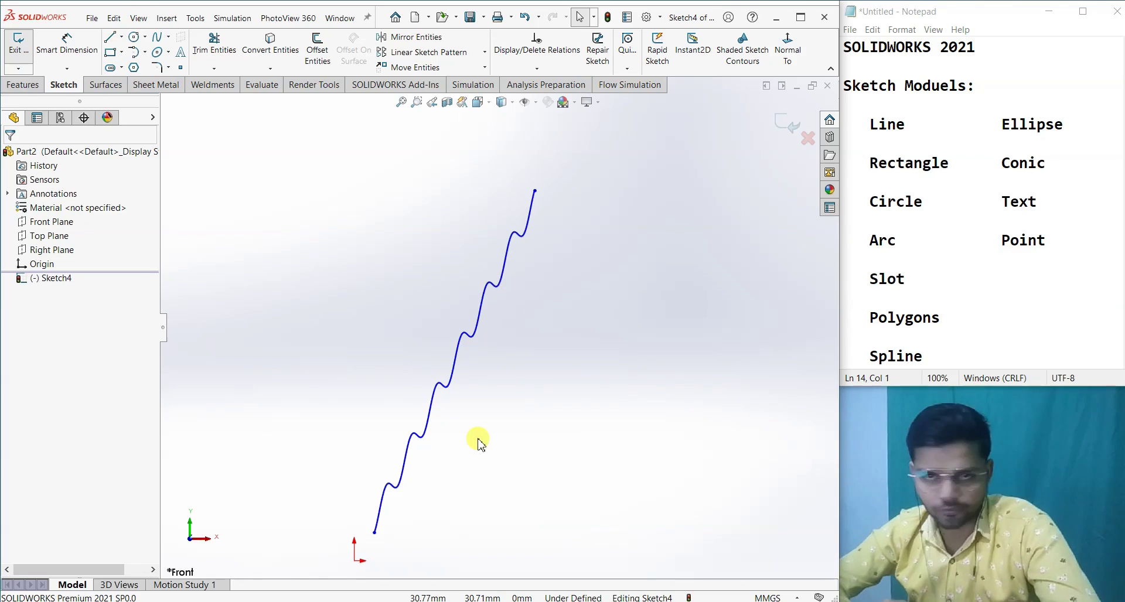
pyautogui.scroll(3, 478, 443)
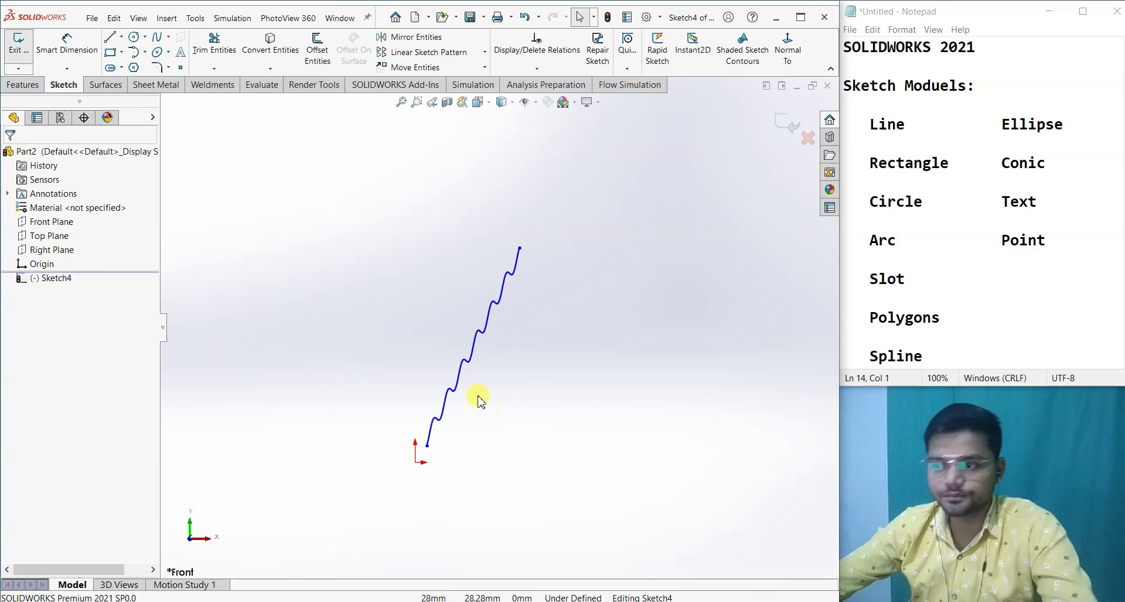
pyautogui.doubleClick(479, 398)
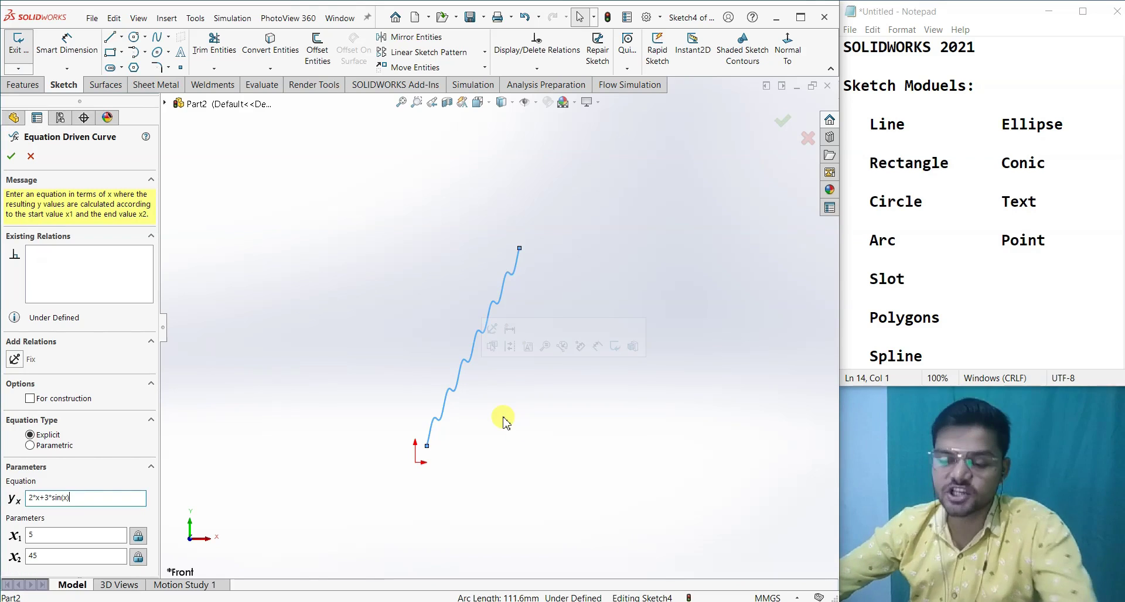
pyautogui.click(502, 417)
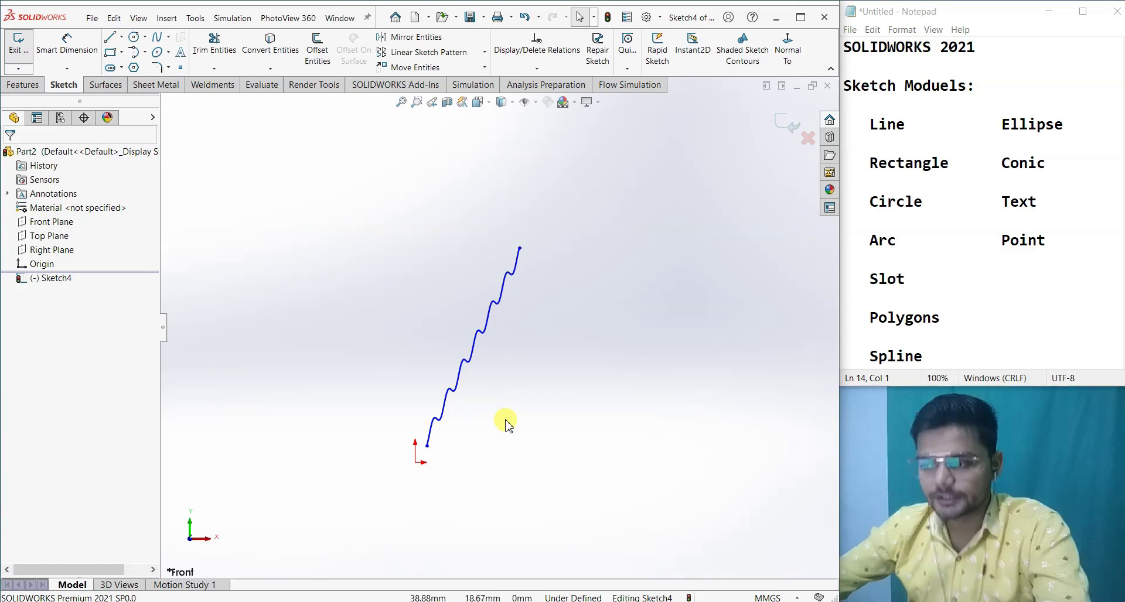
# Delete the equation-driven curve and exit the empty sketch.
pyautogui.click(460, 374)
pyautogui.press('Delete')
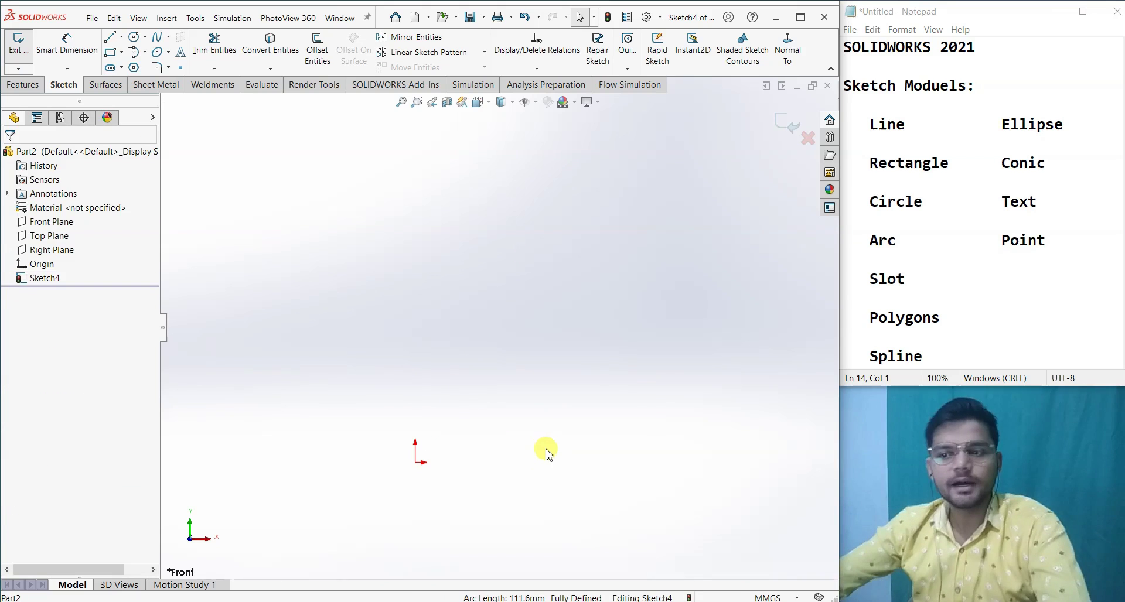
pyautogui.doubleClick(779, 378)
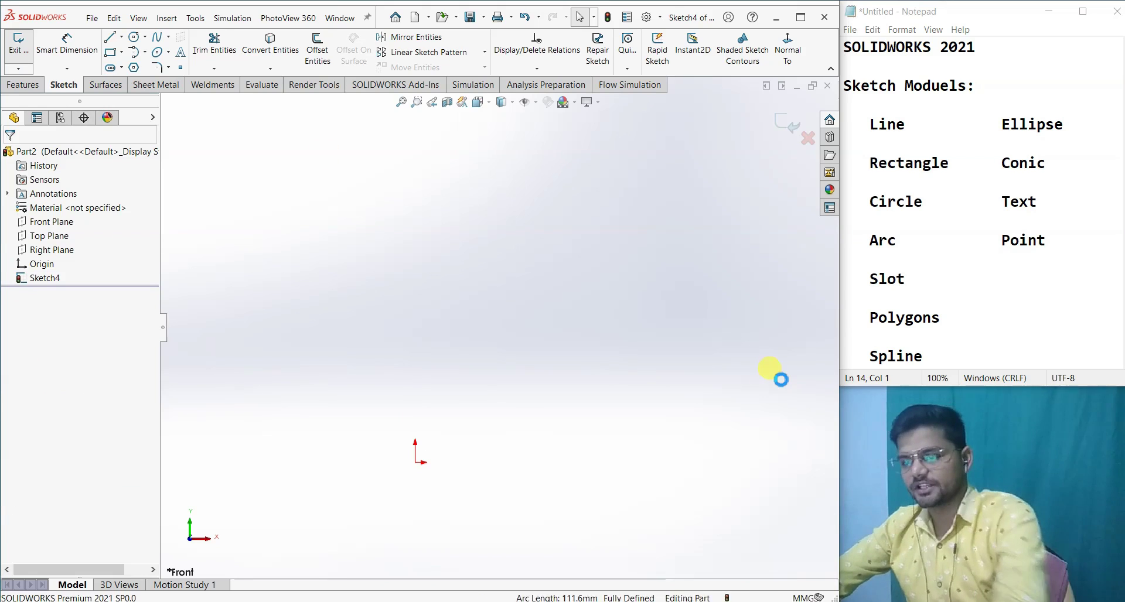
# Start a sketch on the Front Plane and draw a horizontal ellipse about 108 mm by 42 mm centred on the origin.
pyautogui.click(56, 226)
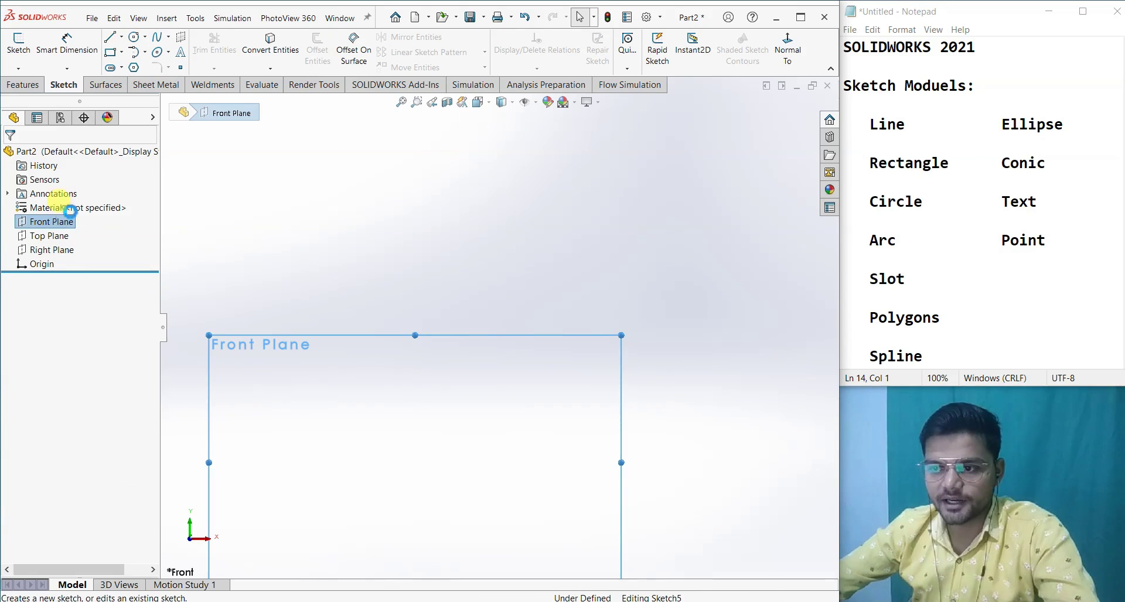
pyautogui.click(66, 208)
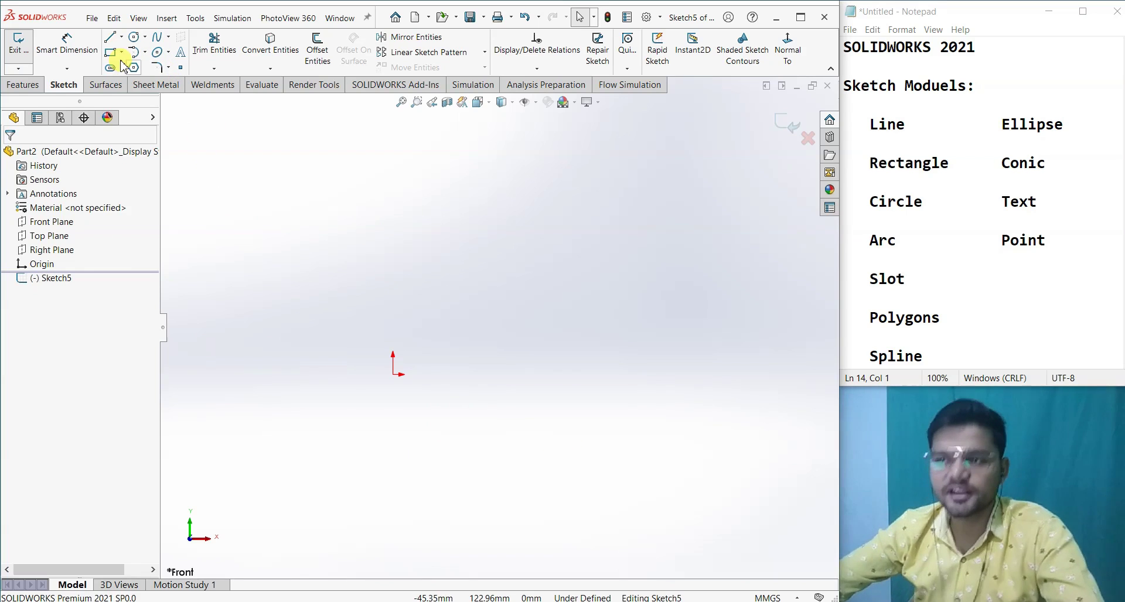
pyautogui.click(157, 52)
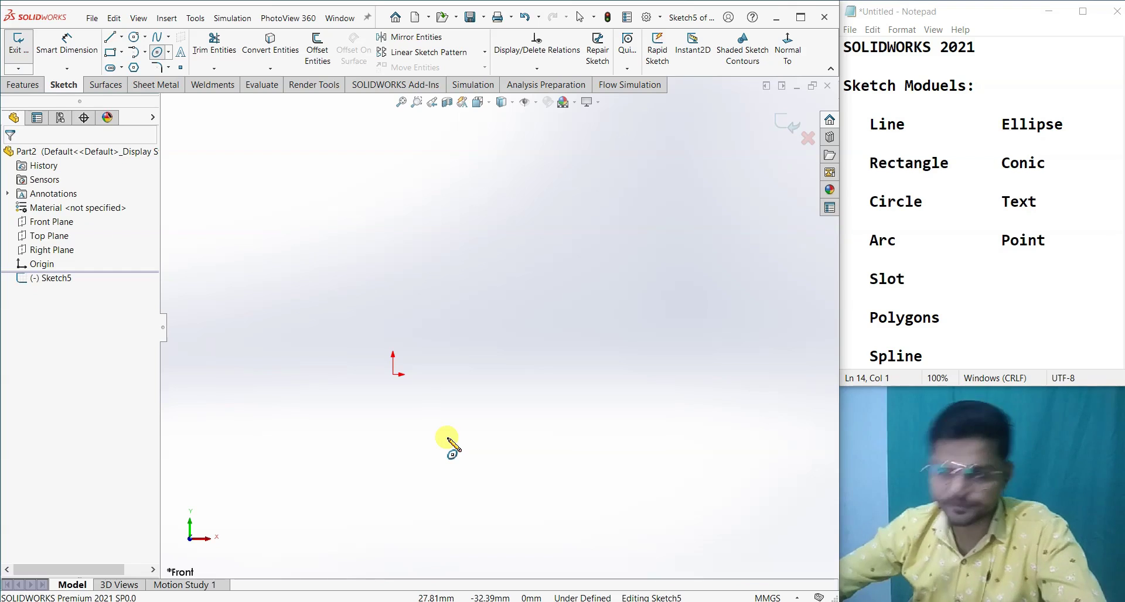
pyautogui.scroll(2, 434, 432)
pyautogui.scroll(-3, 433, 389)
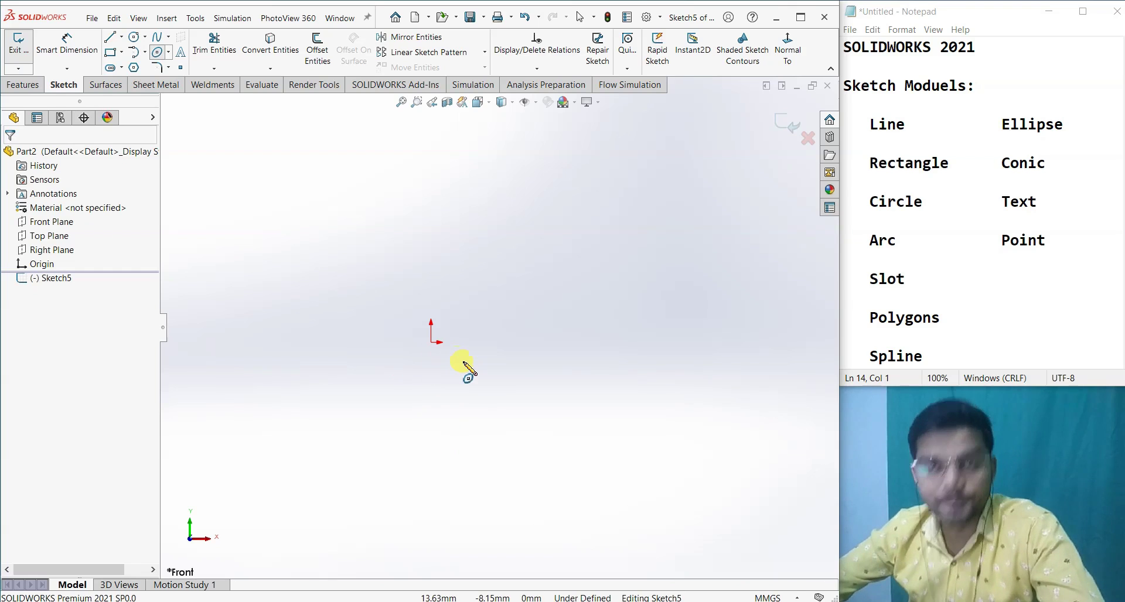
pyautogui.click(431, 342)
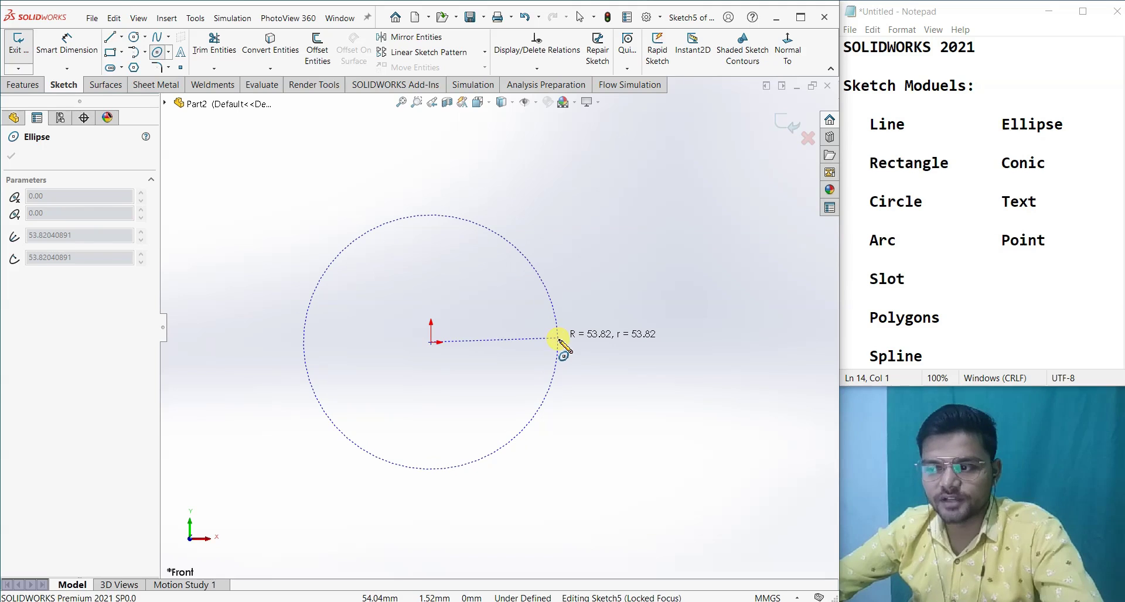
pyautogui.click(559, 343)
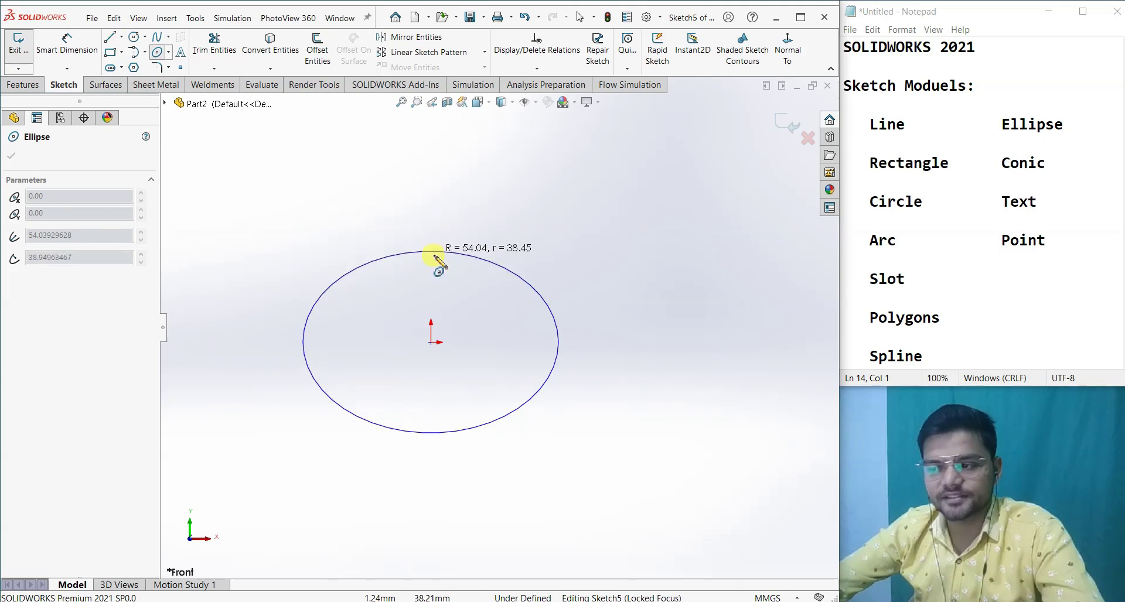
pyautogui.click(430, 293)
pyautogui.rightClick(432, 297)
pyautogui.click(447, 301)
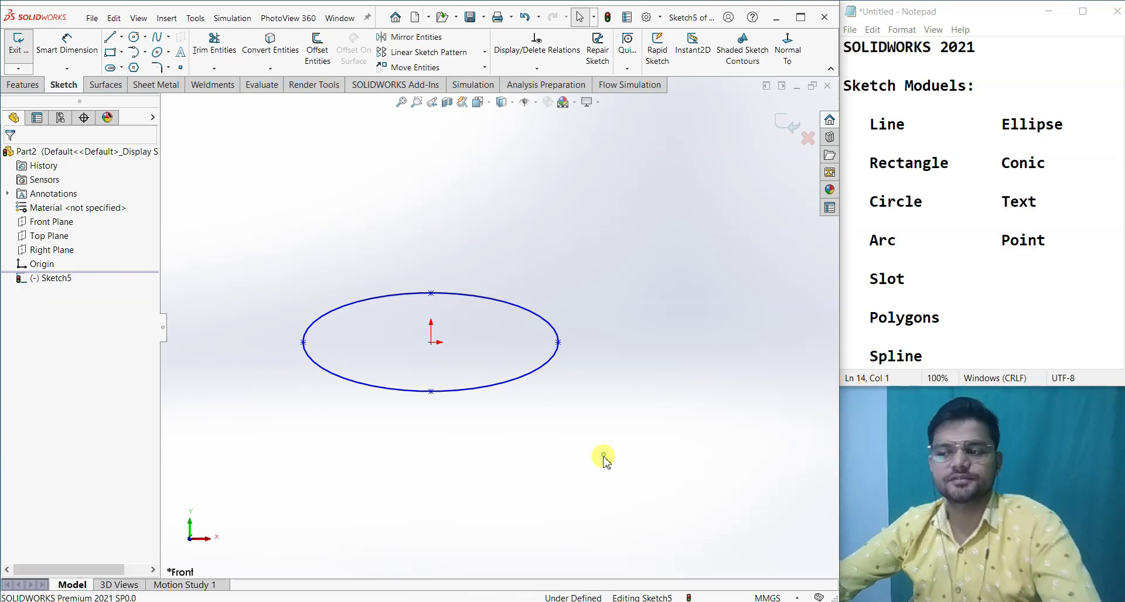
# Dimension the horizontal ellipse's overall width and height between its opposite axis points, keeping the drawn sizes.
pyautogui.click(67, 44)
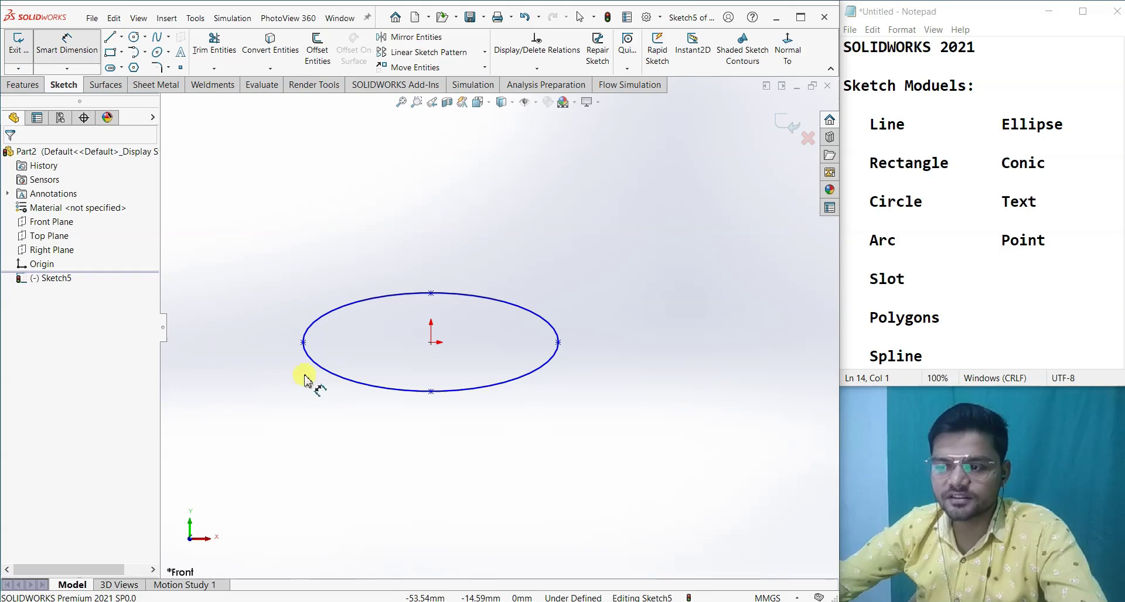
pyautogui.click(304, 343)
pyautogui.click(558, 343)
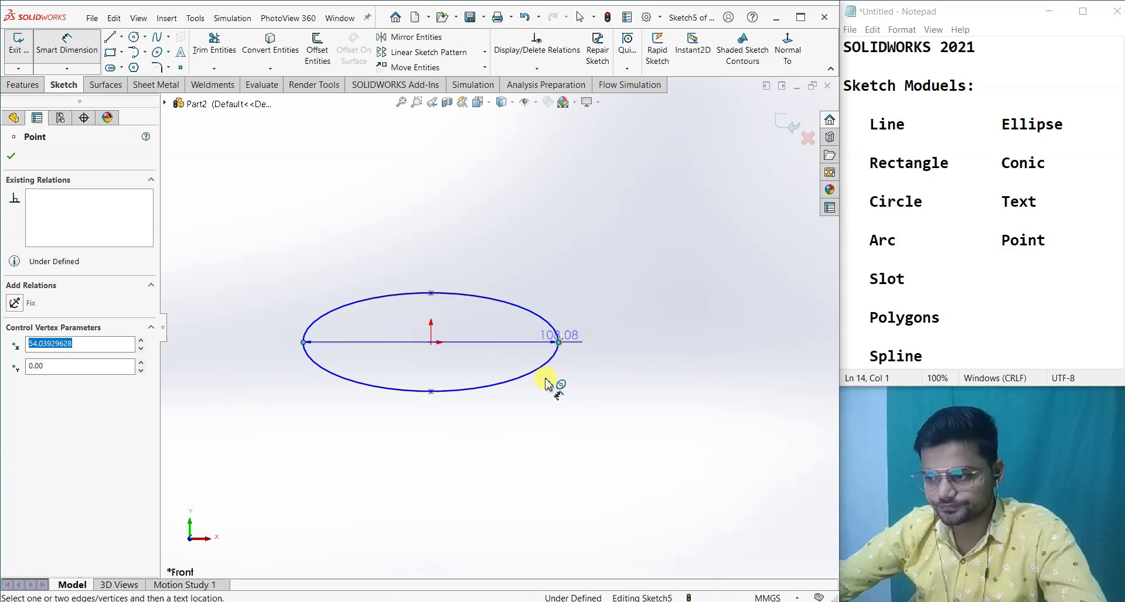
pyautogui.click(448, 441)
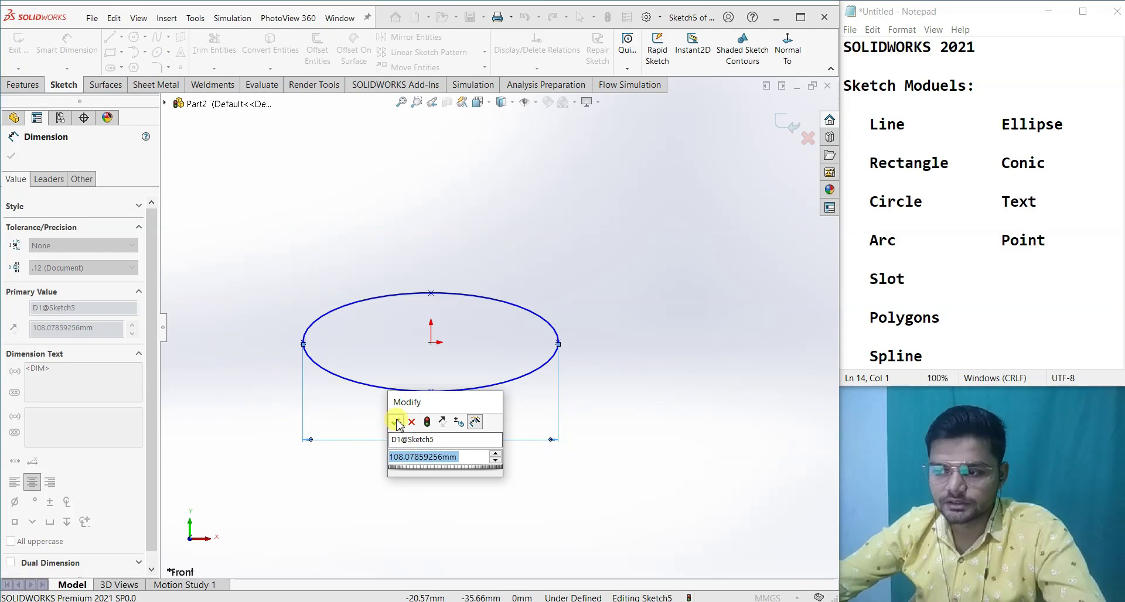
pyautogui.click(395, 423)
pyautogui.click(372, 501)
pyautogui.click(431, 392)
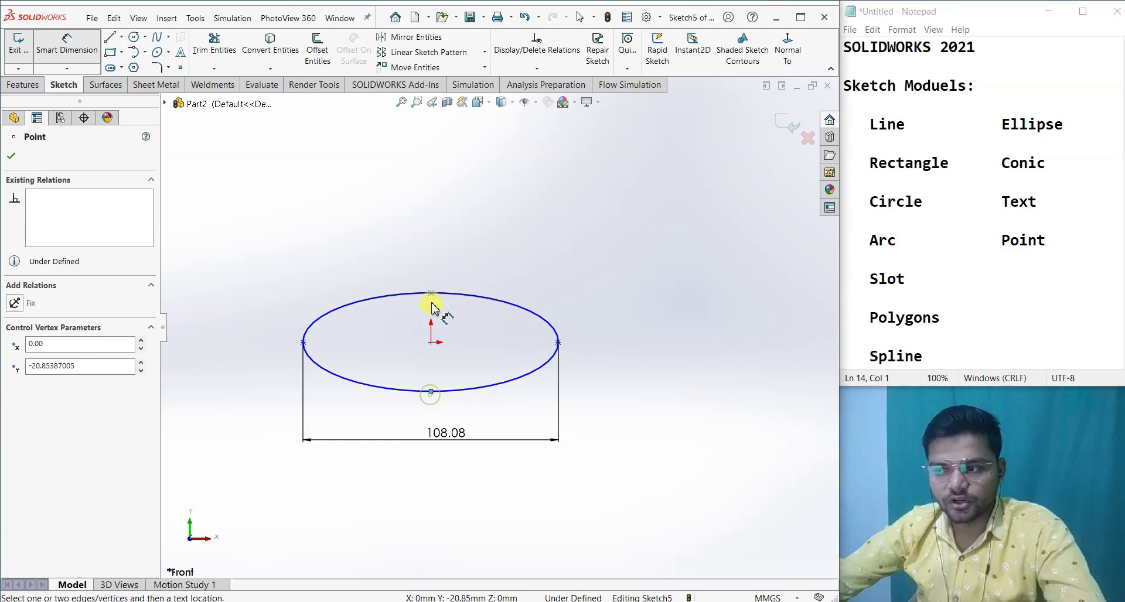
pyautogui.click(432, 294)
pyautogui.click(251, 351)
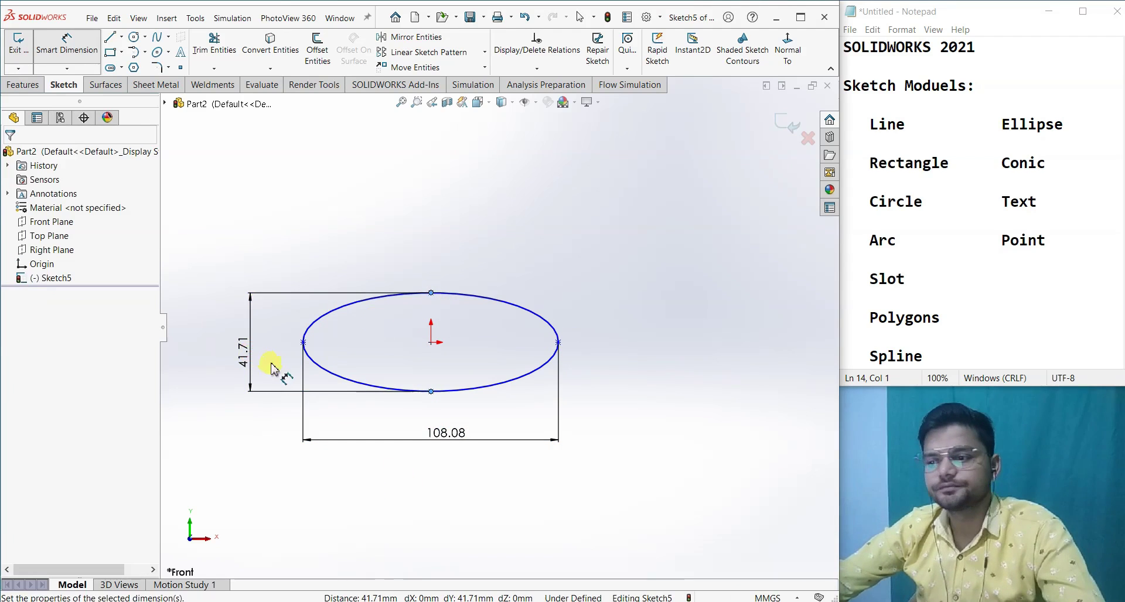
pyautogui.rightClick(245, 350)
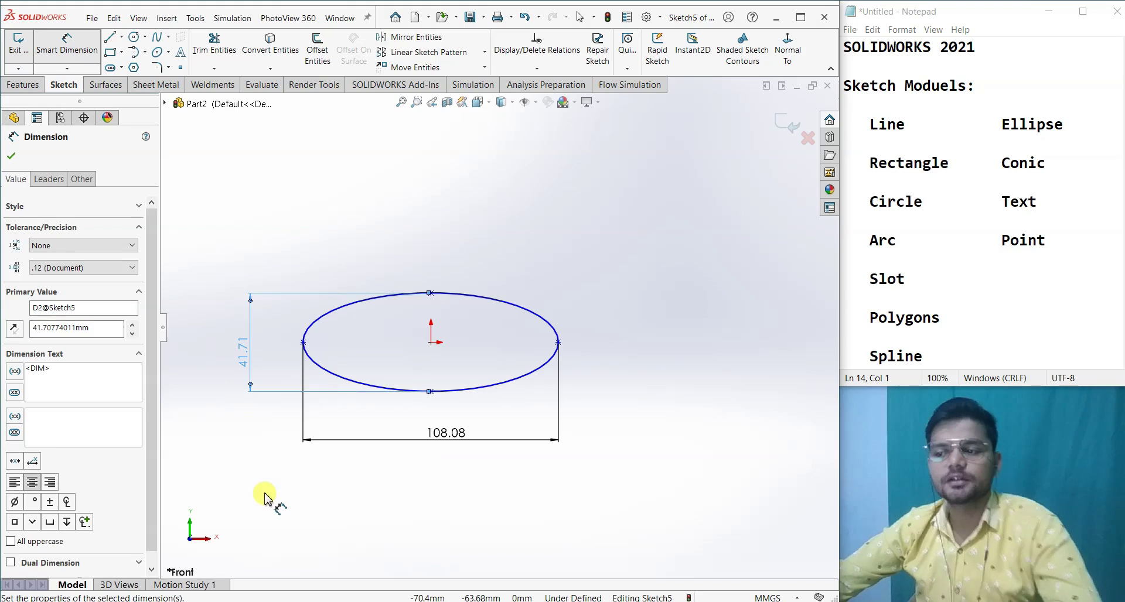
pyautogui.press('Escape')
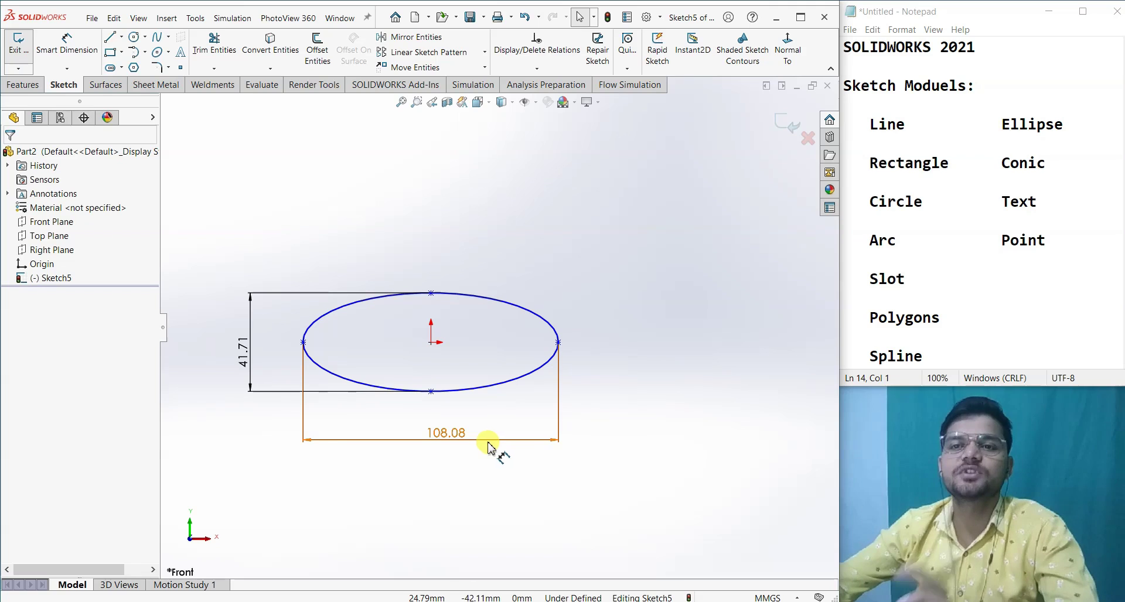
# Draw a vertical ellipse about 39 mm wide and 90 mm high to the right of the horizontal ellipse.
pyautogui.click(157, 52)
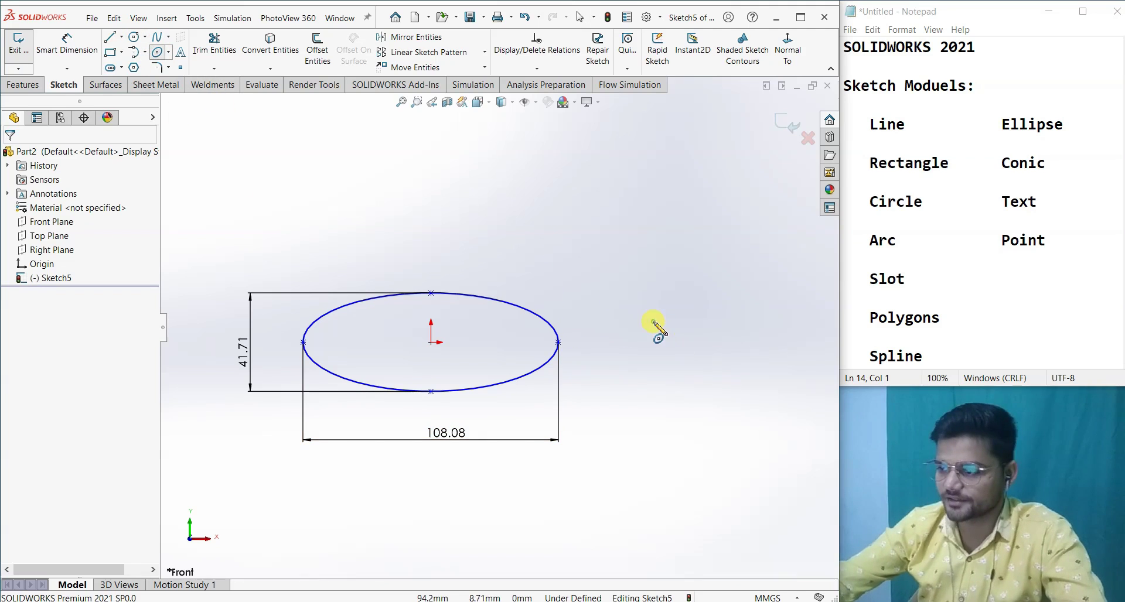
pyautogui.click(654, 321)
pyautogui.click(699, 322)
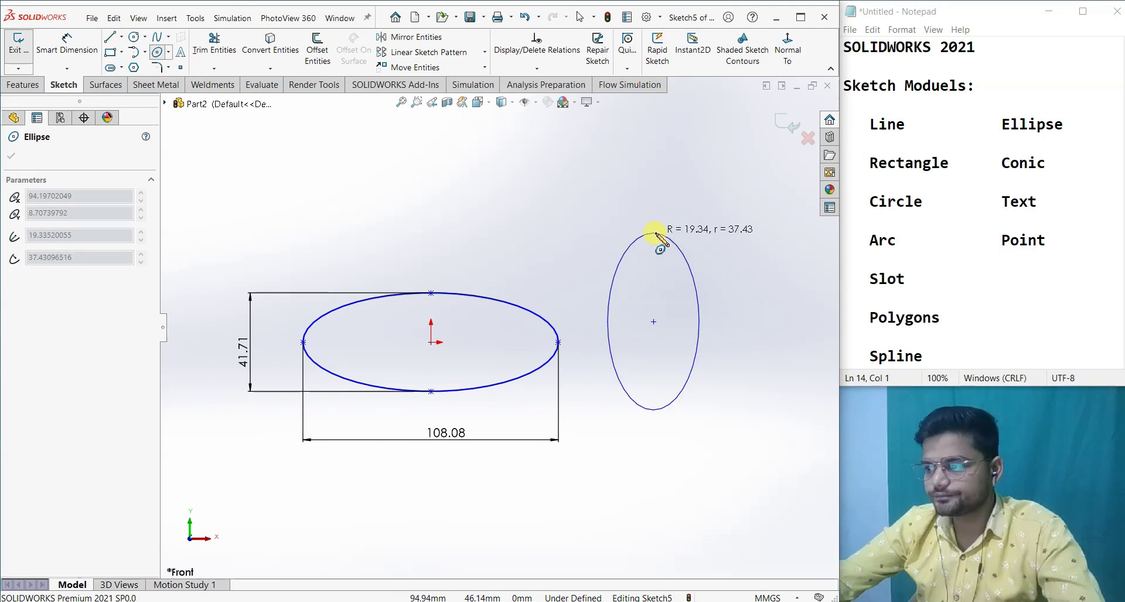
pyautogui.click(654, 216)
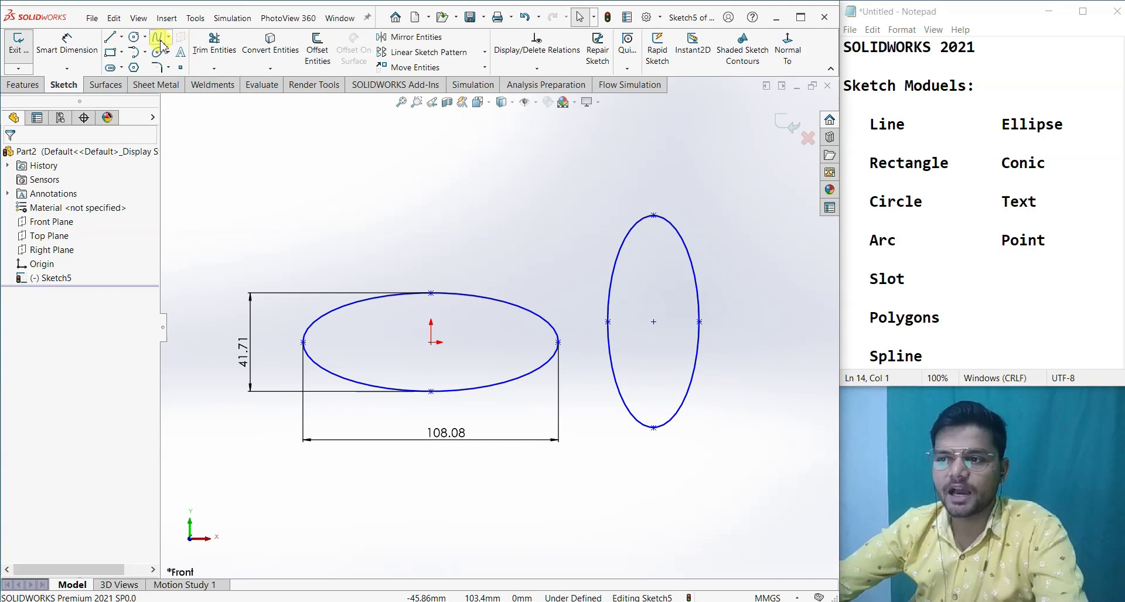
# Dimension the vertical ellipse's overall width and height between its opposite axis points, keeping the drawn sizes.
pyautogui.click(58, 45)
pyautogui.click(607, 321)
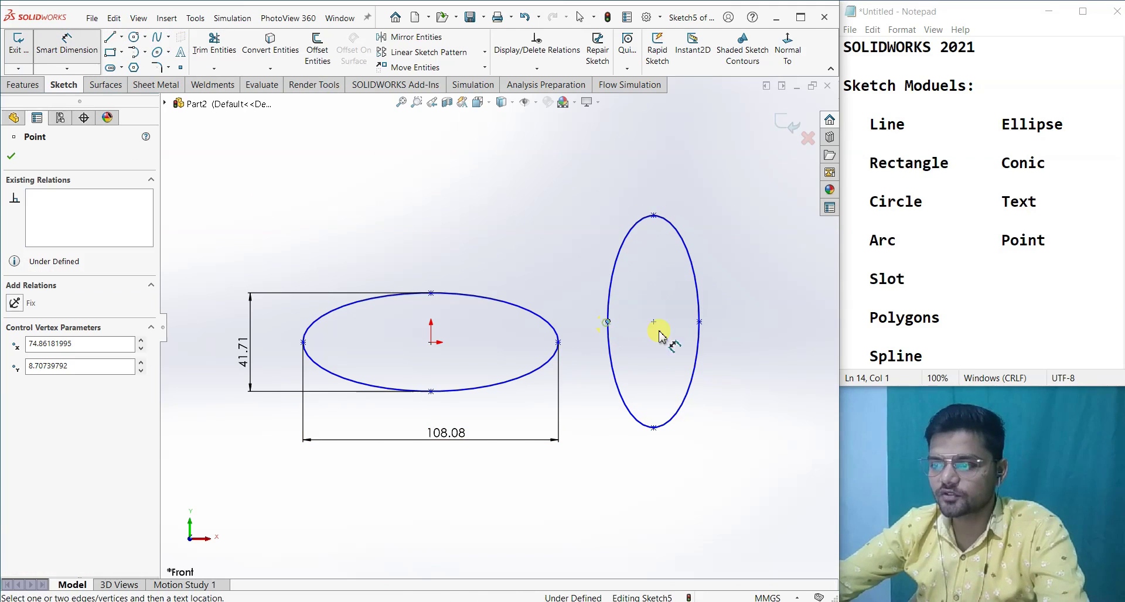
pyautogui.click(699, 322)
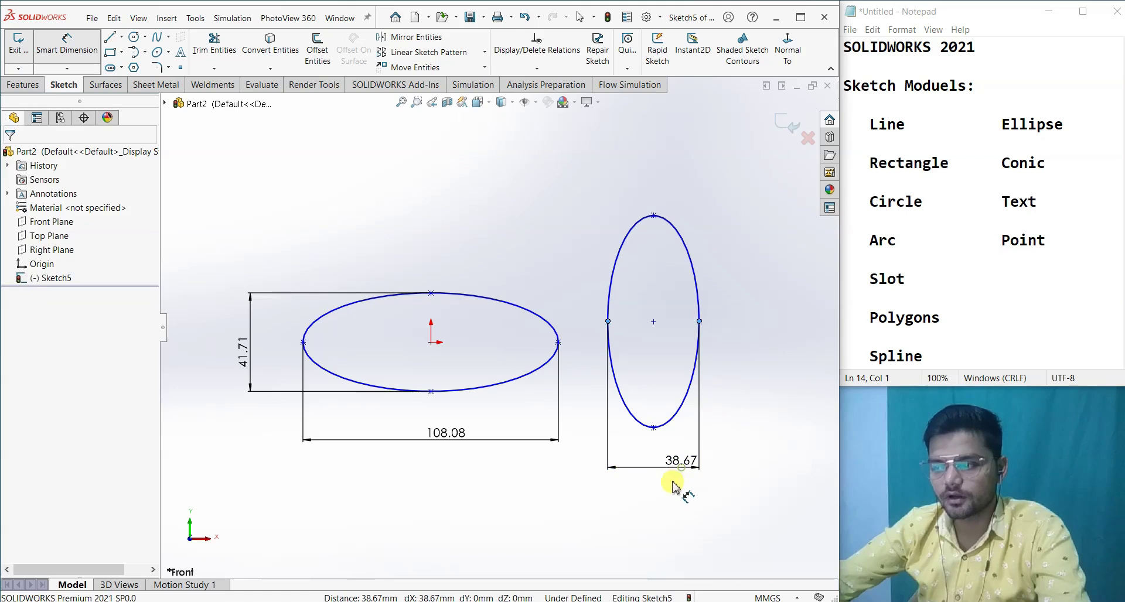
pyautogui.click(681, 468)
pyautogui.click(633, 450)
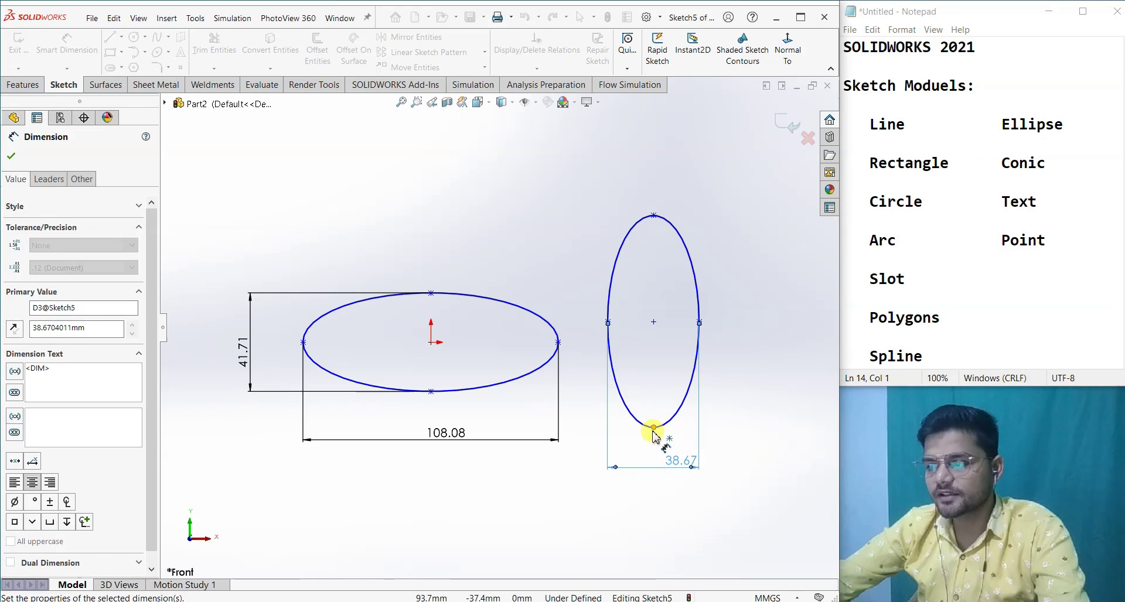
pyautogui.click(654, 428)
pyautogui.click(653, 216)
pyautogui.click(739, 311)
pyautogui.press('Return')
pyautogui.press('Escape')
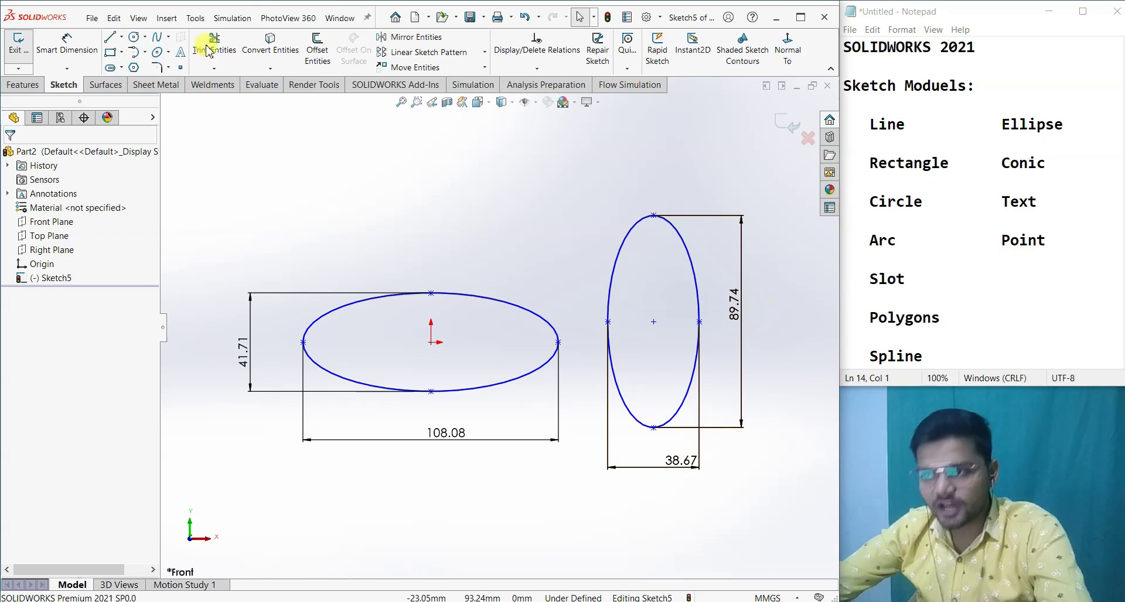
# Draw a nearly circular ellipse about 43 mm wide and 38 mm high above the horizontal ellipse.
pyautogui.click(157, 53)
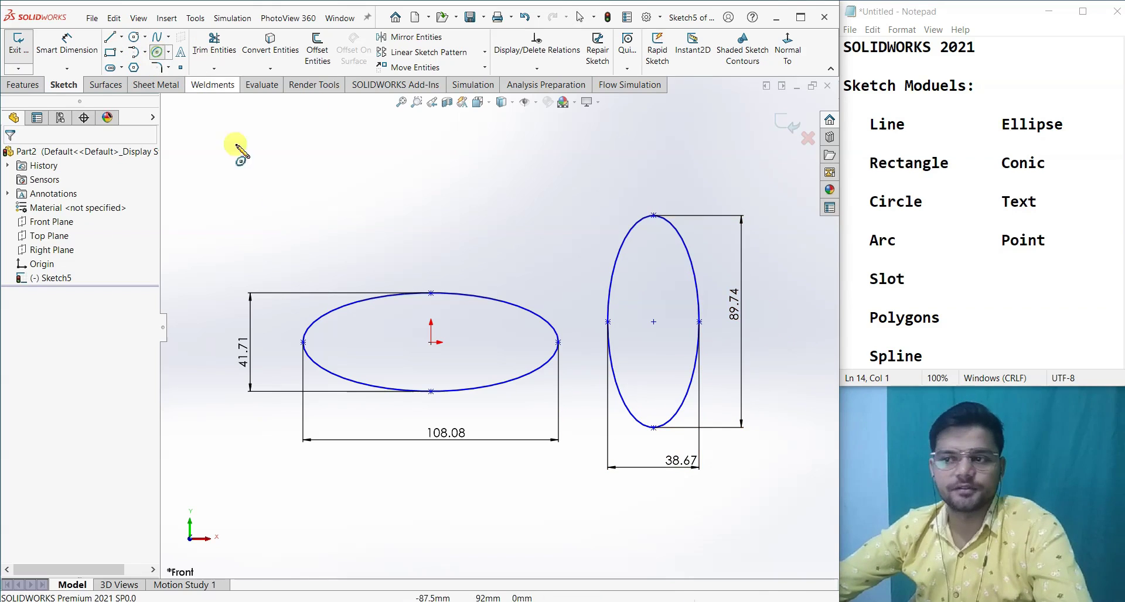
pyautogui.click(369, 206)
pyautogui.click(420, 206)
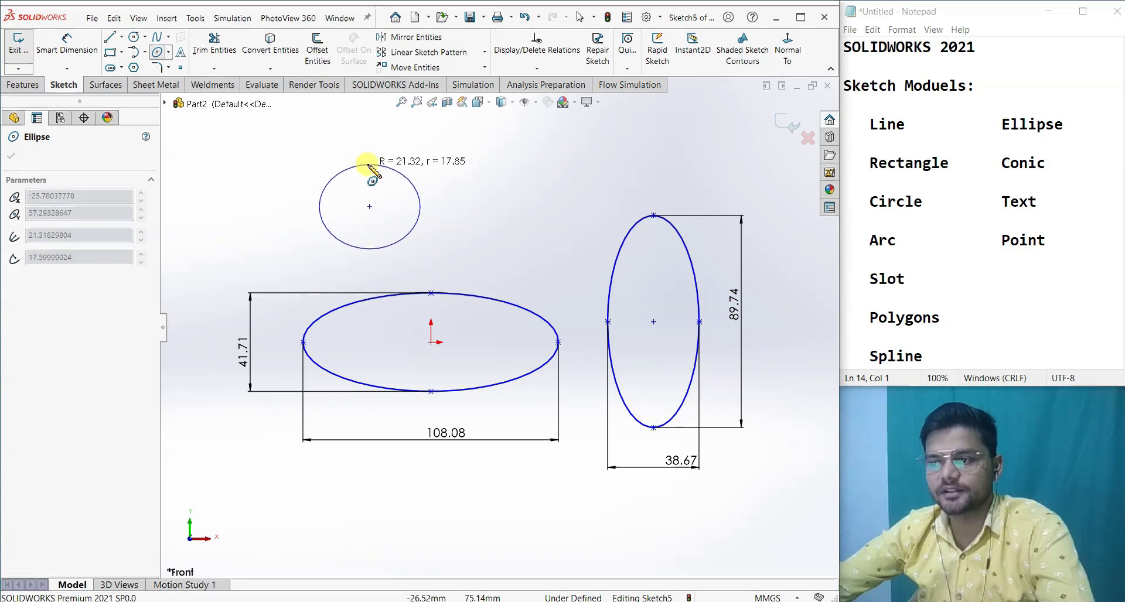
pyautogui.click(369, 164)
pyautogui.rightClick(369, 164)
pyautogui.click(375, 172)
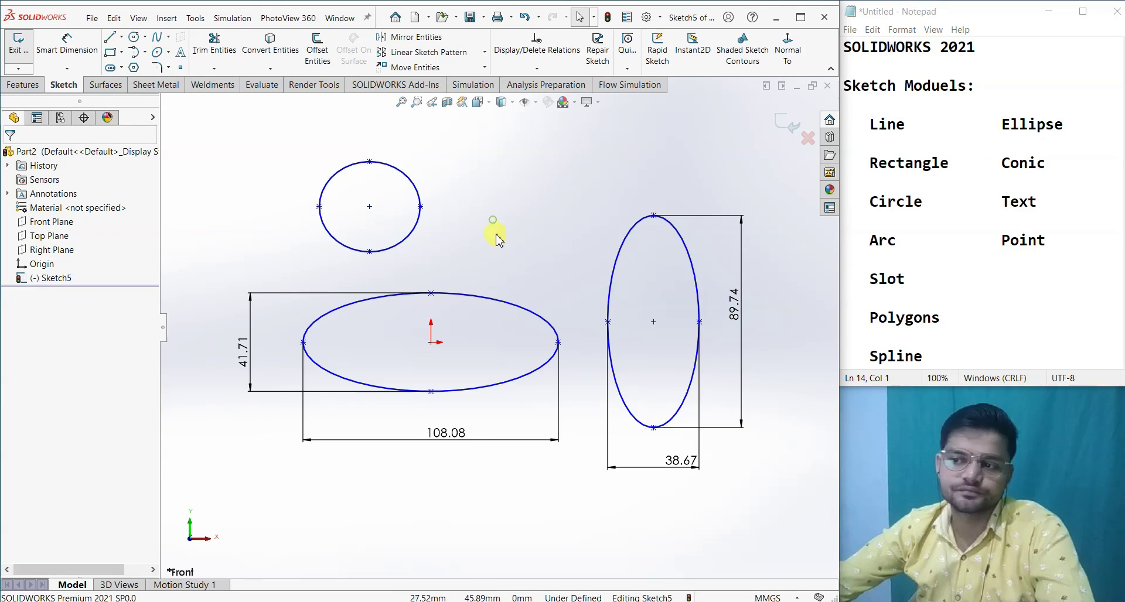
pyautogui.press('d')
pyautogui.click(320, 208)
pyautogui.press('Escape')
pyautogui.click(332, 220)
pyautogui.press('Escape')
pyautogui.press('Escape')
# Dimension the overall width of the small upper ellipse below it, keeping the drawn size.
pyautogui.press('d')
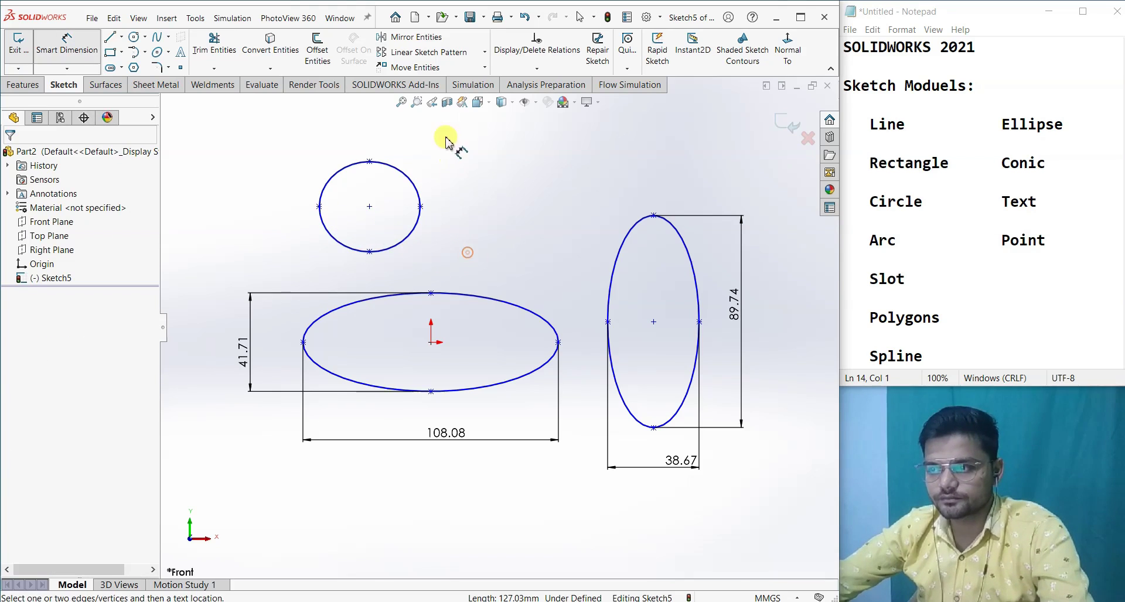
pyautogui.click(319, 207)
pyautogui.click(420, 206)
pyautogui.click(354, 271)
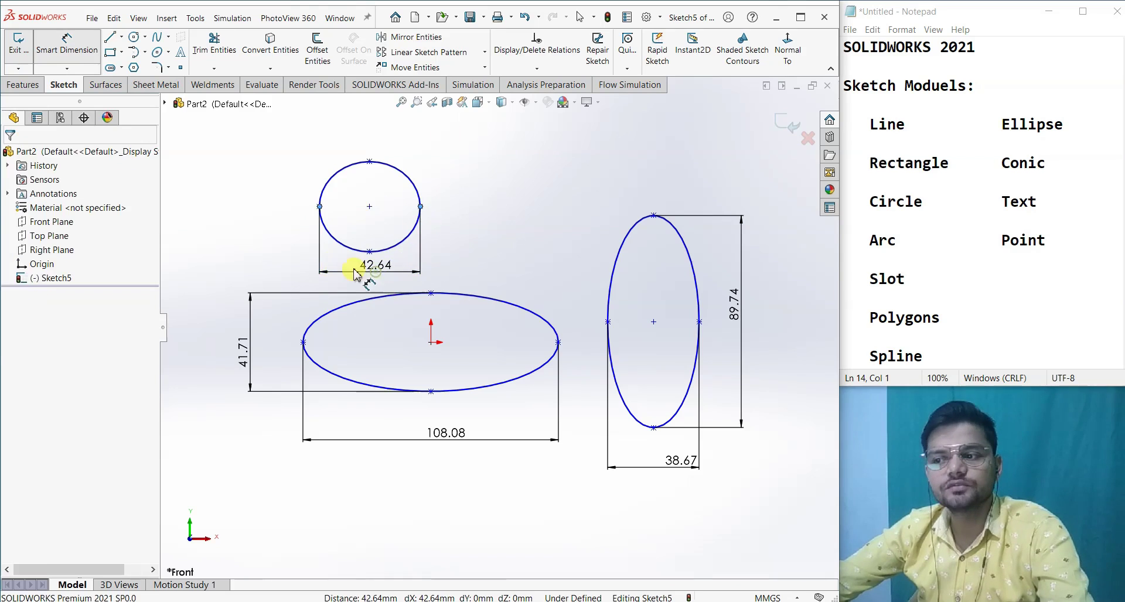
pyautogui.click(327, 254)
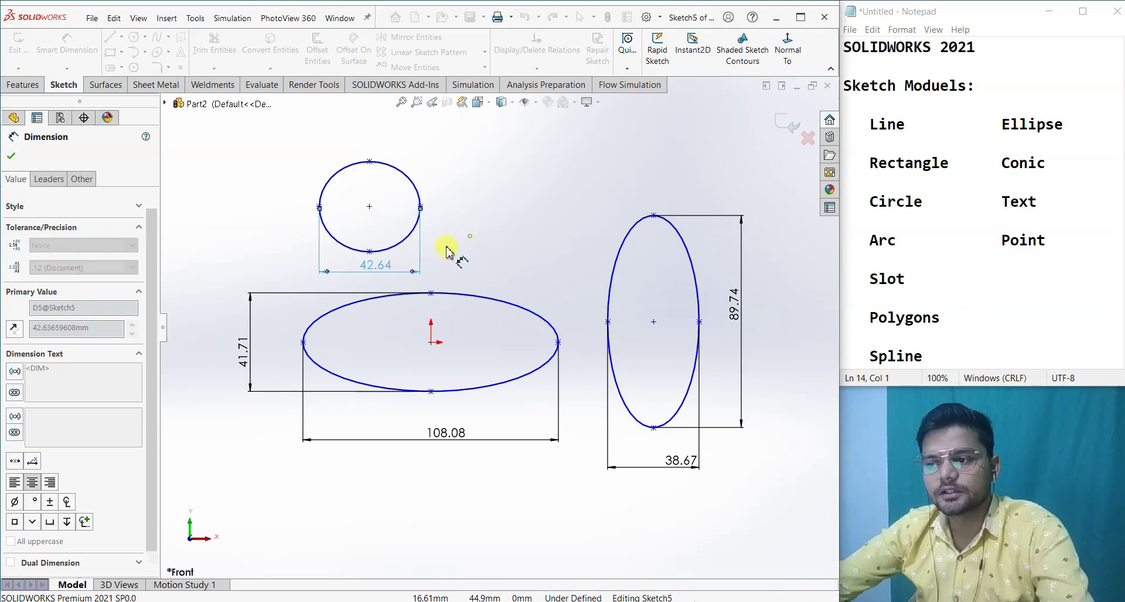
pyautogui.press('Escape')
# Dimension the small upper ellipse's overall height and set it to 42.64 mm.
pyautogui.click(369, 252)
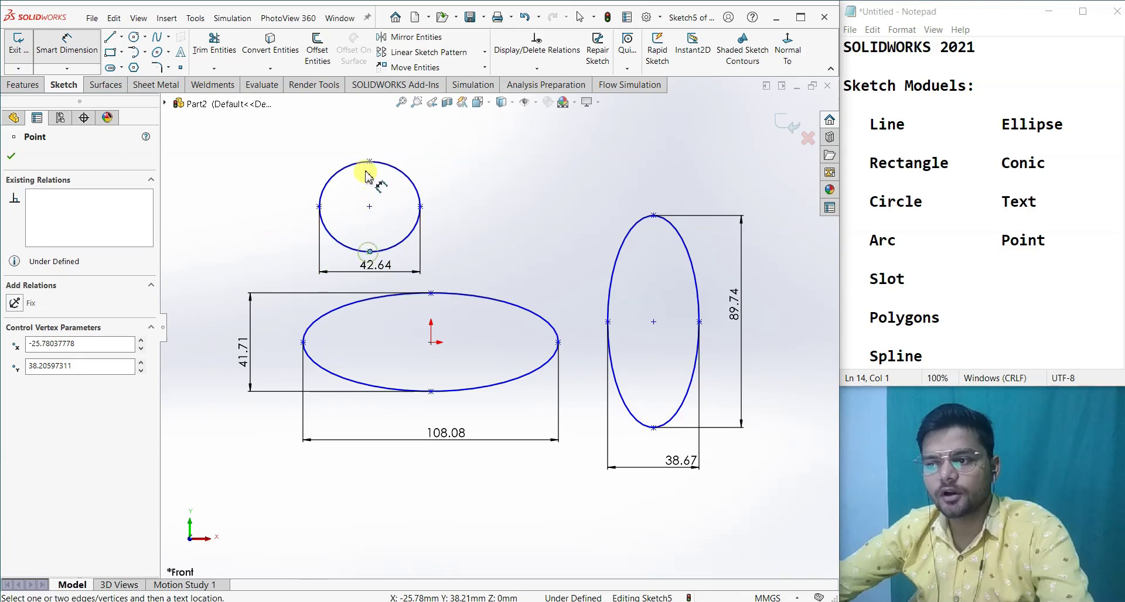
pyautogui.click(369, 161)
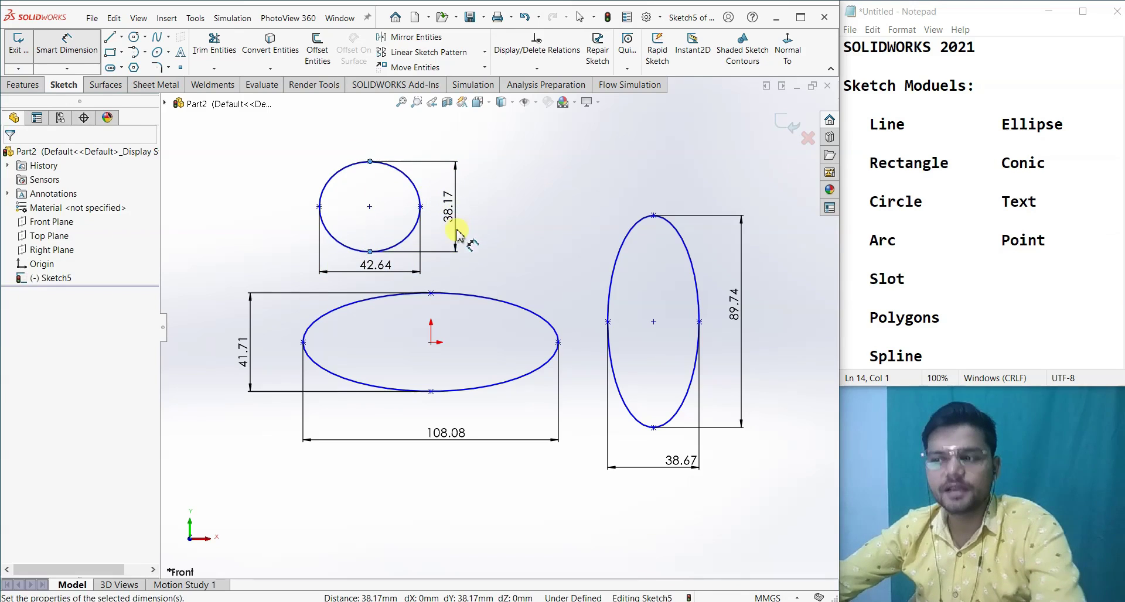
pyautogui.click(457, 234)
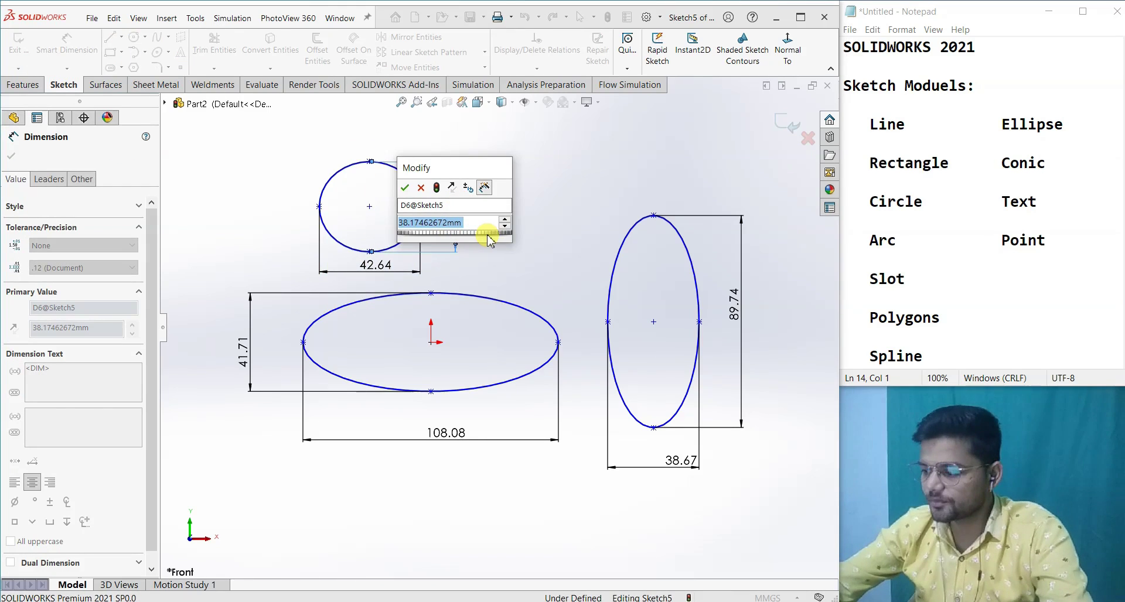
pyautogui.write('42.64')
pyautogui.press('Return')
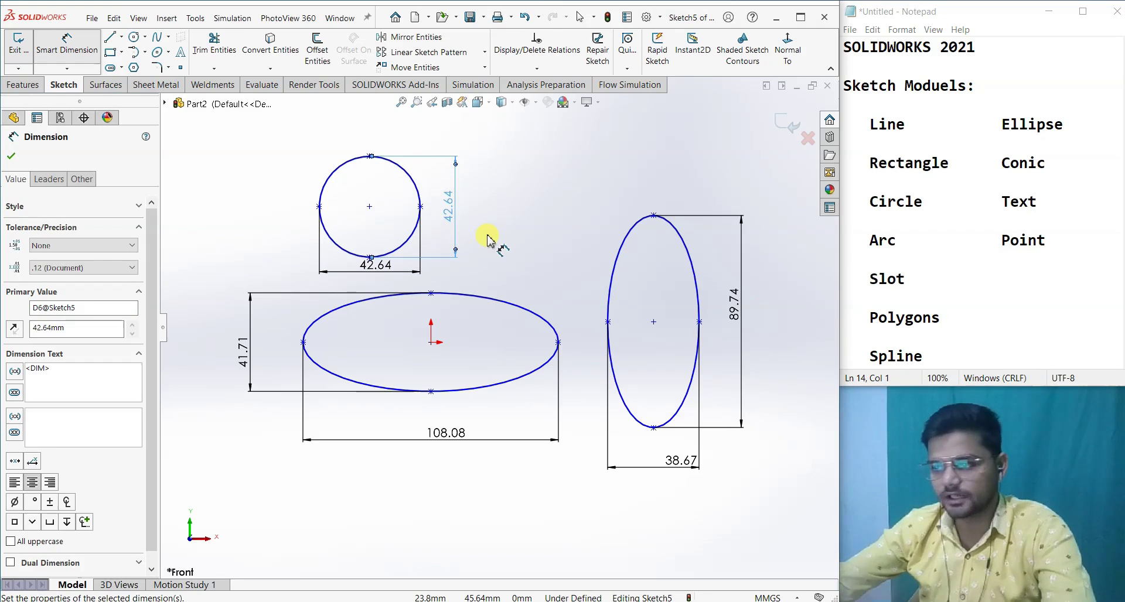
pyautogui.press('Escape')
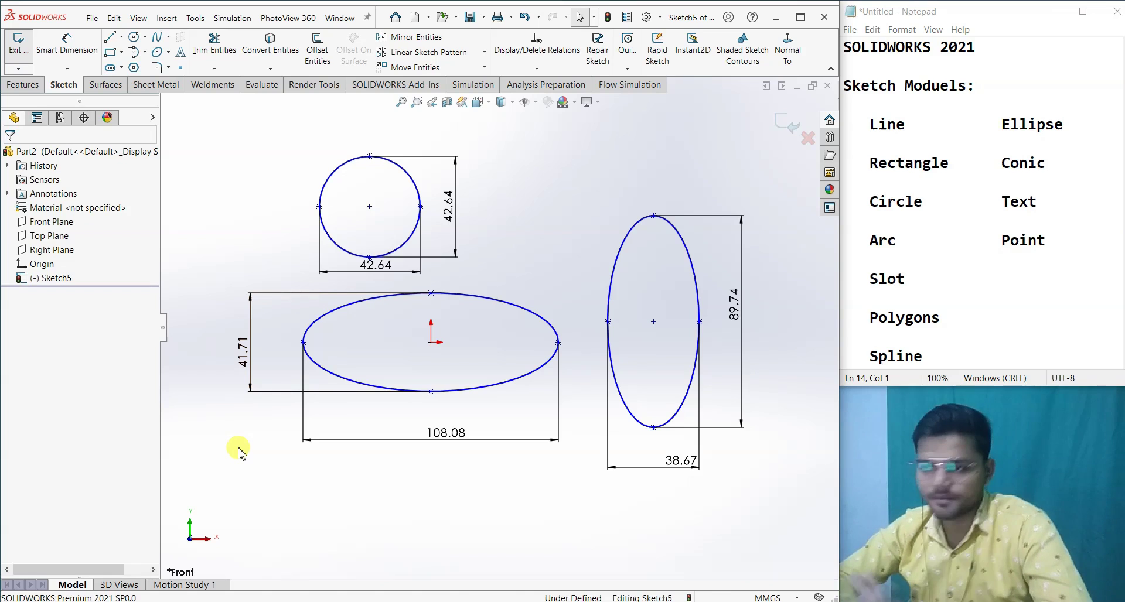
# Draw a partial ellipse with semi-axes of about 52 mm and 27 mm, open at the top, to the left of the dimensioned ellipses.
pyautogui.click(168, 52)
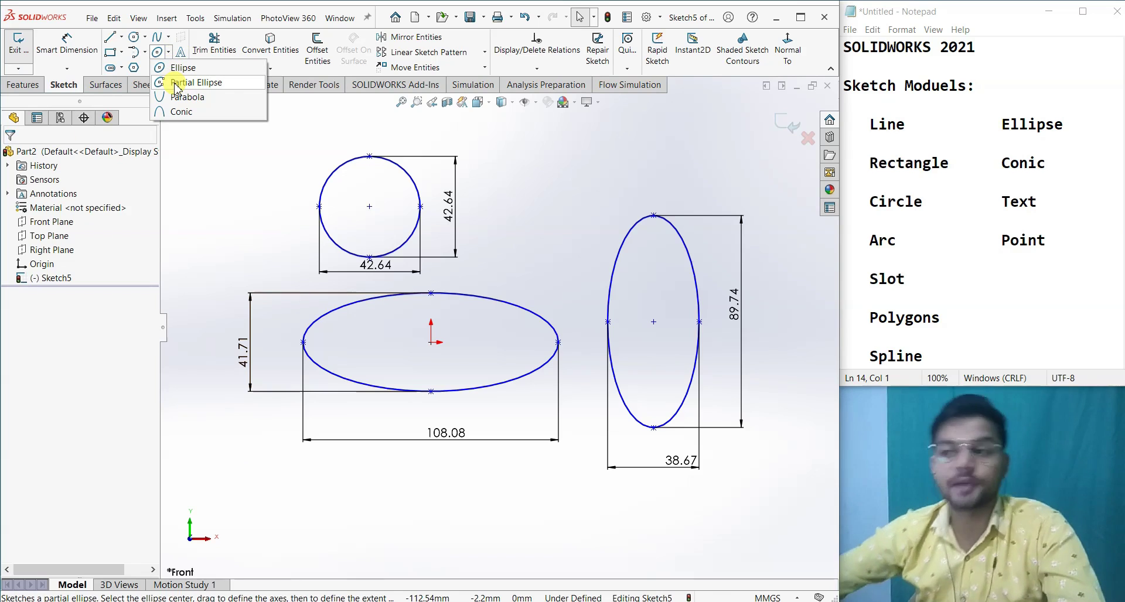
pyautogui.click(176, 82)
pyautogui.scroll(3, 402, 263)
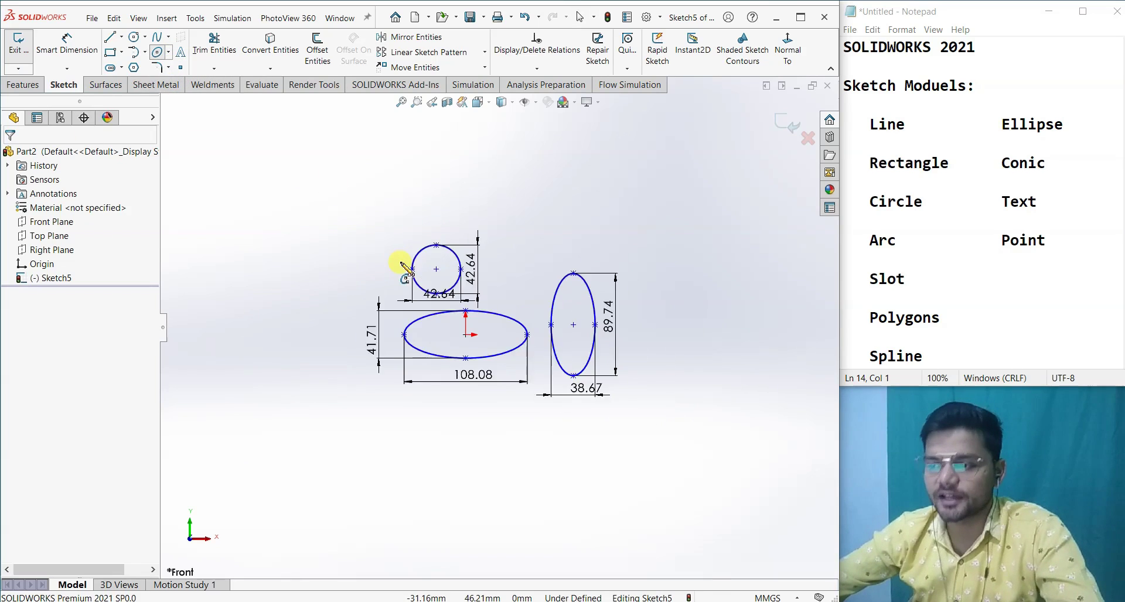
pyautogui.scroll(-4, 460, 321)
pyautogui.scroll(3, 503, 375)
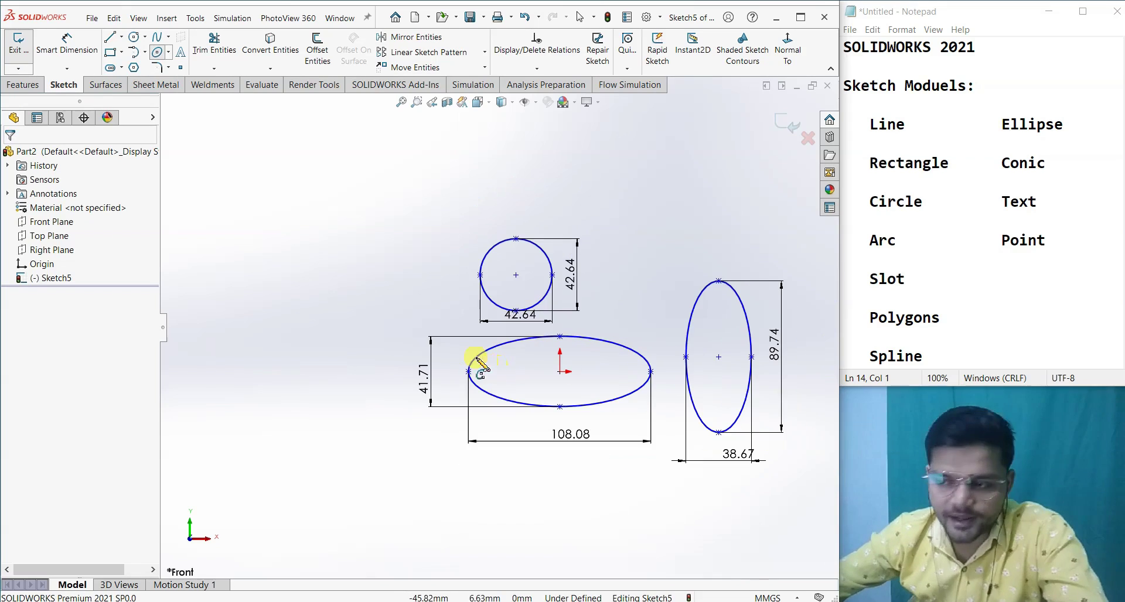
pyautogui.click(253, 357)
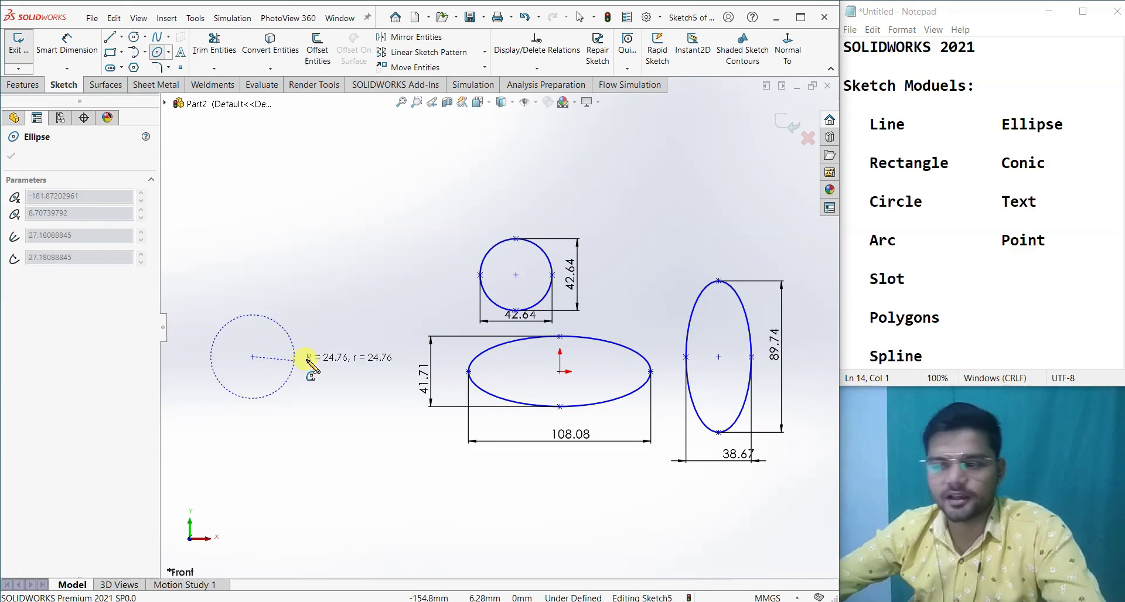
pyautogui.click(340, 356)
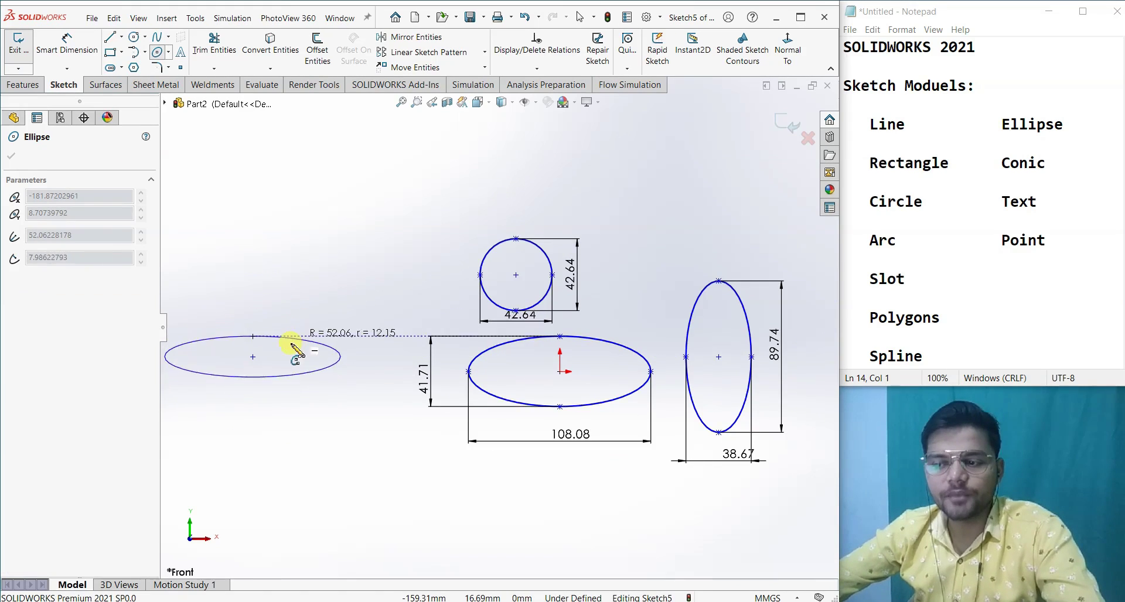
pyautogui.scroll(2, 363, 351)
pyautogui.scroll(-8, 377, 351)
pyautogui.scroll(-3, 380, 325)
pyautogui.scroll(5, 364, 350)
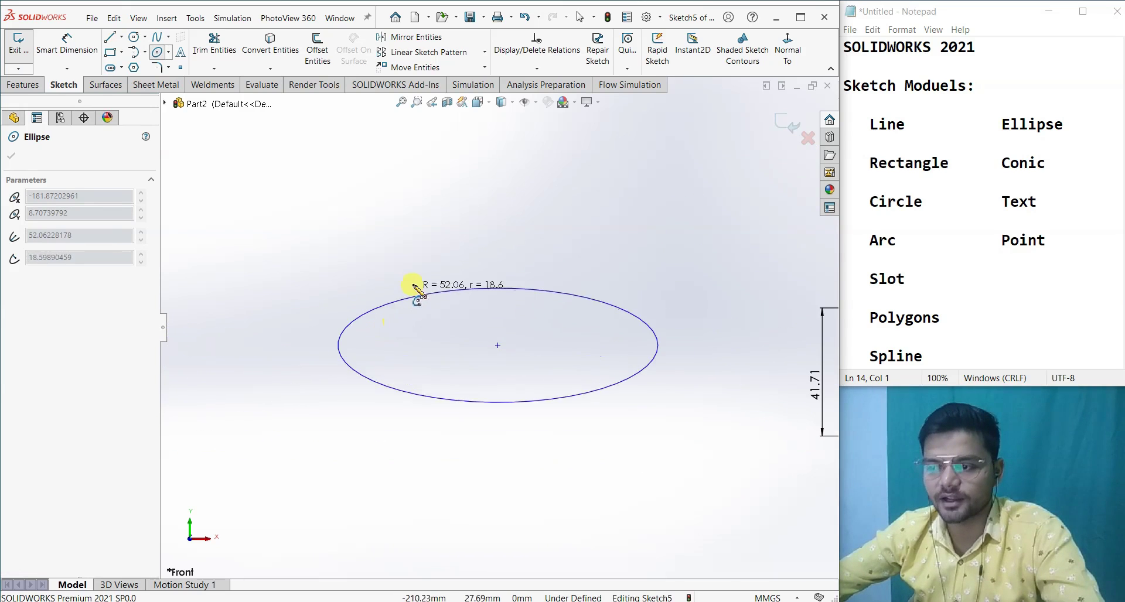
pyautogui.click(434, 266)
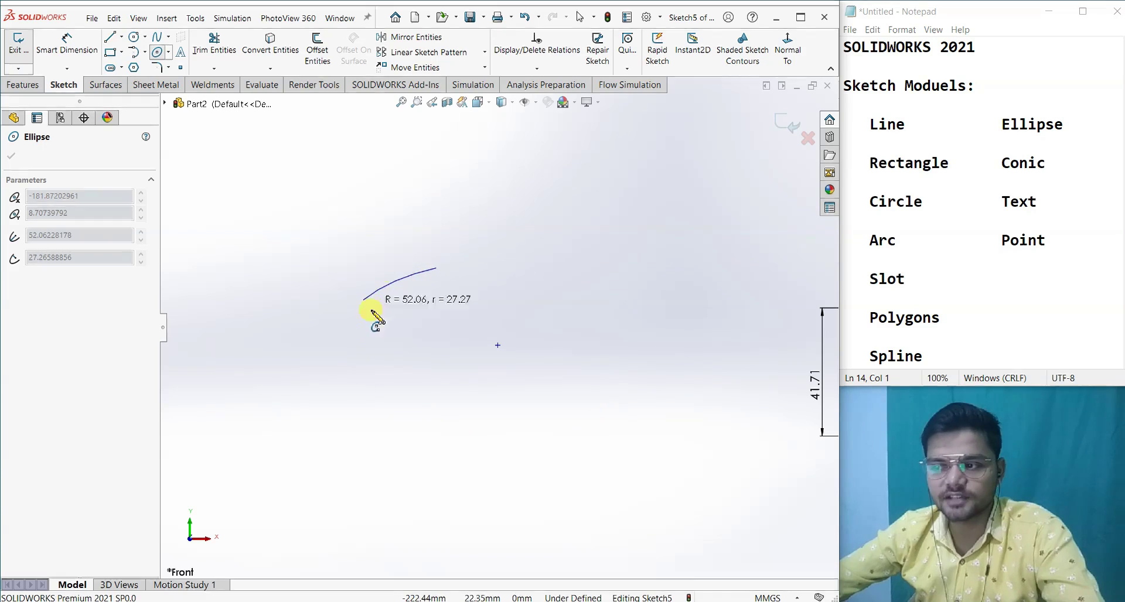
pyautogui.click(622, 334)
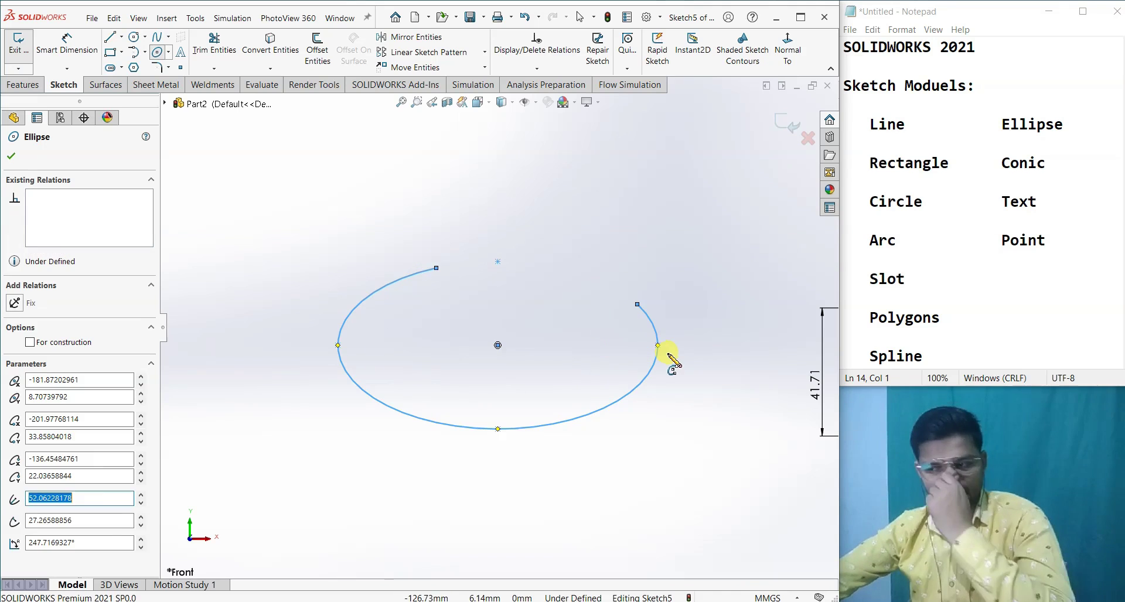
pyautogui.press('Escape')
# Draw a parabola opening to the left, with a focal distance of about 50 mm, to the upper left of the partial ellipse.
pyautogui.scroll(5, 658, 390)
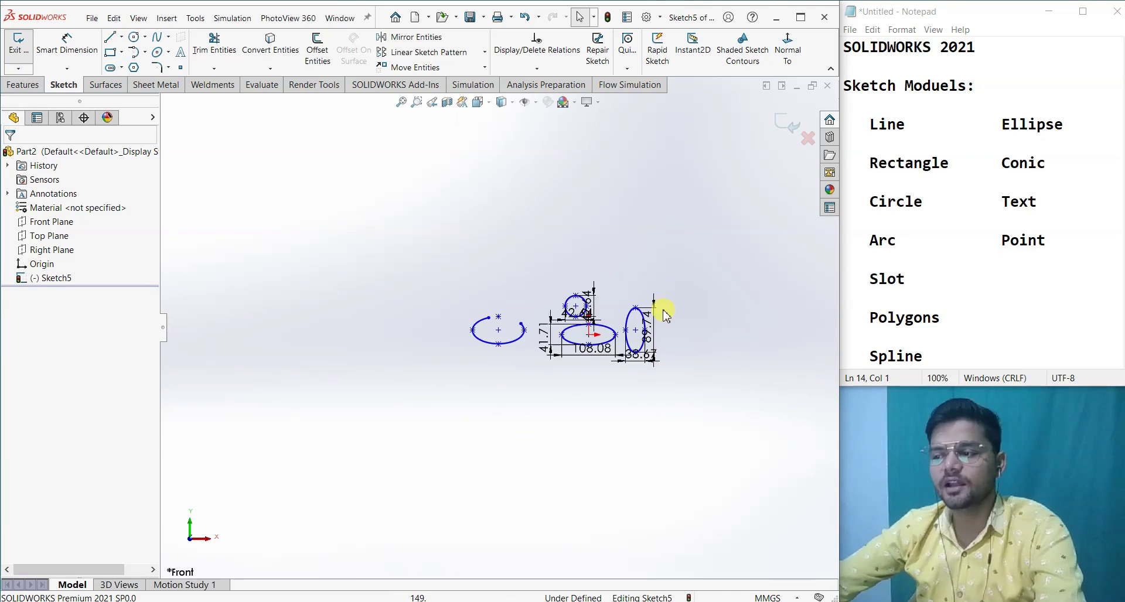
pyautogui.click(168, 52)
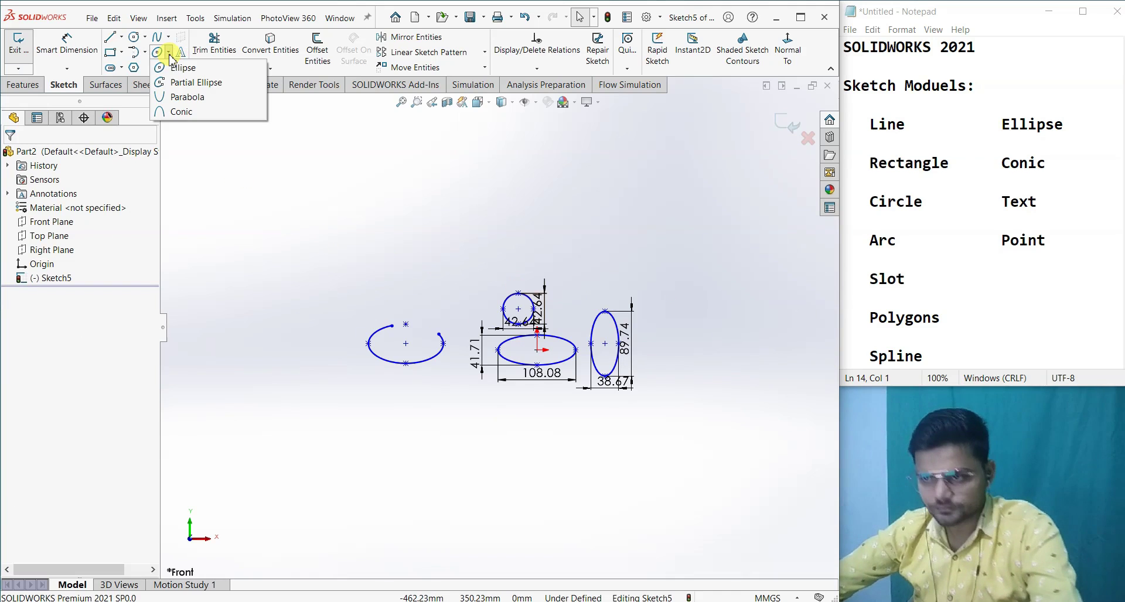
pyautogui.click(188, 102)
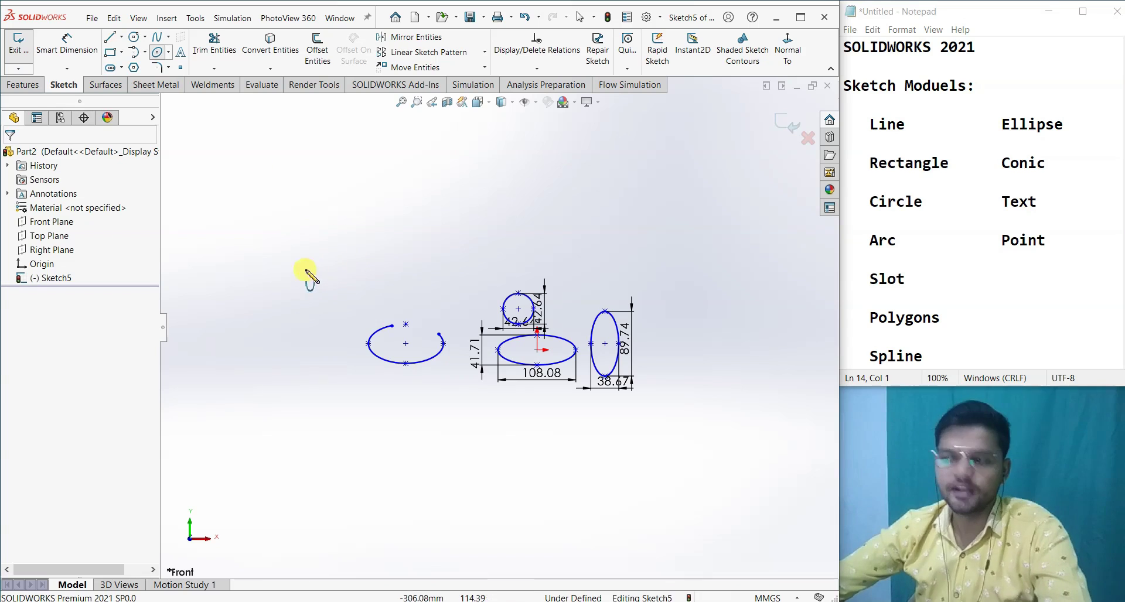
pyautogui.click(259, 252)
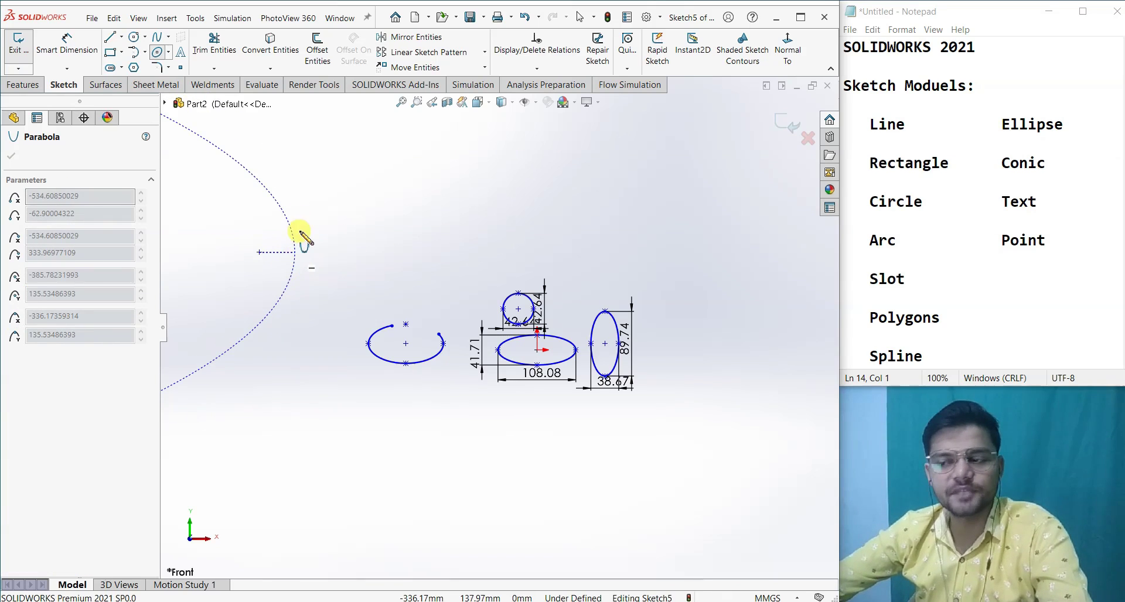
pyautogui.click(229, 155)
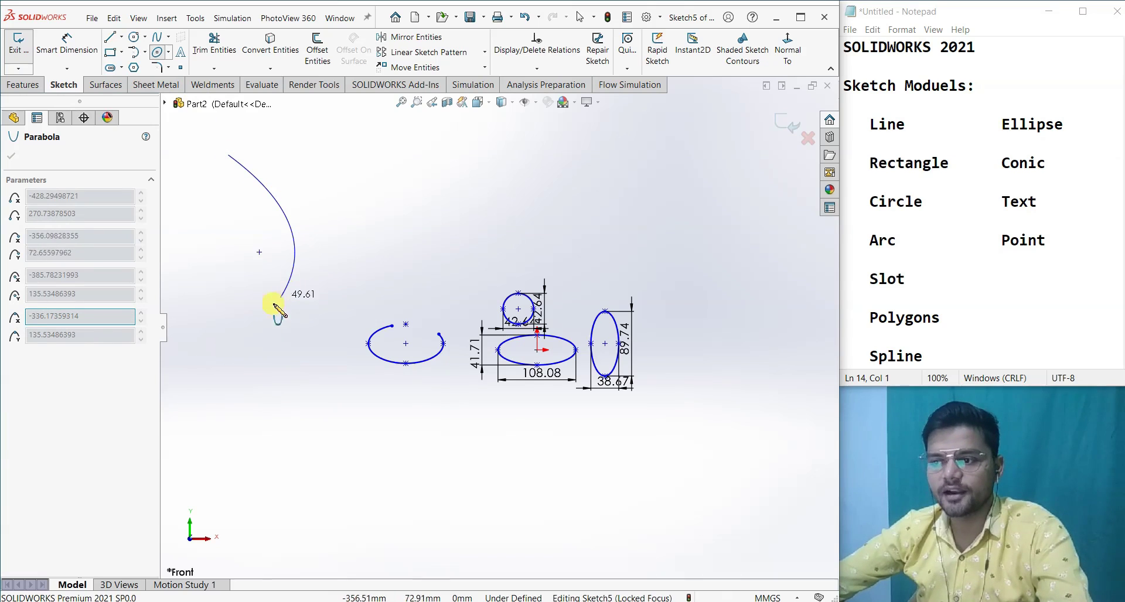
pyautogui.click(208, 363)
pyautogui.press('Escape')
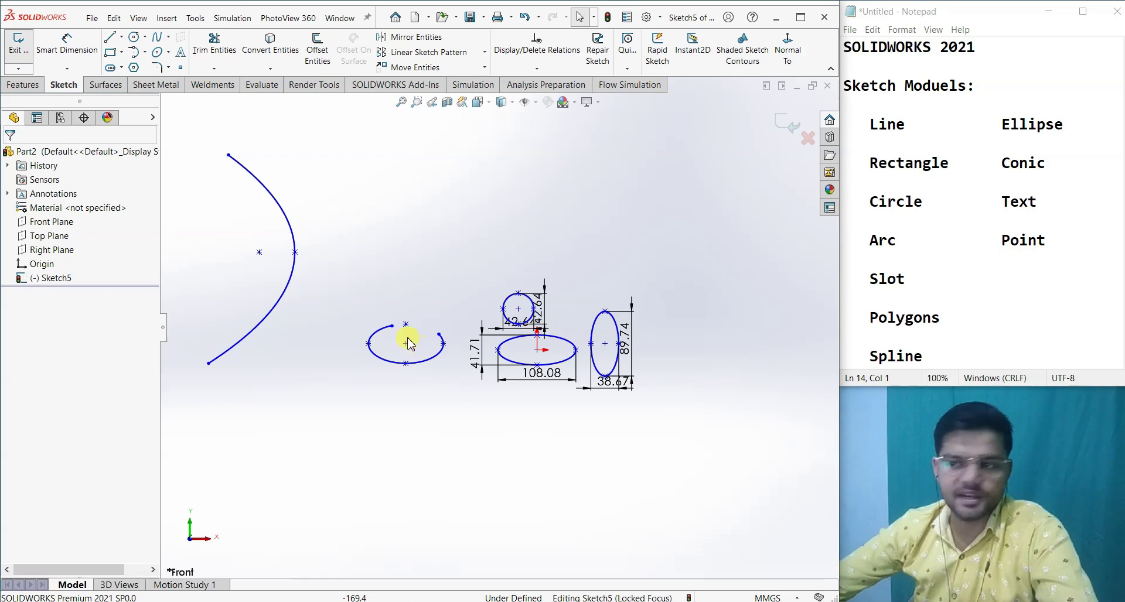
# Examine the dimensioned horizontal ellipse around the origin and its left axis point at close range.
pyautogui.scroll(-5, 385, 221)
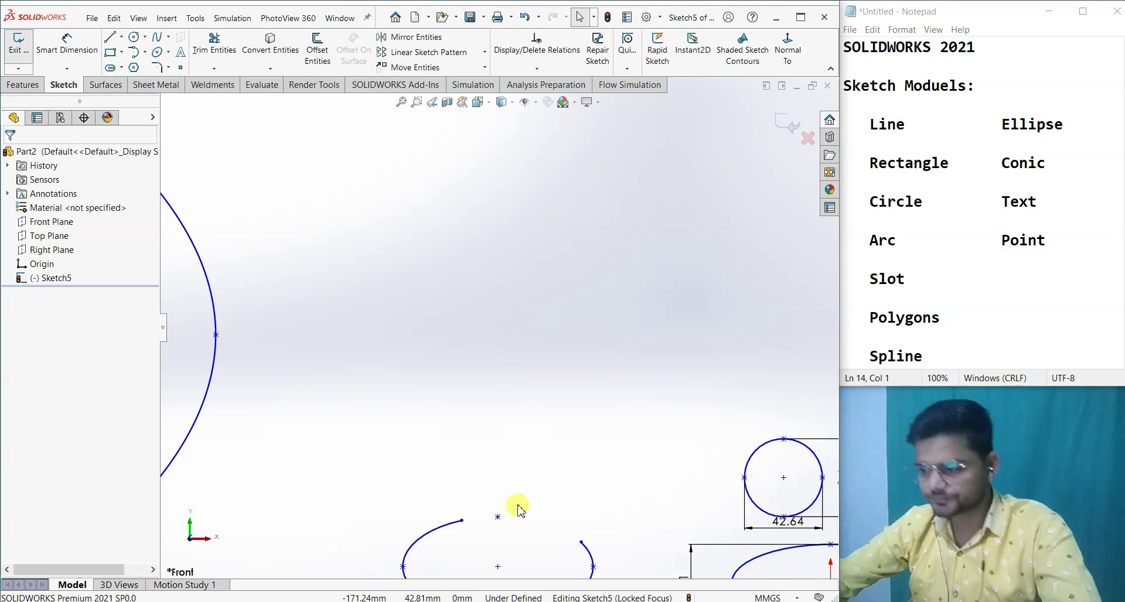
pyautogui.scroll(5, 514, 510)
pyautogui.scroll(-2, 648, 401)
pyautogui.scroll(-1, 588, 456)
pyautogui.scroll(-1, 588, 456)
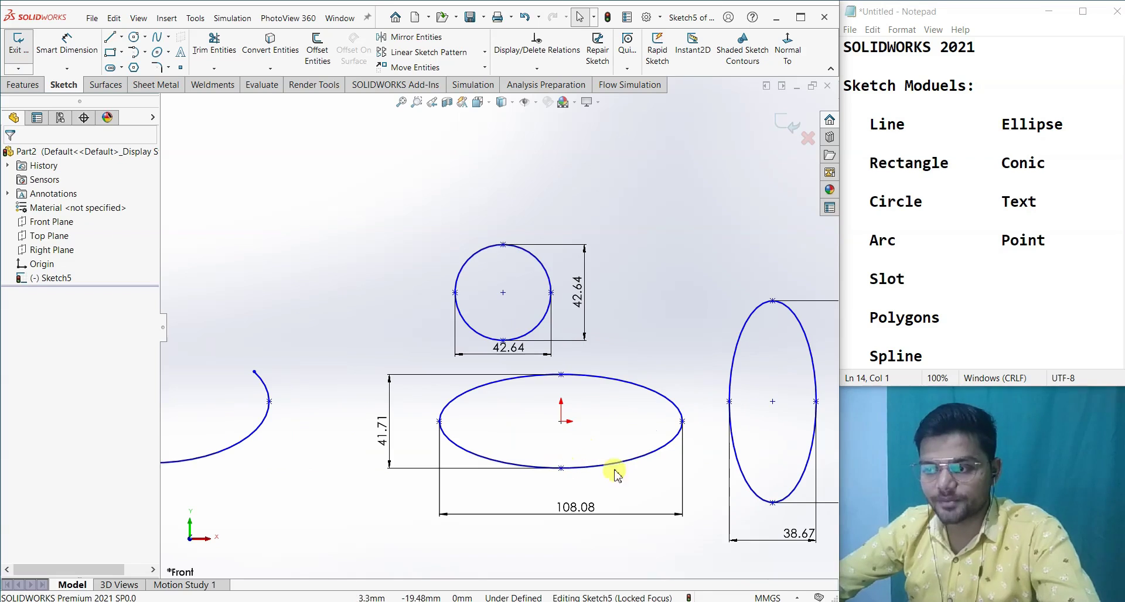
pyautogui.scroll(-1, 508, 409)
pyautogui.scroll(-2, 380, 426)
pyautogui.scroll(-2, 258, 407)
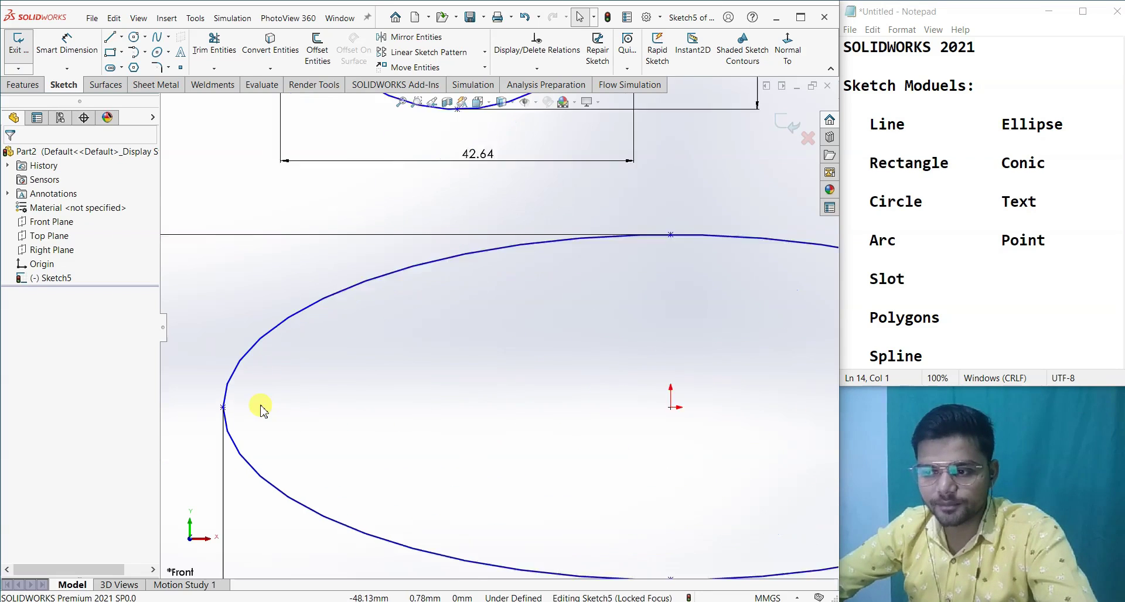
pyautogui.scroll(1, 484, 373)
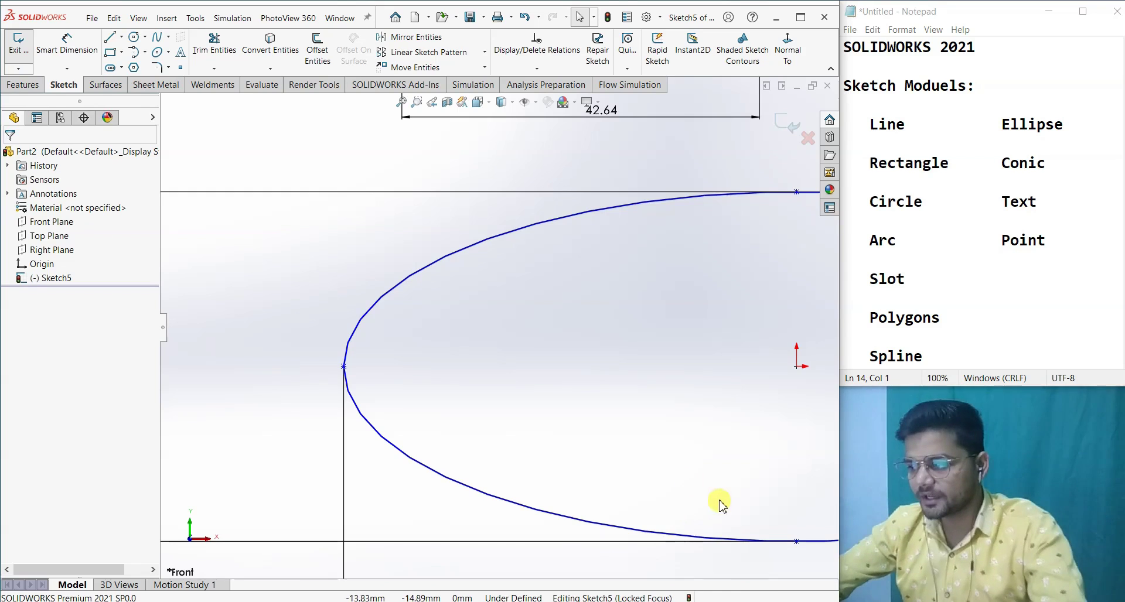
# Delete all the ellipses, the partial ellipse and the parabola from the sketch, together with their dimensions.
pyautogui.scroll(11, 717, 498)
pyautogui.scroll(5, 686, 410)
pyautogui.moveTo(677, 416); pyautogui.dragTo(209, 180)
pyautogui.press('Delete')
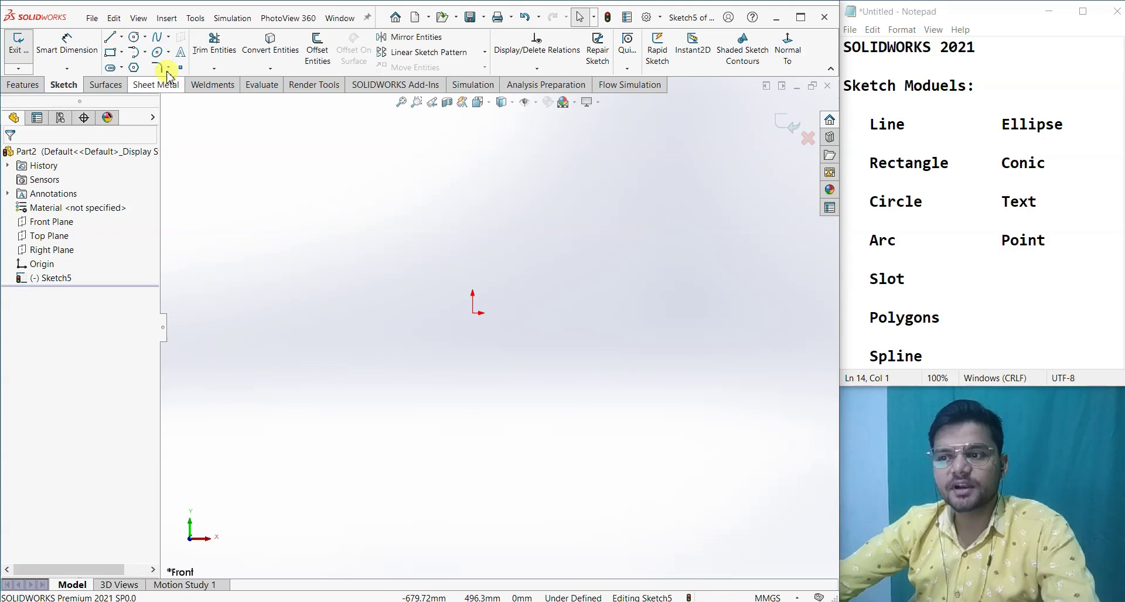
# Draw an arch-shaped conic with level endpoints below the origin, its peak near the origin and a Rho of about 0.5.
pyautogui.click(169, 52)
pyautogui.click(181, 111)
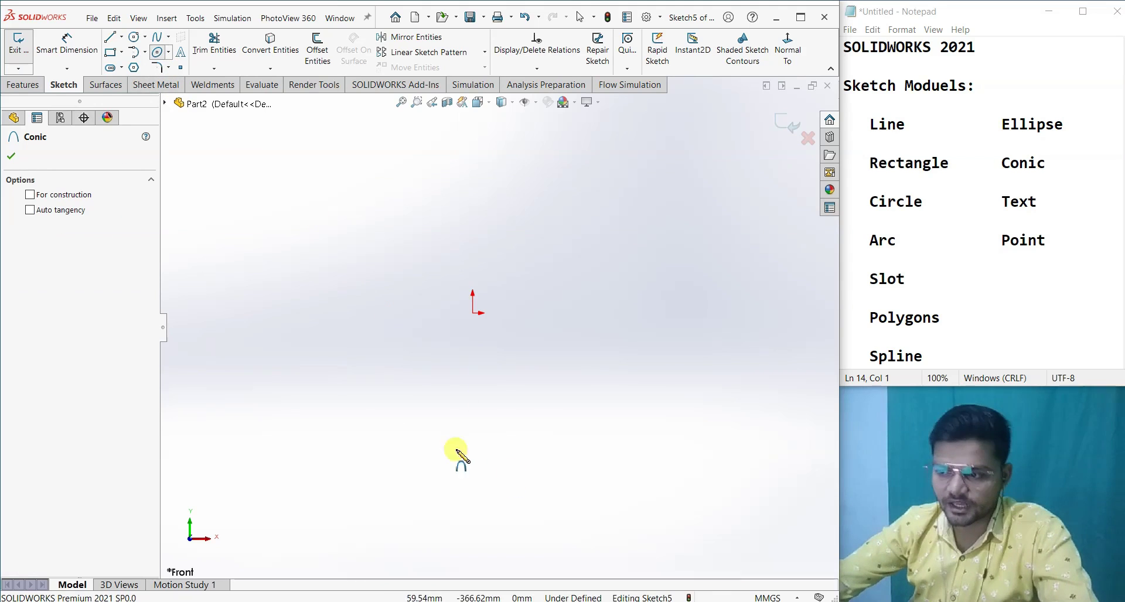
pyautogui.click(403, 420)
pyautogui.click(561, 421)
pyautogui.click(475, 254)
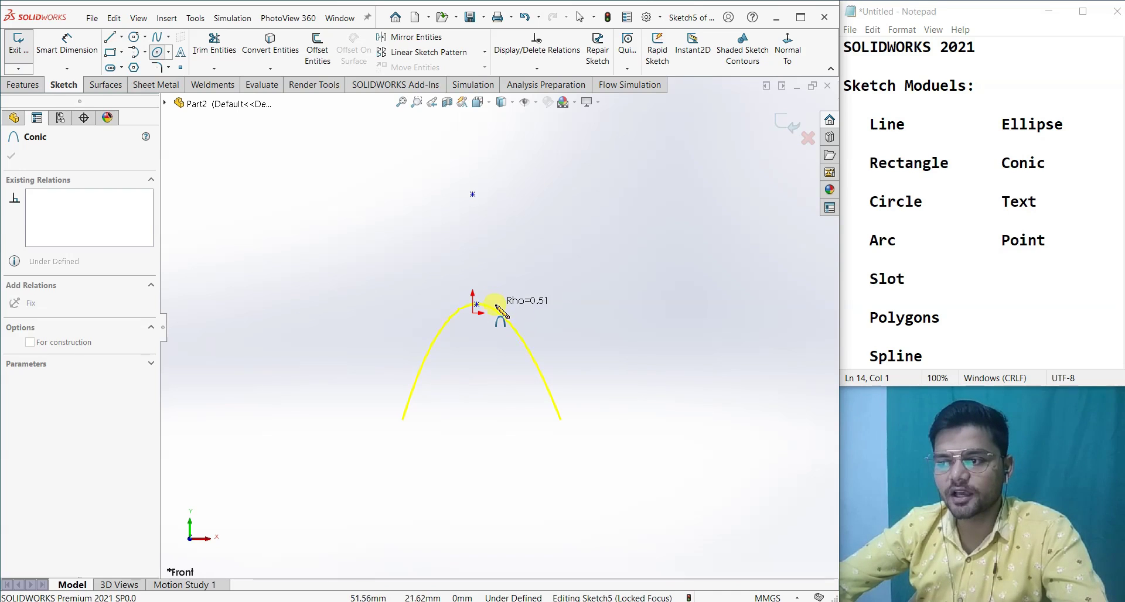
pyautogui.click(490, 309)
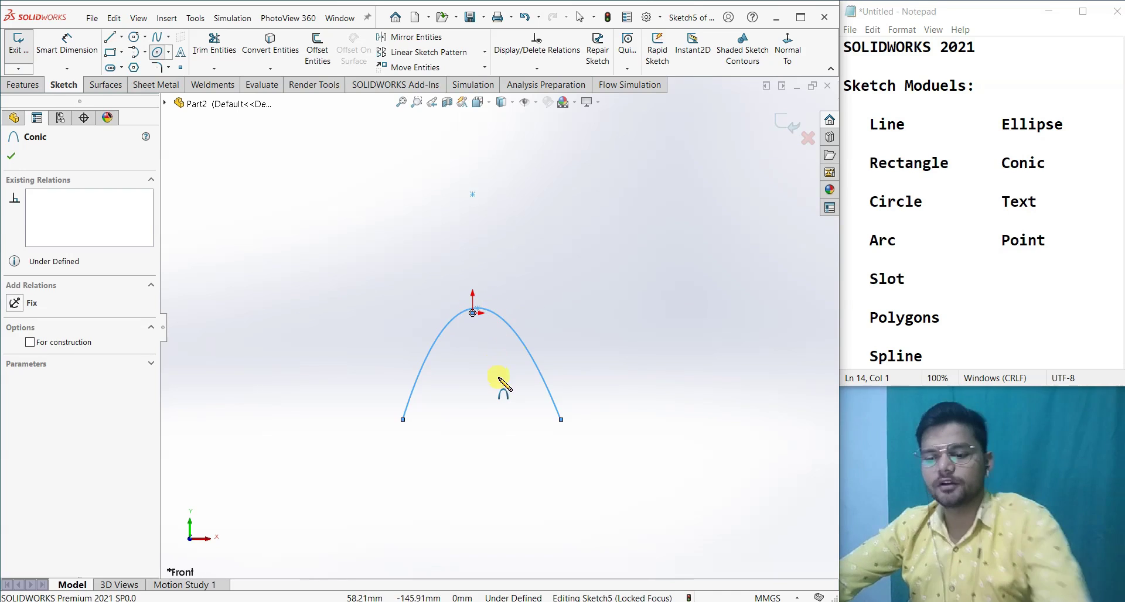
pyautogui.press('Escape')
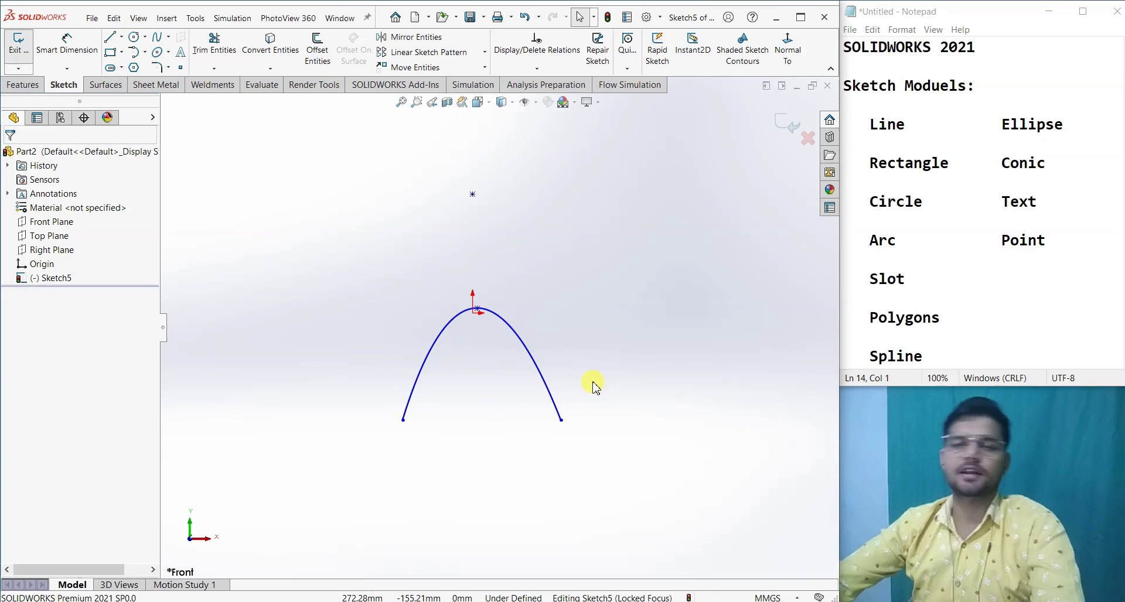
# Draw a second, flatter conic to the right of the first with endpoints at the same level and a Rho of about 0.36.
pyautogui.click(168, 52)
pyautogui.click(184, 111)
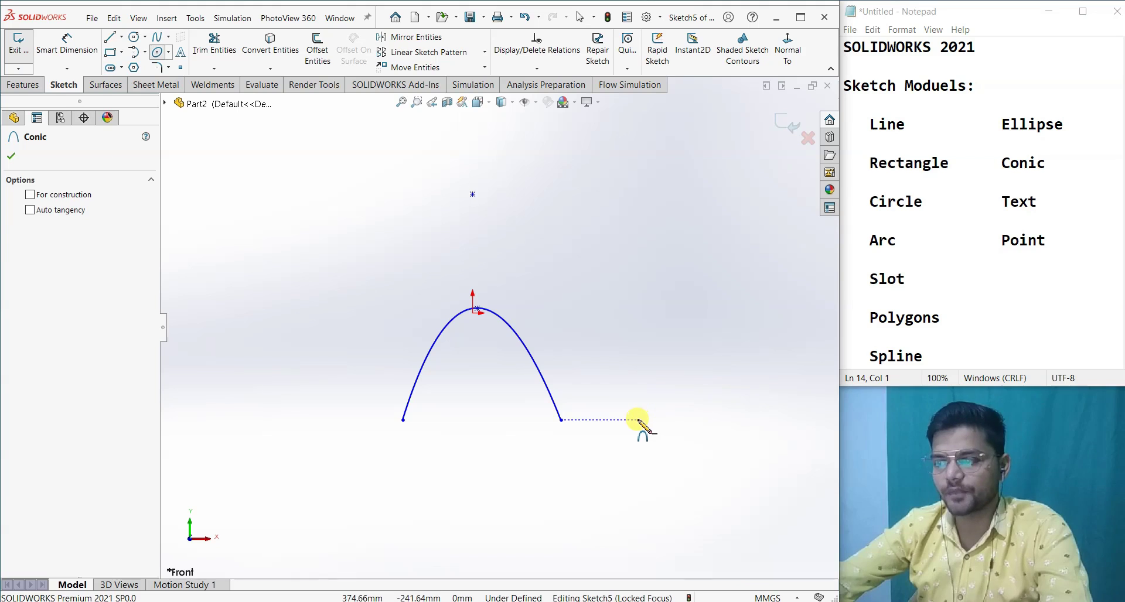
pyautogui.click(639, 420)
pyautogui.click(770, 420)
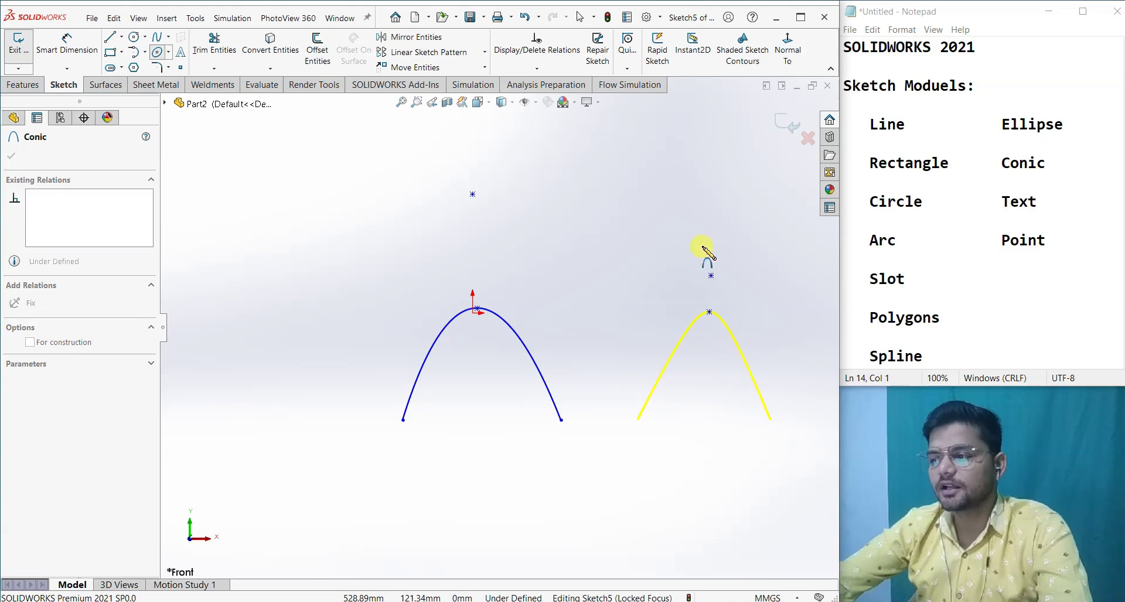
pyautogui.click(688, 194)
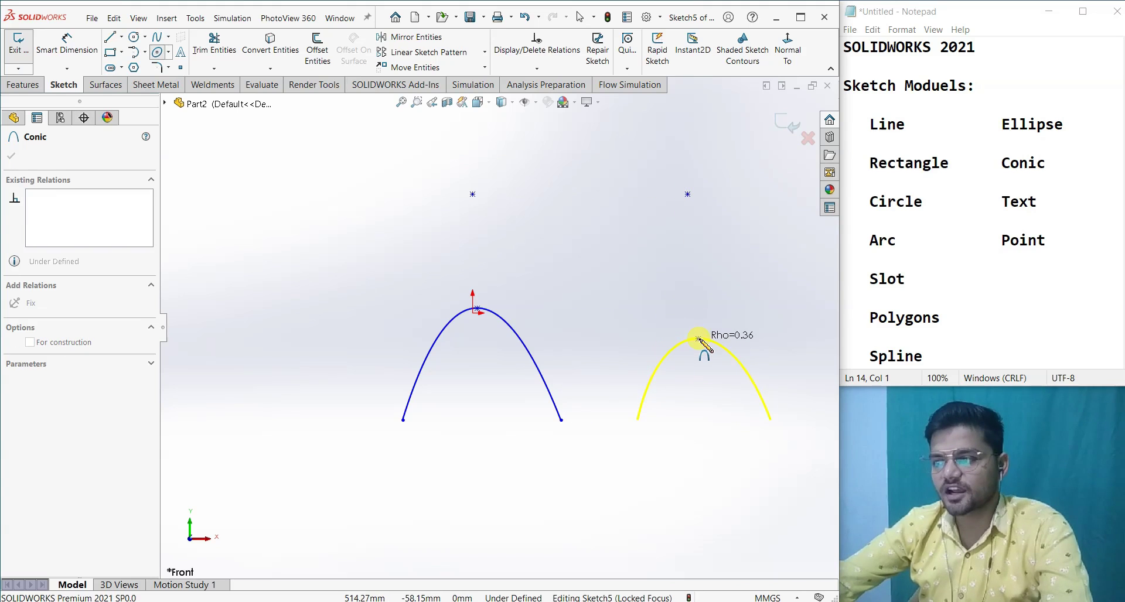
pyautogui.click(698, 339)
pyautogui.press('Escape')
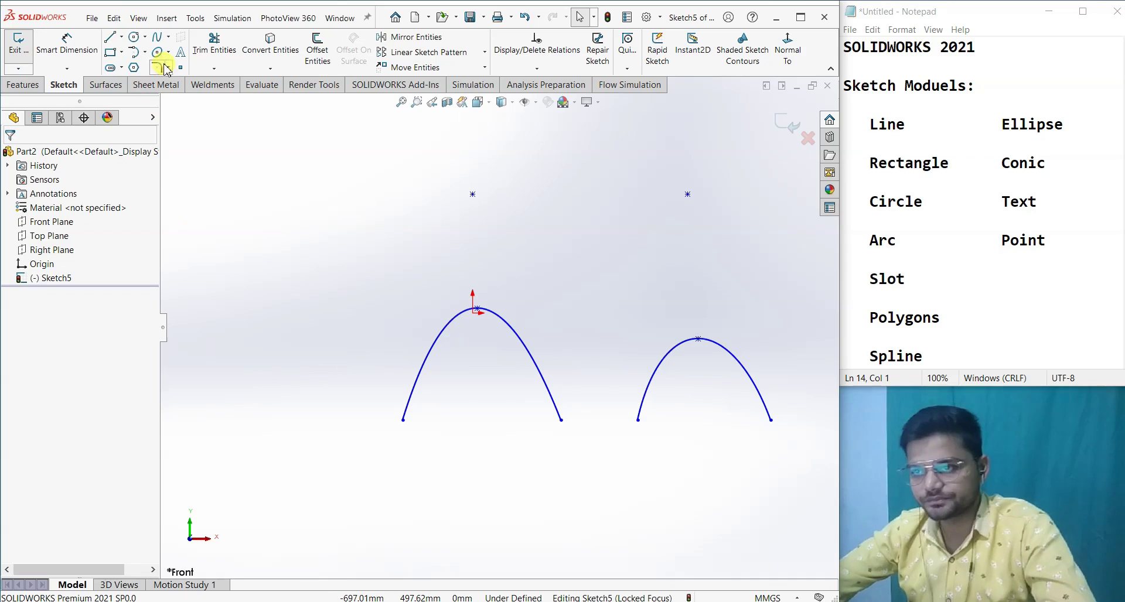
# Draw a third, taller and narrower conic to the left of the first, with its apex point above the curve's middle.
pyautogui.click(168, 52)
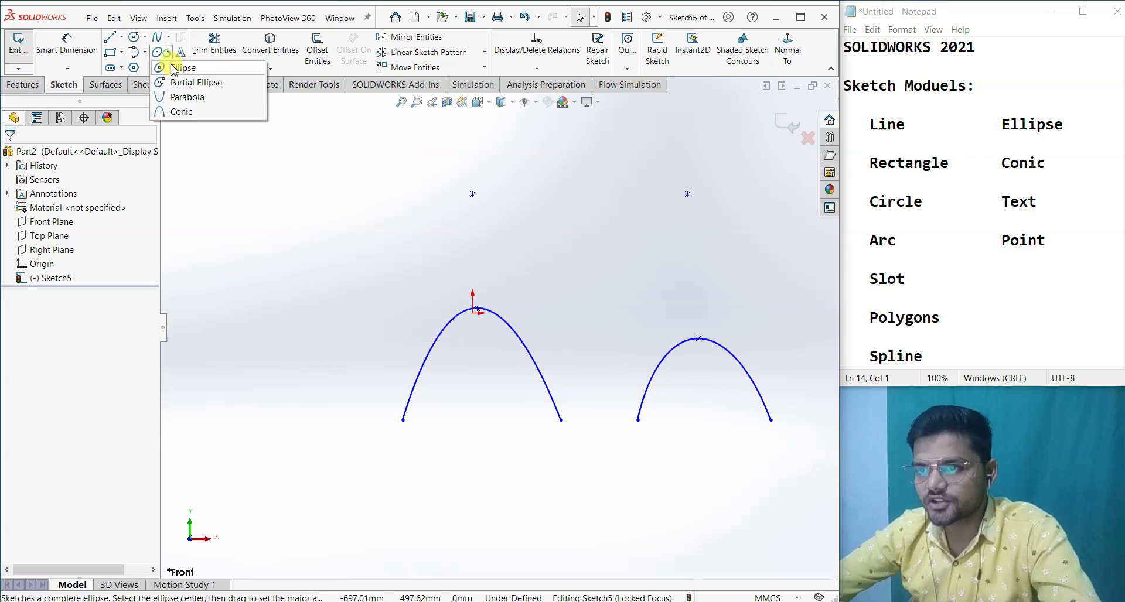
pyautogui.click(180, 110)
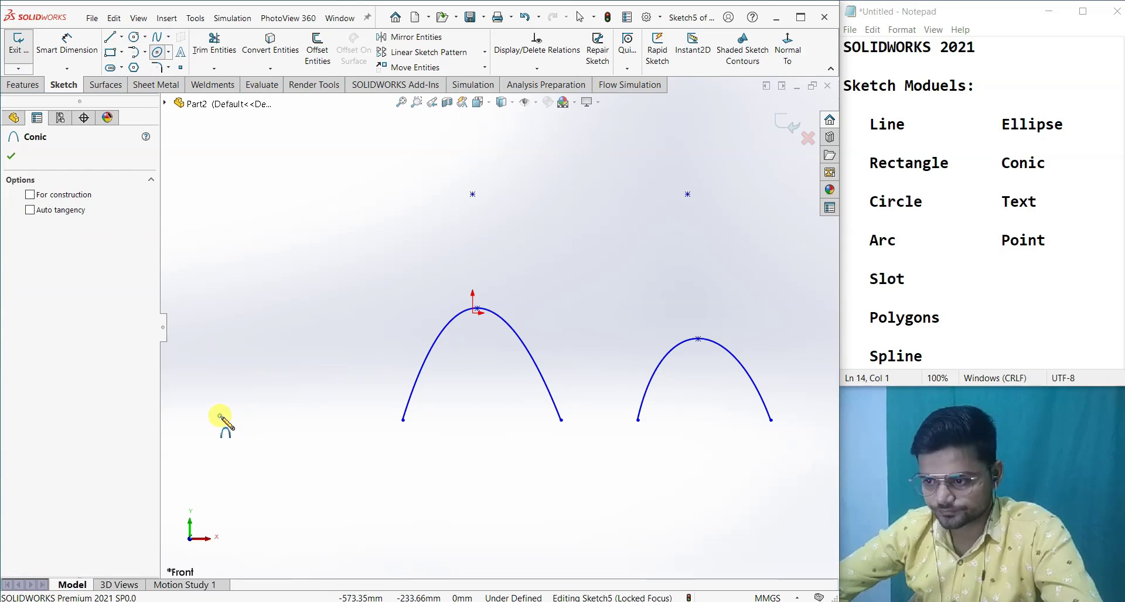
pyautogui.click(219, 416)
pyautogui.click(347, 414)
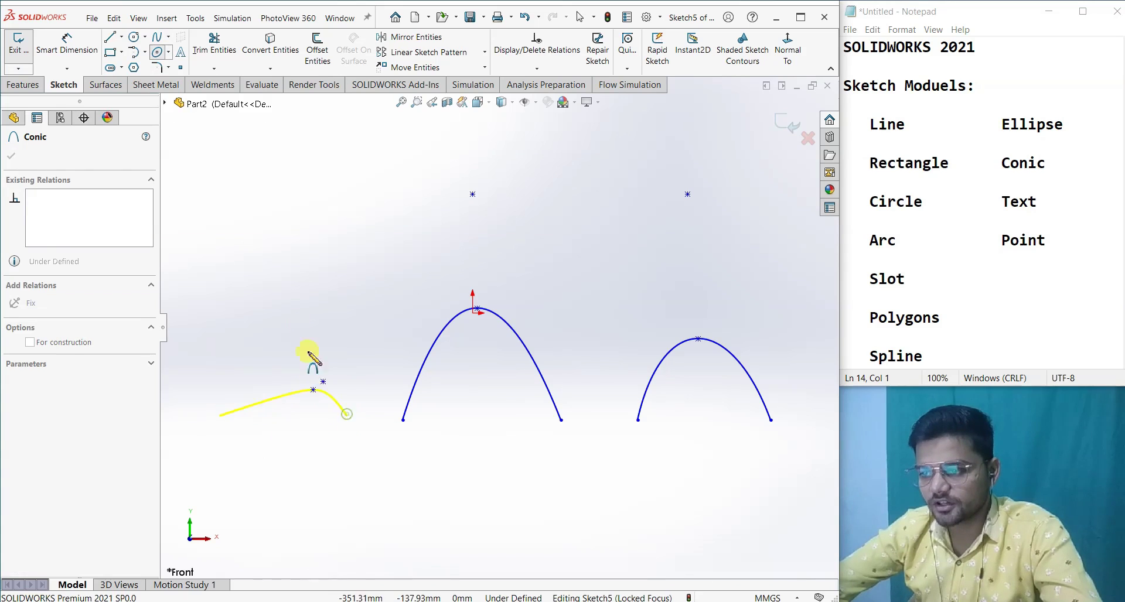
pyautogui.click(281, 204)
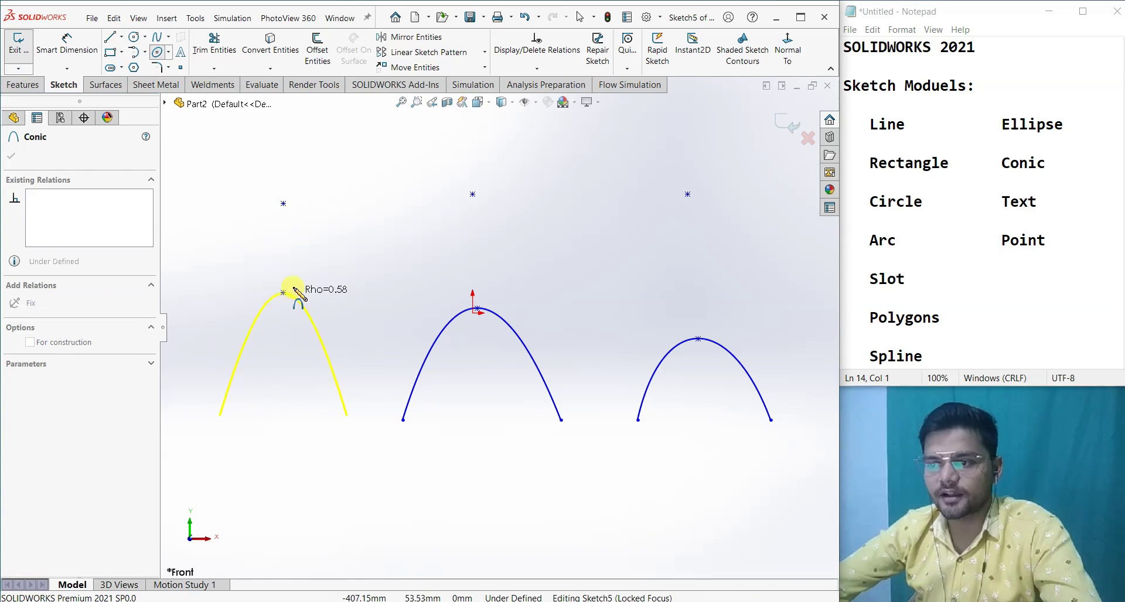
pyautogui.click(293, 253)
pyautogui.press('Escape')
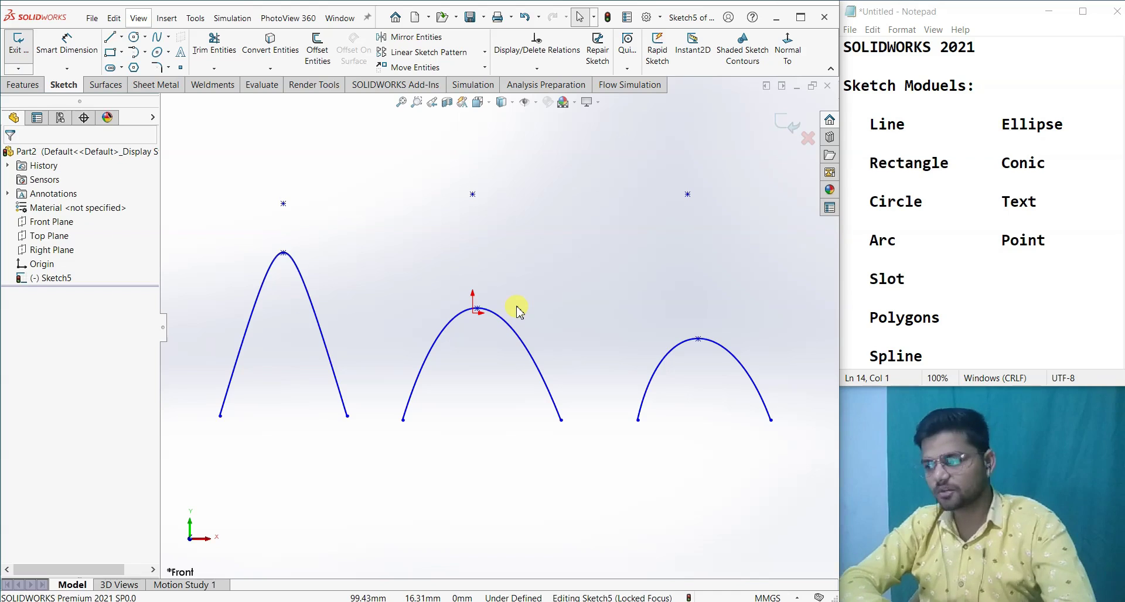
# Delete the three conics to clear the sketch.
pyautogui.scroll(3, 538, 324)
pyautogui.moveTo(694, 409)
pyautogui.mouseDown()
pyautogui.moveTo(364, 243)
pyautogui.moveTo(320, 207)
pyautogui.mouseUp()
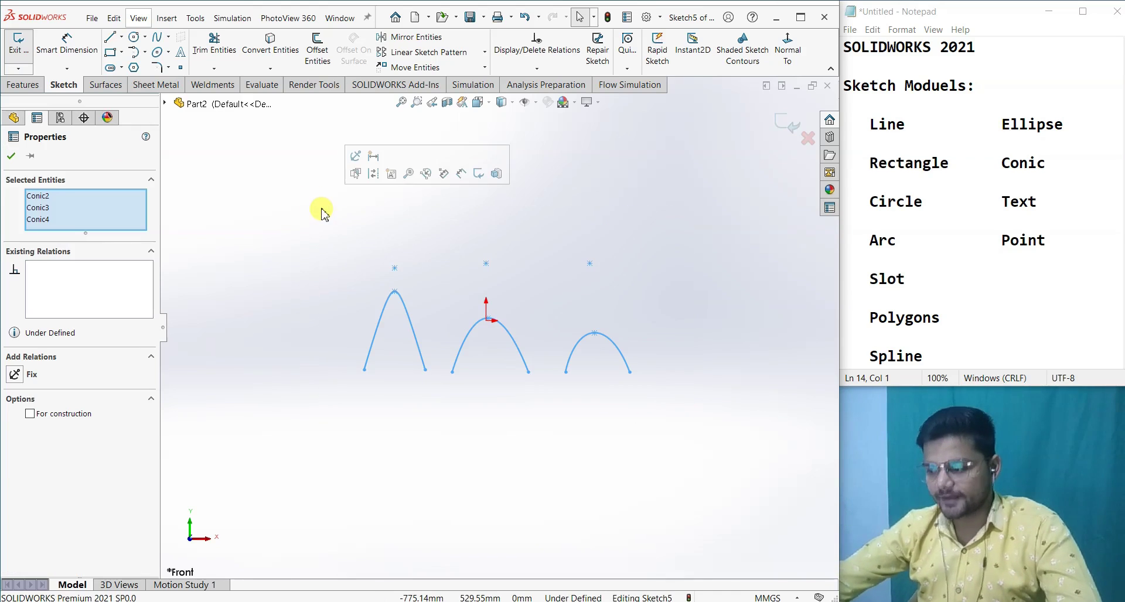
pyautogui.press('Delete')
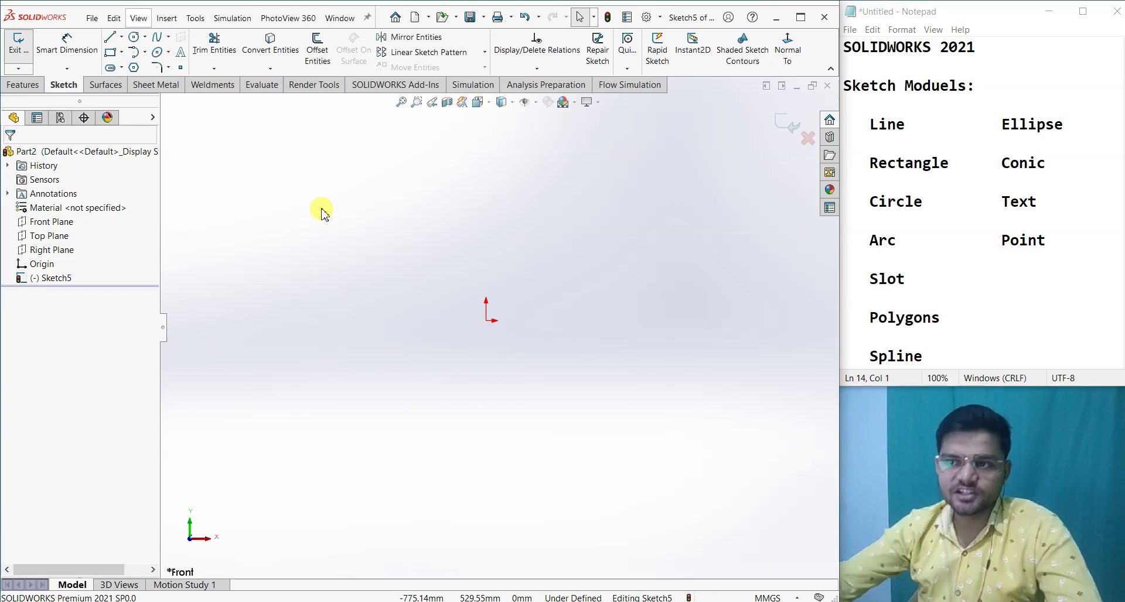
# Add the sketch text "SOLIDWORKS" with the document font and move it up and to the right of the origin.
pyautogui.click(180, 51)
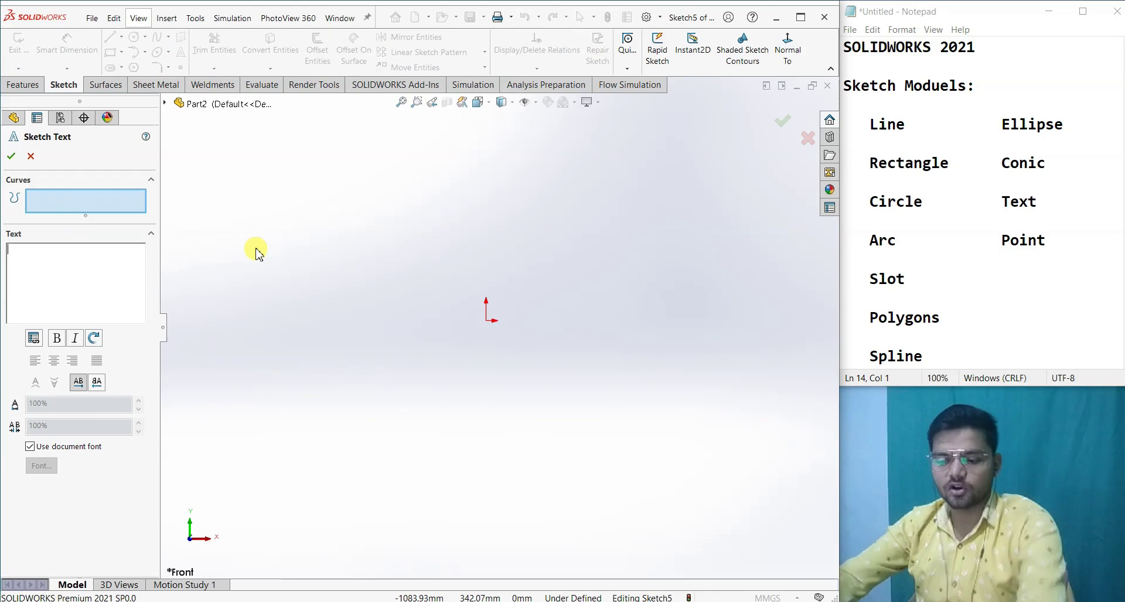
pyautogui.write('SOLIDWORKS')
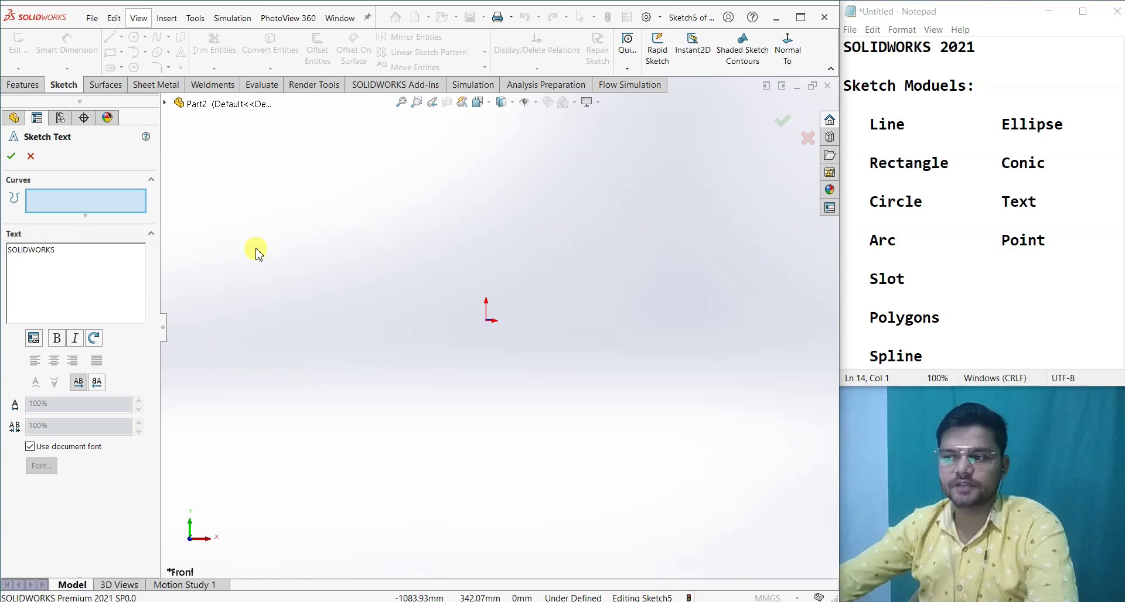
pyautogui.click(11, 155)
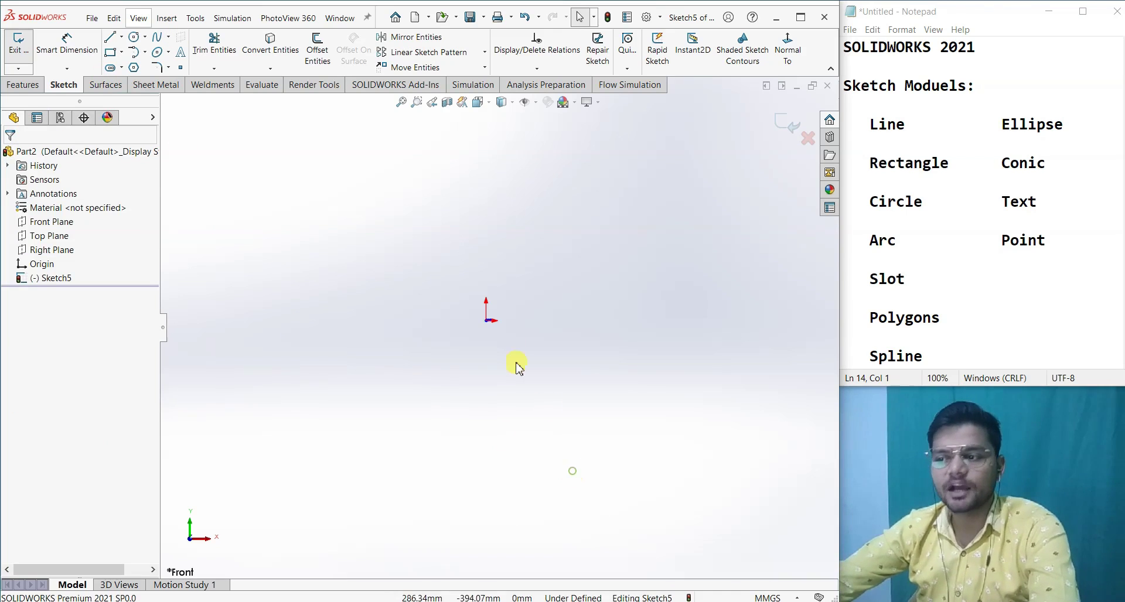
pyautogui.scroll(-10, 445, 307)
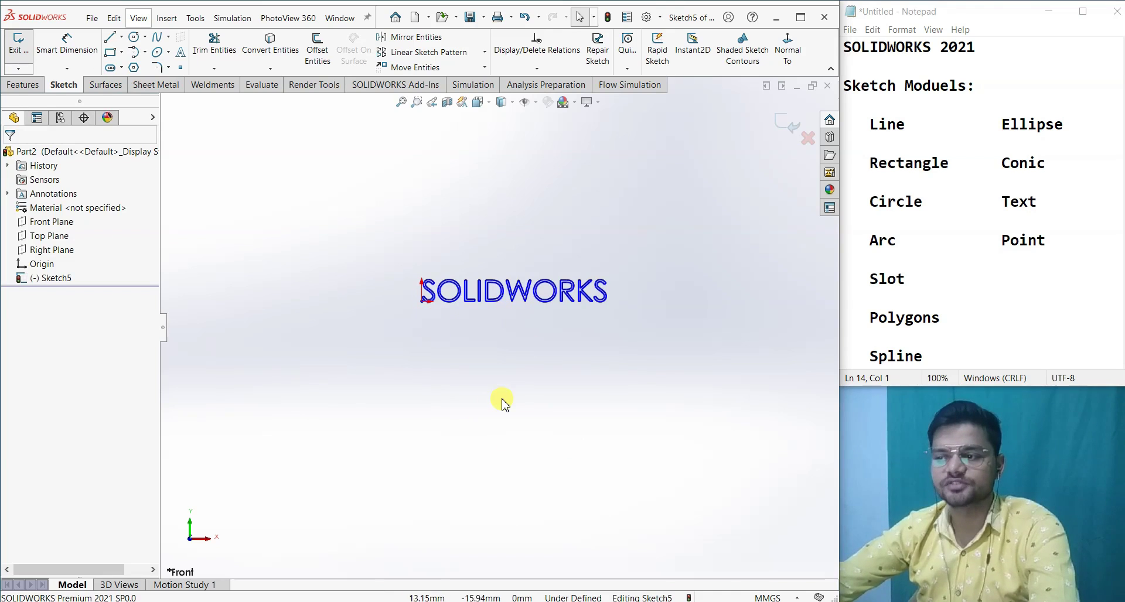
pyautogui.moveTo(490, 293)
pyautogui.mouseDown()
pyautogui.moveTo(535, 337)
pyautogui.moveTo(524, 346)
pyautogui.moveTo(514, 255)
pyautogui.mouseUp()
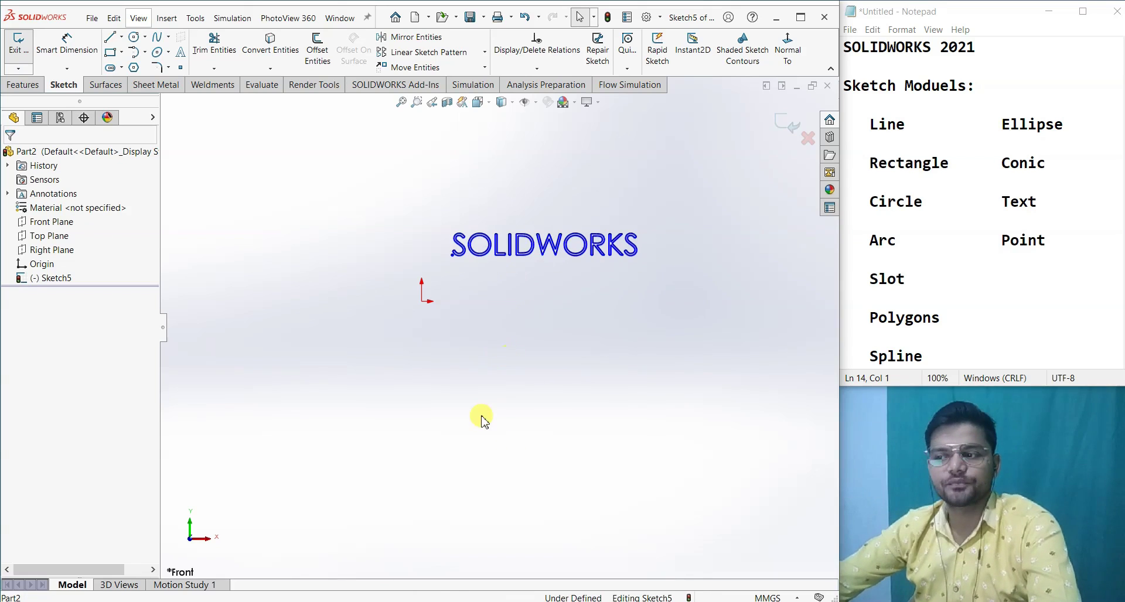
# Draw a wavy four-point spline below the origin, rising to a crest, dipping to a trough and ending on an upward slope.
pyautogui.scroll(4, 548, 410)
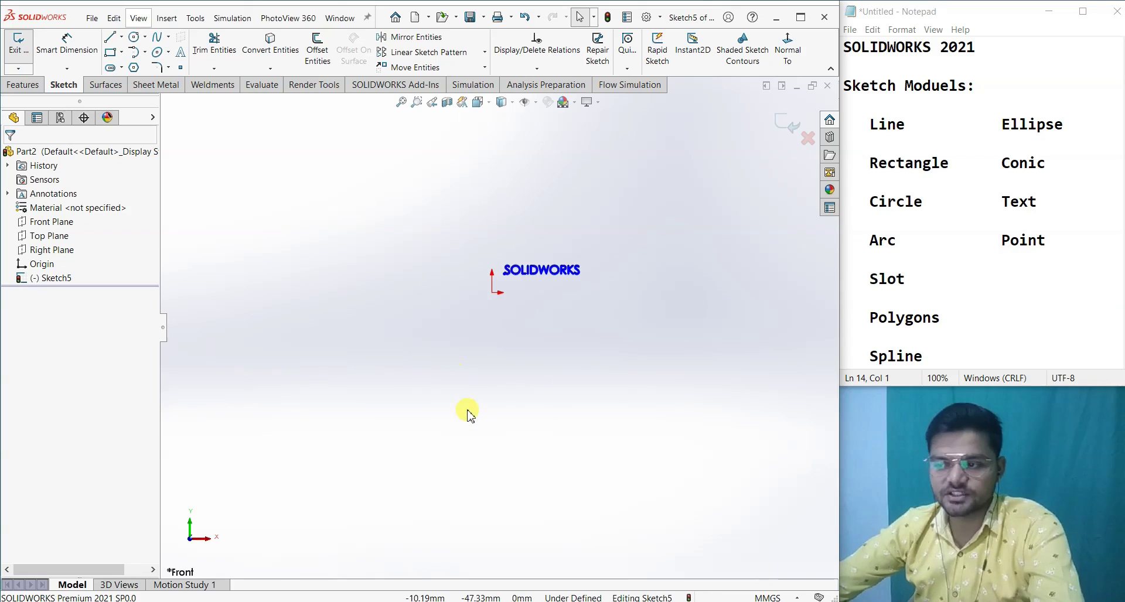
pyautogui.click(157, 40)
pyautogui.click(261, 430)
pyautogui.click(392, 371)
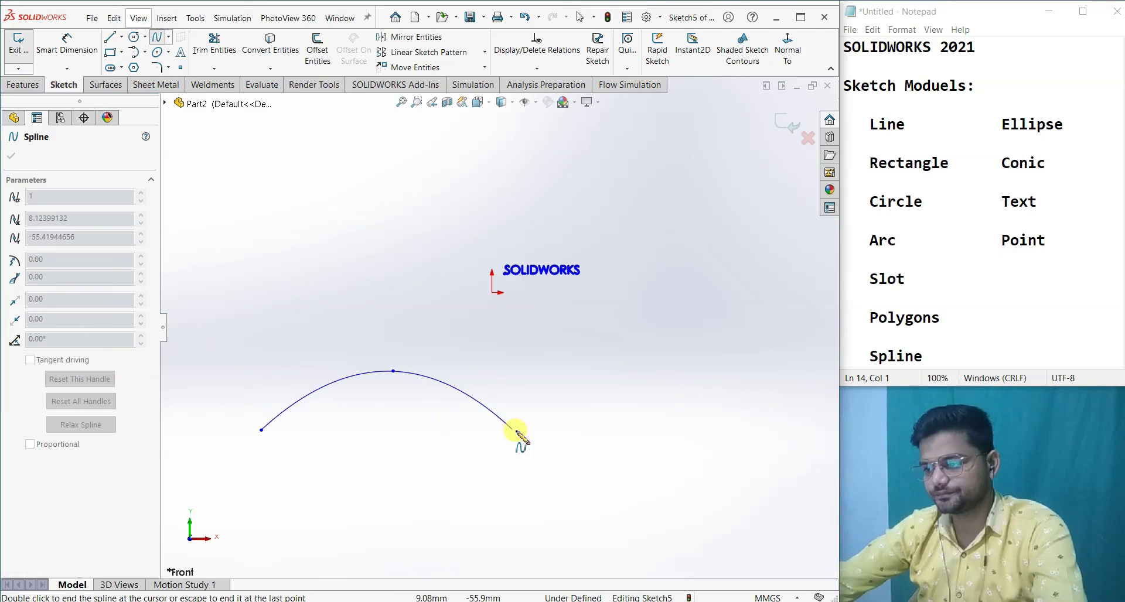
pyautogui.click(557, 443)
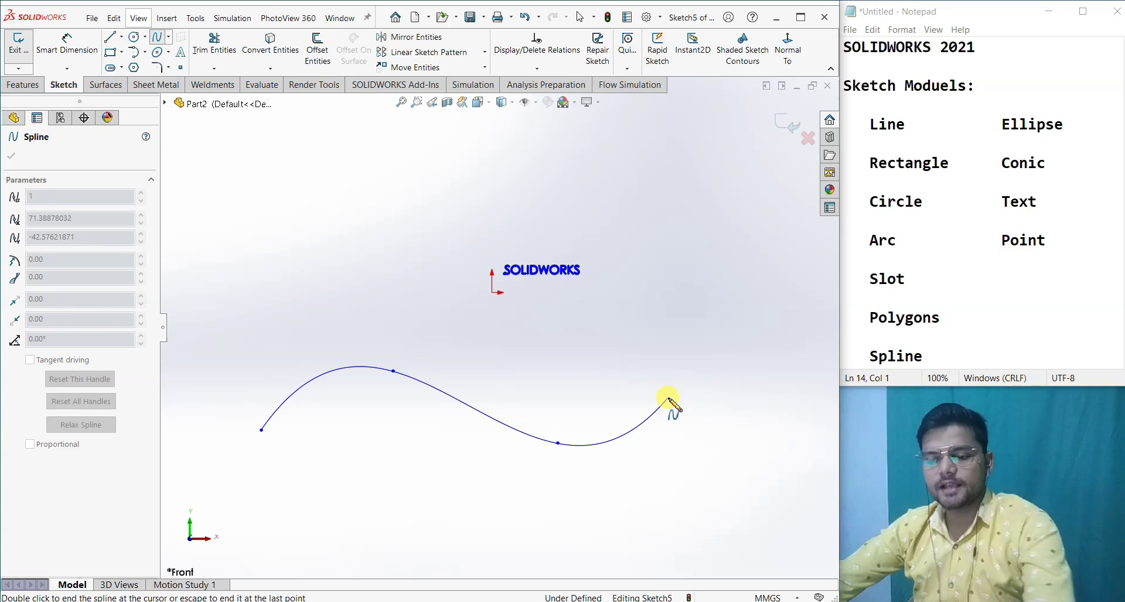
pyautogui.doubleClick(669, 399)
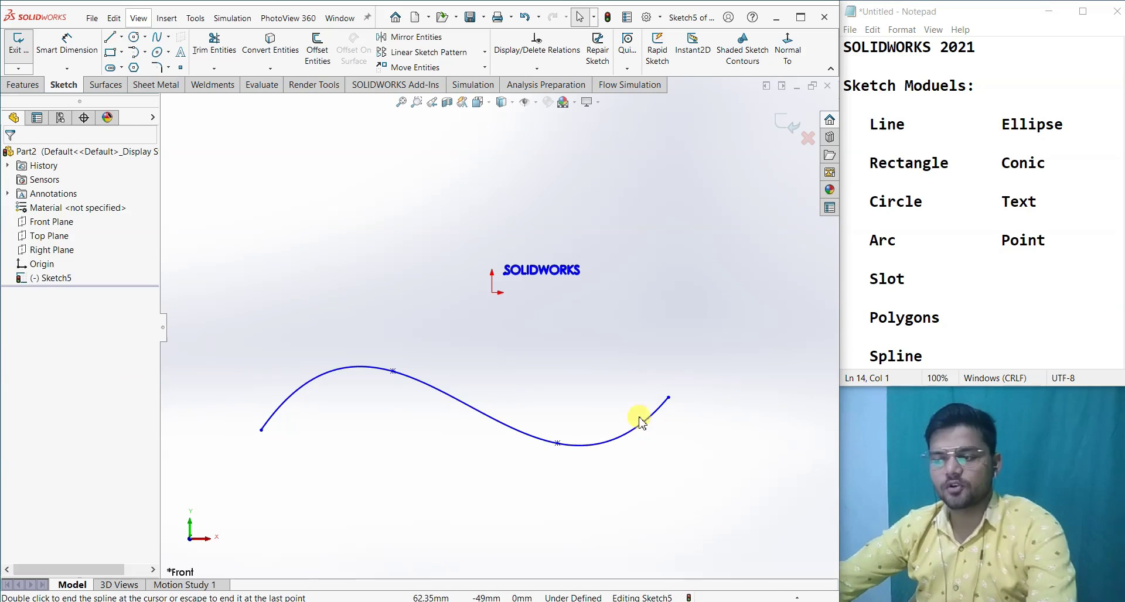
# Start a second sketch text that follows the spline and reads "SOLIDWORKS".
pyautogui.click(180, 55)
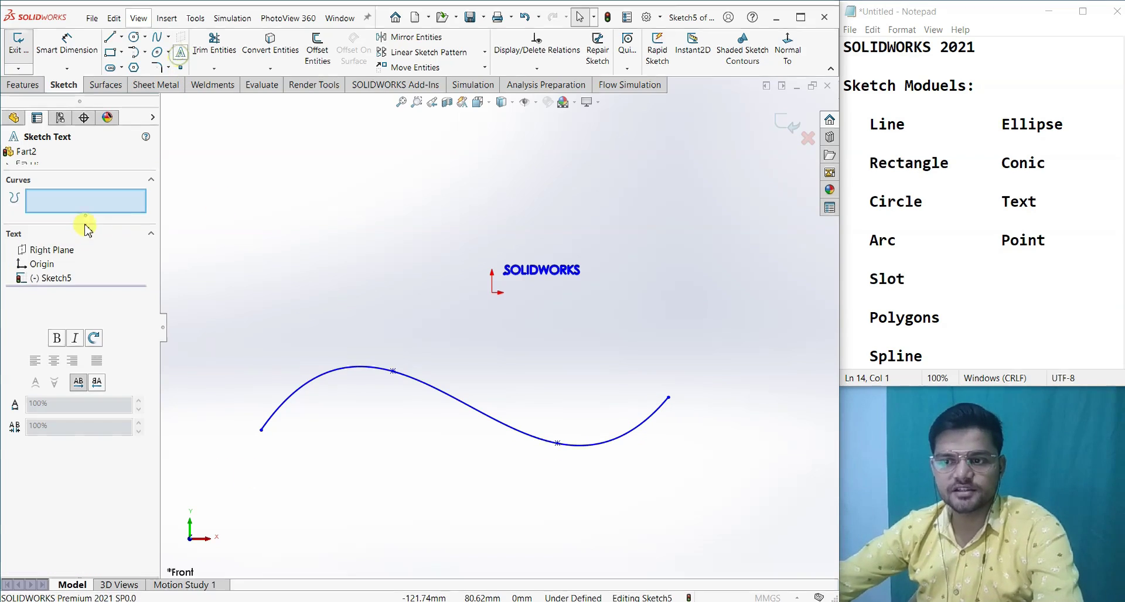
pyautogui.click(331, 378)
pyautogui.click(75, 280)
pyautogui.write('S')
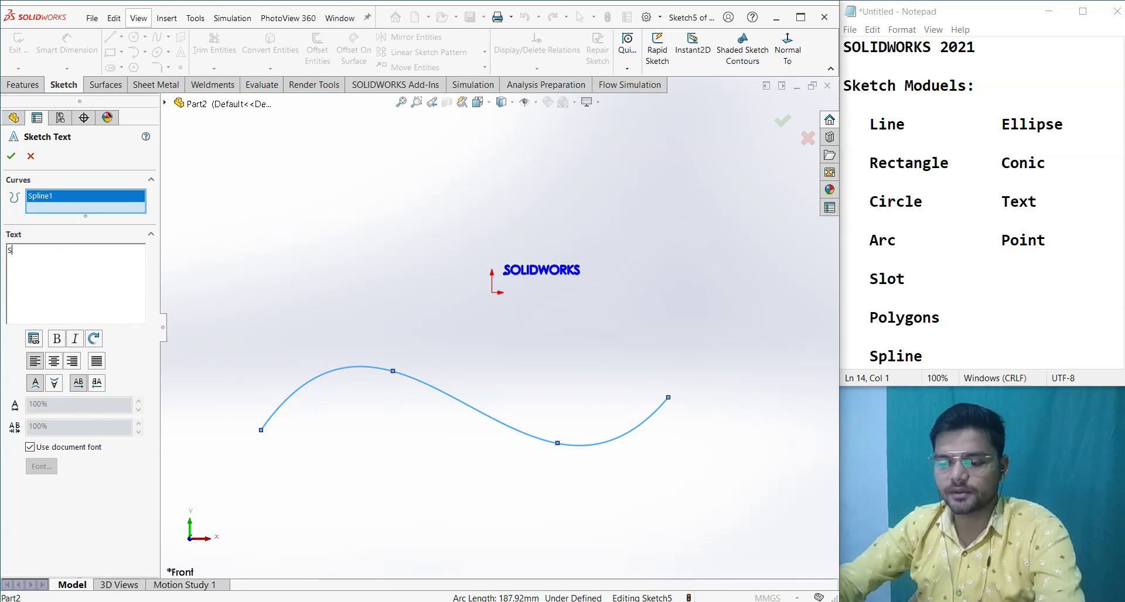
pyautogui.write('OLIDWORKS')
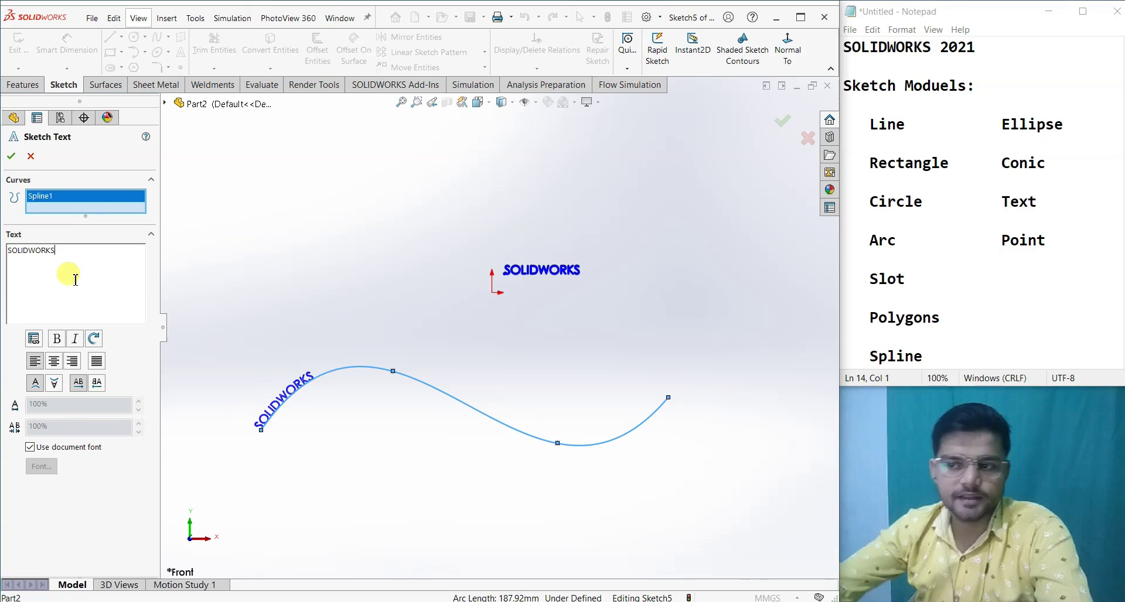
# Try the right and full justify alignments for the spline text and settle on centre alignment.
pyautogui.doubleClick(65, 253)
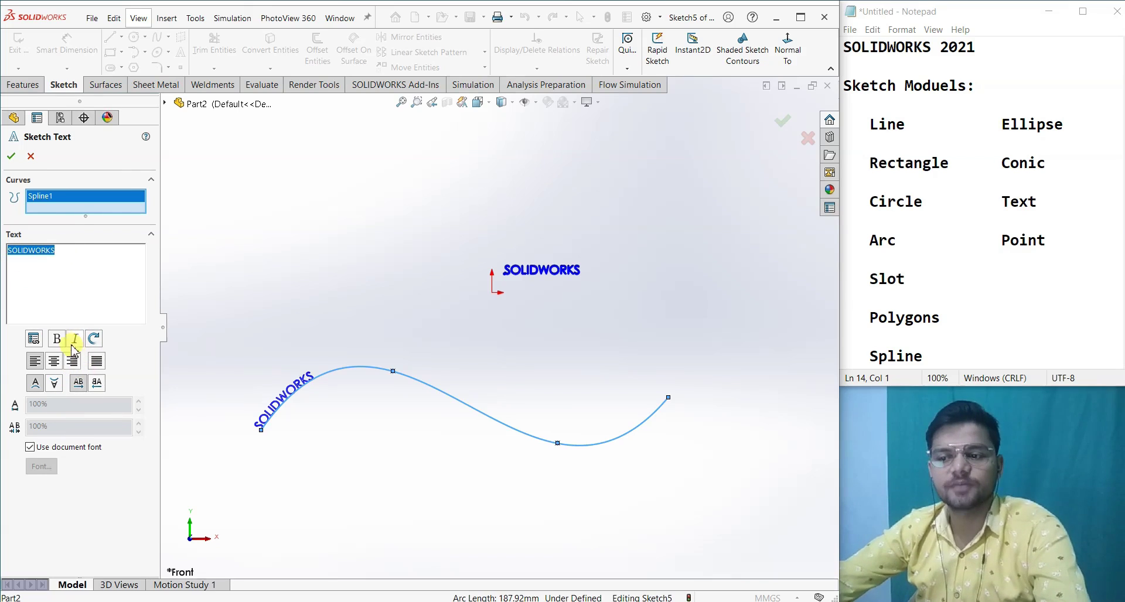
pyautogui.click(54, 361)
pyautogui.click(72, 361)
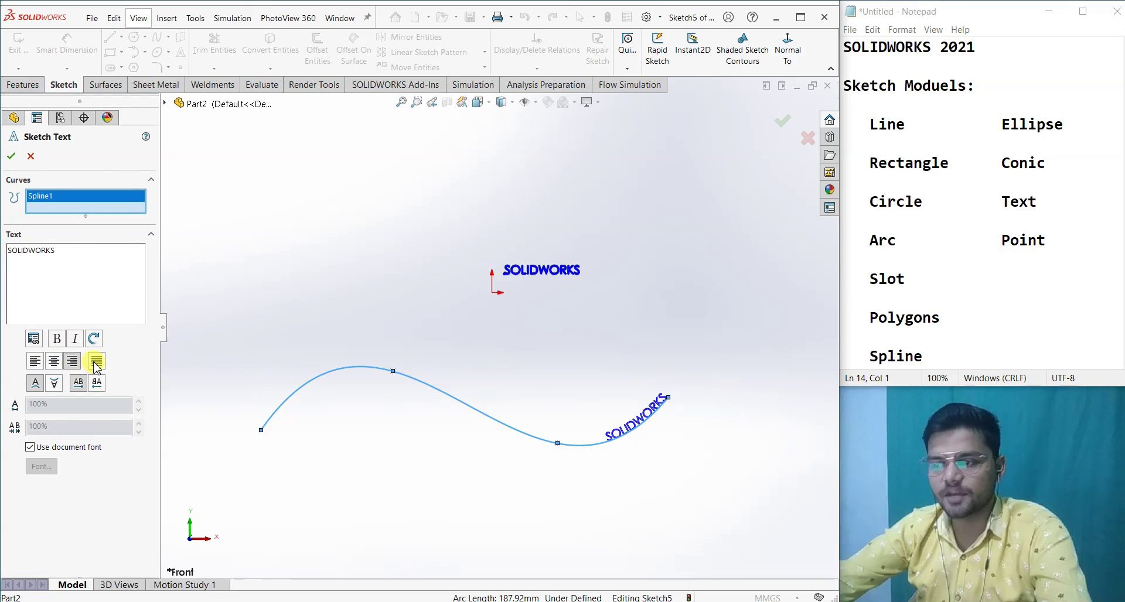
pyautogui.click(96, 362)
pyautogui.click(54, 361)
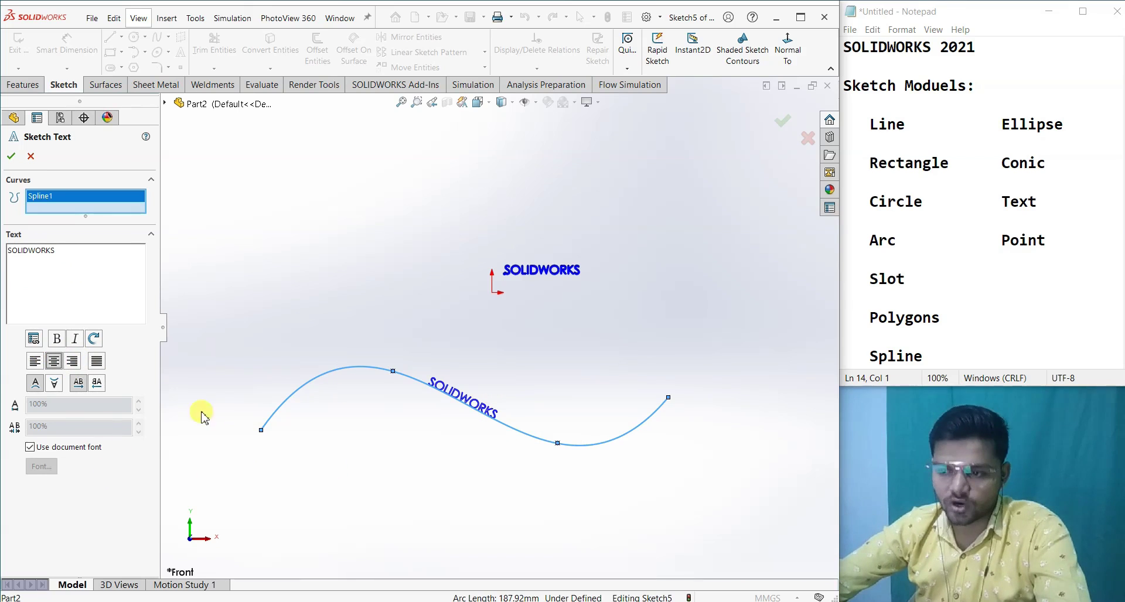
# Turn off the document font for the spline text and increase its font height in units.
pyautogui.click(31, 446)
pyautogui.click(40, 466)
pyautogui.doubleClick(497, 239)
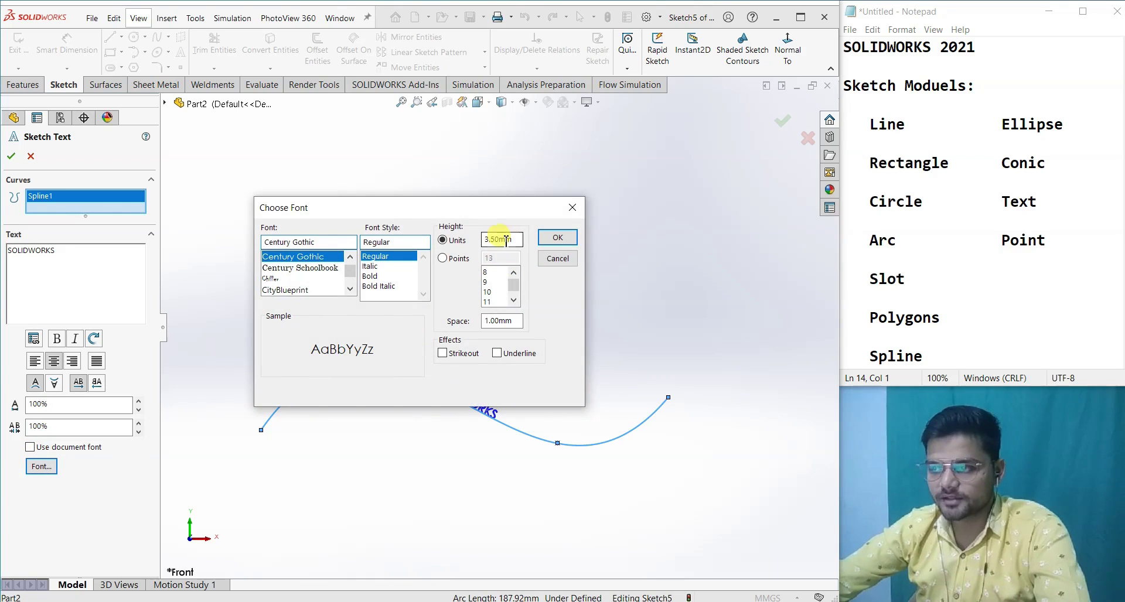
pyautogui.write('1')
pyautogui.press('Return')
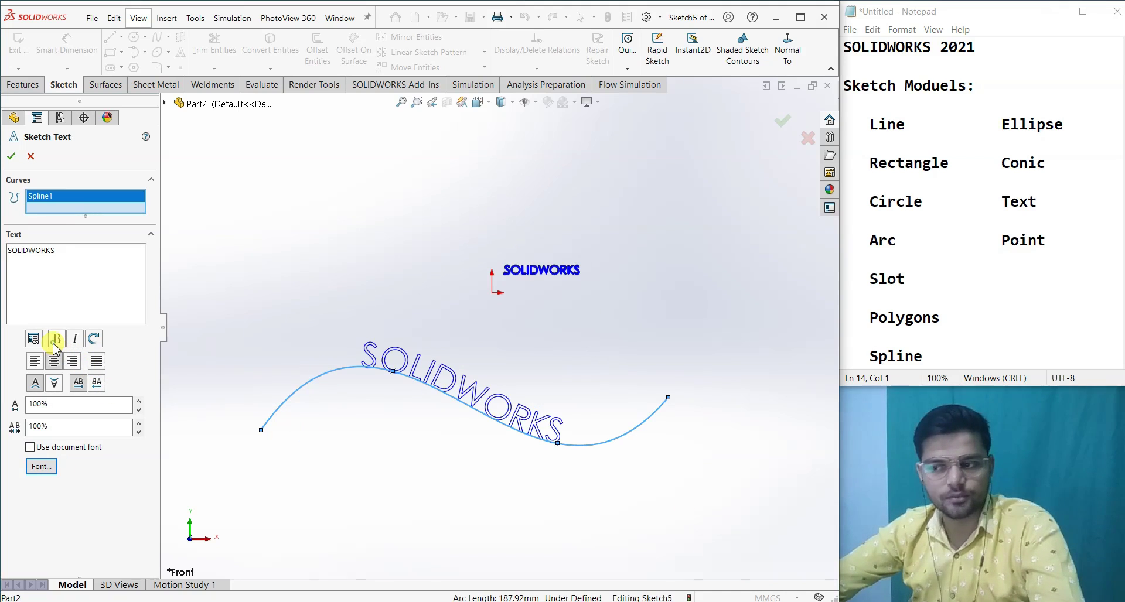
# Apply bold to the whole word SOLIDWORKS and accept the text on the spline.
pyautogui.click(76, 253)
pyautogui.doubleClick(76, 253)
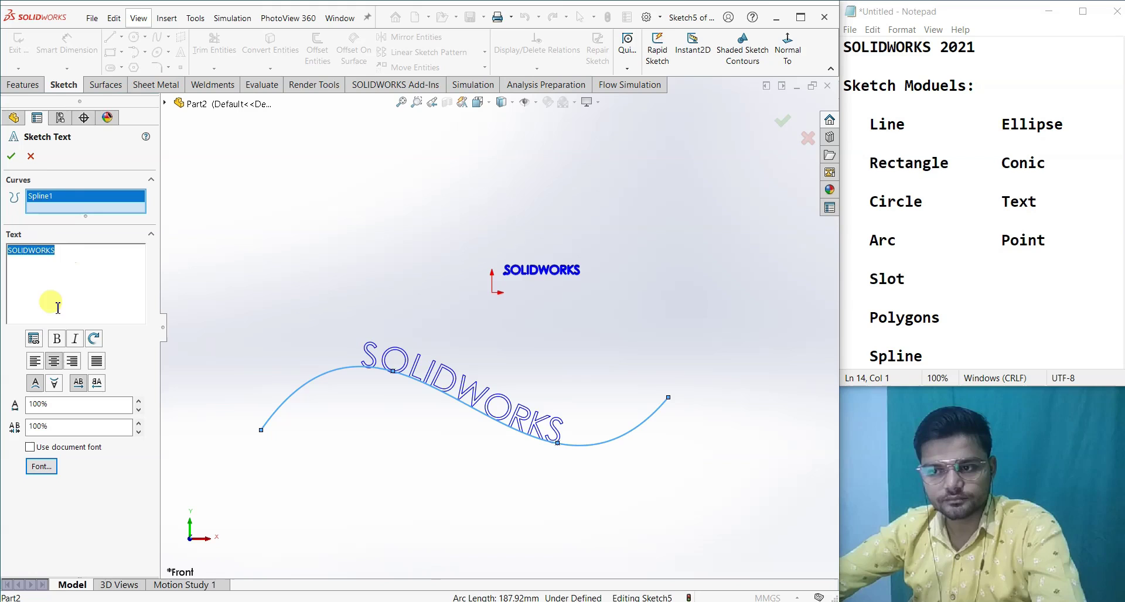
pyautogui.click(56, 339)
pyautogui.click(10, 156)
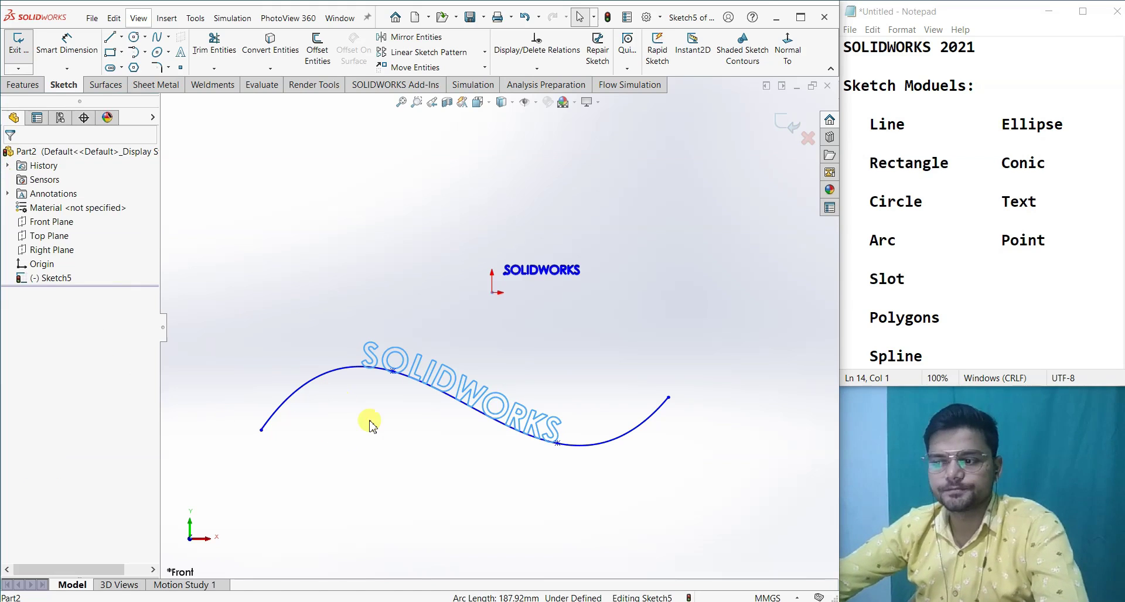
pyautogui.click(370, 425)
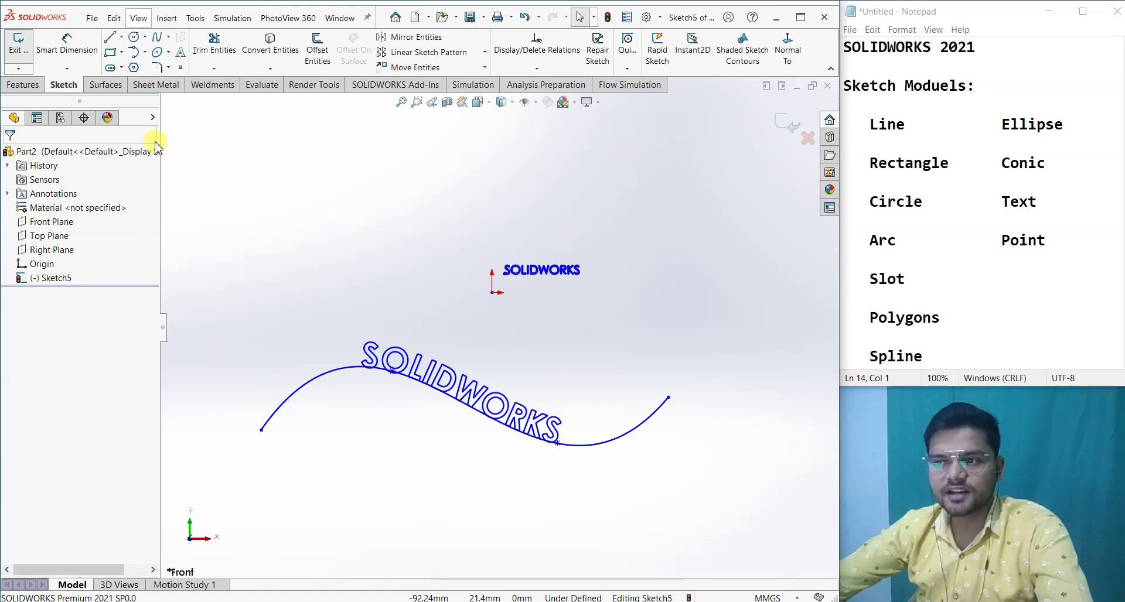
# Place eight sketch points scattered around the text and spline, and exit the sketch.
pyautogui.click(180, 68)
pyautogui.click(261, 222)
pyautogui.click(394, 209)
pyautogui.click(408, 274)
pyautogui.click(570, 195)
pyautogui.click(658, 293)
pyautogui.click(760, 355)
pyautogui.click(727, 480)
pyautogui.click(541, 509)
pyautogui.press('Escape')
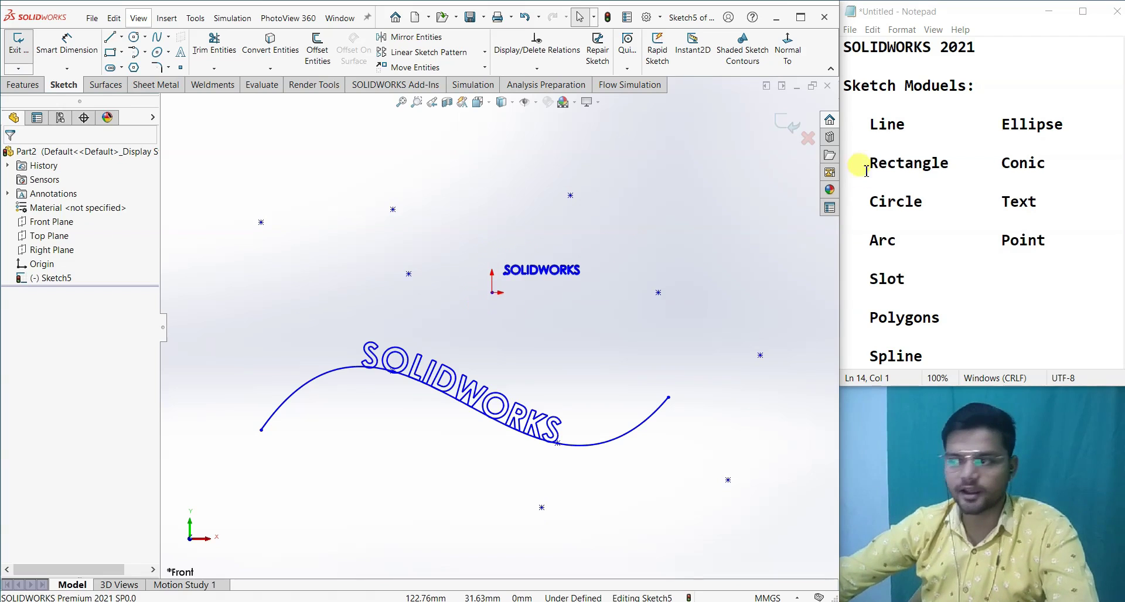
pyautogui.click(777, 126)
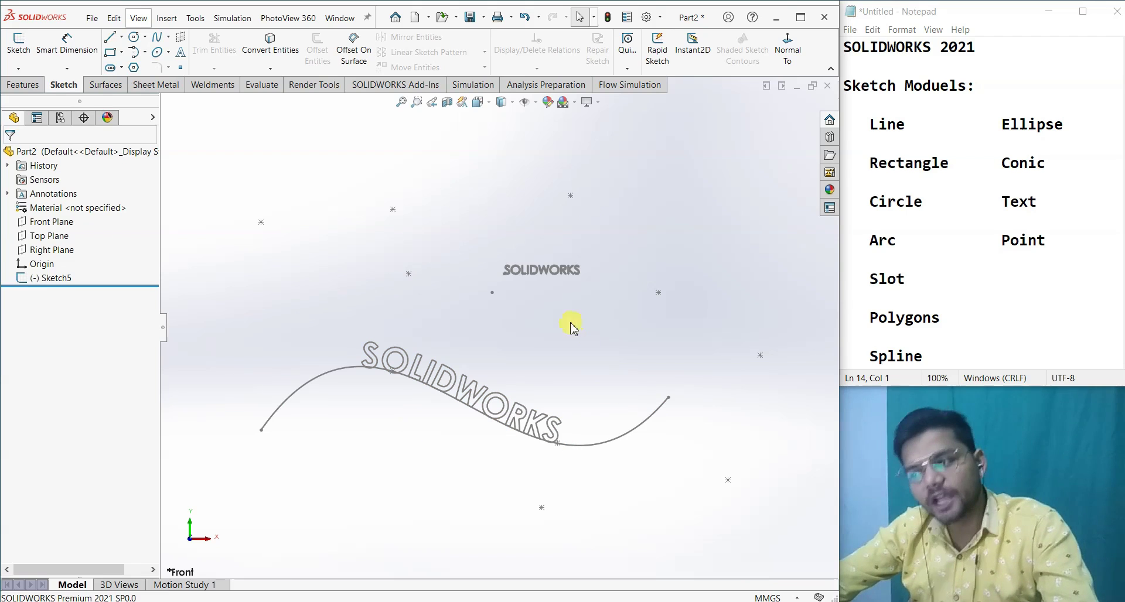
pyautogui.click(112, 51)
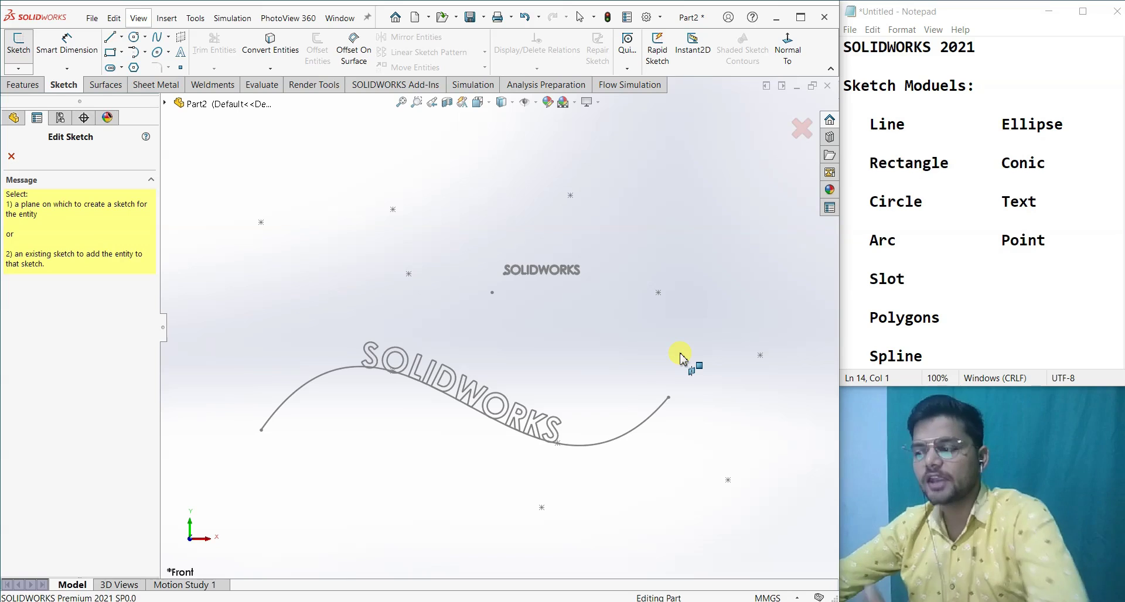
pyautogui.press('Escape')
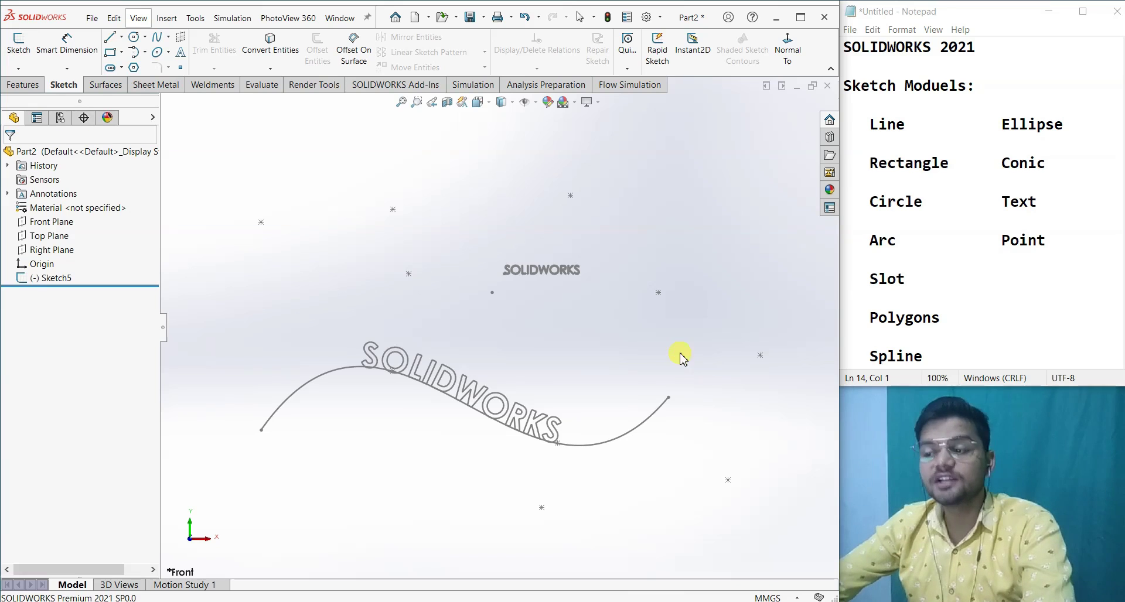